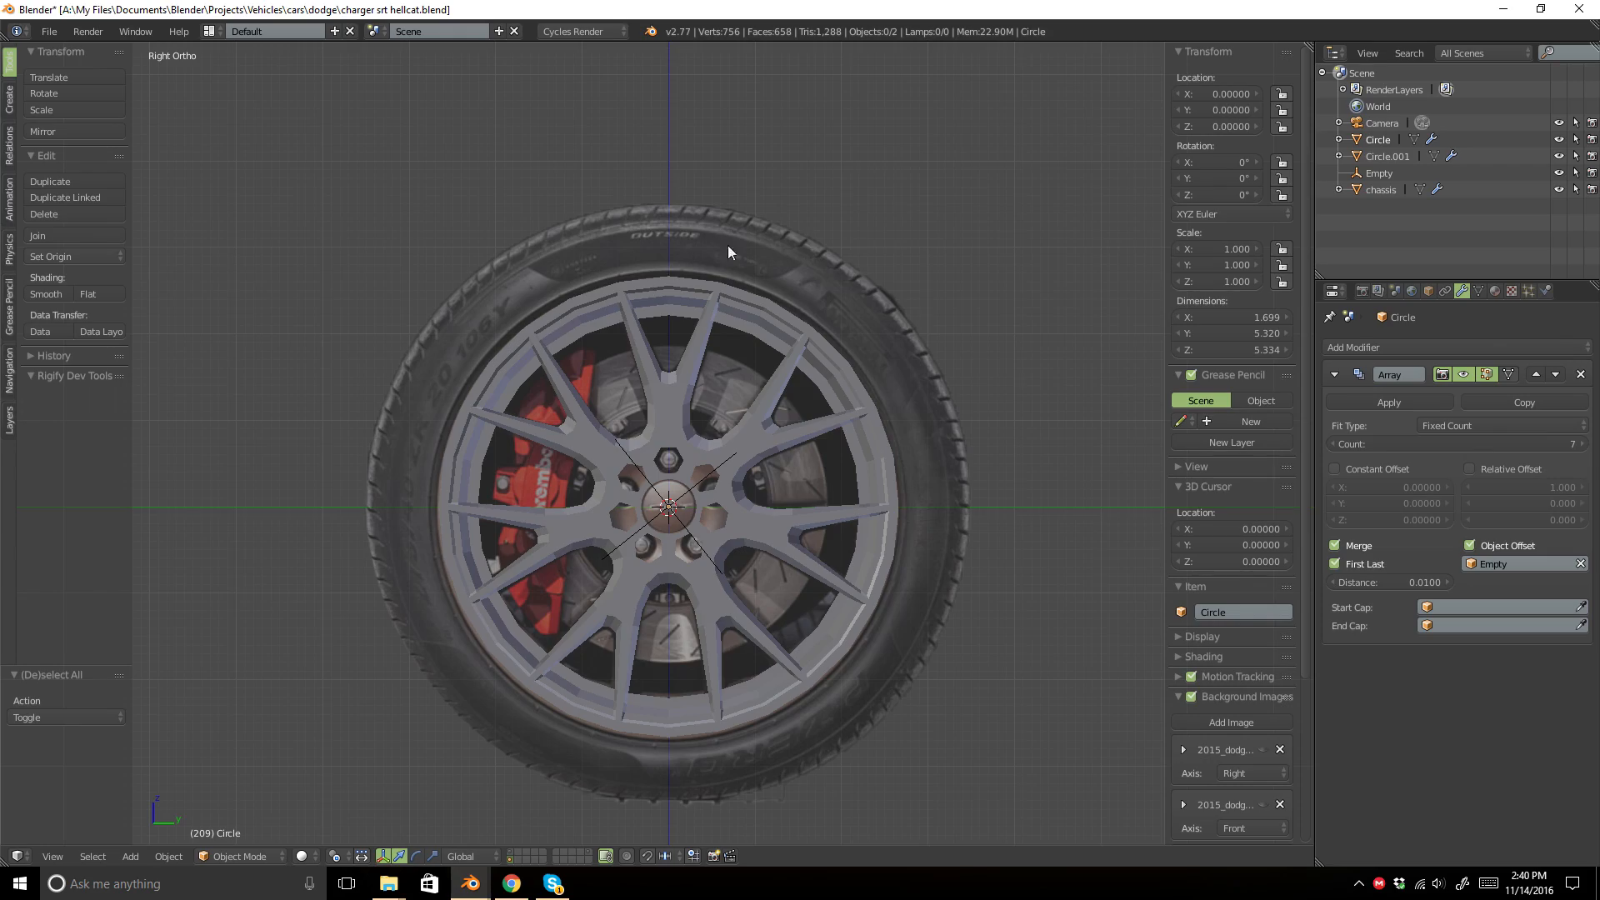
Hide the existing wheel rim mesh to expose the wheel reference image.
scroll(750, 283, up, 5)
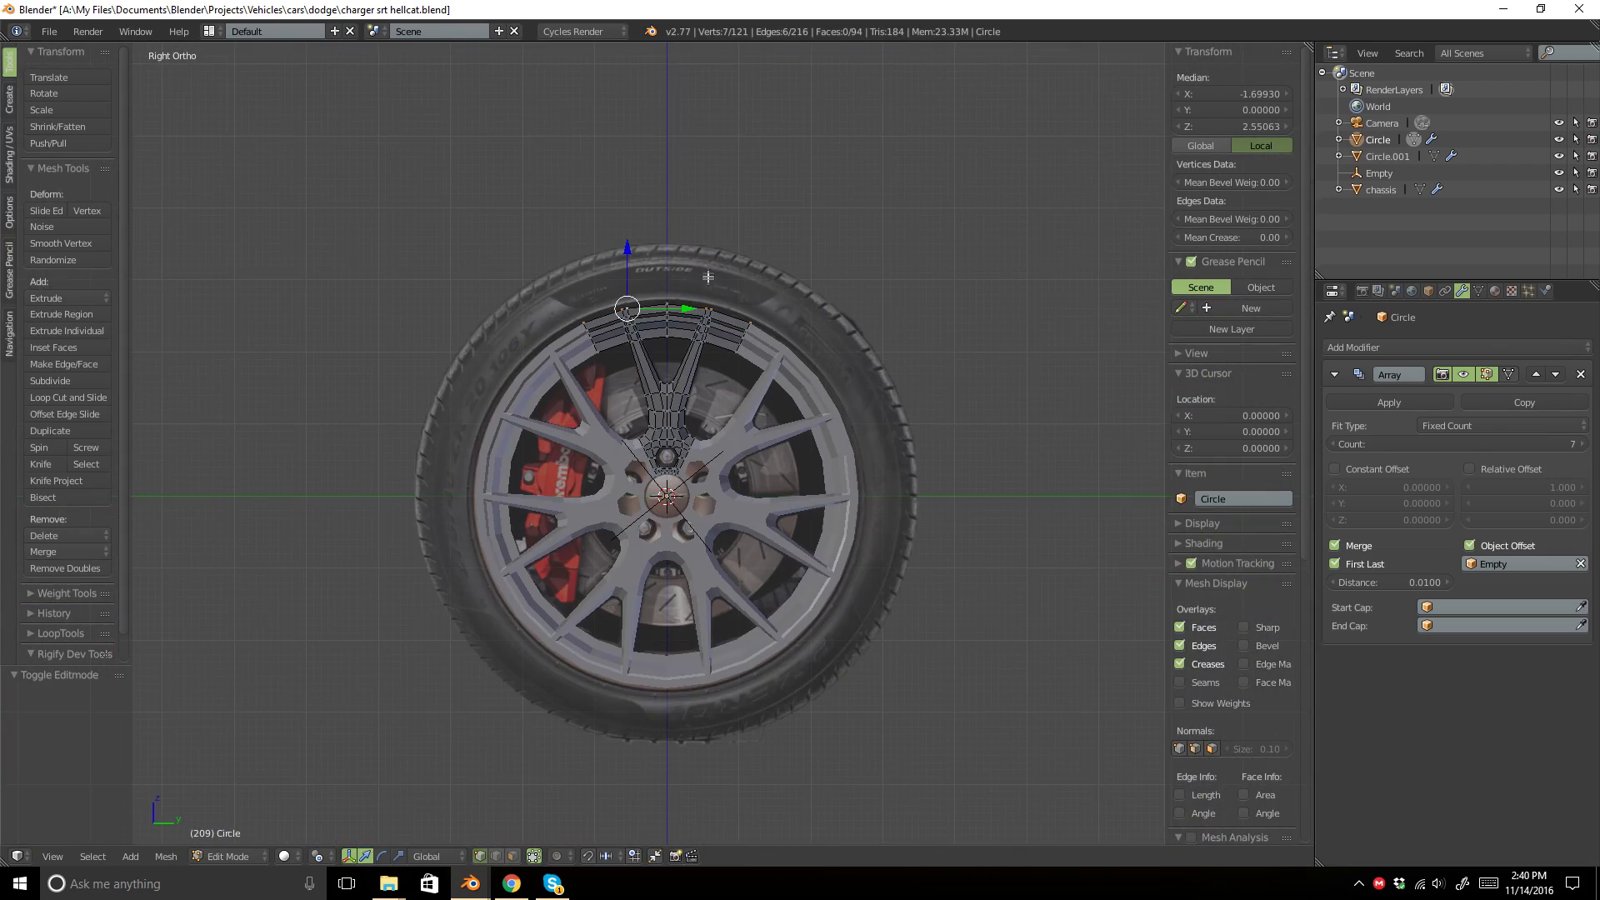
scroll(695, 271, up, 4)
scroll(695, 272, down, 4)
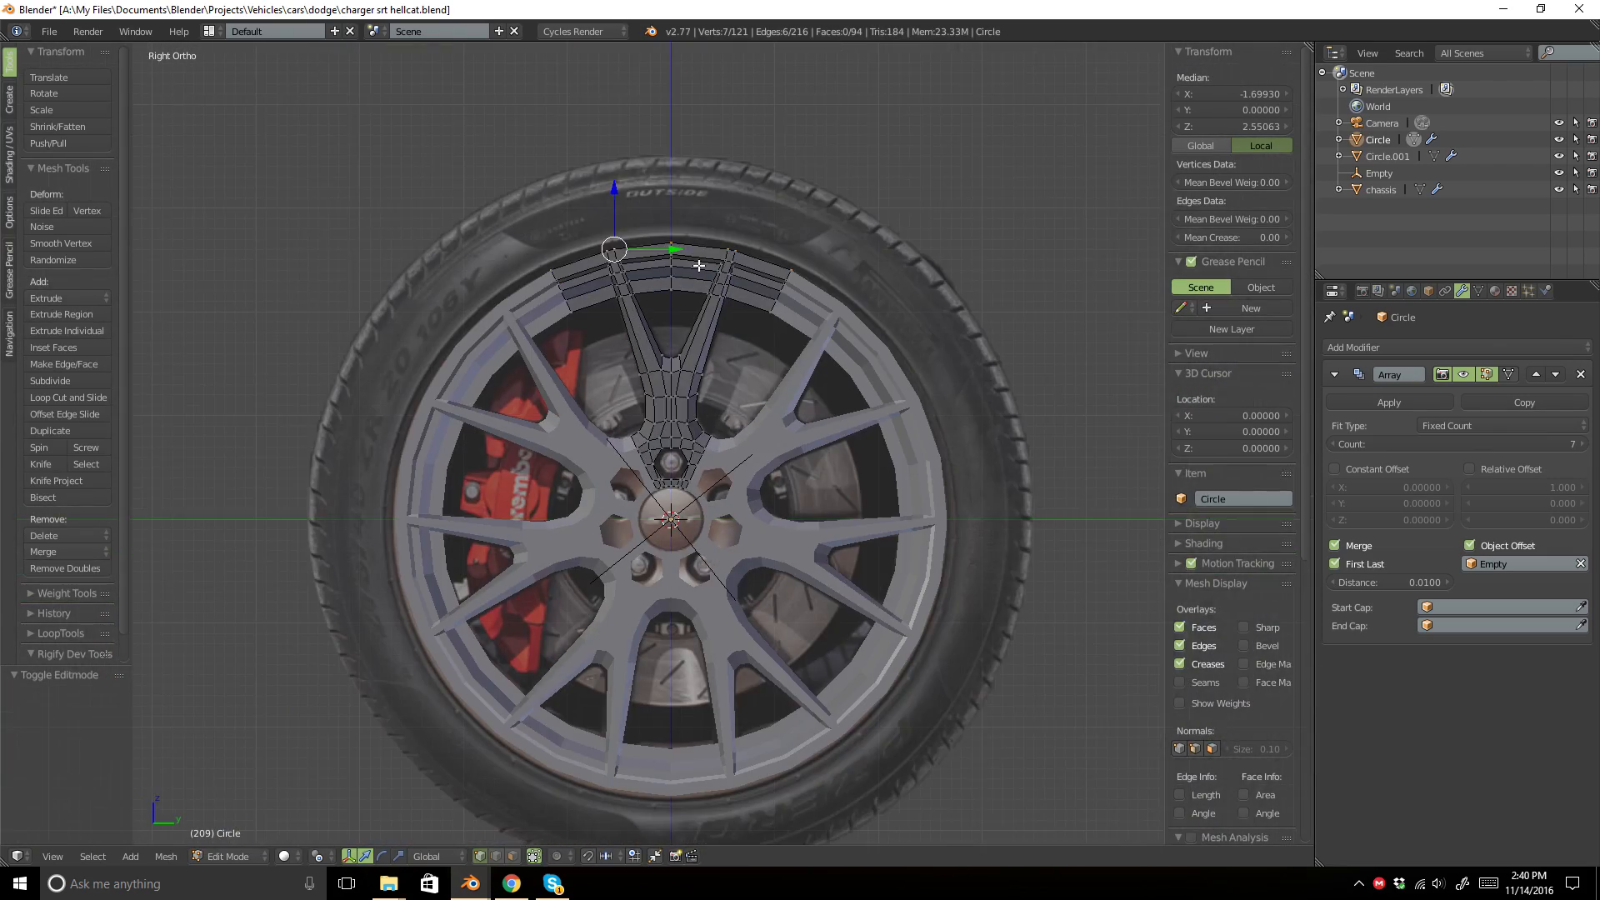
key(Tab)
key(h)
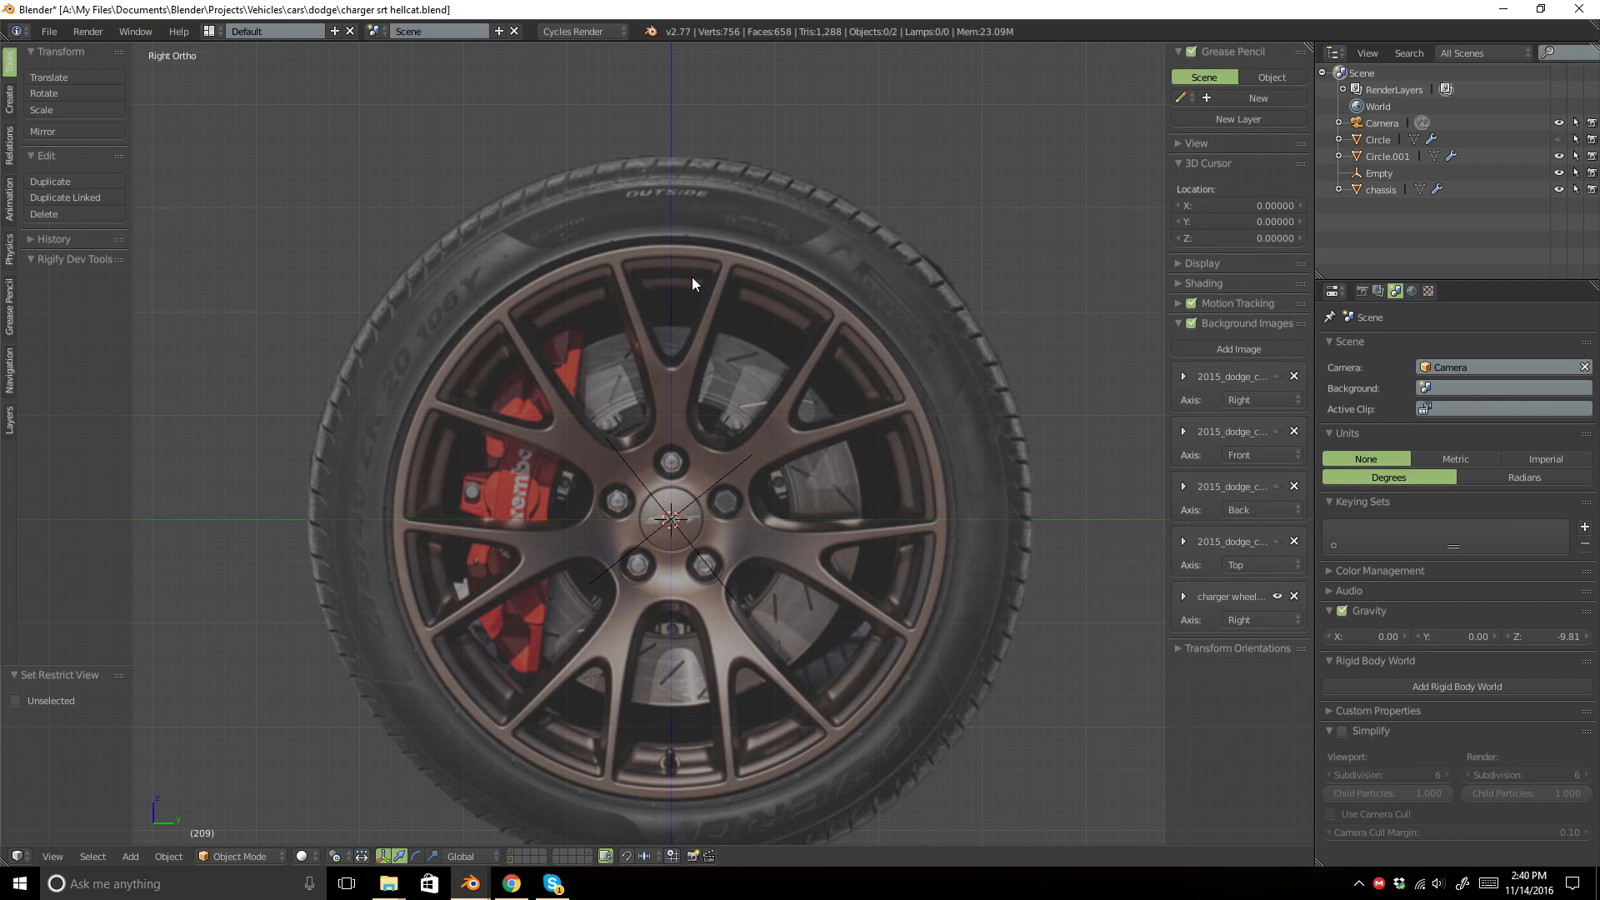
scroll(692, 276, up, 2)
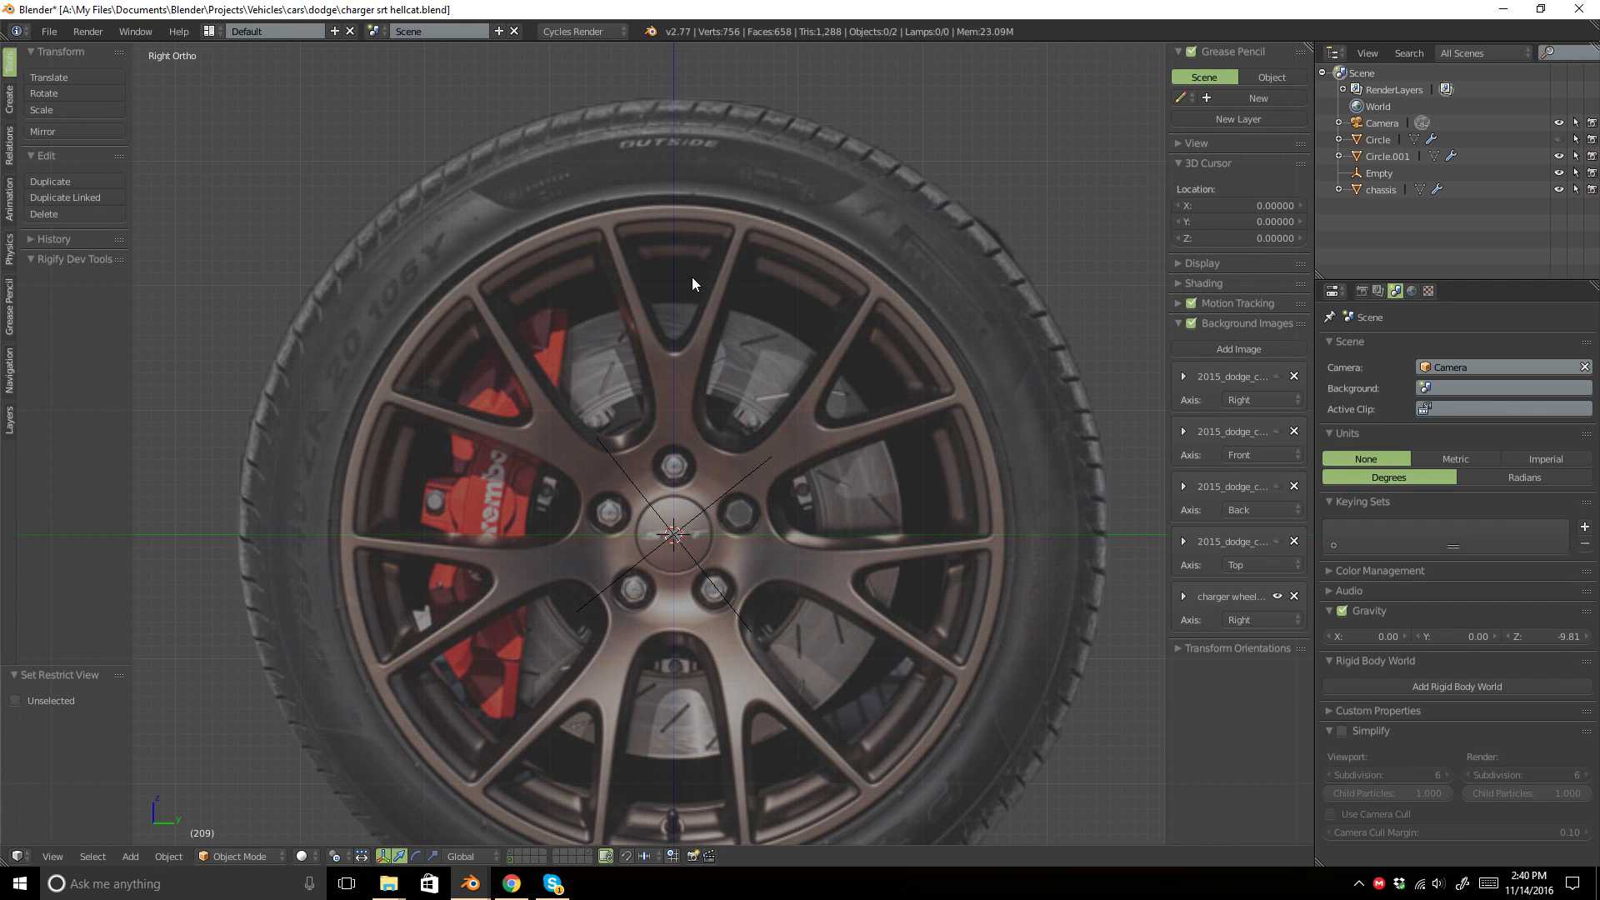
Sketch Grease Pencil guide lines dividing the reference wheel into wedges from hub to rim, and remove the sketch.
click(1250, 101)
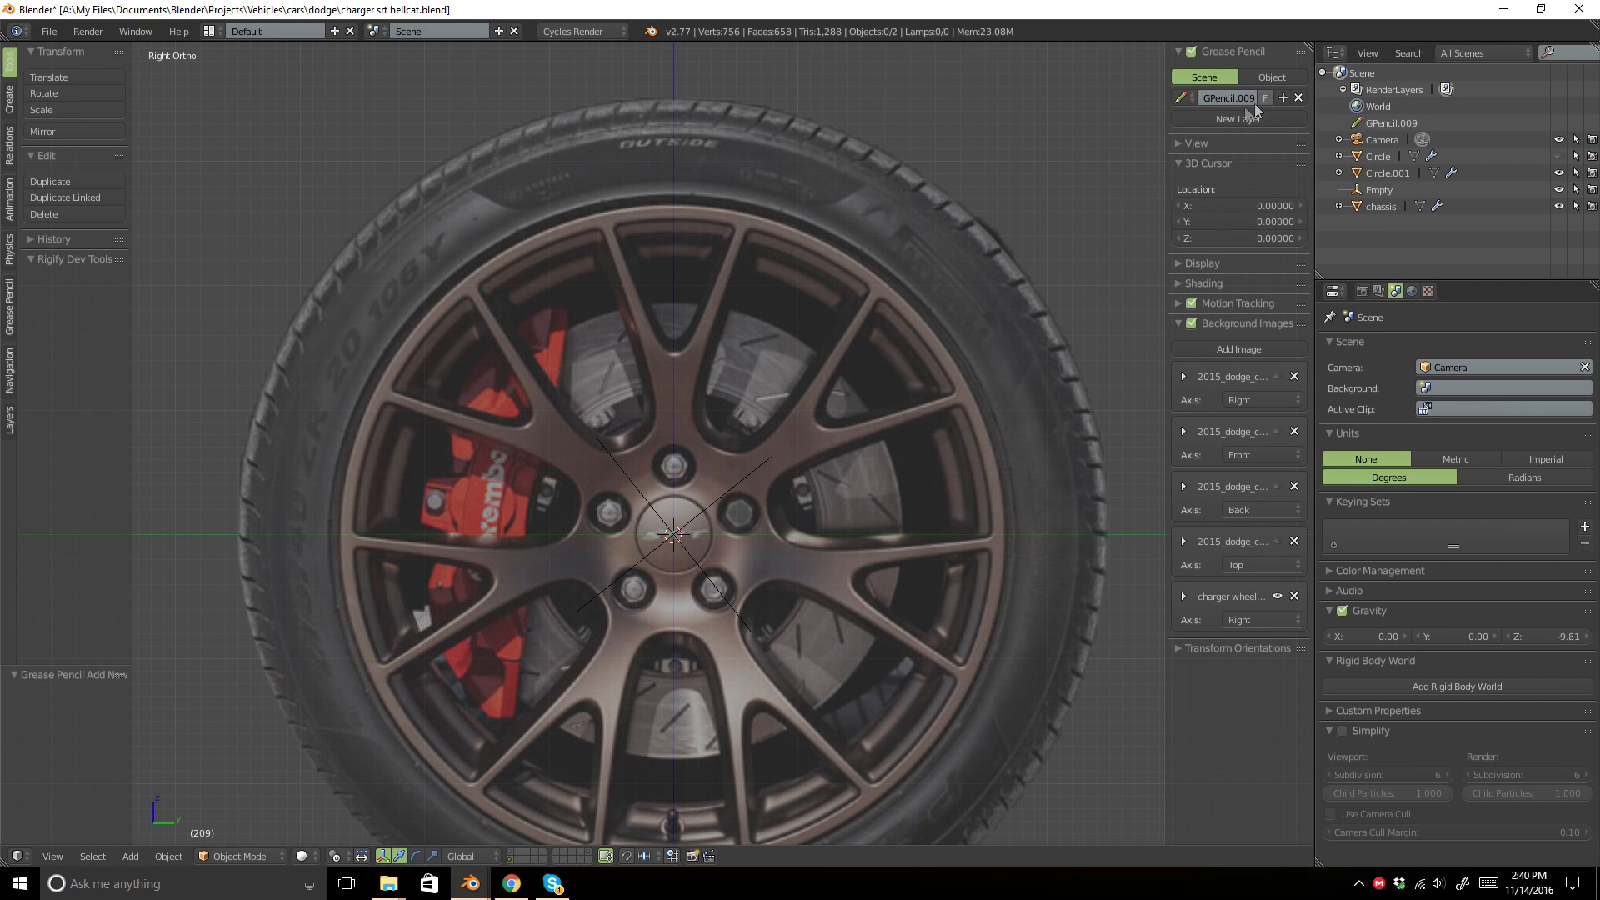
mouse_move(672, 209)
mouse_down()
mouse_move(826, 235)
mouse_move(670, 550)
mouse_up()
drag(673, 210, 678, 543)
mouse_move(673, 219)
mouse_down()
mouse_move(638, 210)
mouse_move(518, 257)
mouse_move(676, 535)
mouse_up()
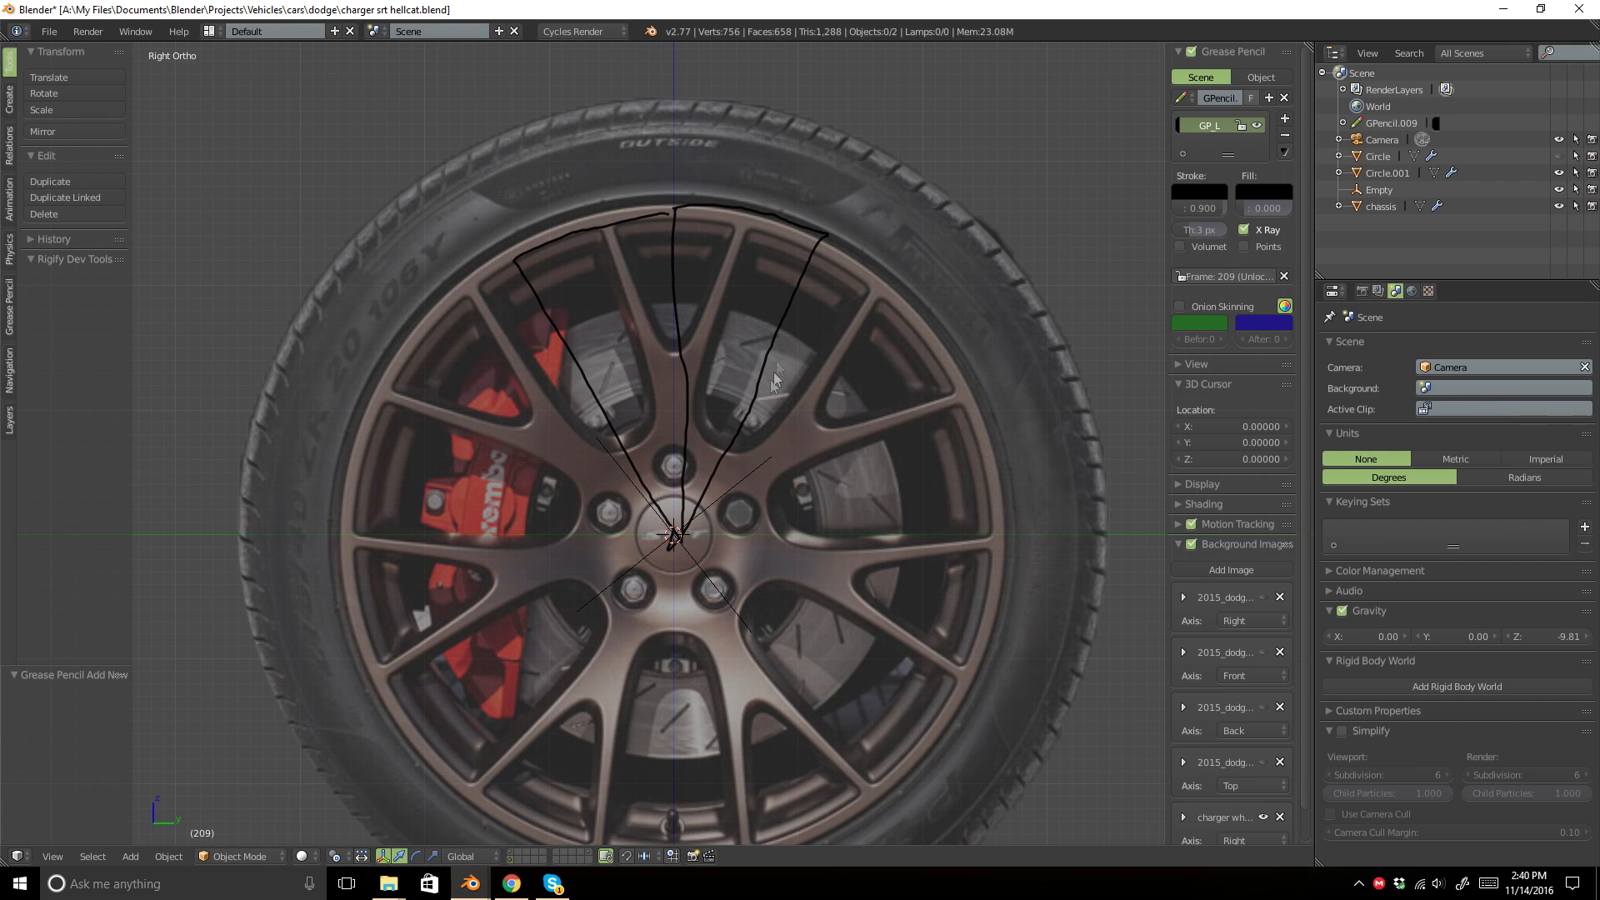
mouse_move(829, 284)
mouse_down()
mouse_move(862, 302)
mouse_move(928, 408)
mouse_move(967, 583)
mouse_move(858, 800)
mouse_move(488, 813)
mouse_move(439, 408)
mouse_move(471, 483)
mouse_move(389, 344)
mouse_up()
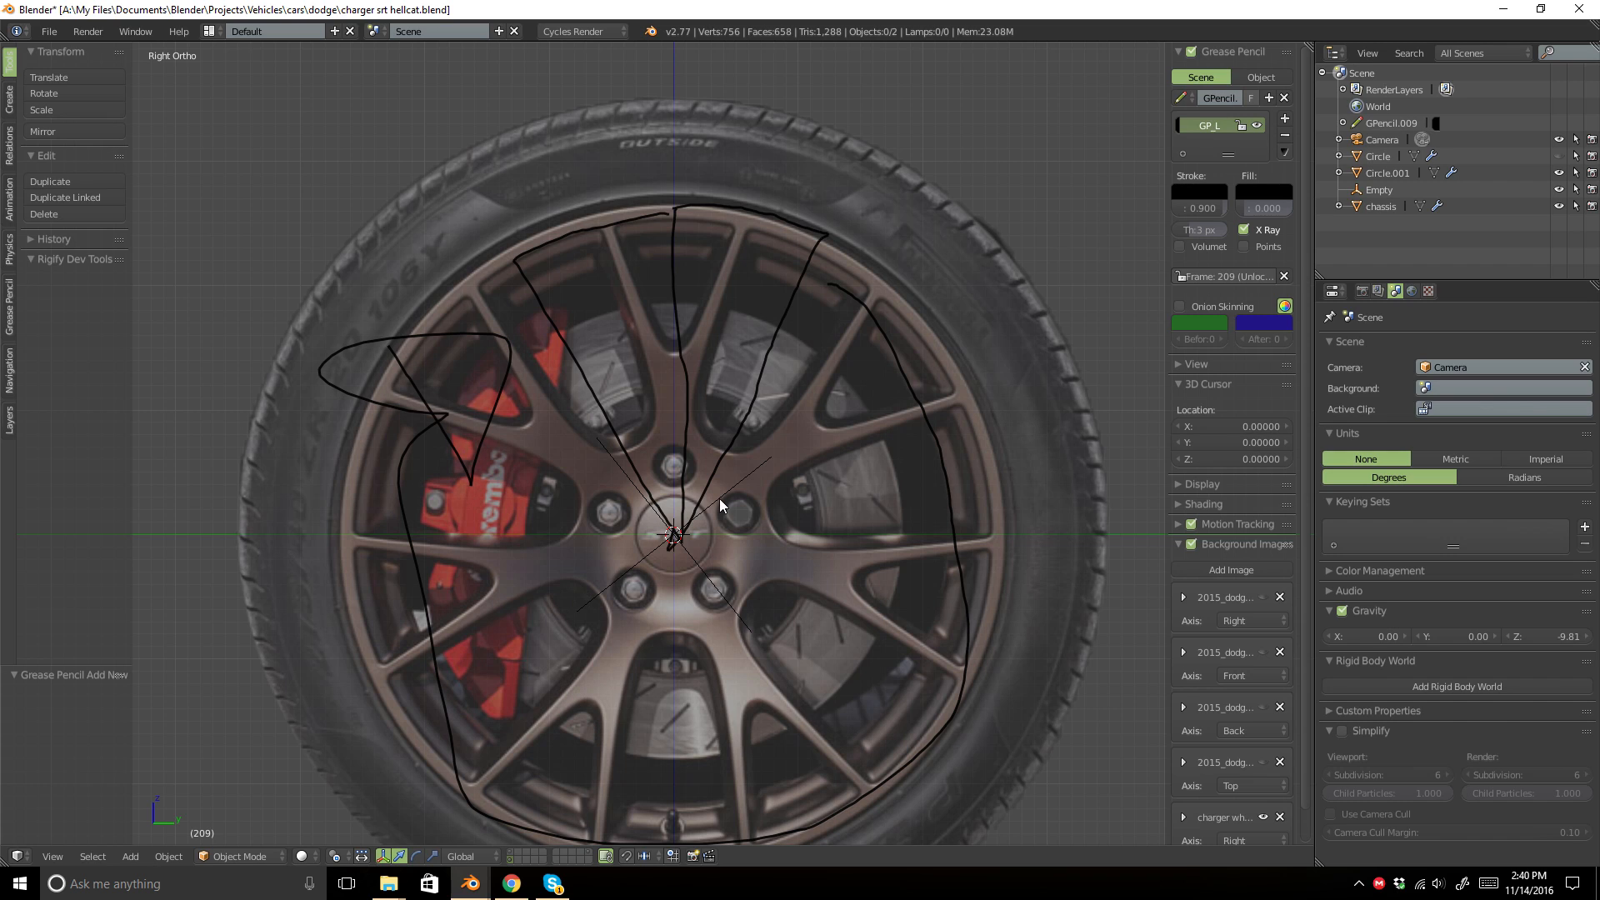
click(1284, 97)
shift+middle_drag(1027, 482, 988, 339)
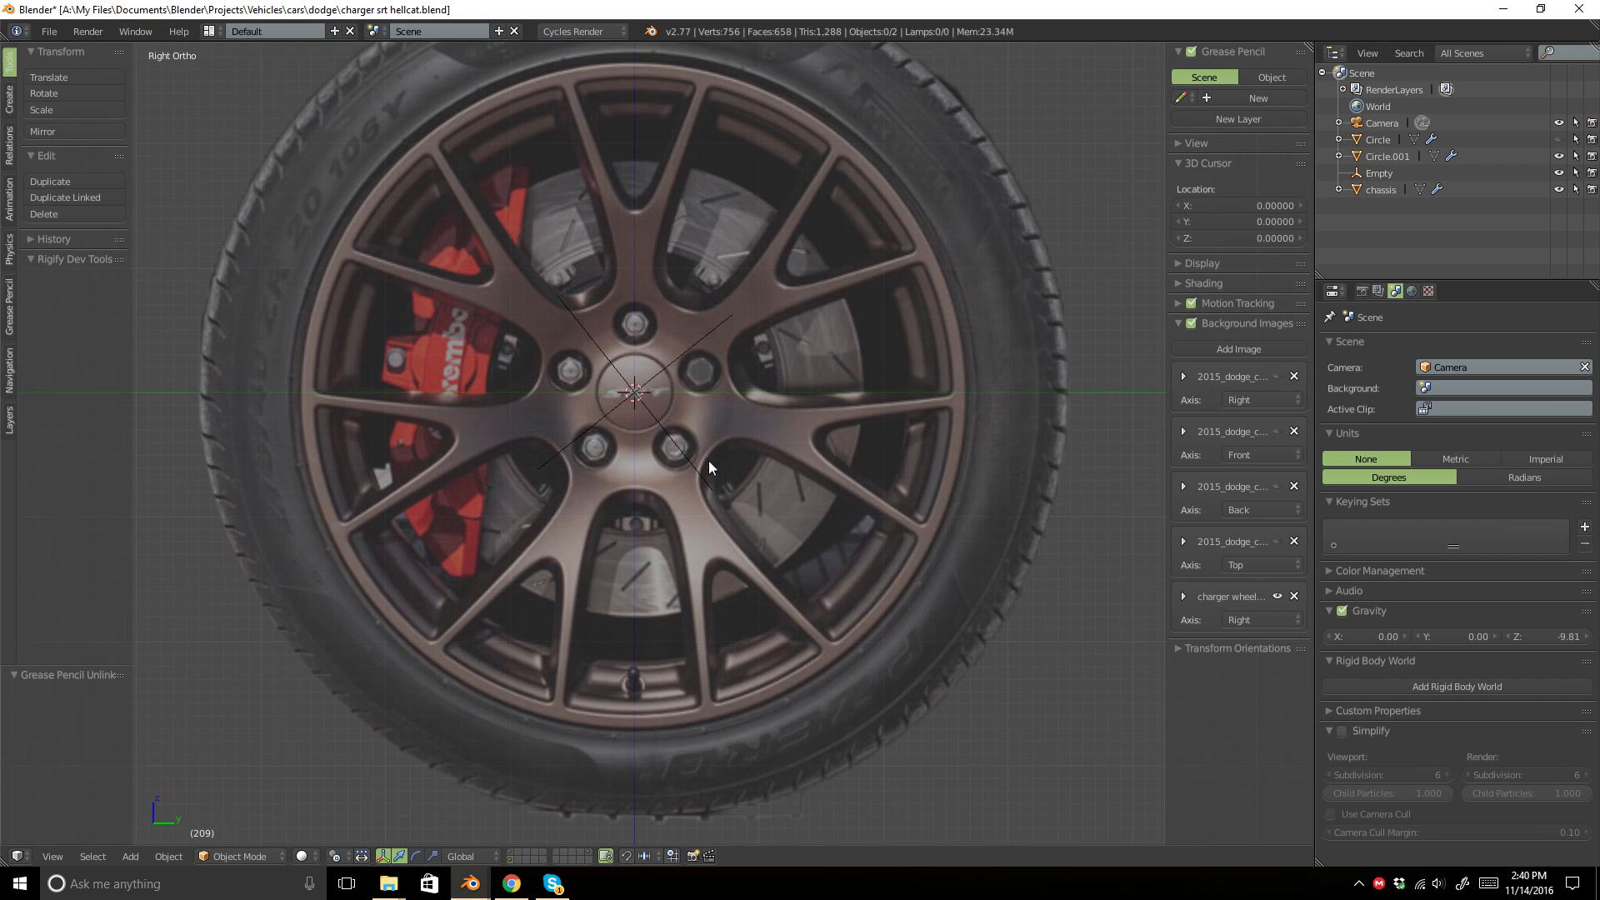
Unhide the old wheel rim and delete it together with the Empty.
right_click(622, 375)
key(alt+h)
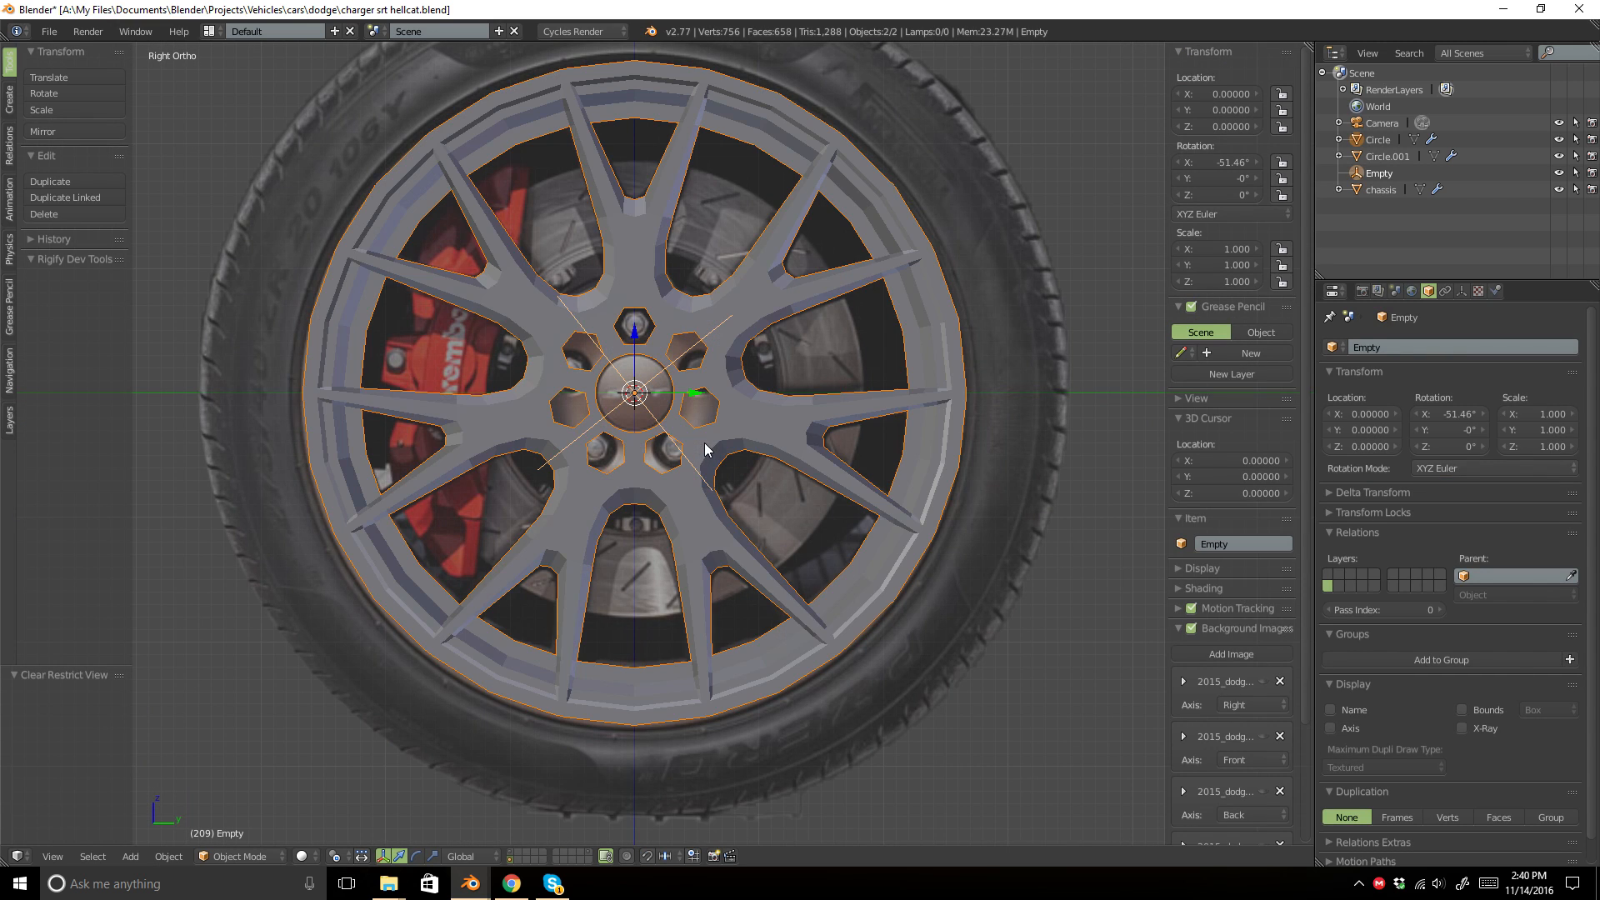
key(a)
key(a)
key(x)
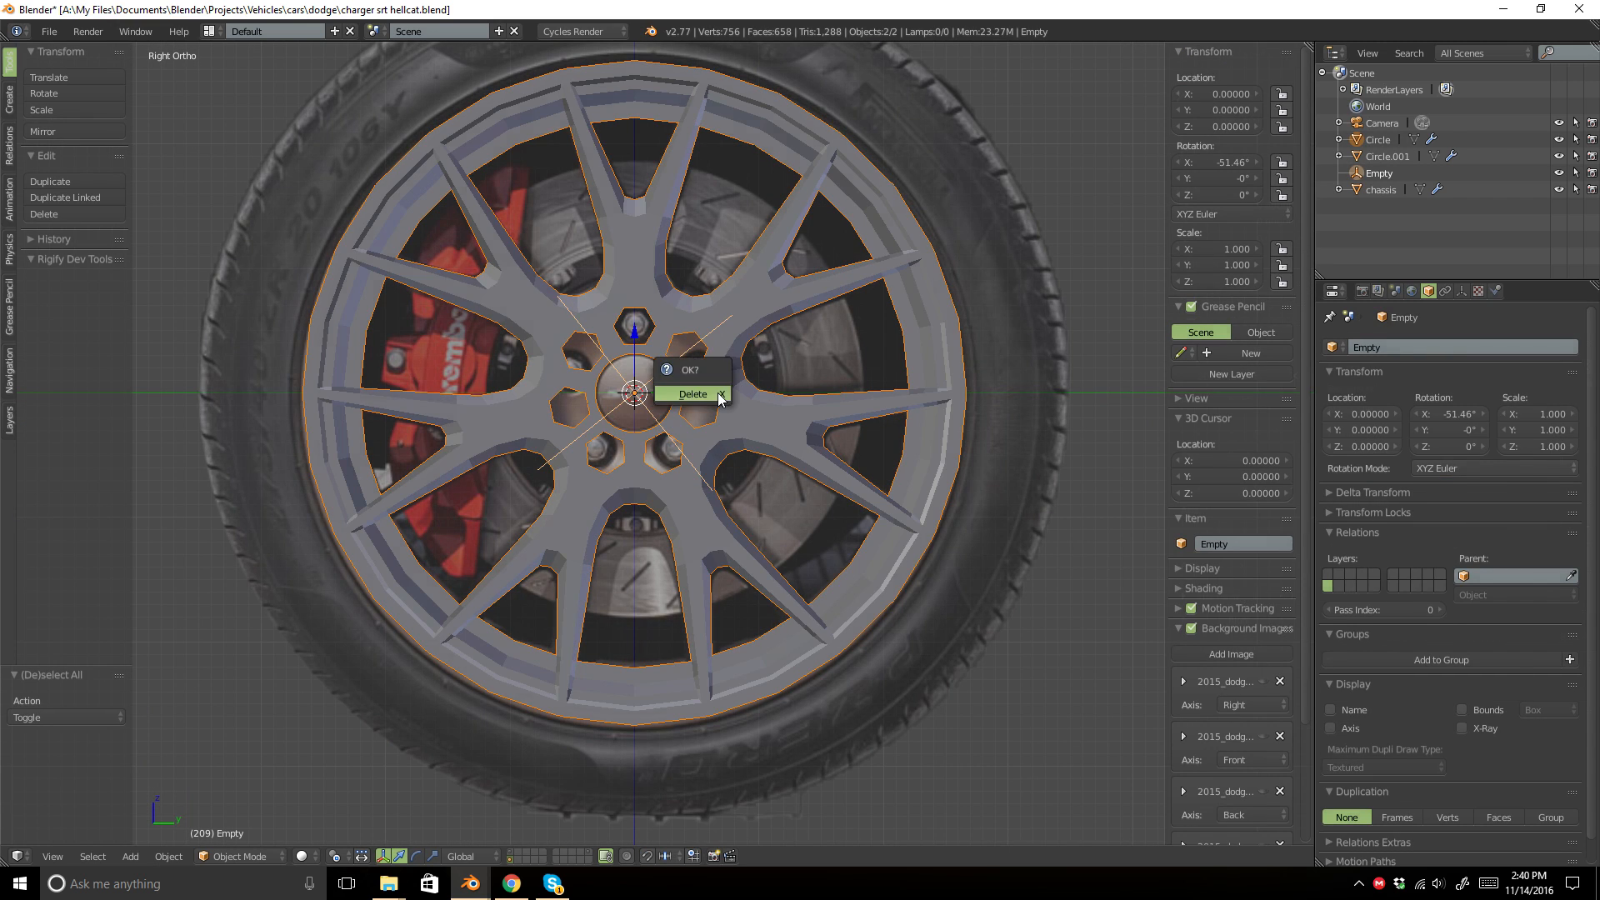
click(693, 395)
shift+middle_drag(717, 246, 699, 390)
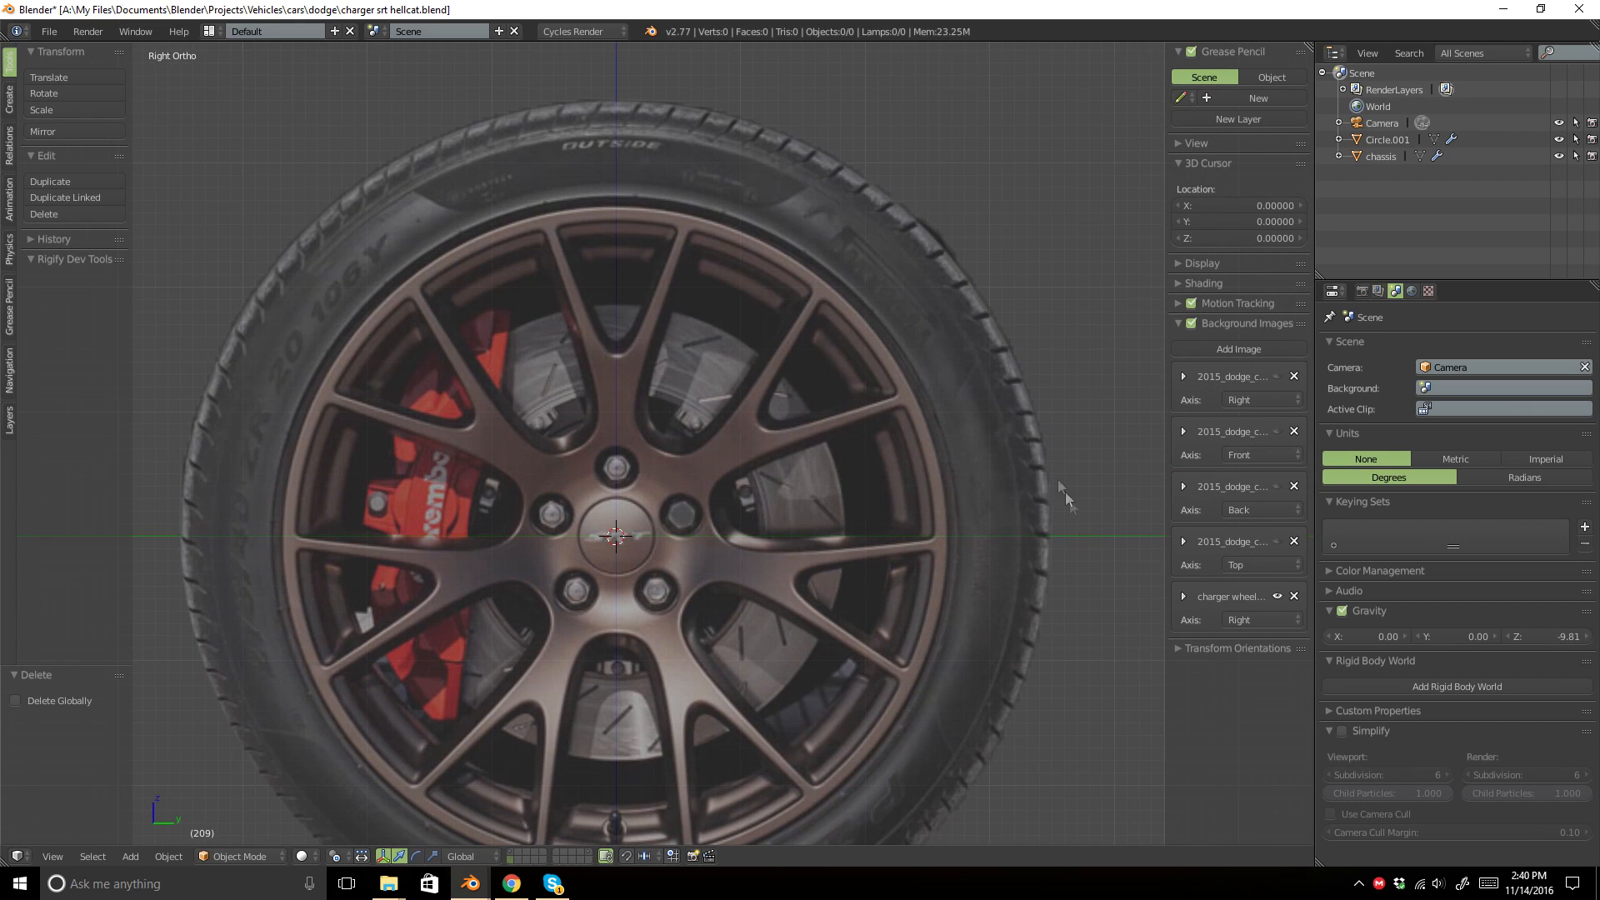
Delete the leftover Circle.001 object from the scene.
click(1182, 597)
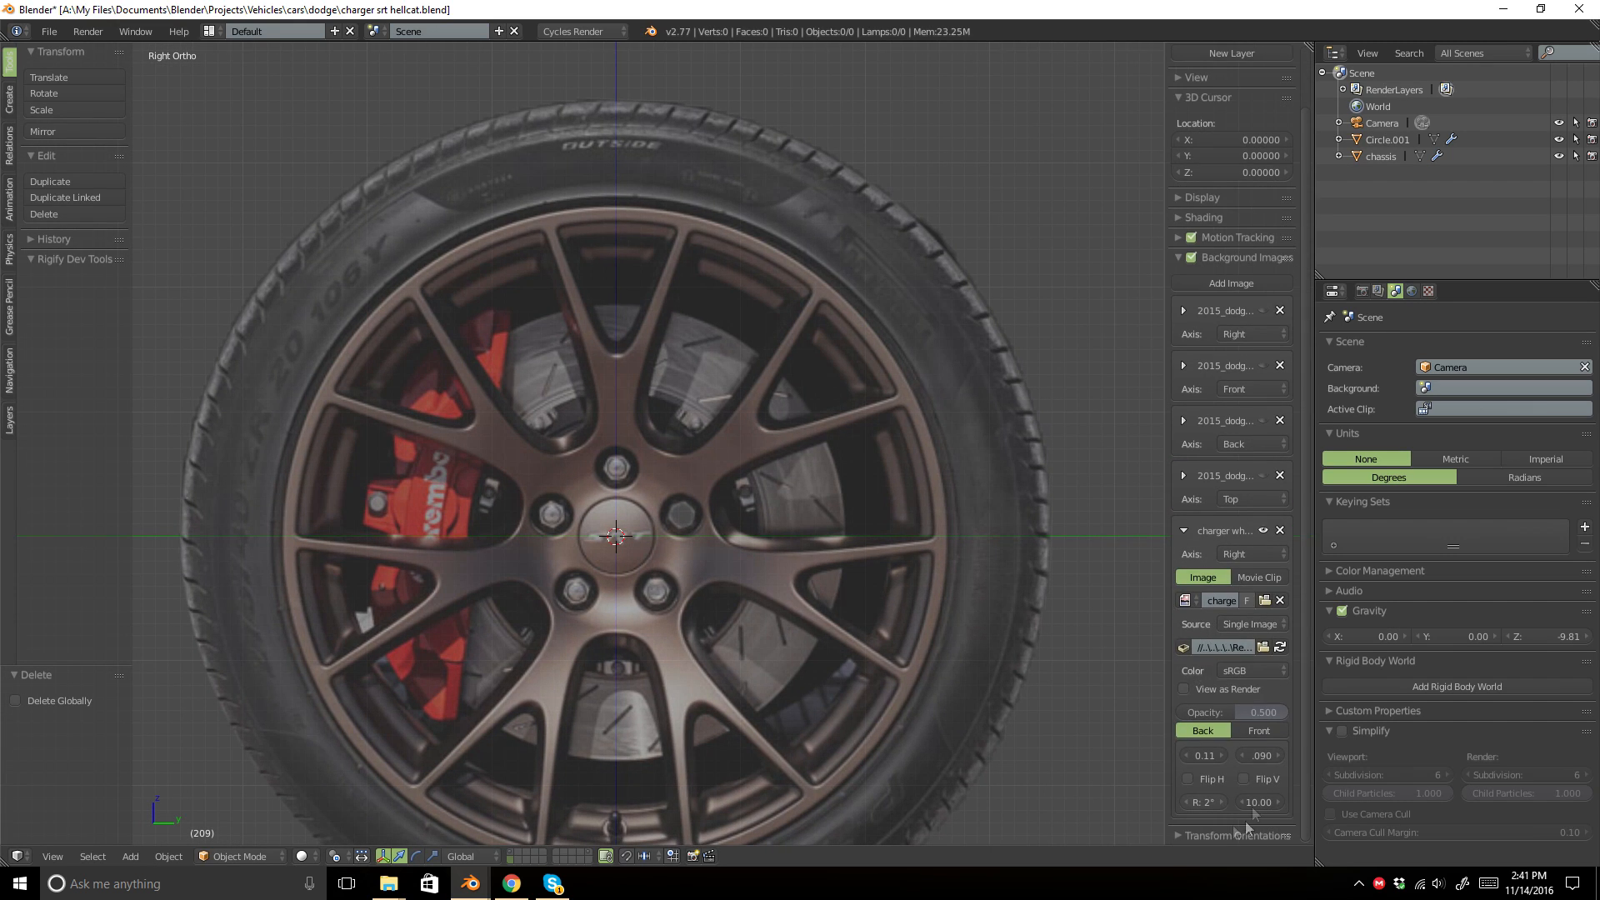
click(1180, 533)
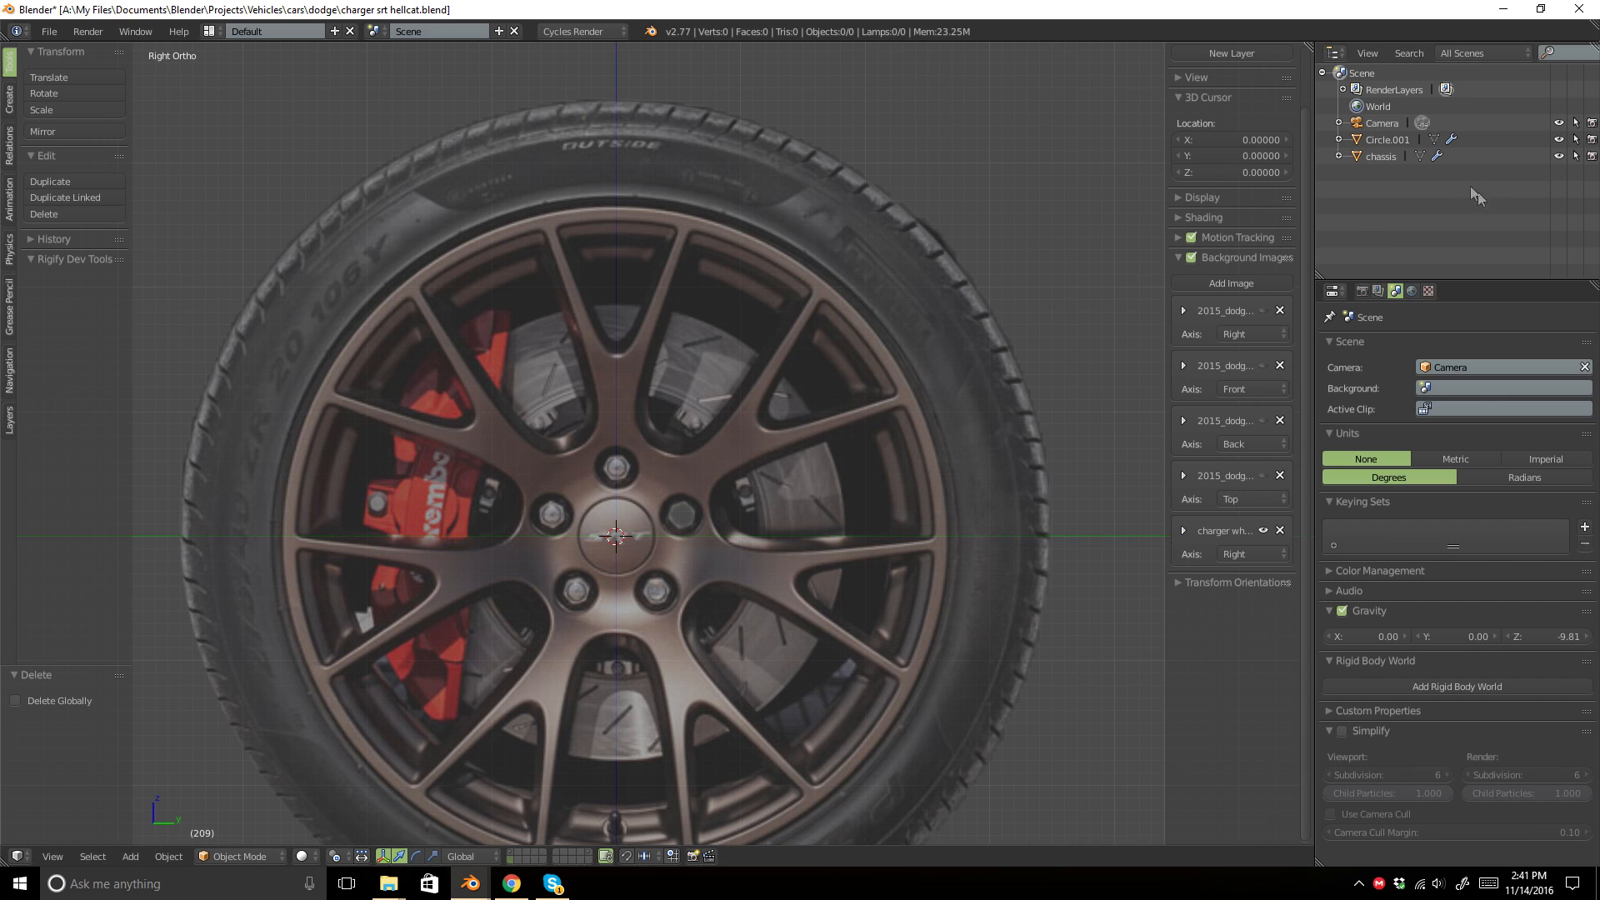
click(1383, 140)
right_click(1383, 140)
click(1382, 138)
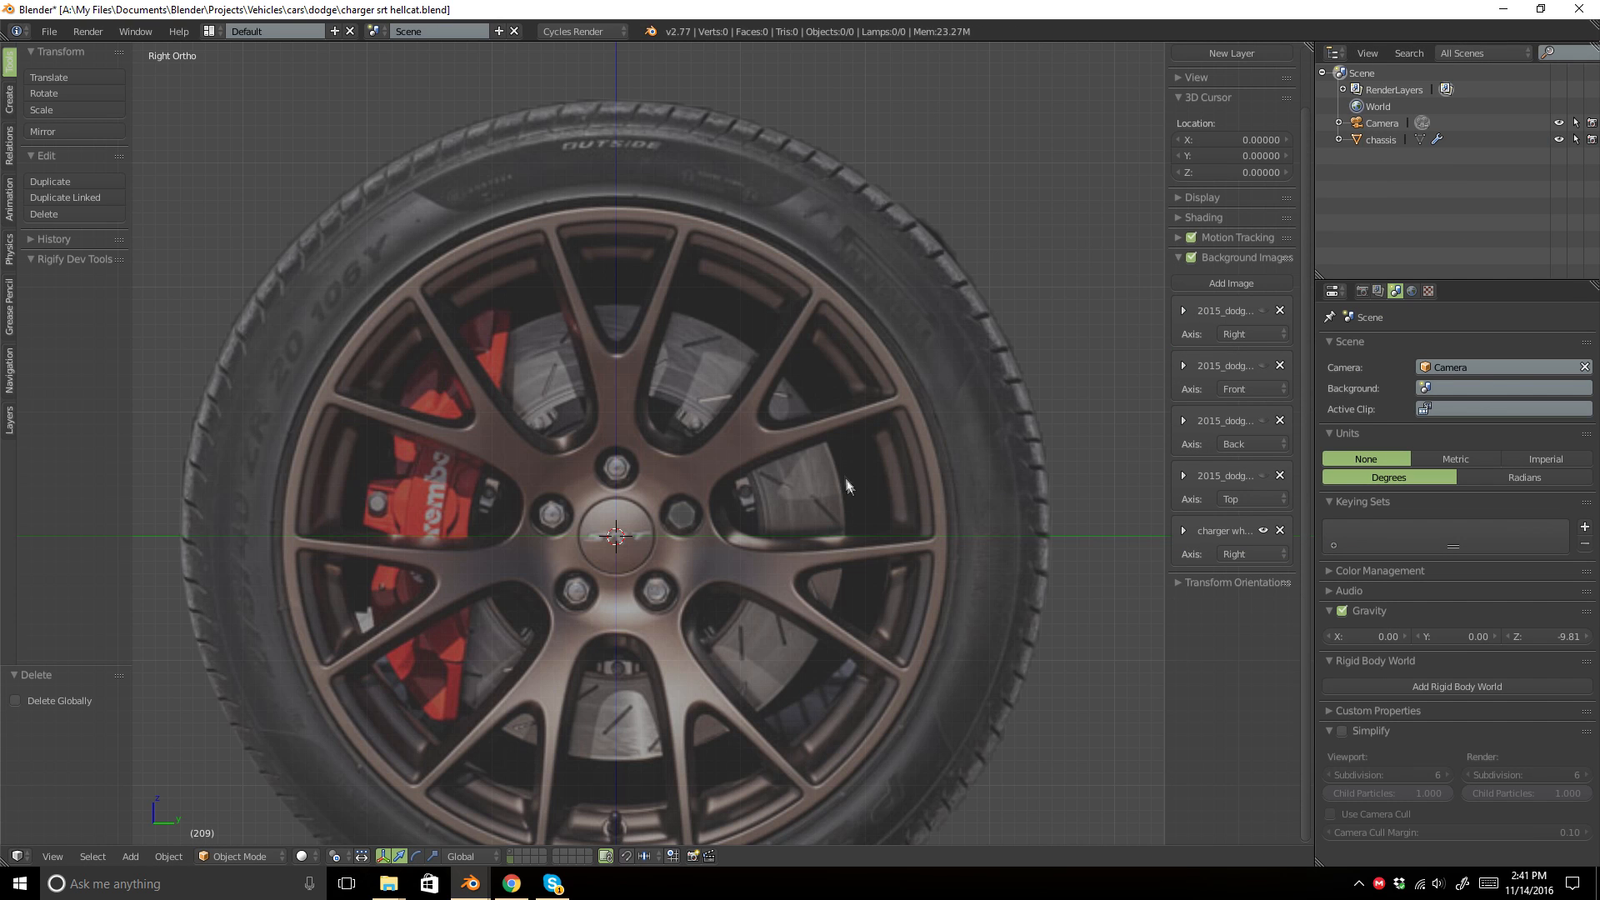
Add a mesh circle with 42 vertices at the wheel's centre, aligned to the right view.
shift+middle_drag(631, 705, 613, 625)
shift+middle_drag(607, 455, 612, 525)
key(shift+a)
mouse_move(623, 396)
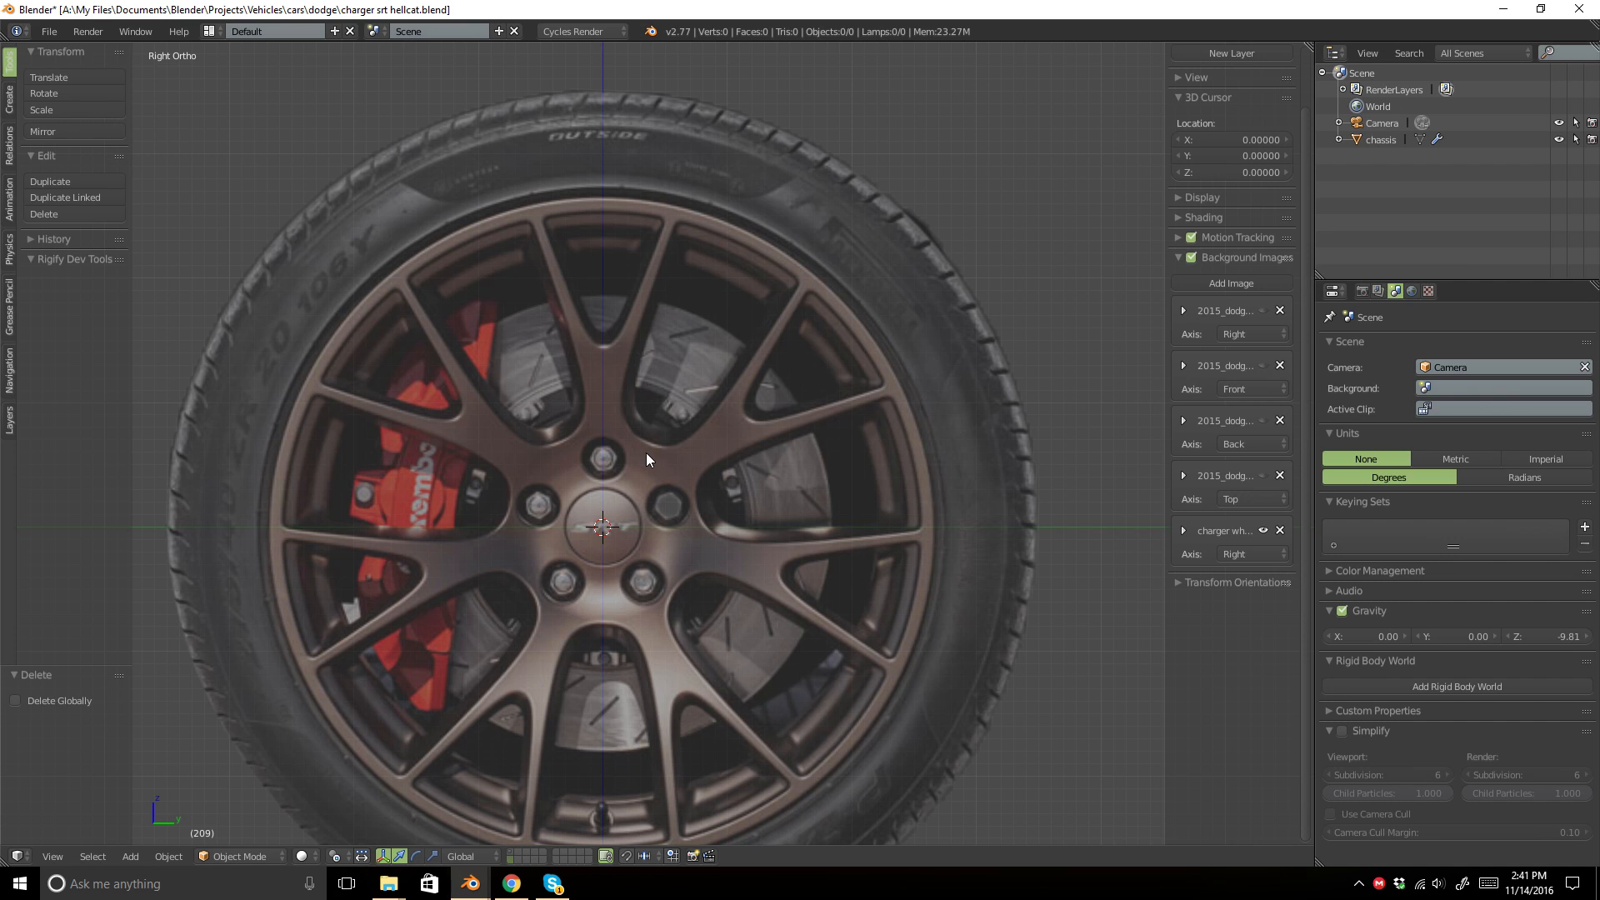
key(shift+a)
mouse_move(640, 319)
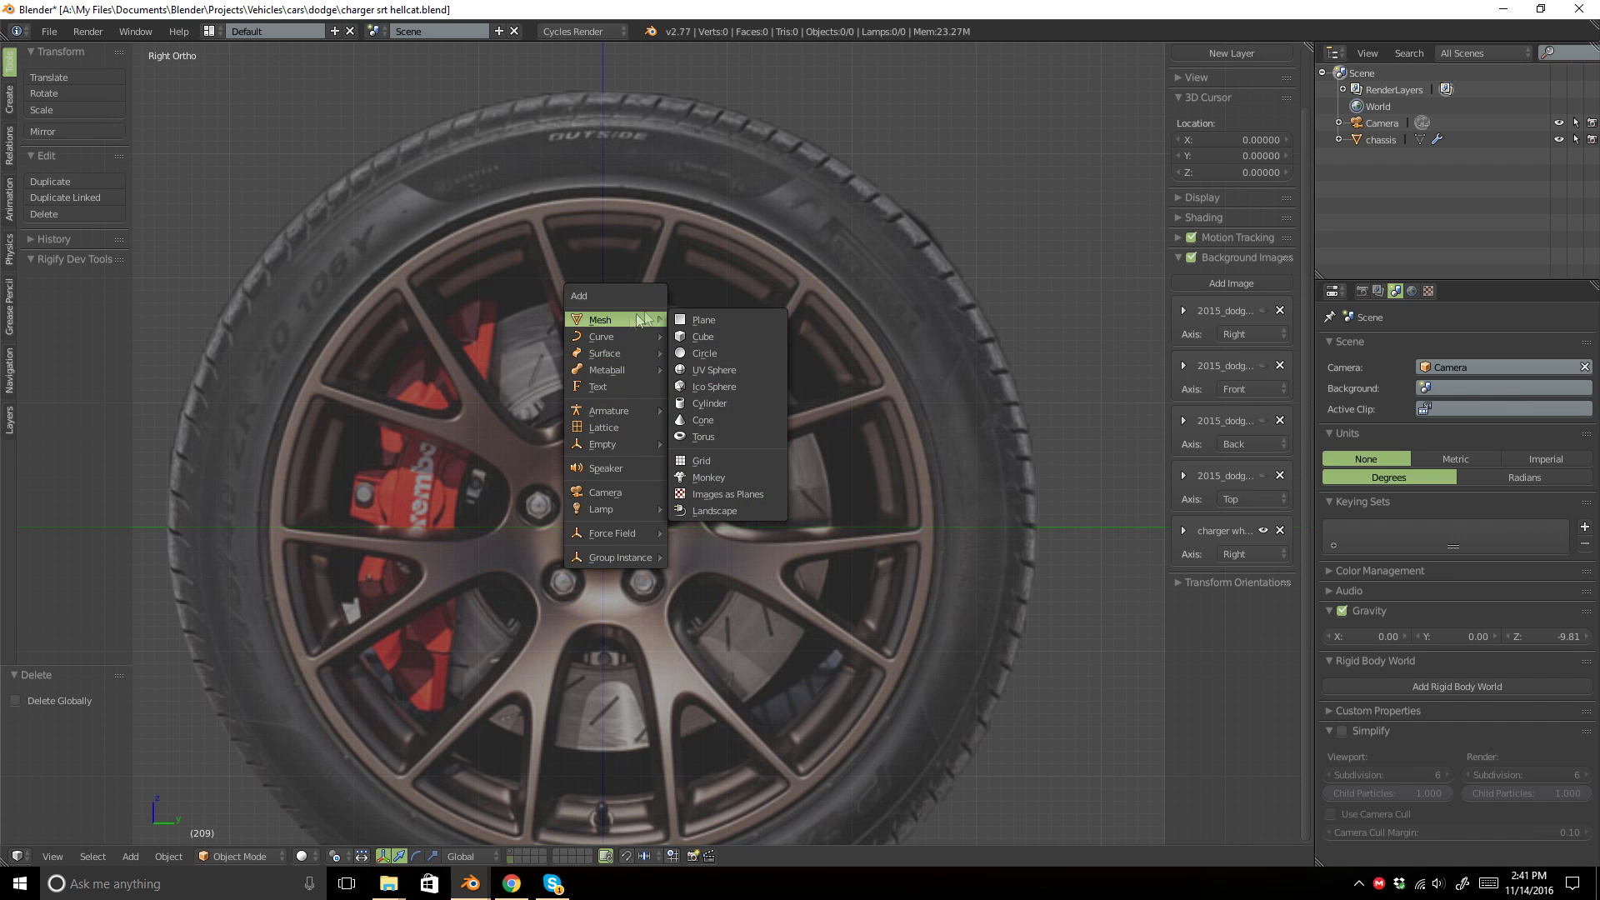
click(759, 353)
click(60, 714)
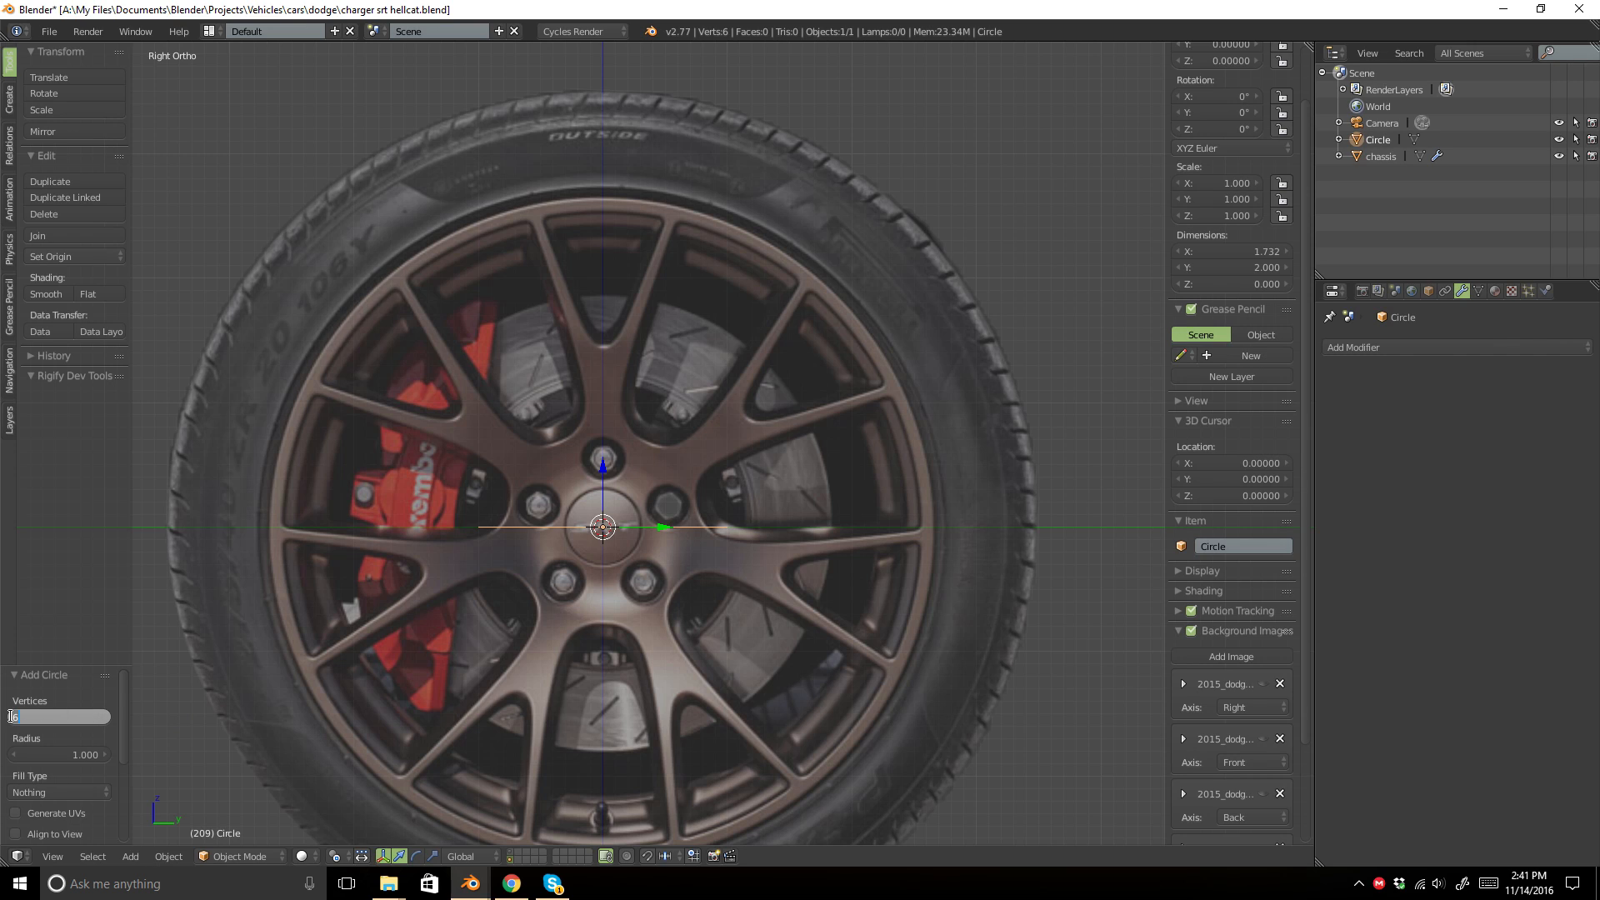
key(Return)
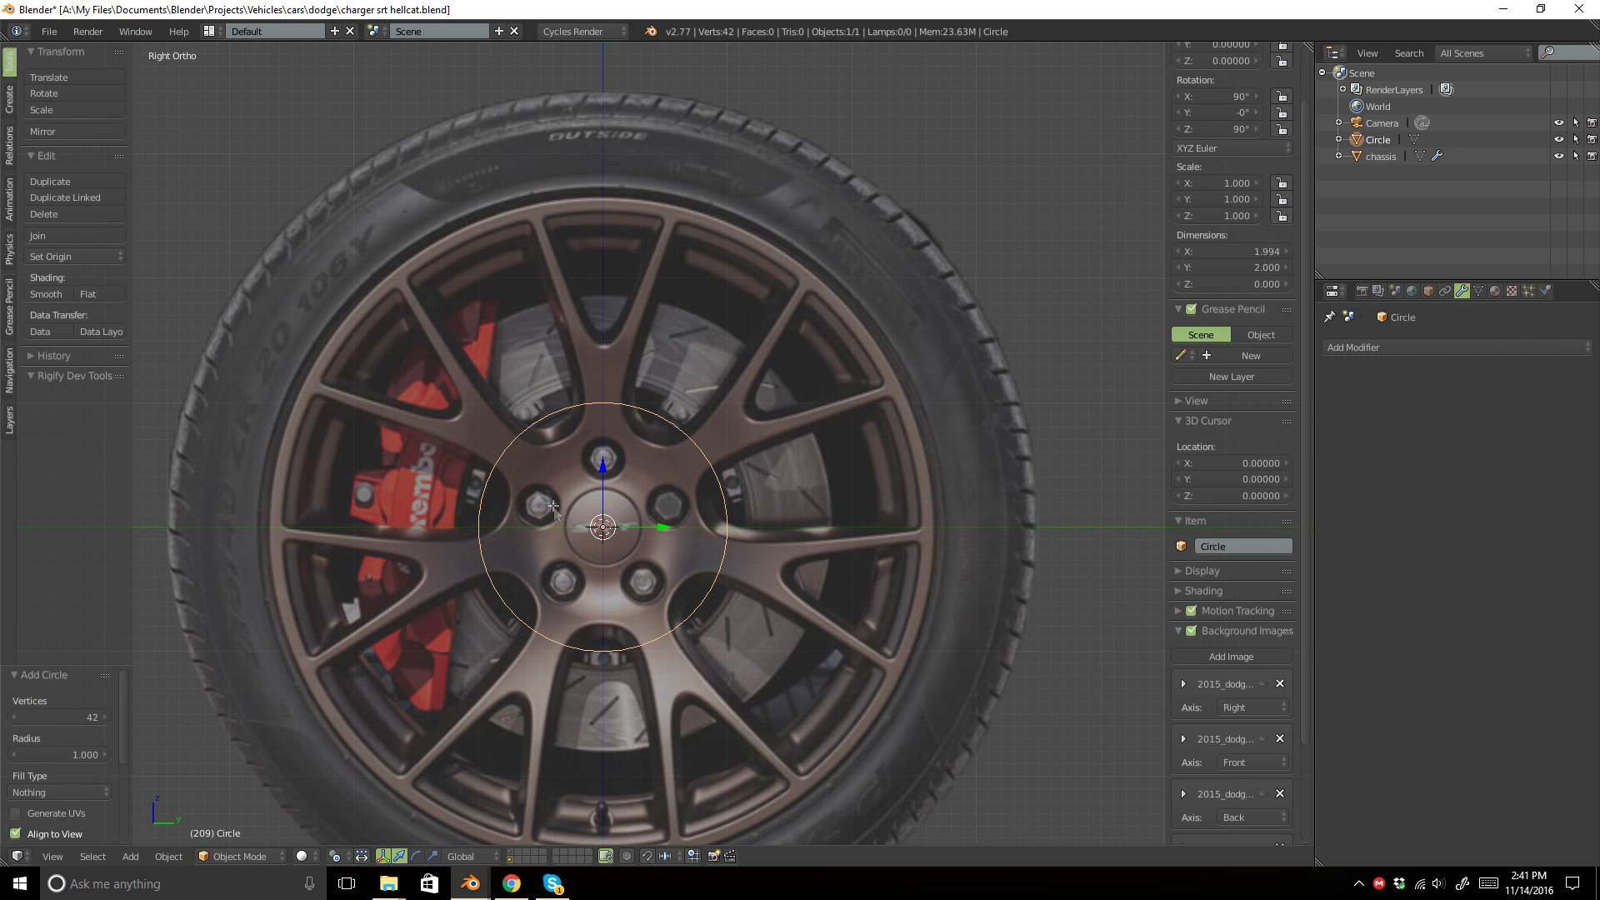
Scale the circle's vertices by about 2.653 to match the outer edge of the reference rim.
key(Tab)
key(s)
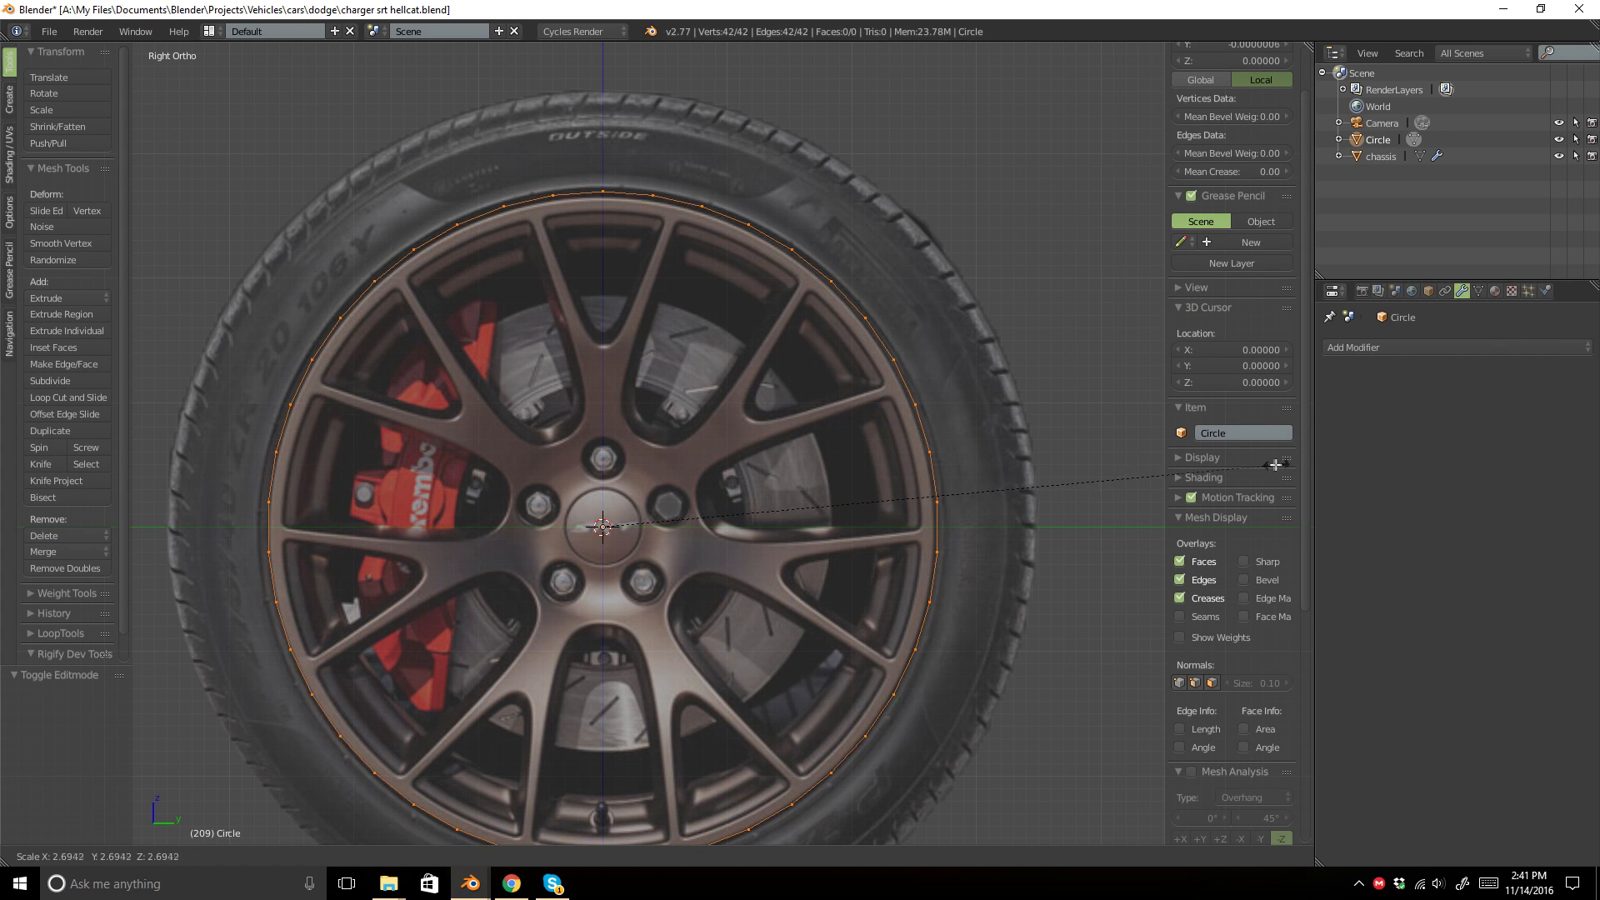
click(1175, 472)
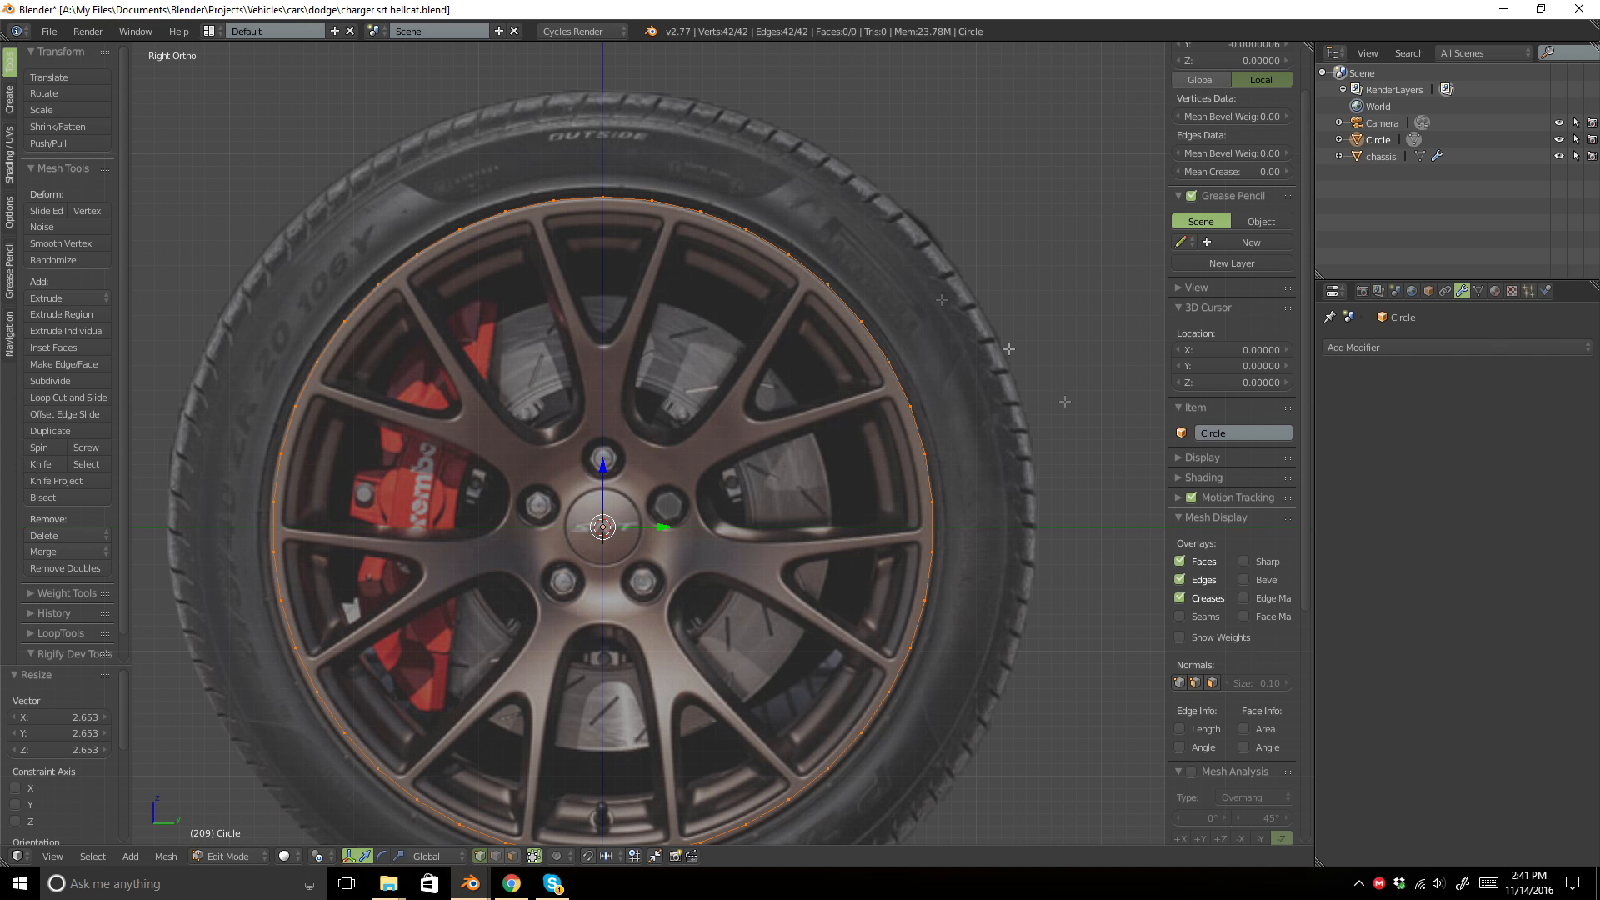
Select four consecutive circle vertices, starting at the vertical centre line and running clockwise along the rim.
scroll(638, 475, up, 4)
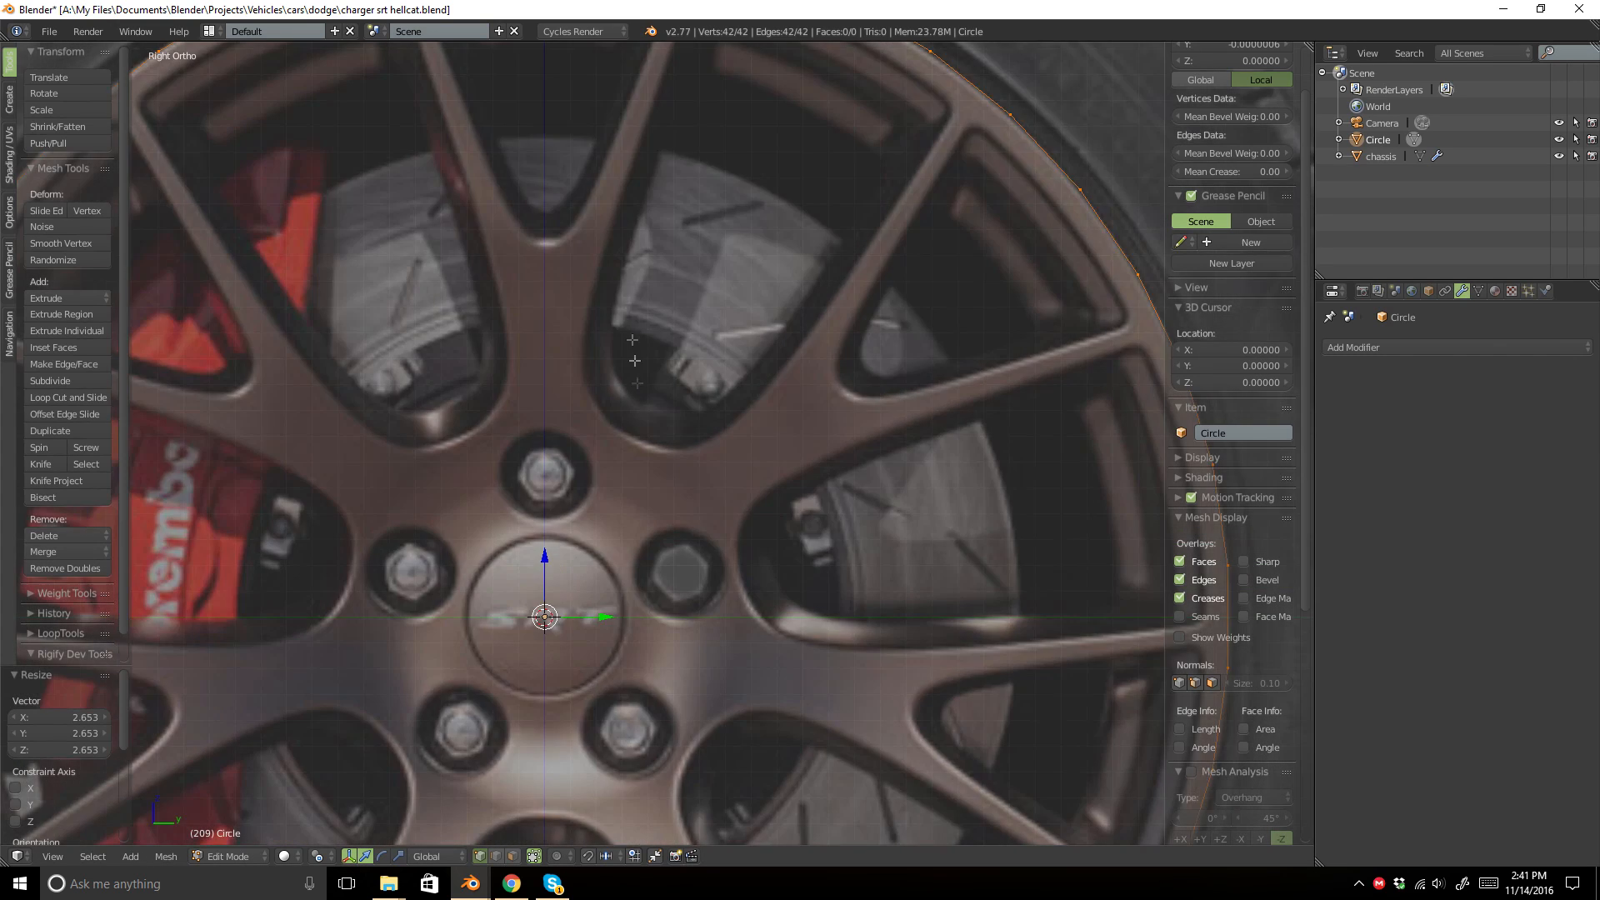
shift+middle_drag(621, 271, 632, 595)
right_click(554, 263)
shift+right_click(657, 260)
shift+right_click(756, 285)
shift+right_click(852, 321)
scroll(839, 339, down, 5)
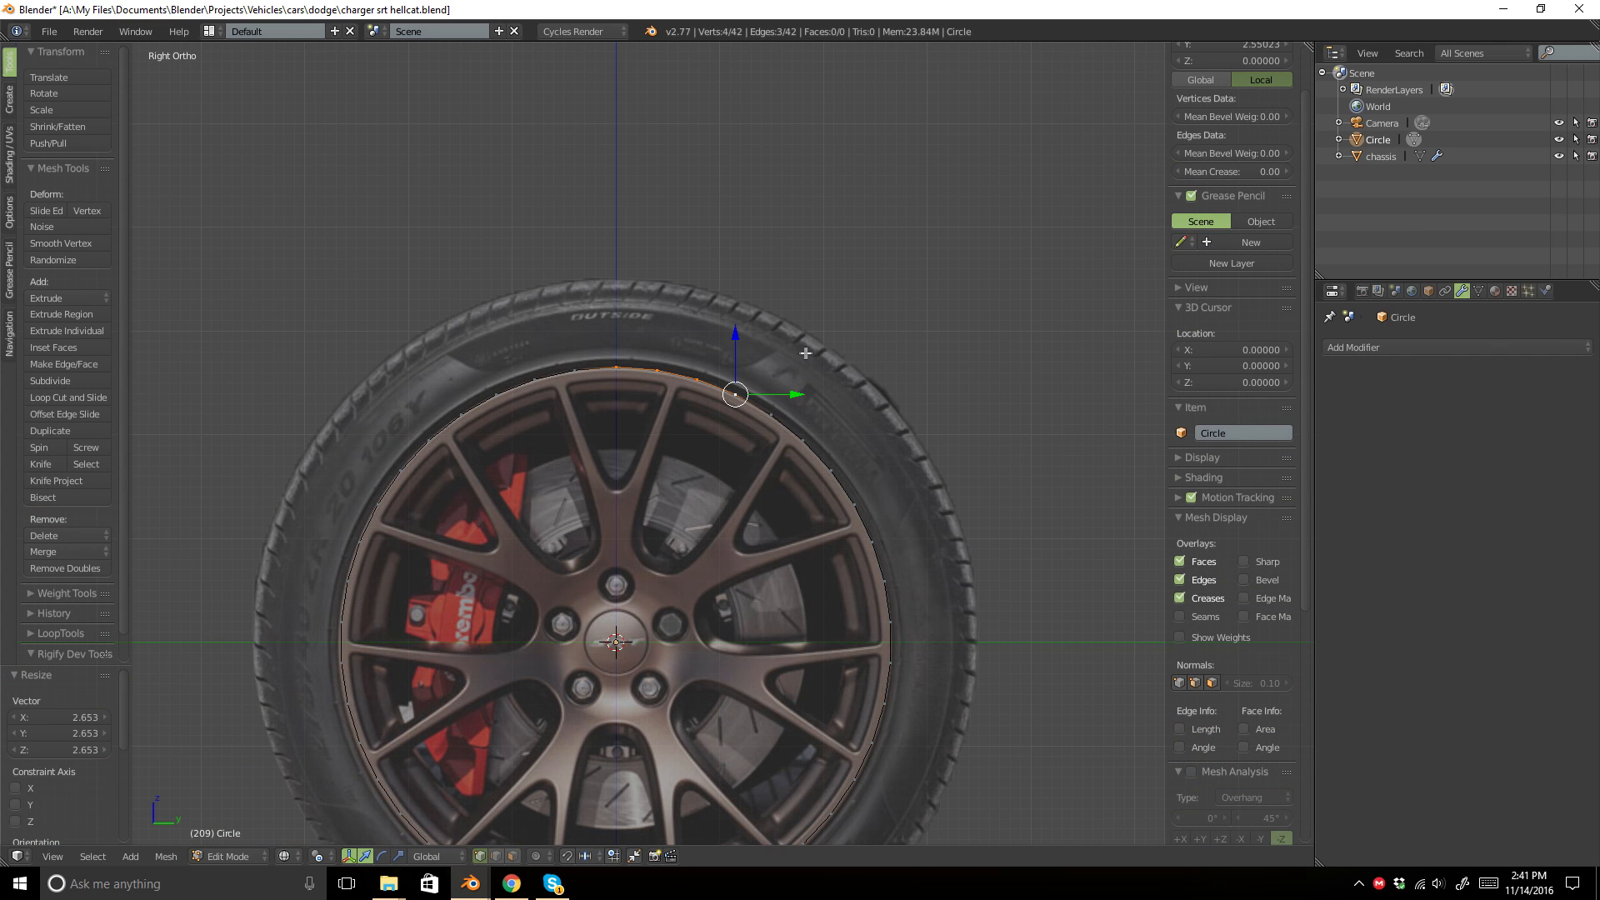
scroll(787, 284, up, 2)
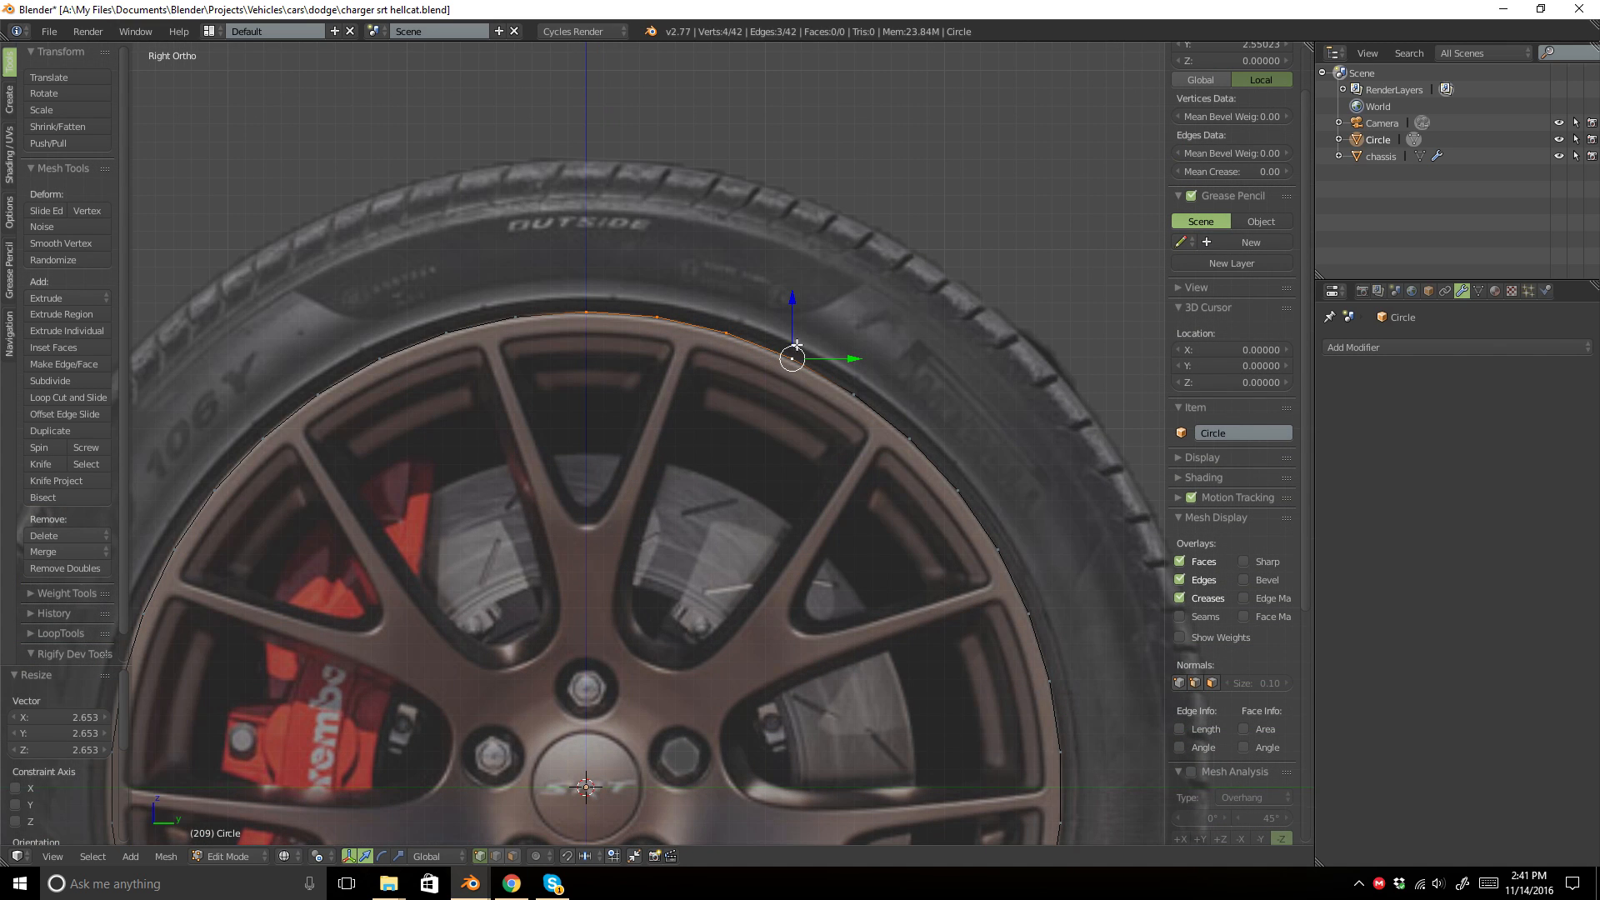
scroll(667, 409, up, 1)
shift+middle_drag(661, 406, 661, 391)
right_click(536, 201)
shift+right_click(602, 220)
shift+right_click(677, 237)
shift+right_click(739, 261)
shift+middle_drag(763, 365, 701, 337)
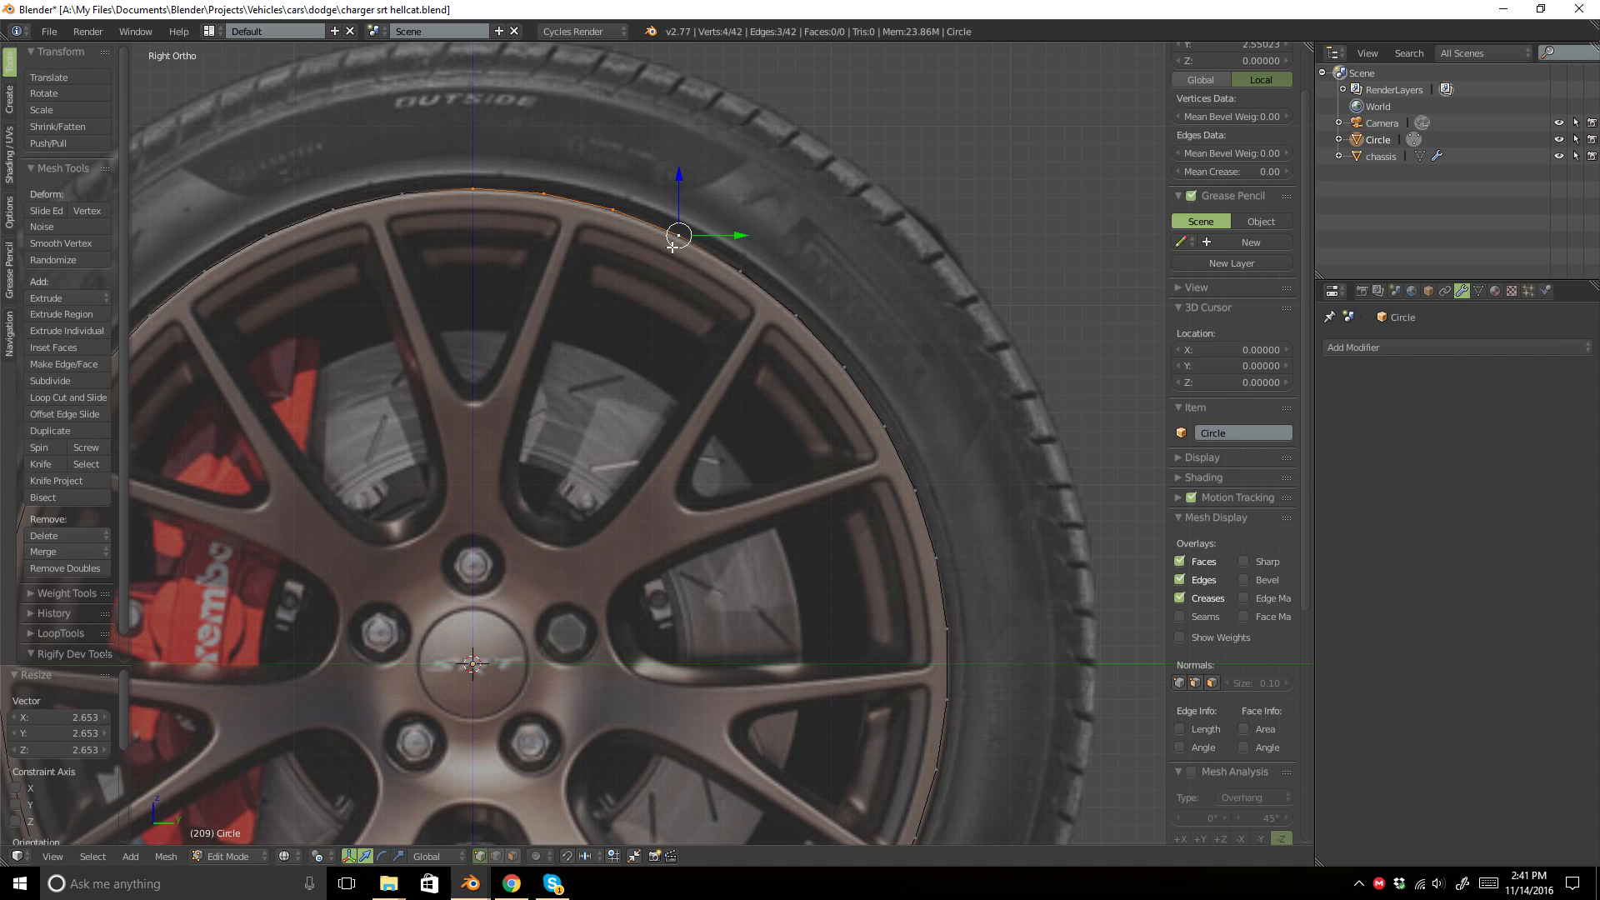
Delete all circle vertices outside the selected four-vertex arc.
drag(681, 236, 673, 247)
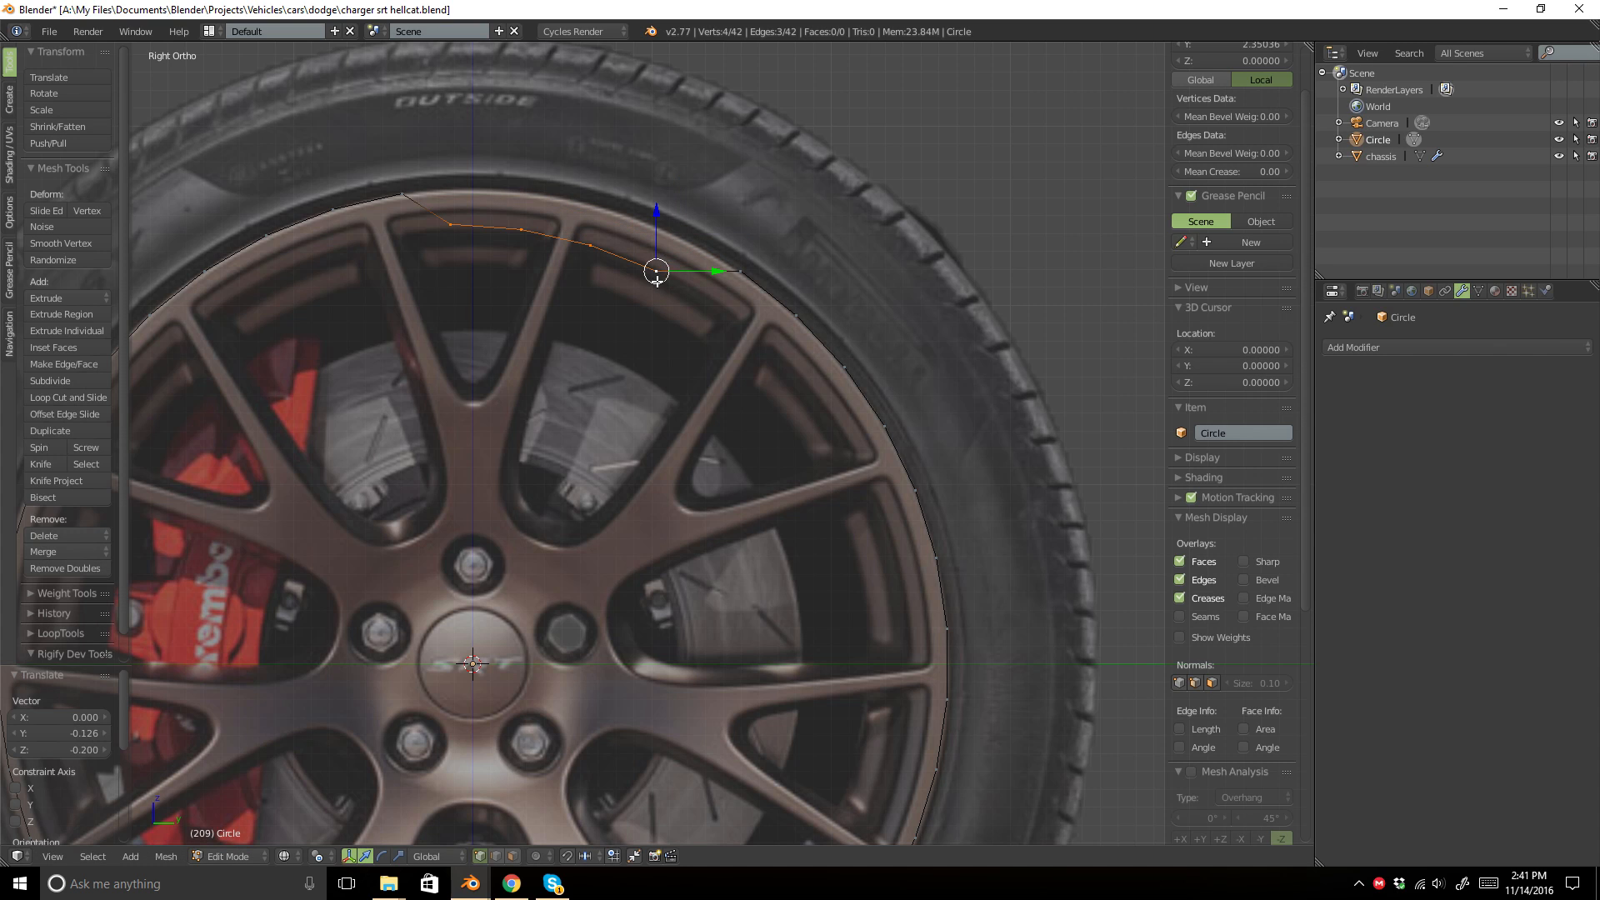
key(ctrl+z)
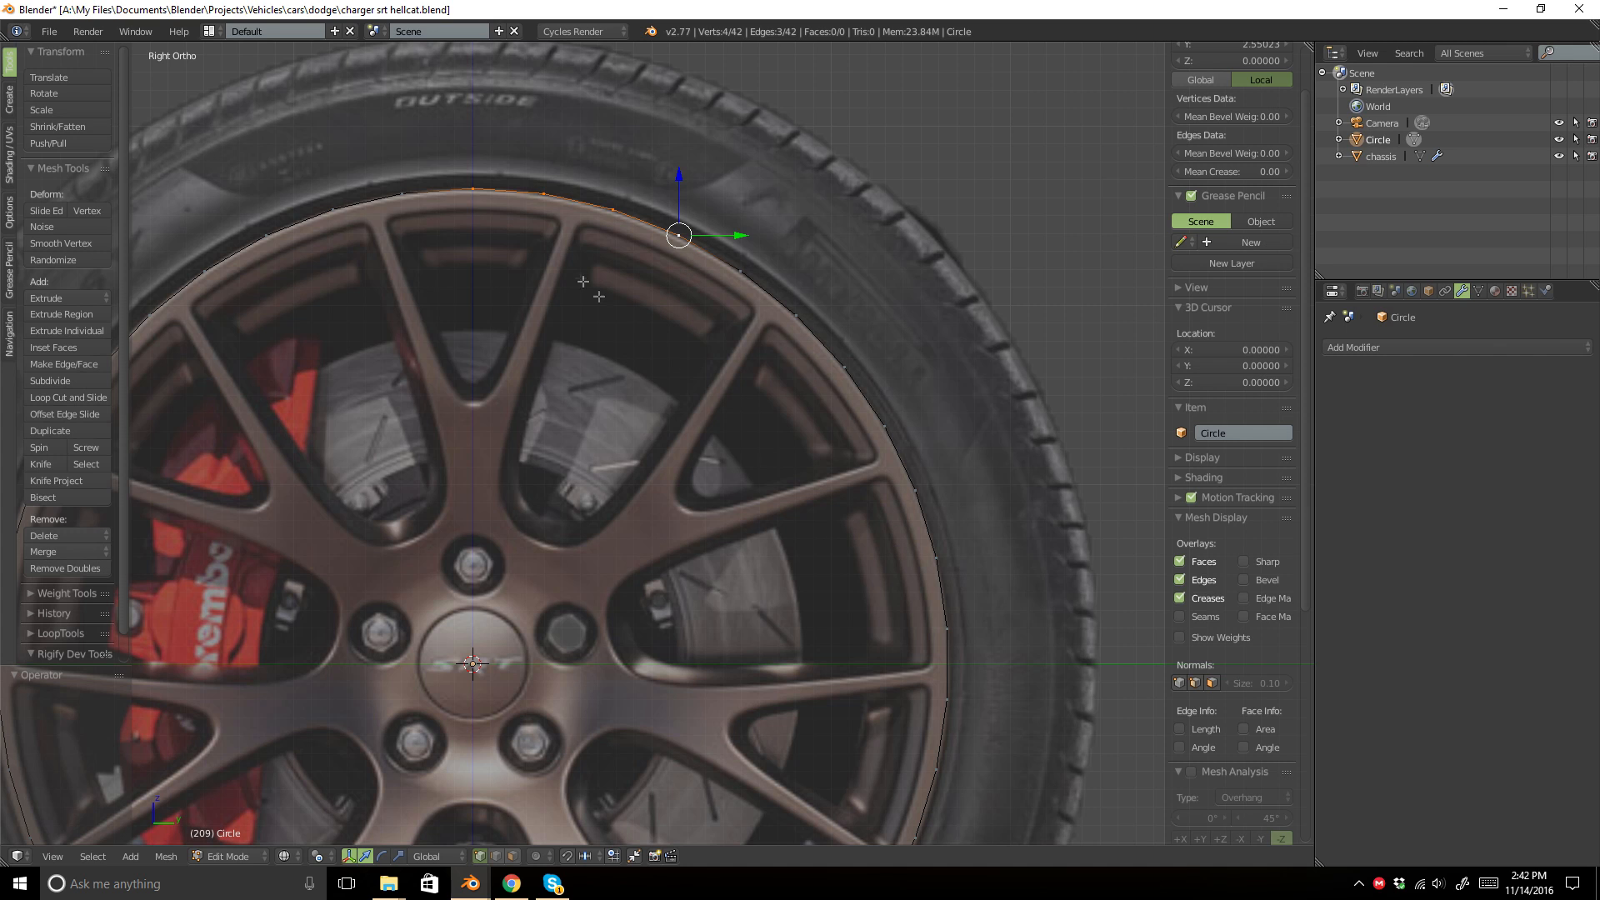
scroll(650, 387, down, 4)
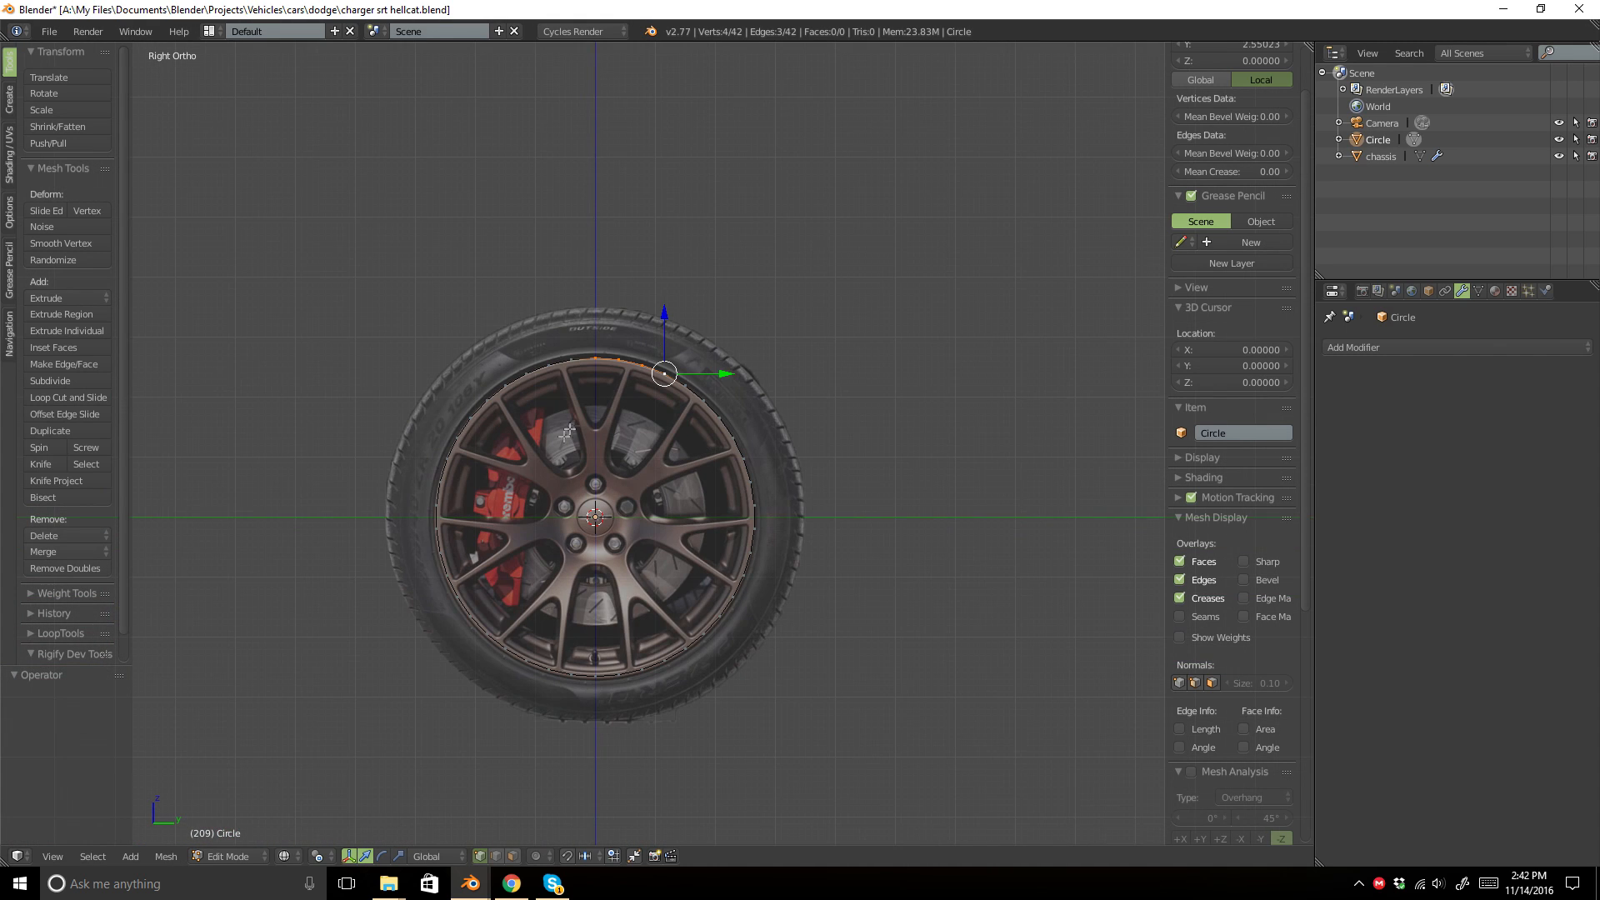
key(ctrl+i)
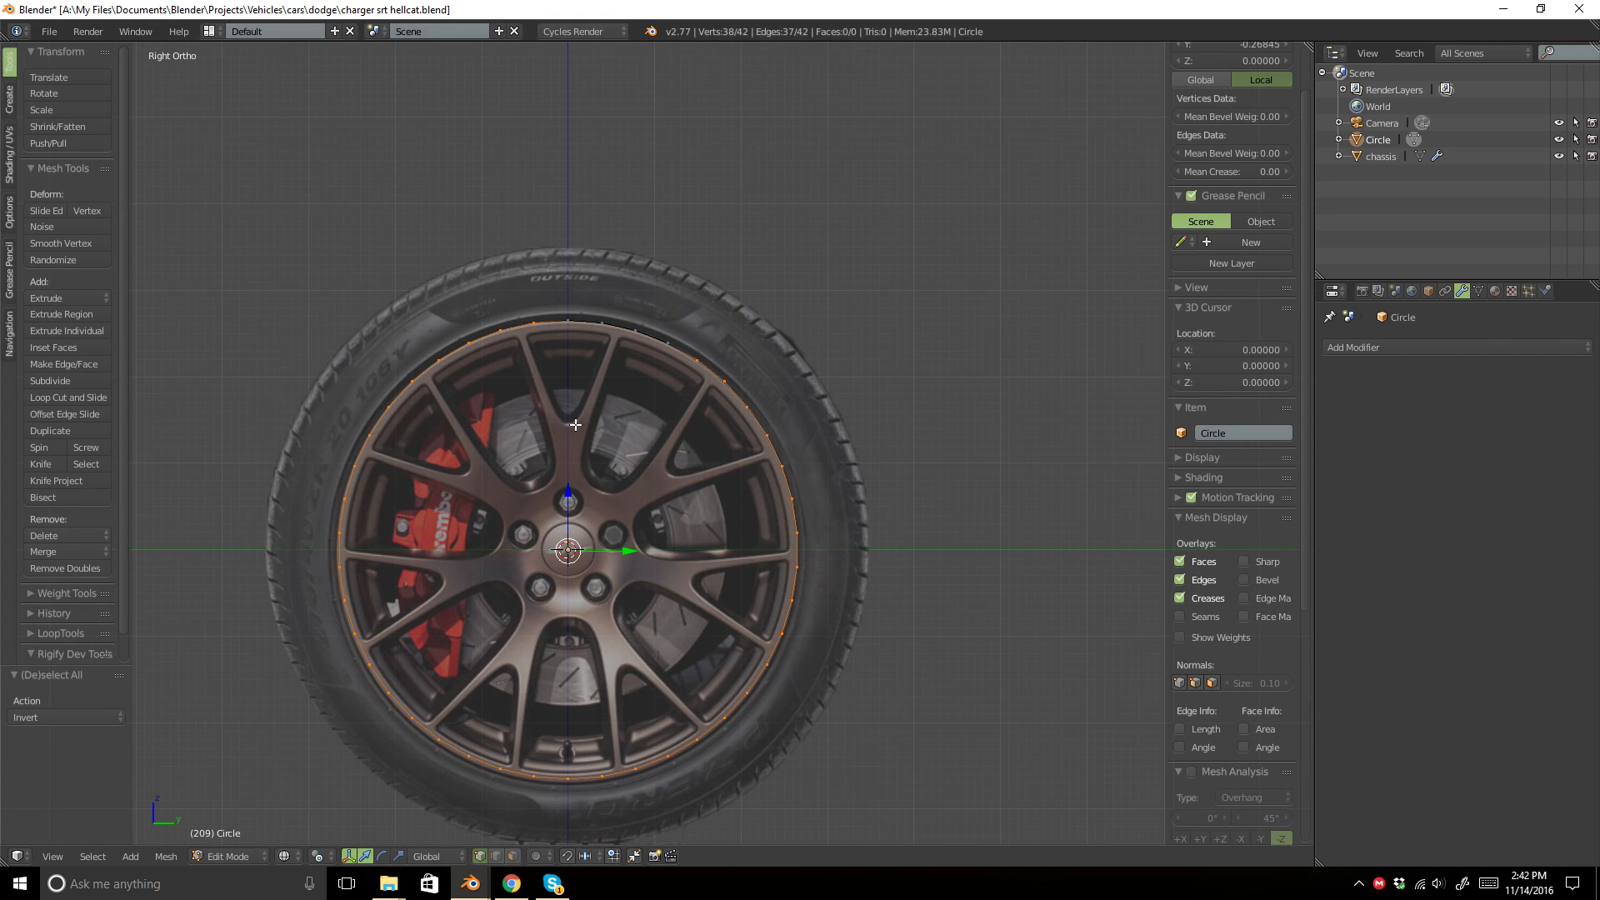
key(x)
key(Up)
key(Up)
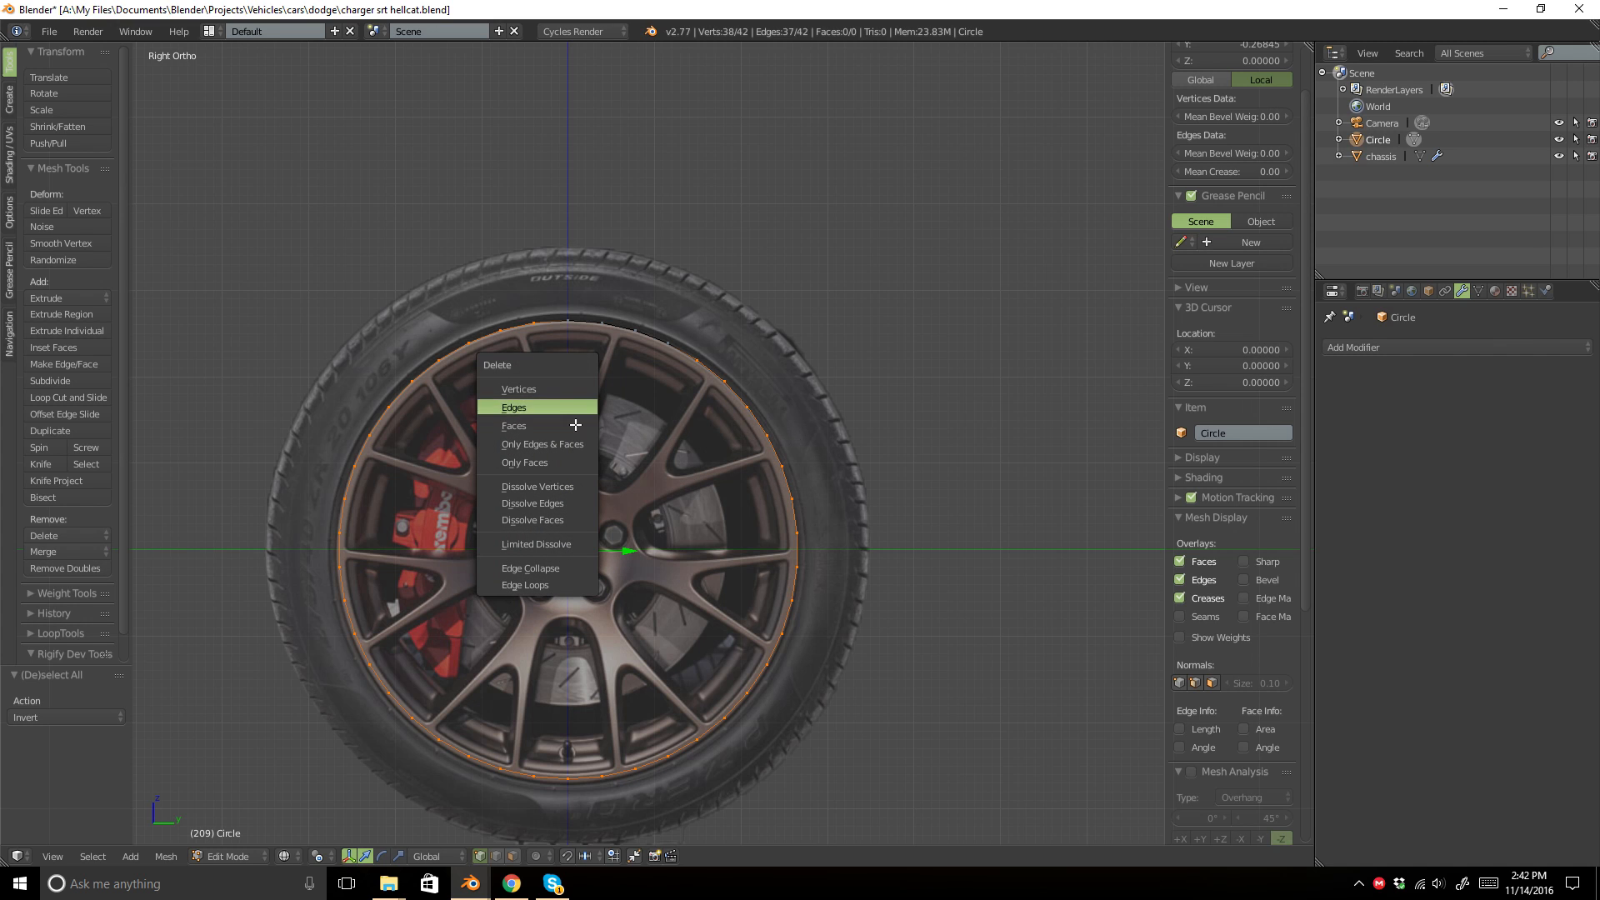
key(Return)
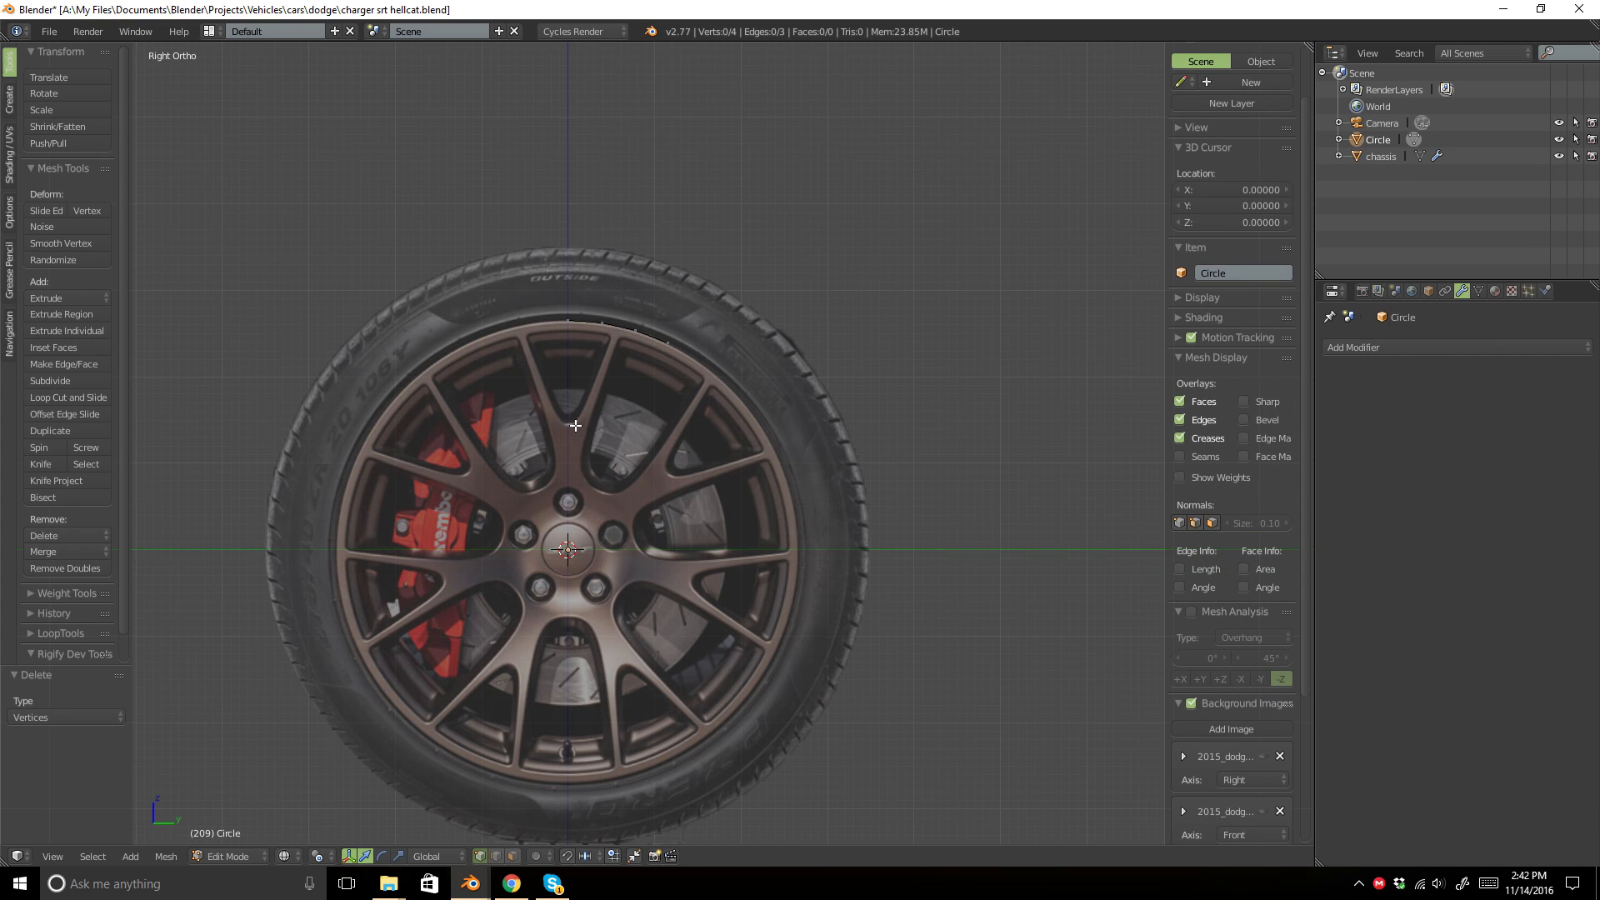
Select the four remaining arc vertices and set the pivot point to the 3D cursor.
scroll(574, 425, up, 4)
right_click(475, 194)
shift+right_click(543, 199)
shift+right_click(610, 216)
shift+right_click(675, 244)
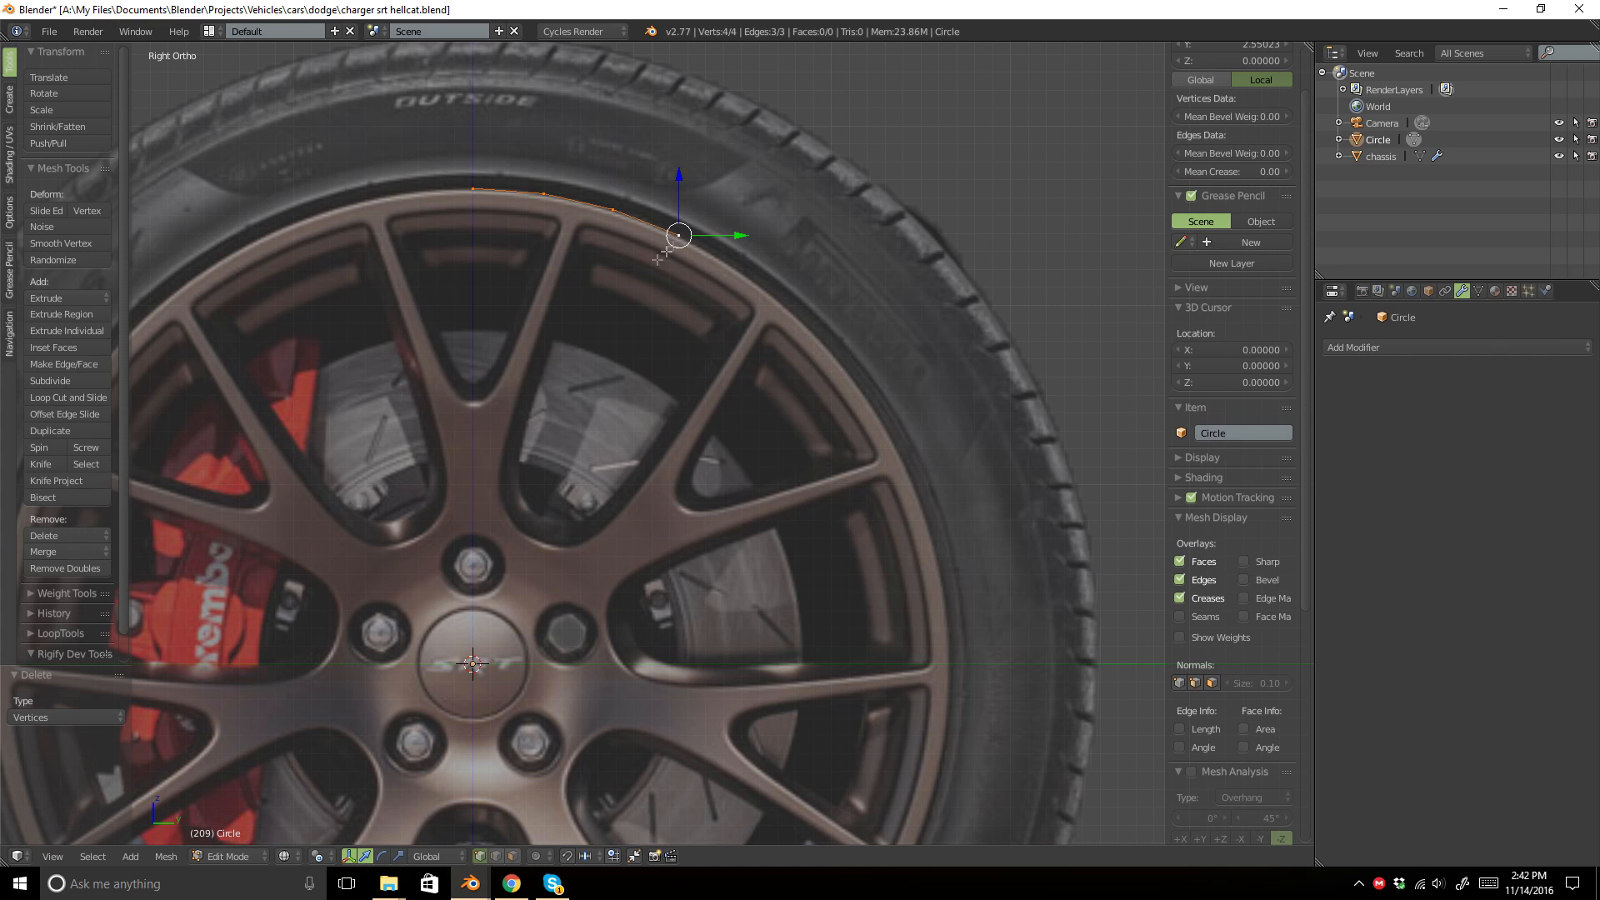
click(317, 855)
click(358, 820)
Extrude the arc and scale it to about 0.96 toward the wheel centre, covering the rim's outer band.
scroll(745, 419, up, 3)
key(e)
right_click(750, 419)
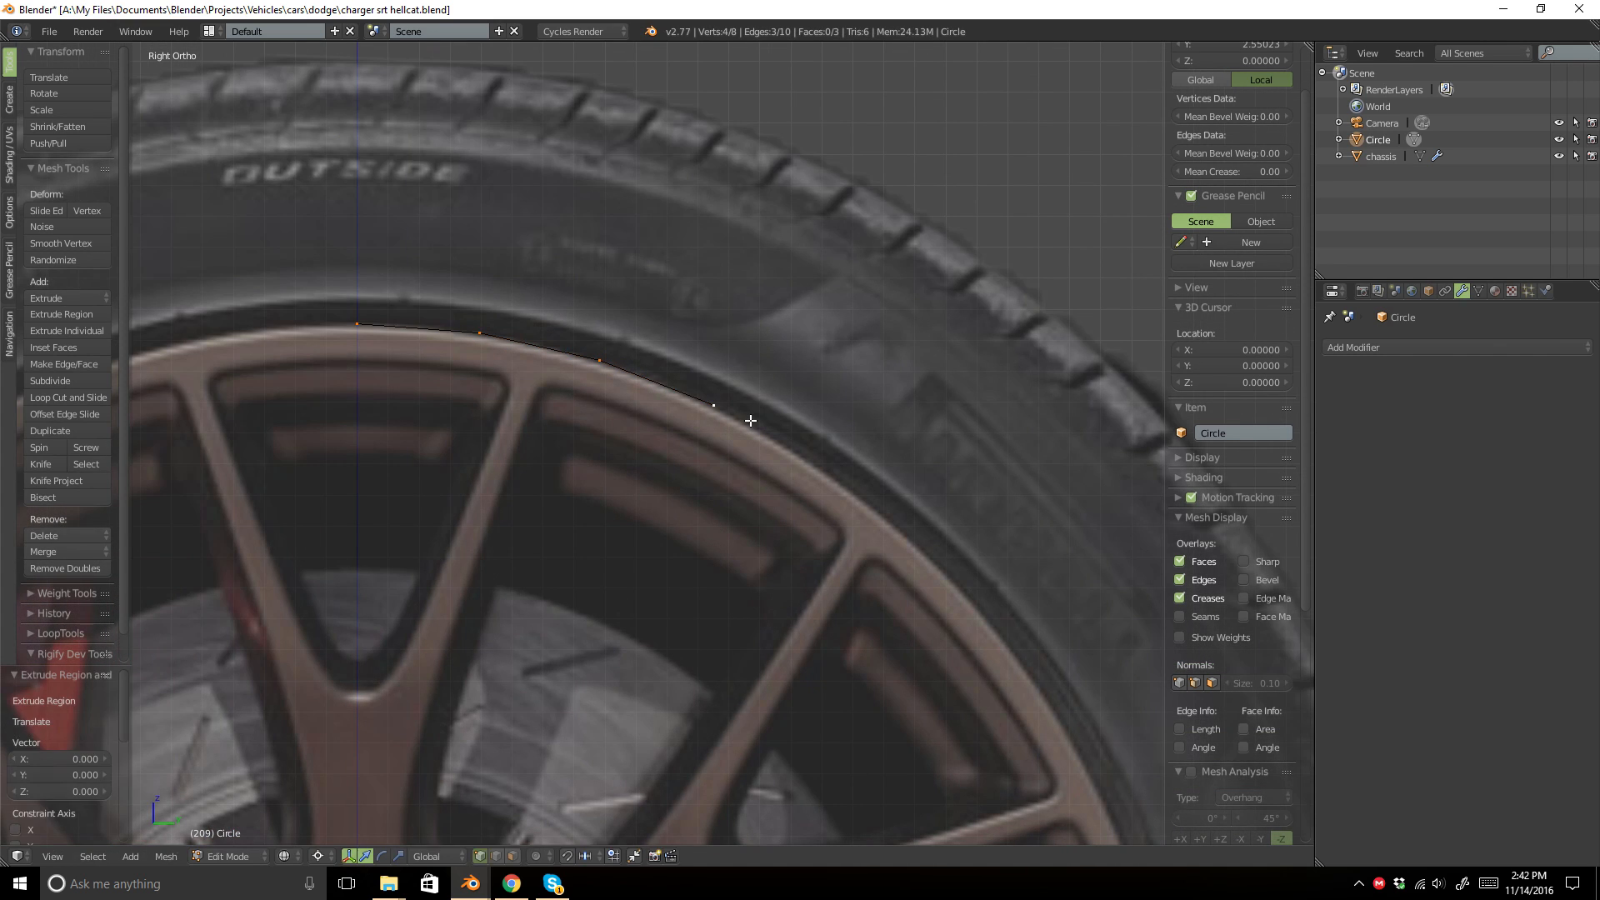
scroll(809, 353, up, 2)
key(s)
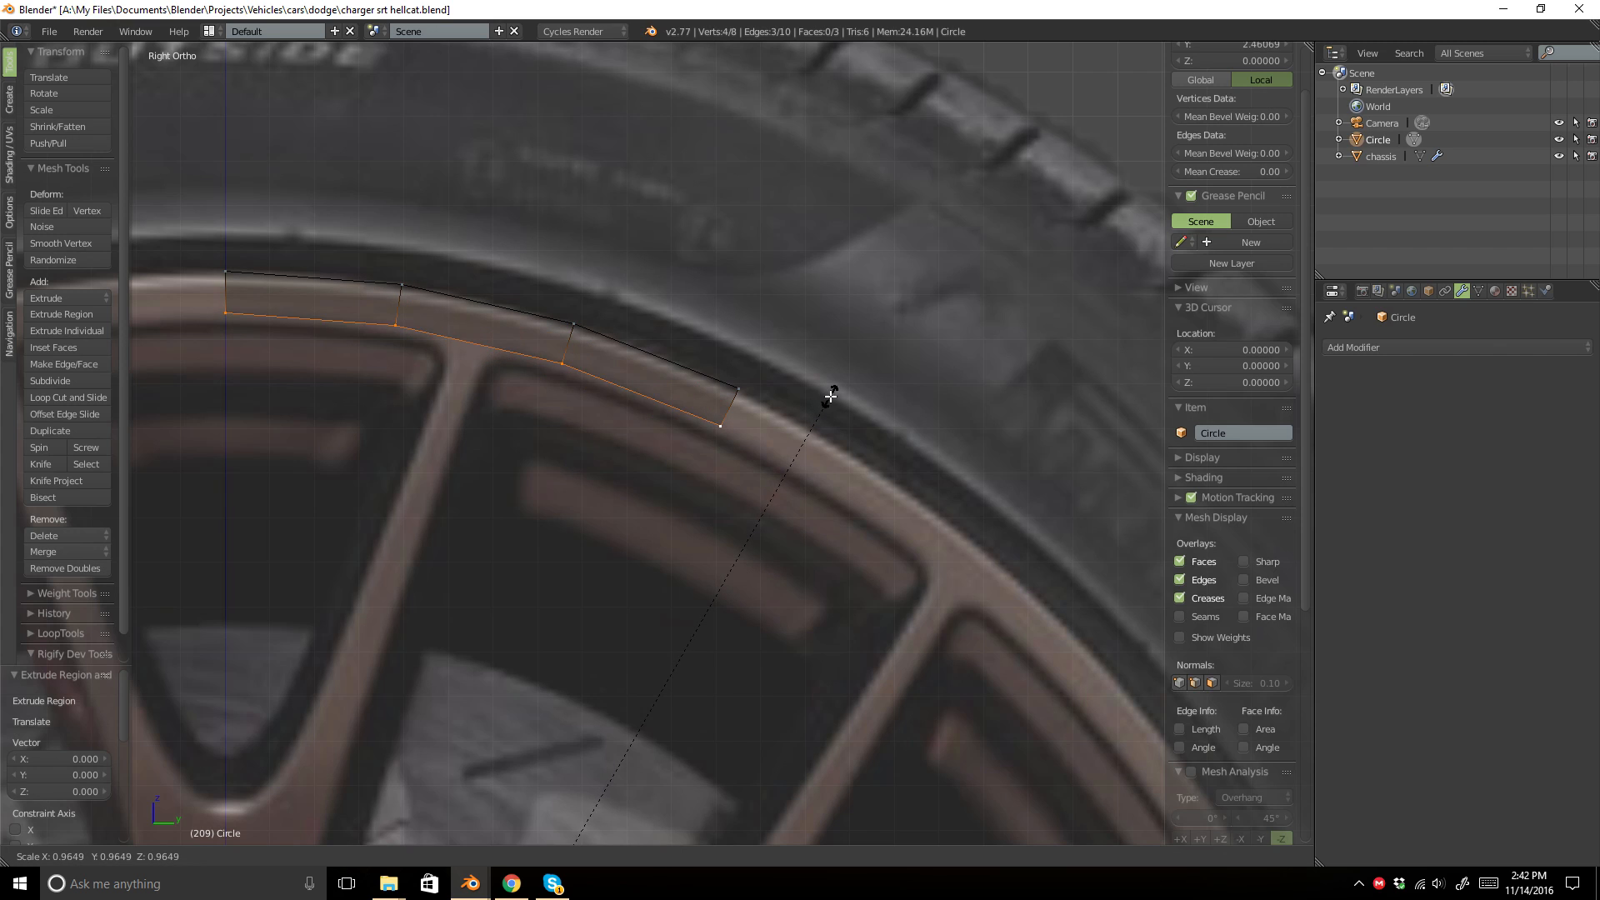
click(825, 400)
Extrude the strip's inner edge and scale it slightly inward to form a second, narrow strip.
scroll(828, 390, up, 2)
key(e)
right_click(829, 390)
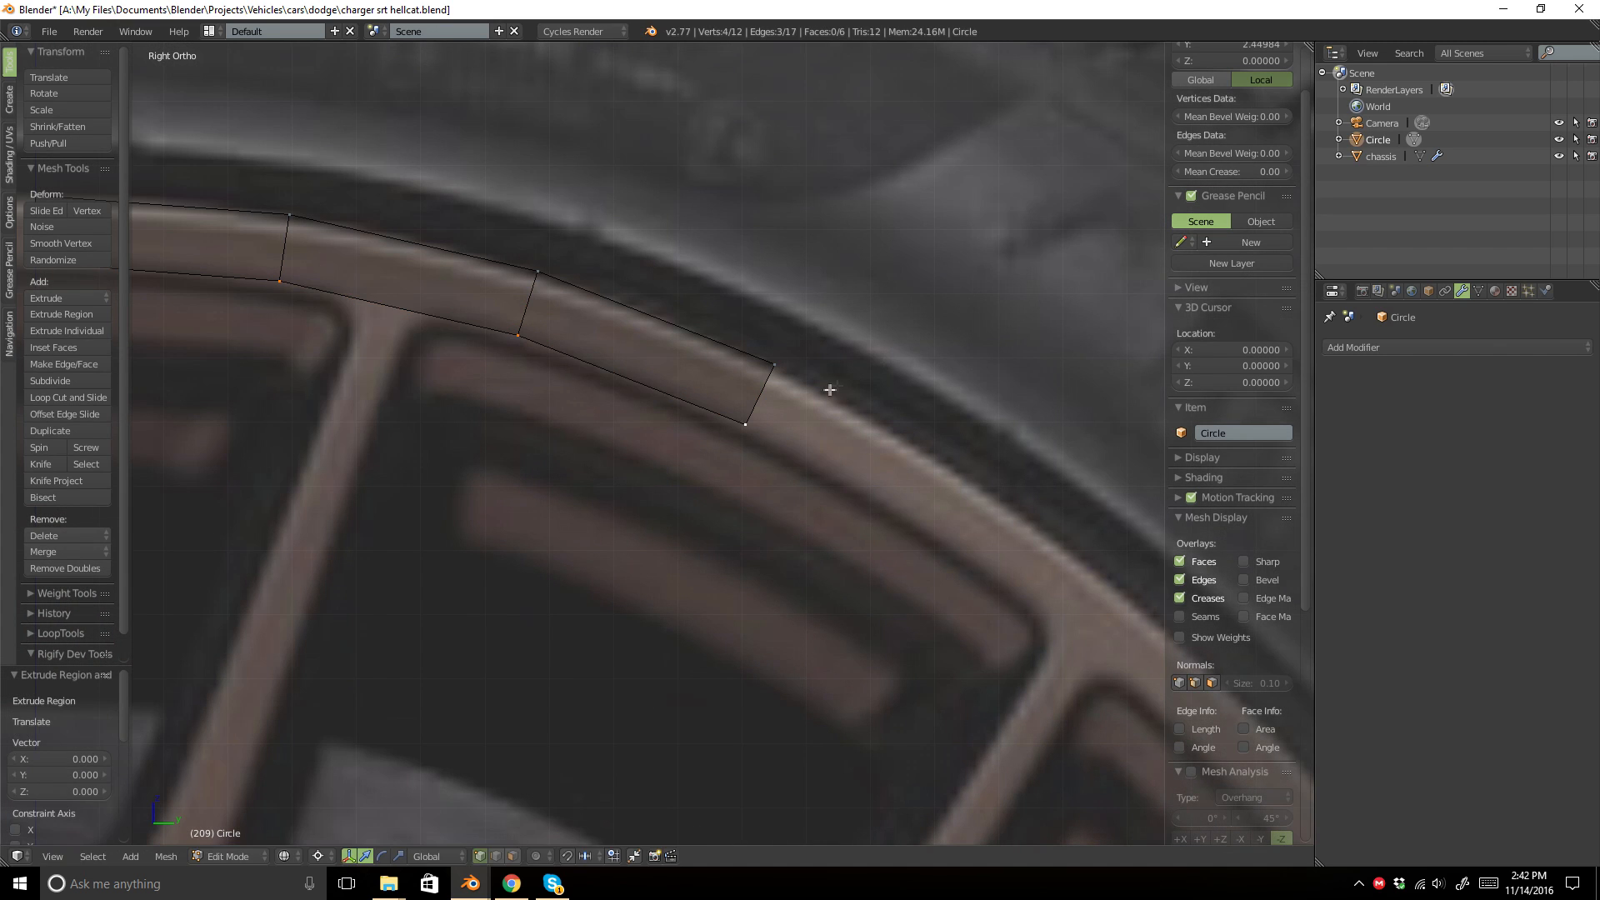
key(s)
click(874, 375)
Extrude three more strips inward from the section's inner edge, scaling each toward the wheel centre and the last to about 0.947.
key(e)
right_click(874, 376)
key(s)
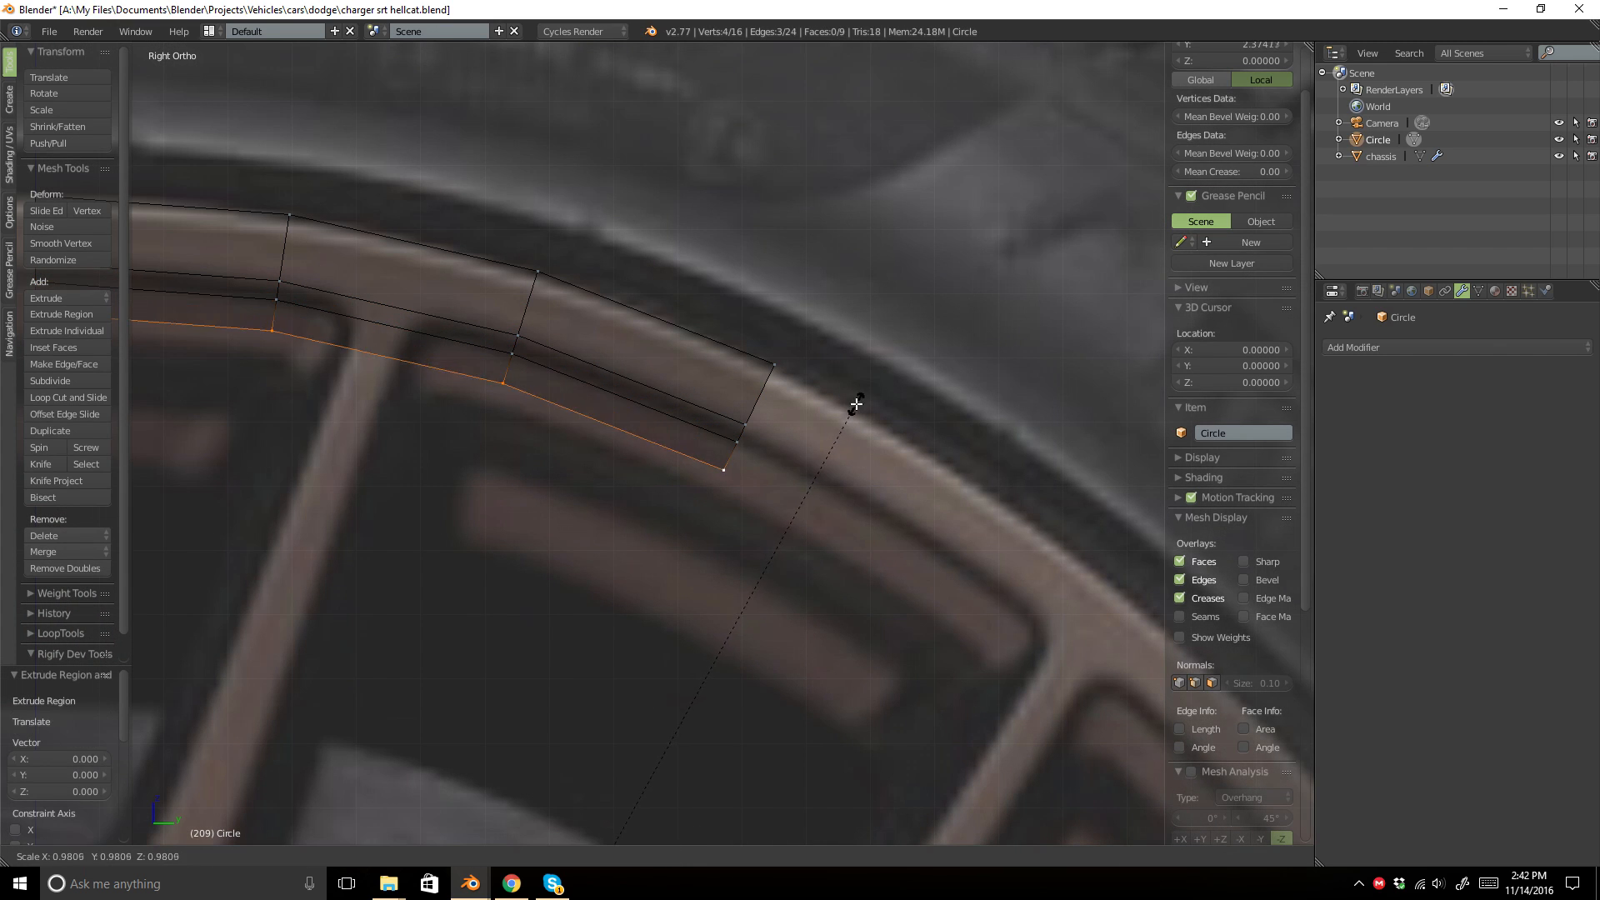
click(849, 422)
key(e)
right_click(846, 417)
key(s)
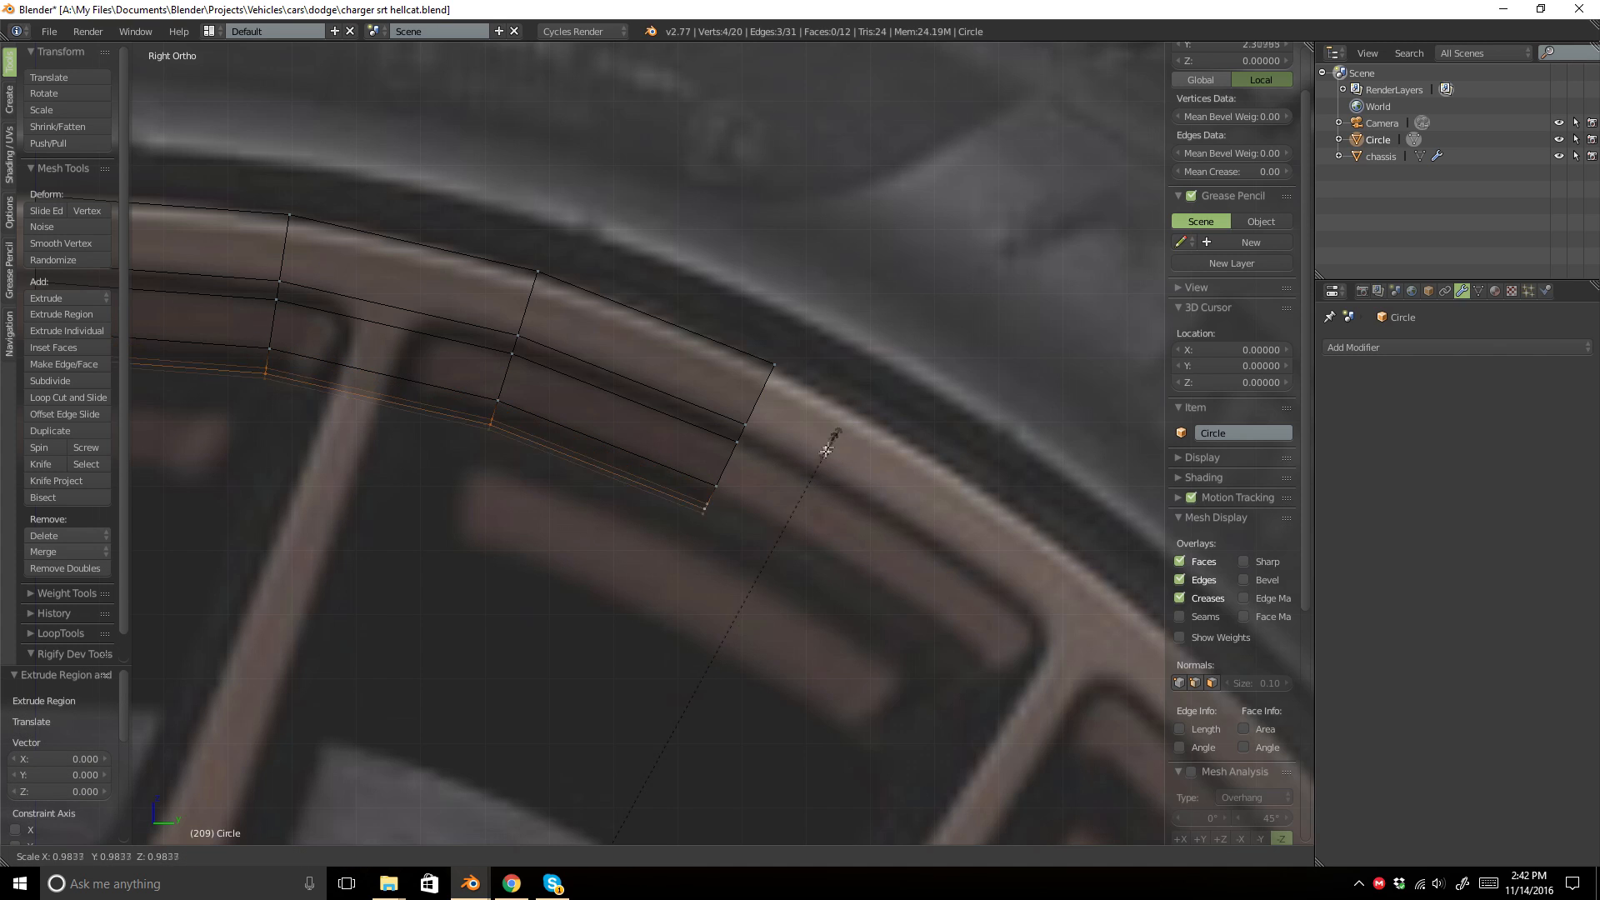
click(808, 478)
key(e)
right_click(807, 471)
key(s)
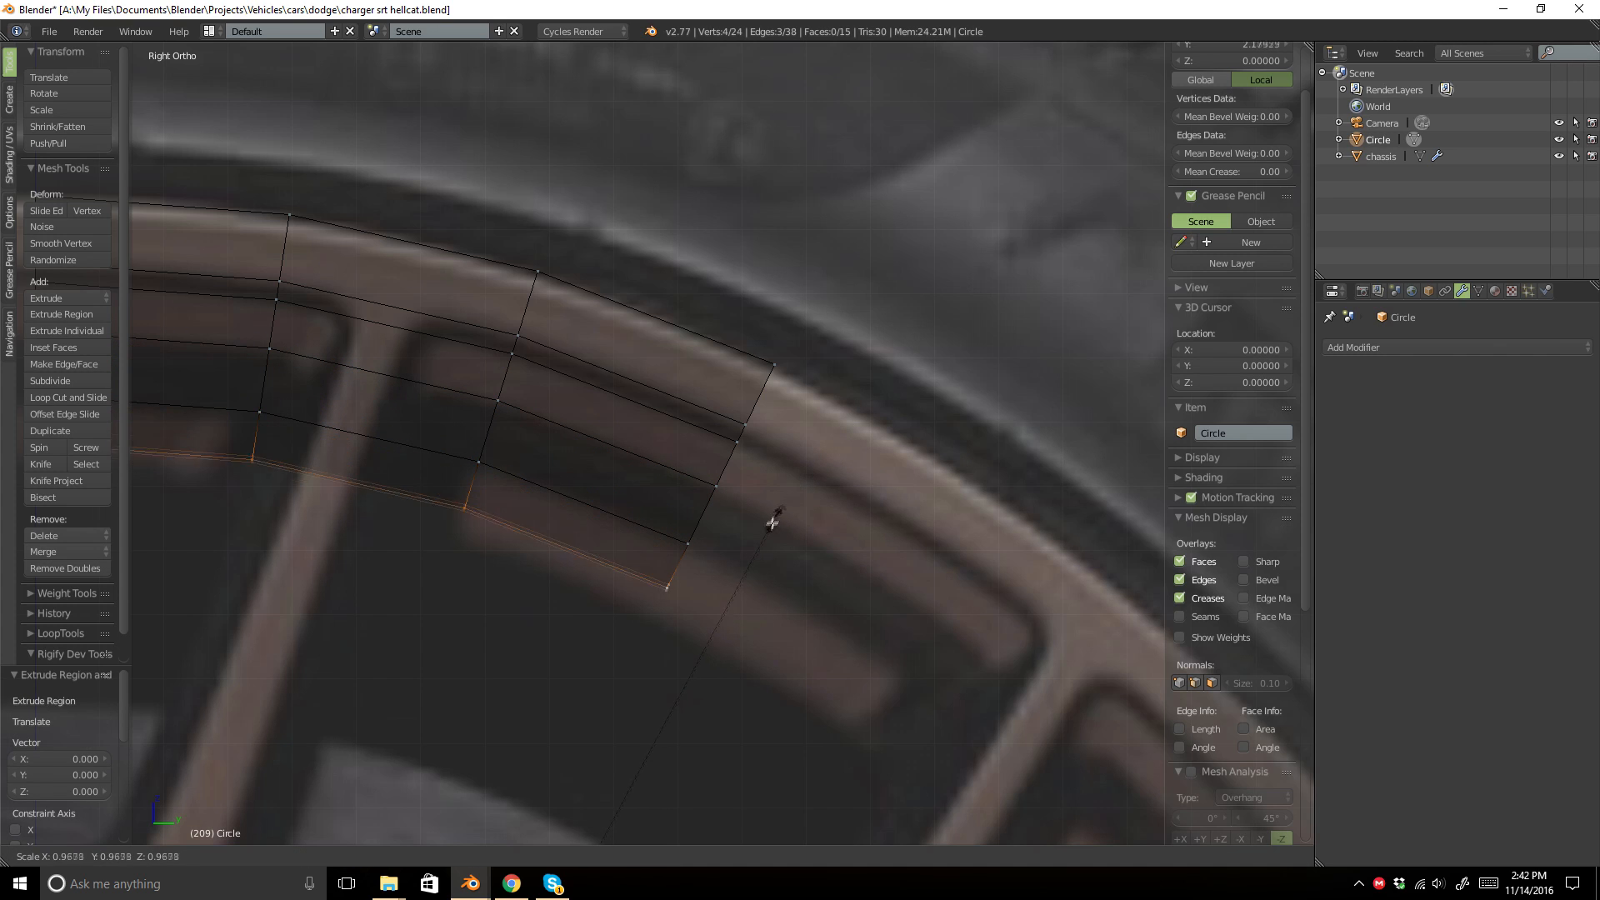
click(753, 546)
Extend the selection to the three innermost strips and move them about -0.024 along the X axis.
key(z)
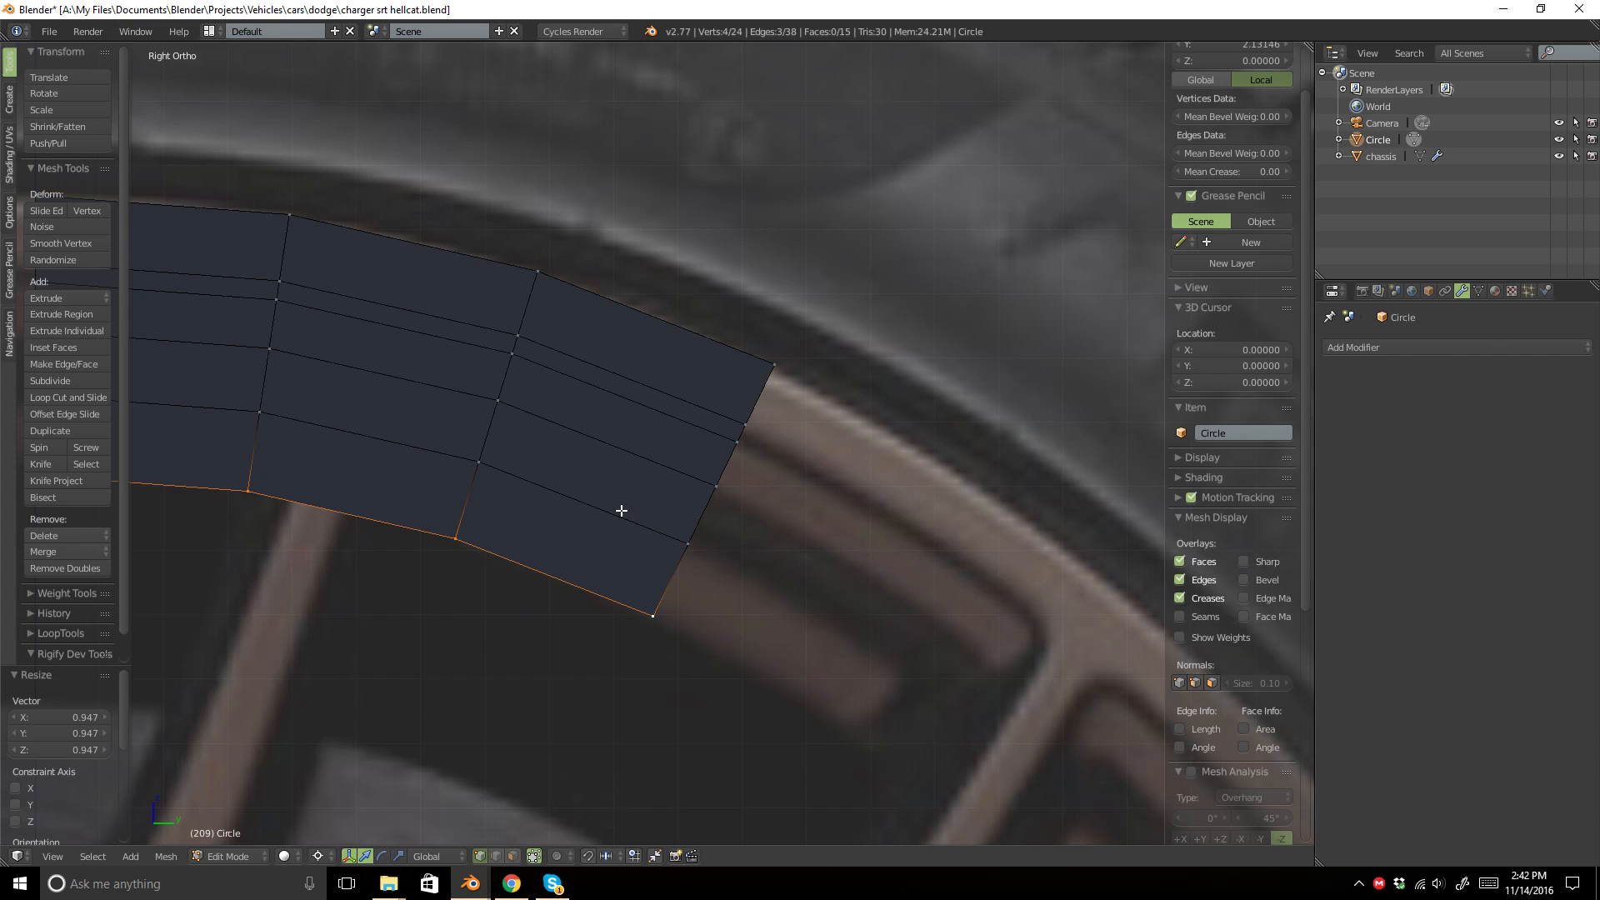
key(ctrl+KP_Add)
key(ctrl+KP_Add)
key(ctrl+KP_Add)
middle_drag(703, 392, 587, 405)
shift+middle_drag(647, 379, 326, 429)
key(g)
key(x)
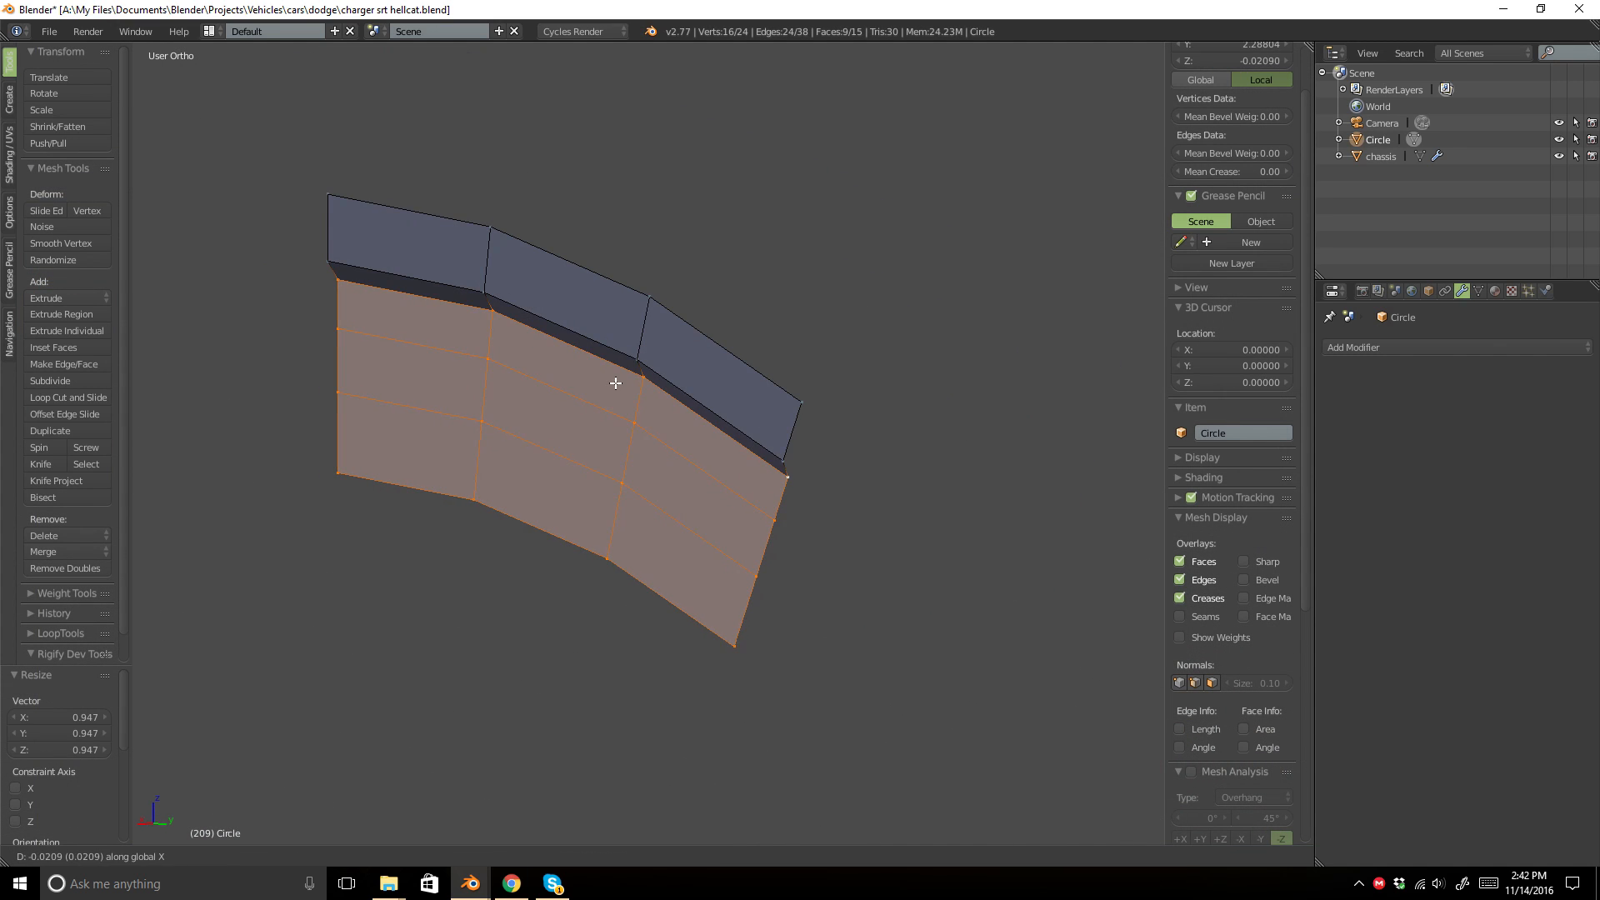
click(614, 382)
Reduce the selection to the innermost strip and move it about -0.177 along the X axis.
middle_drag(615, 382, 790, 477)
key(ctrl+KP_Subtract)
key(ctrl+KP_Subtract)
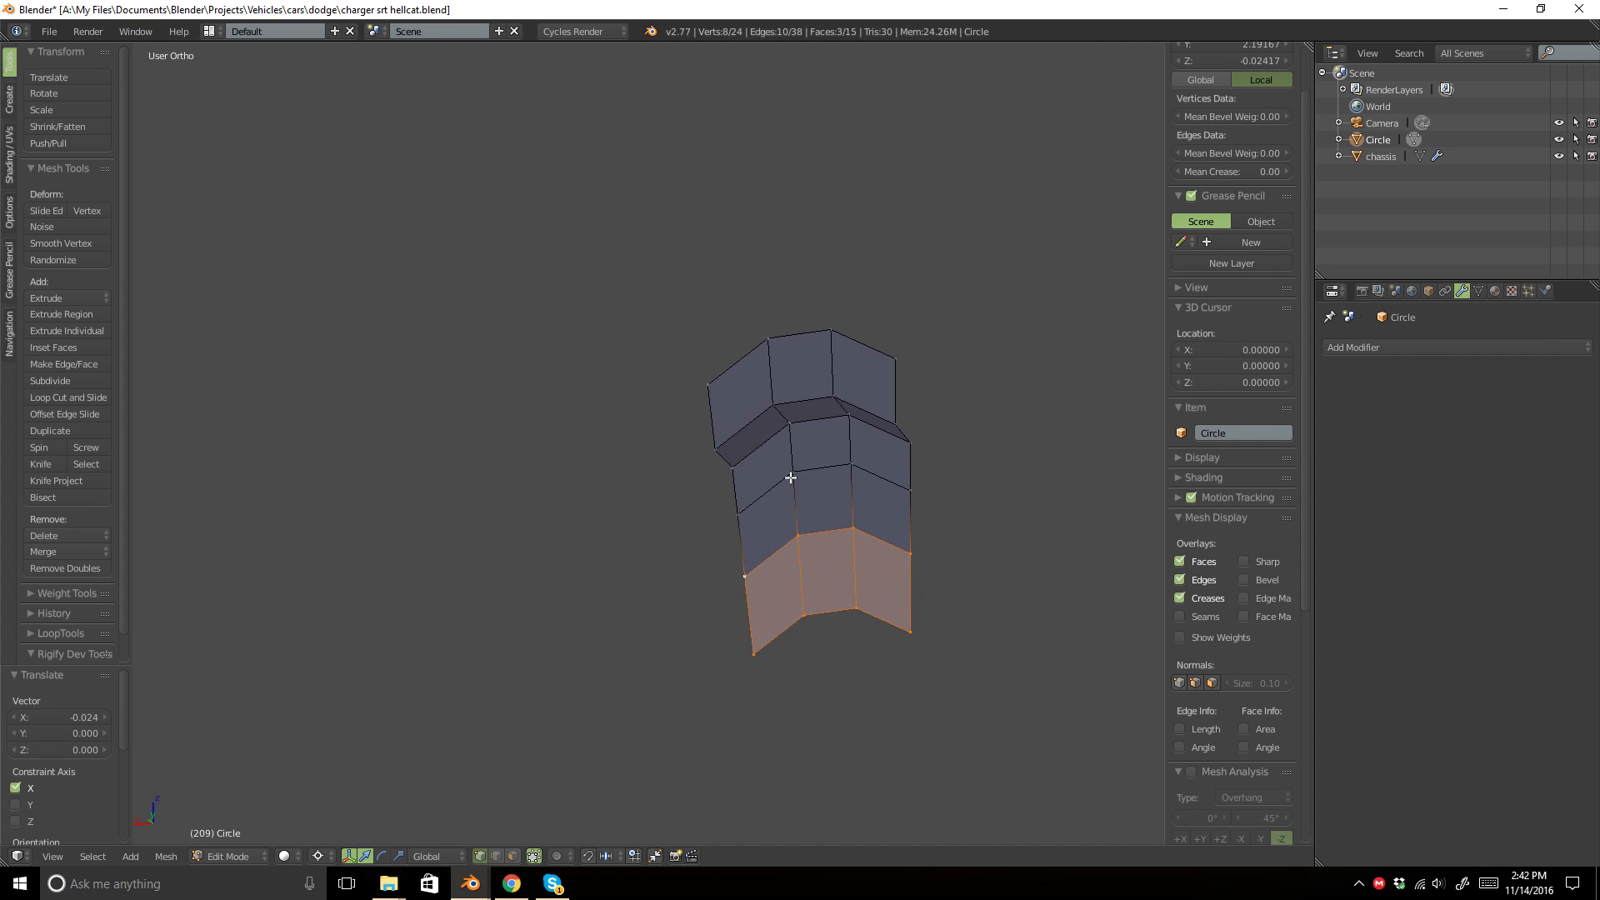
key(g)
key(x)
click(896, 499)
Recalculate the normals of the whole rim section and return to Object Mode.
scroll(791, 369, down, 4)
middle_drag(791, 369, 978, 332)
key(KP_3)
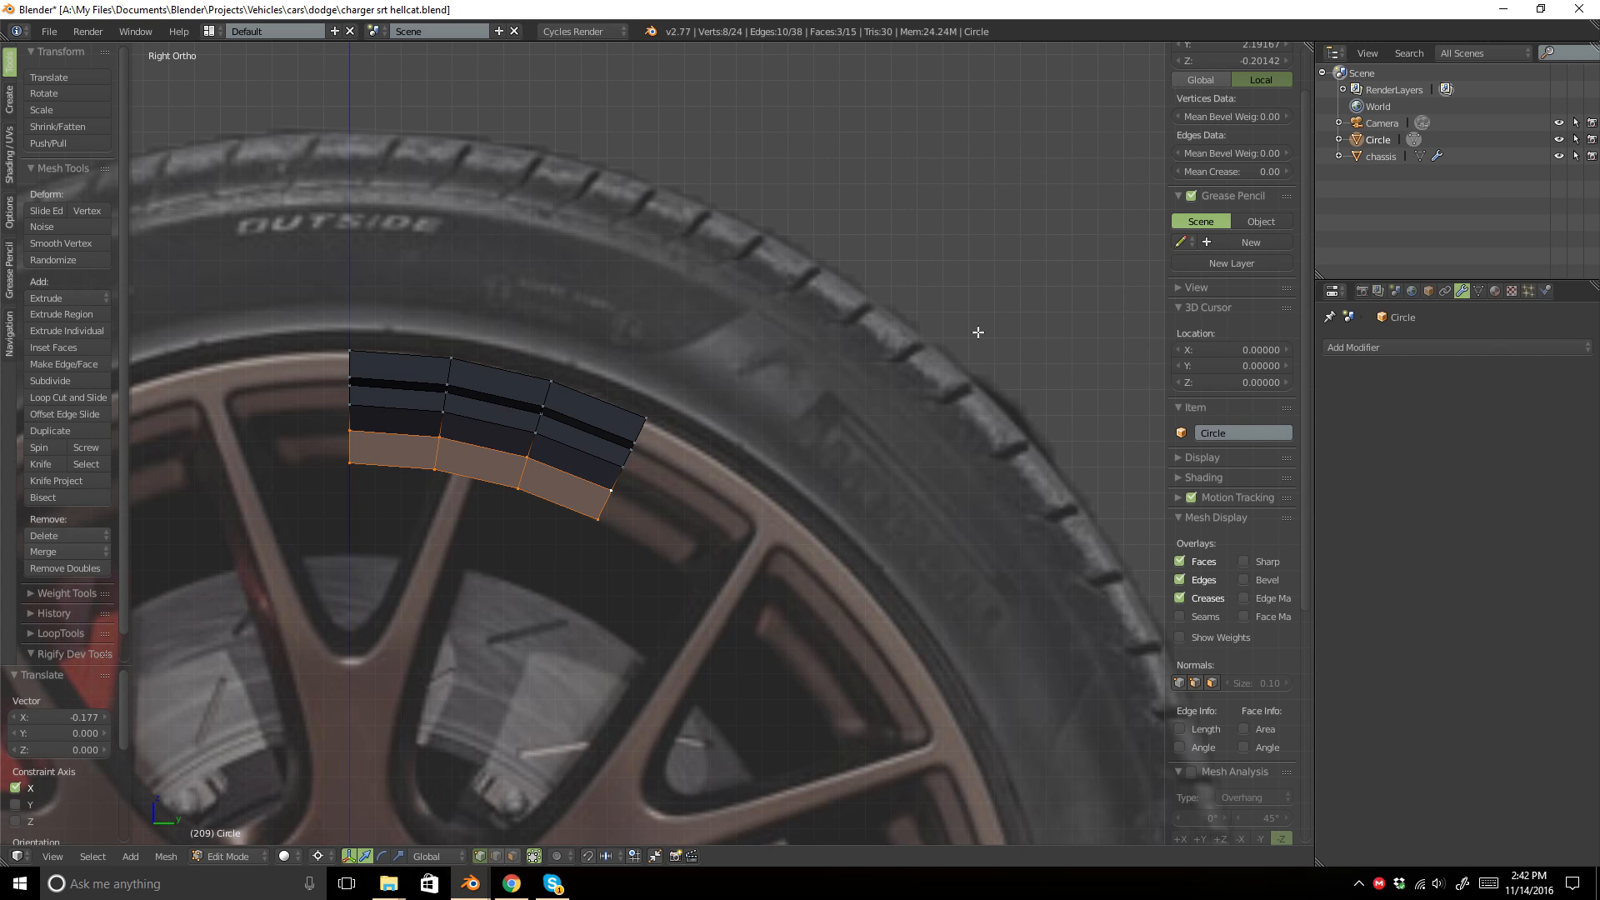
key(a)
key(a)
key(ctrl+n)
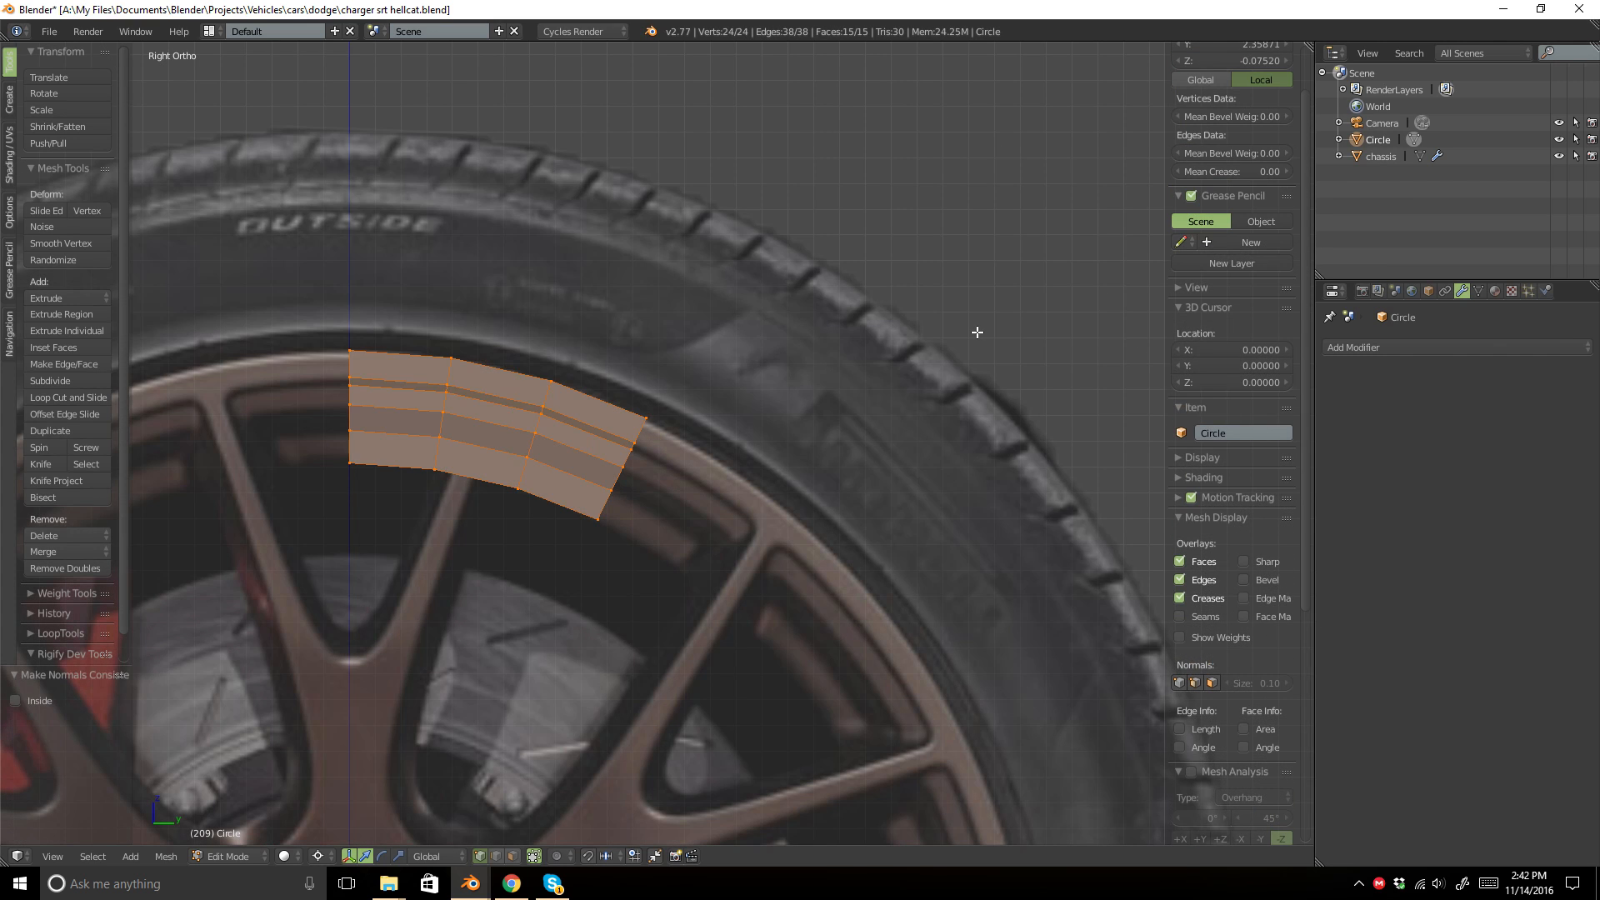
key(Tab)
Add a Mirror modifier on the X axis to the rim section and go back into Edit Mode.
shift+middle_drag(529, 498, 689, 439)
scroll(689, 439, down, 4)
scroll(767, 350, up, 5)
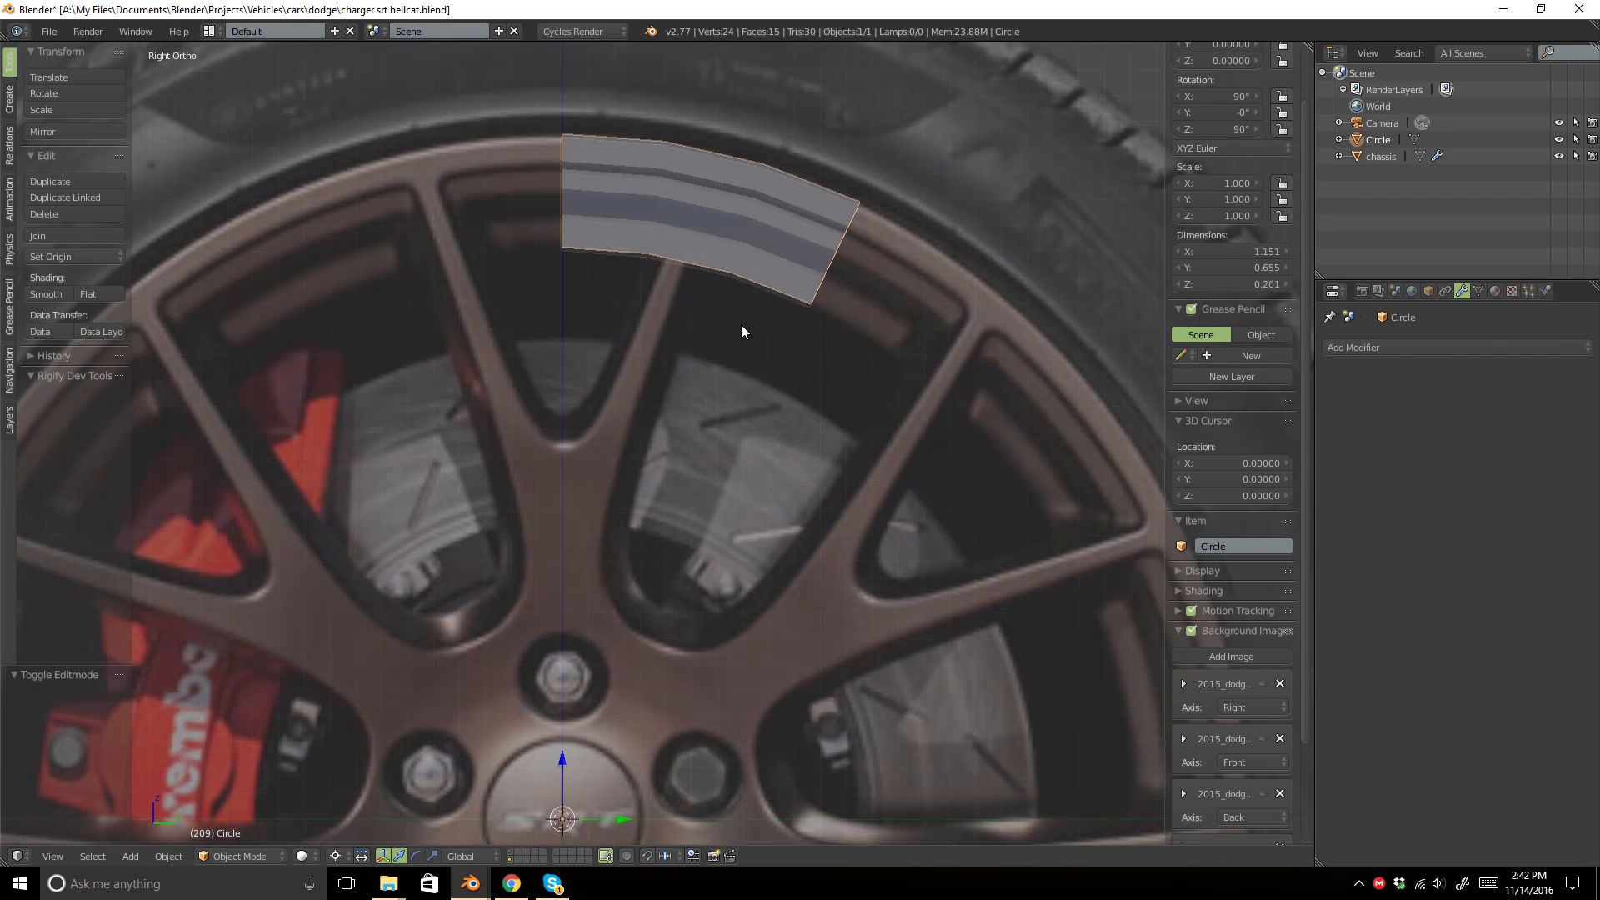
click(1358, 347)
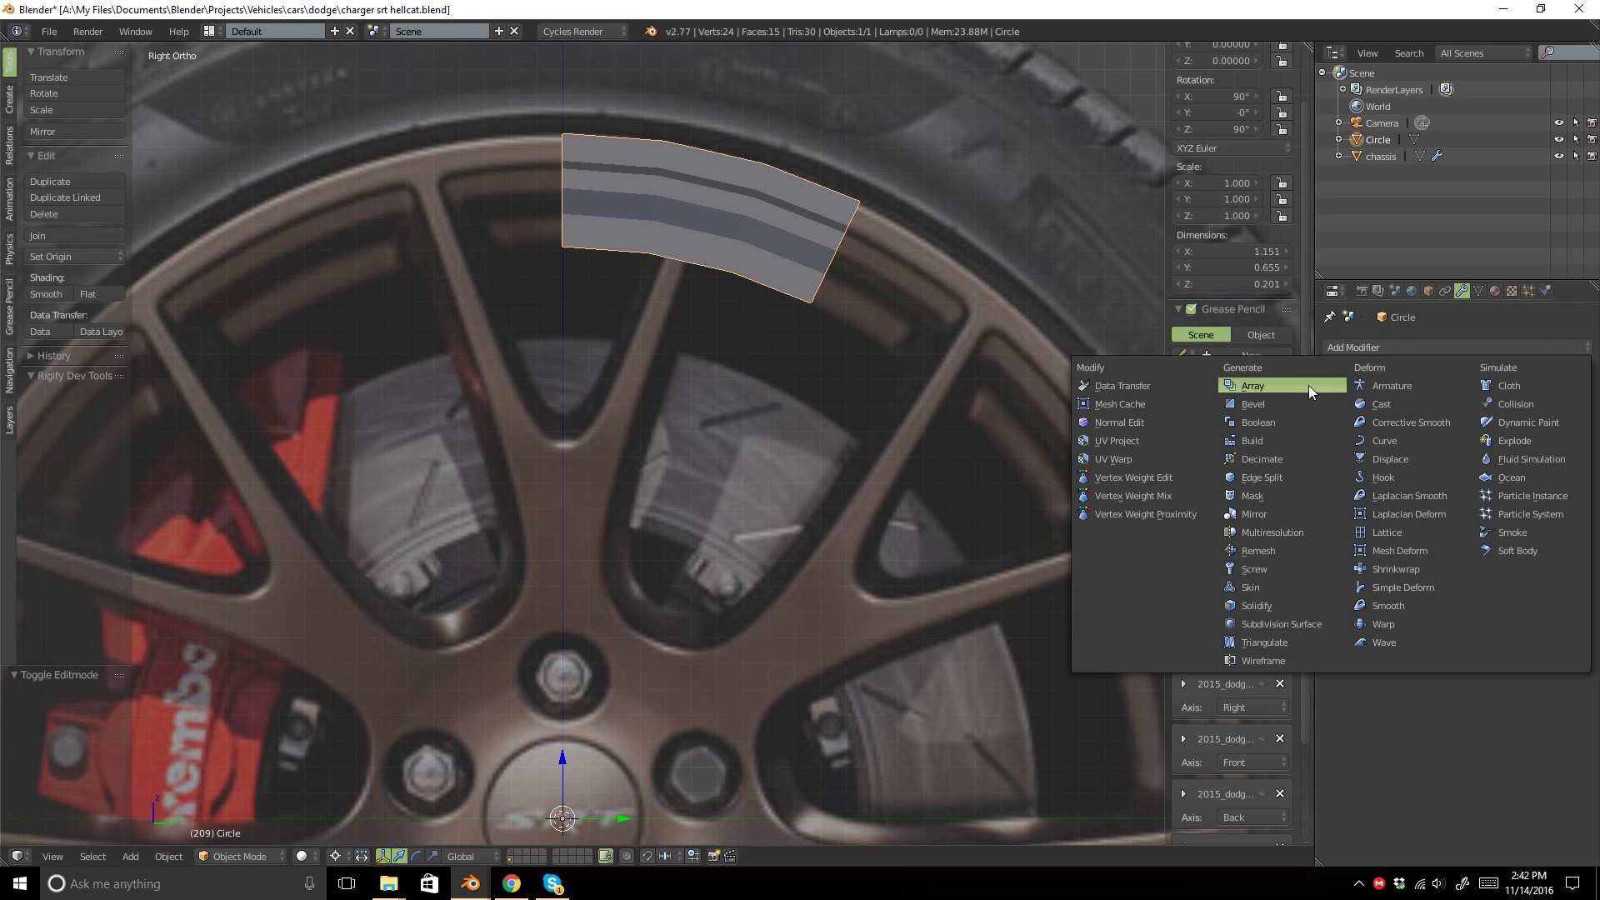
click(1251, 528)
key(Tab)
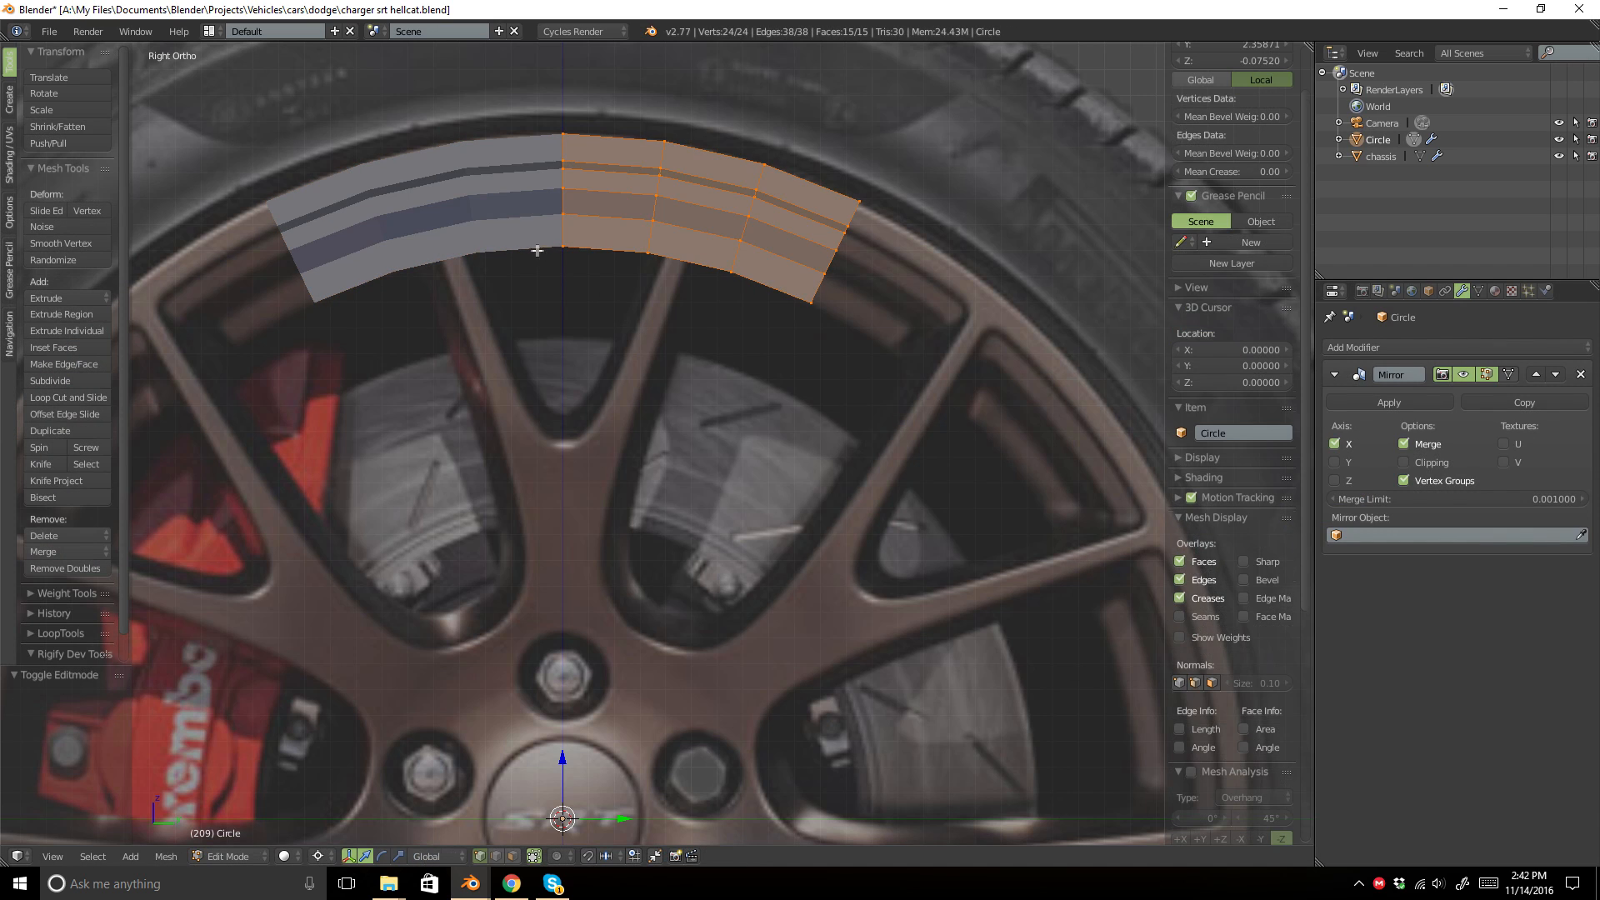
Duplicate the section's innermost edge loop and scale the copy to about 0.342 above the upper lug nut.
key(a)
key(z)
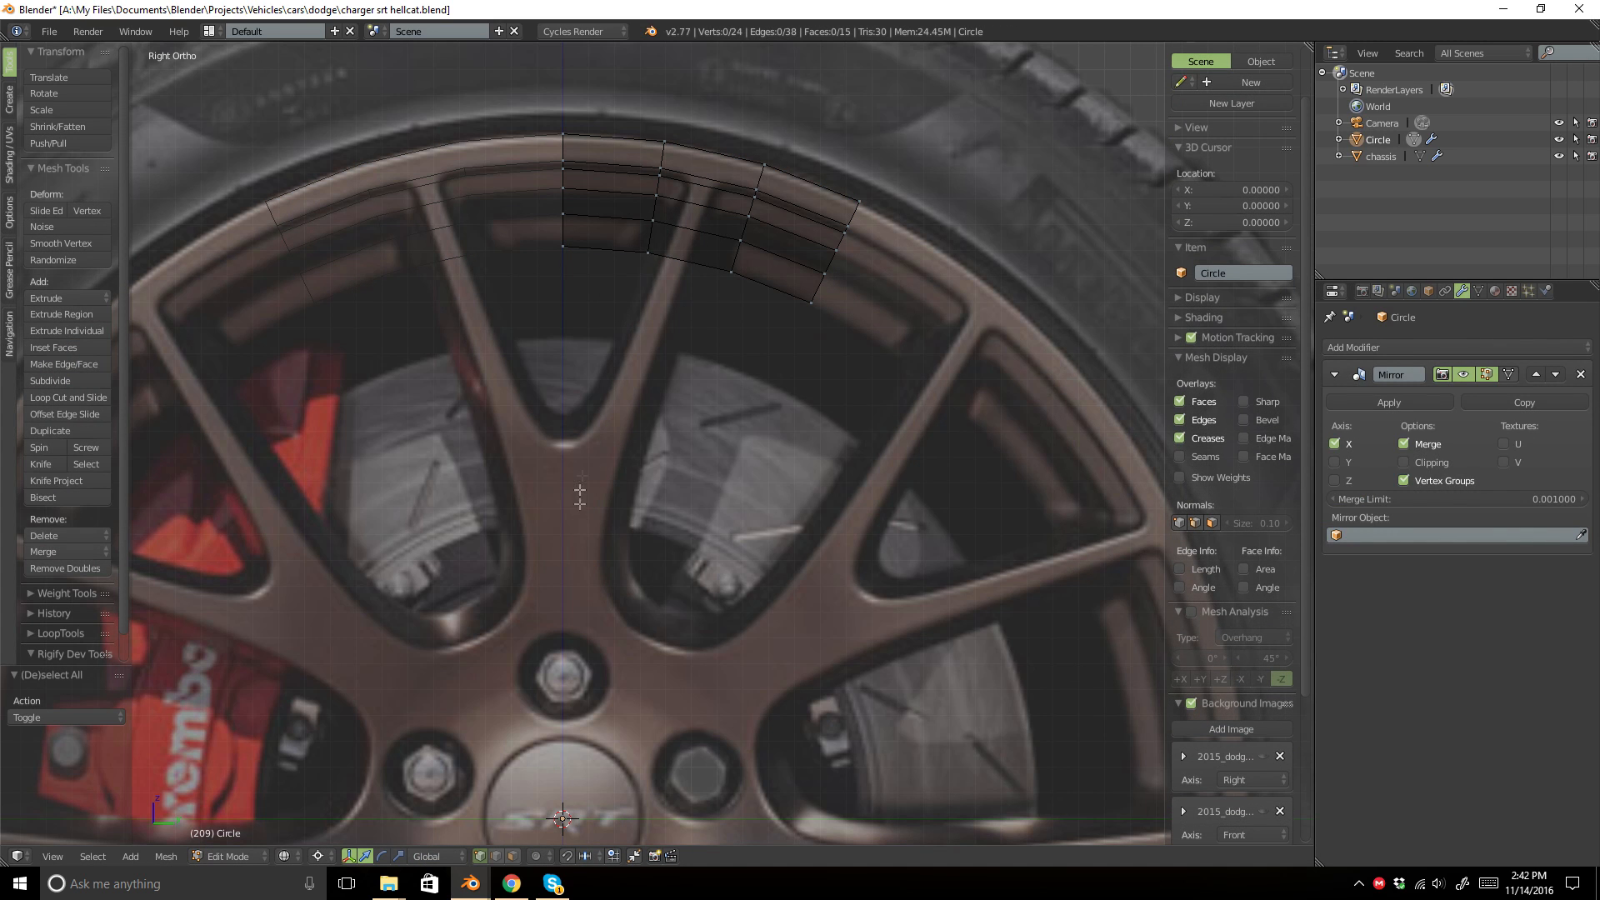
shift+middle_drag(565, 512, 490, 376)
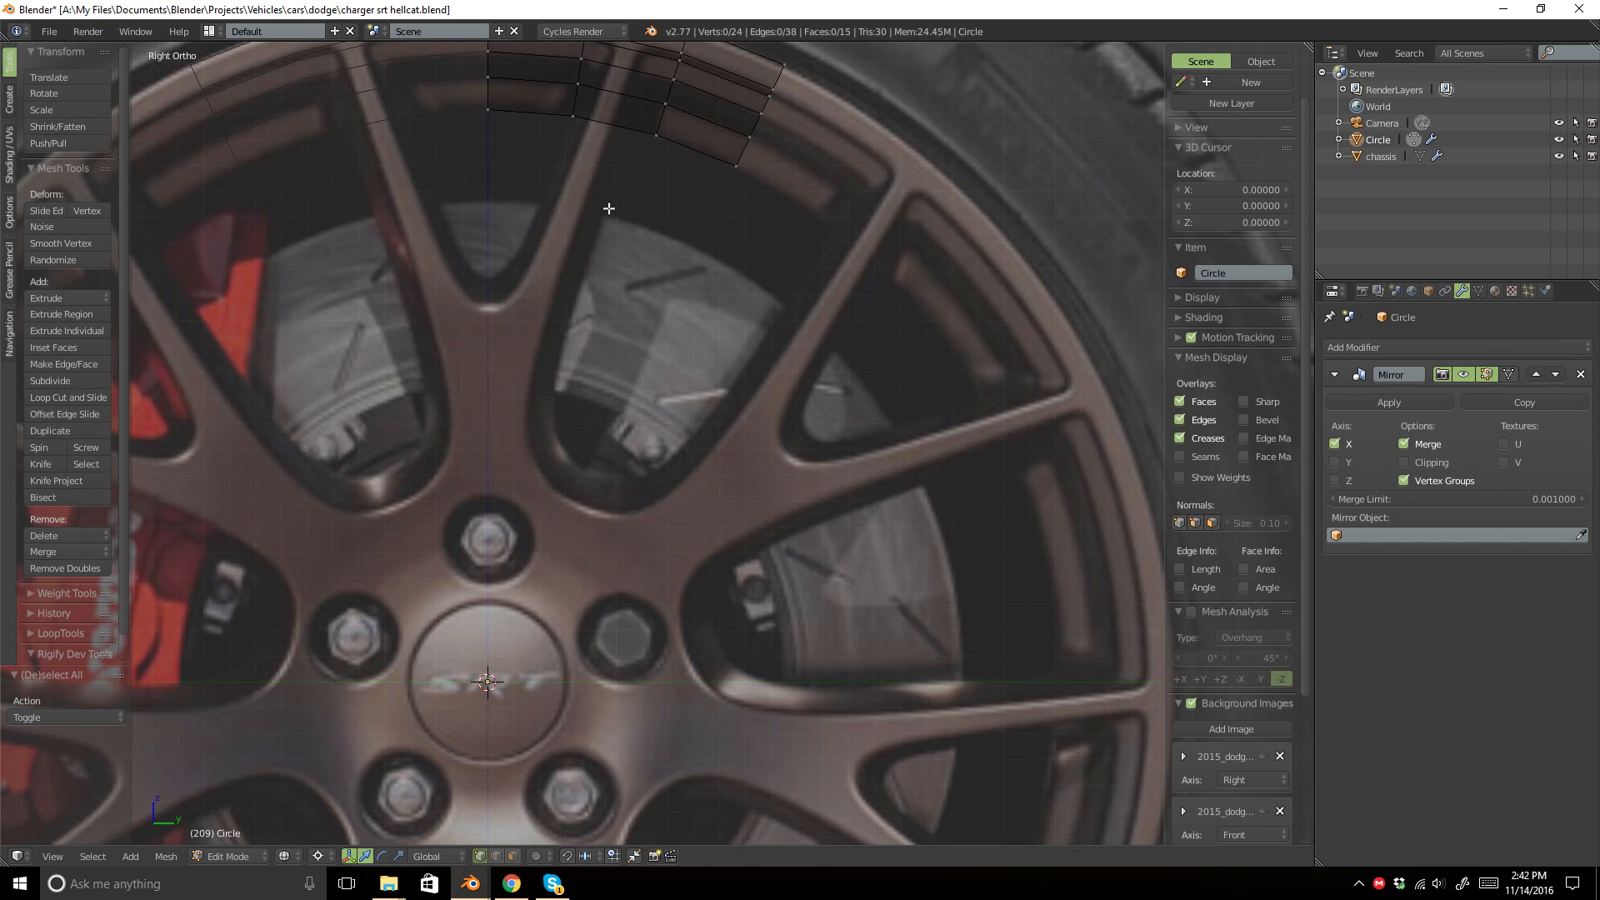
alt+right_click(622, 139)
key(z)
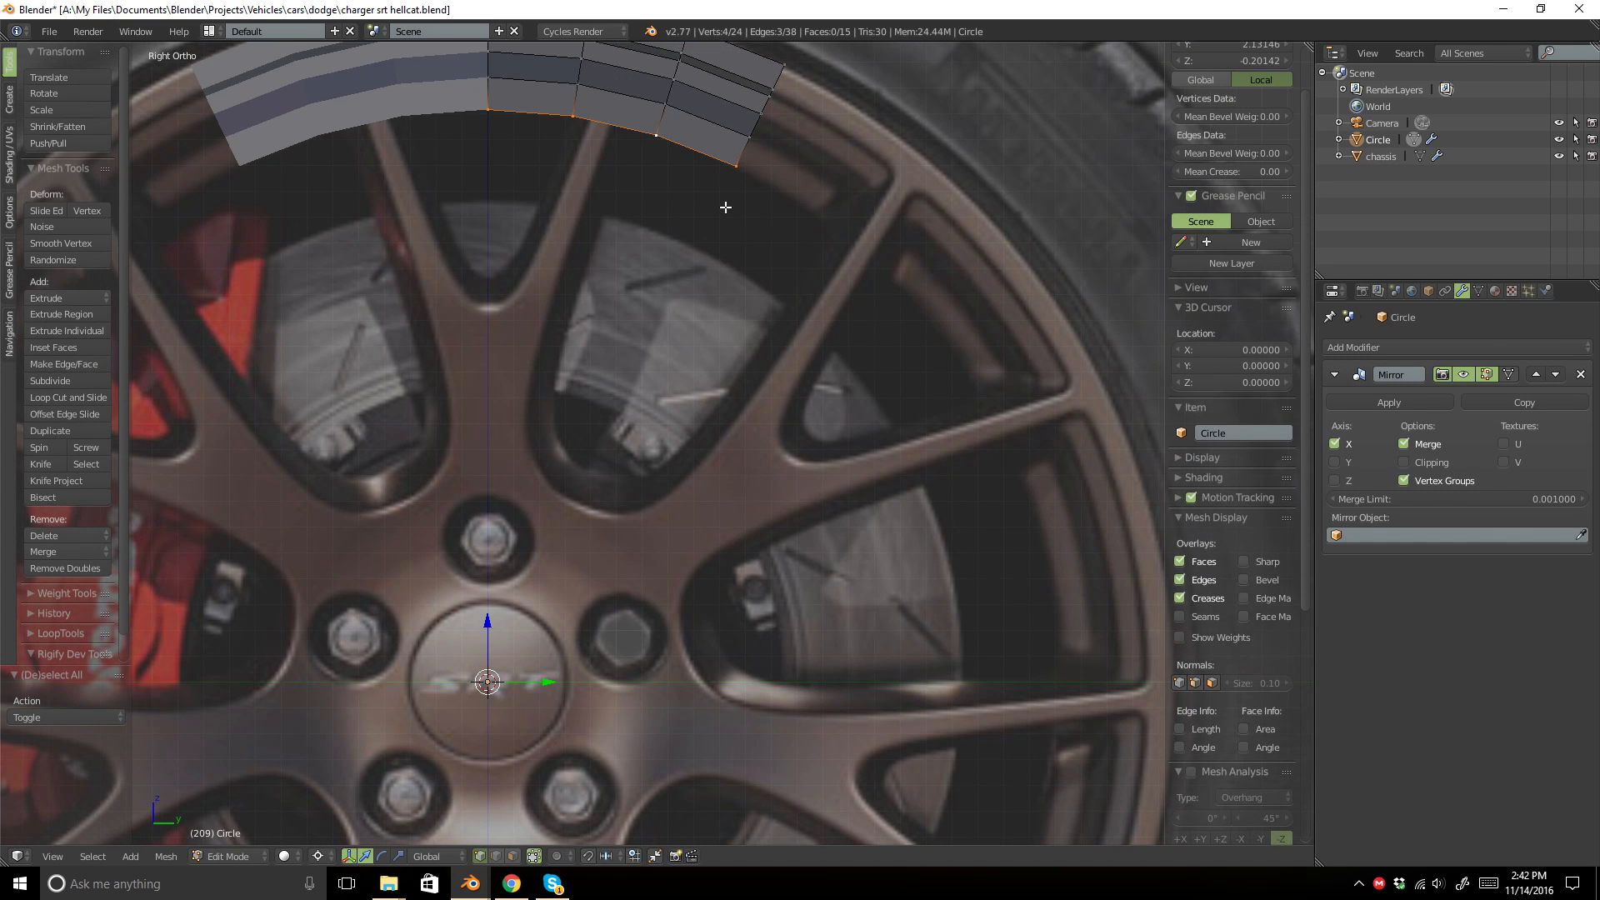
key(shift+d)
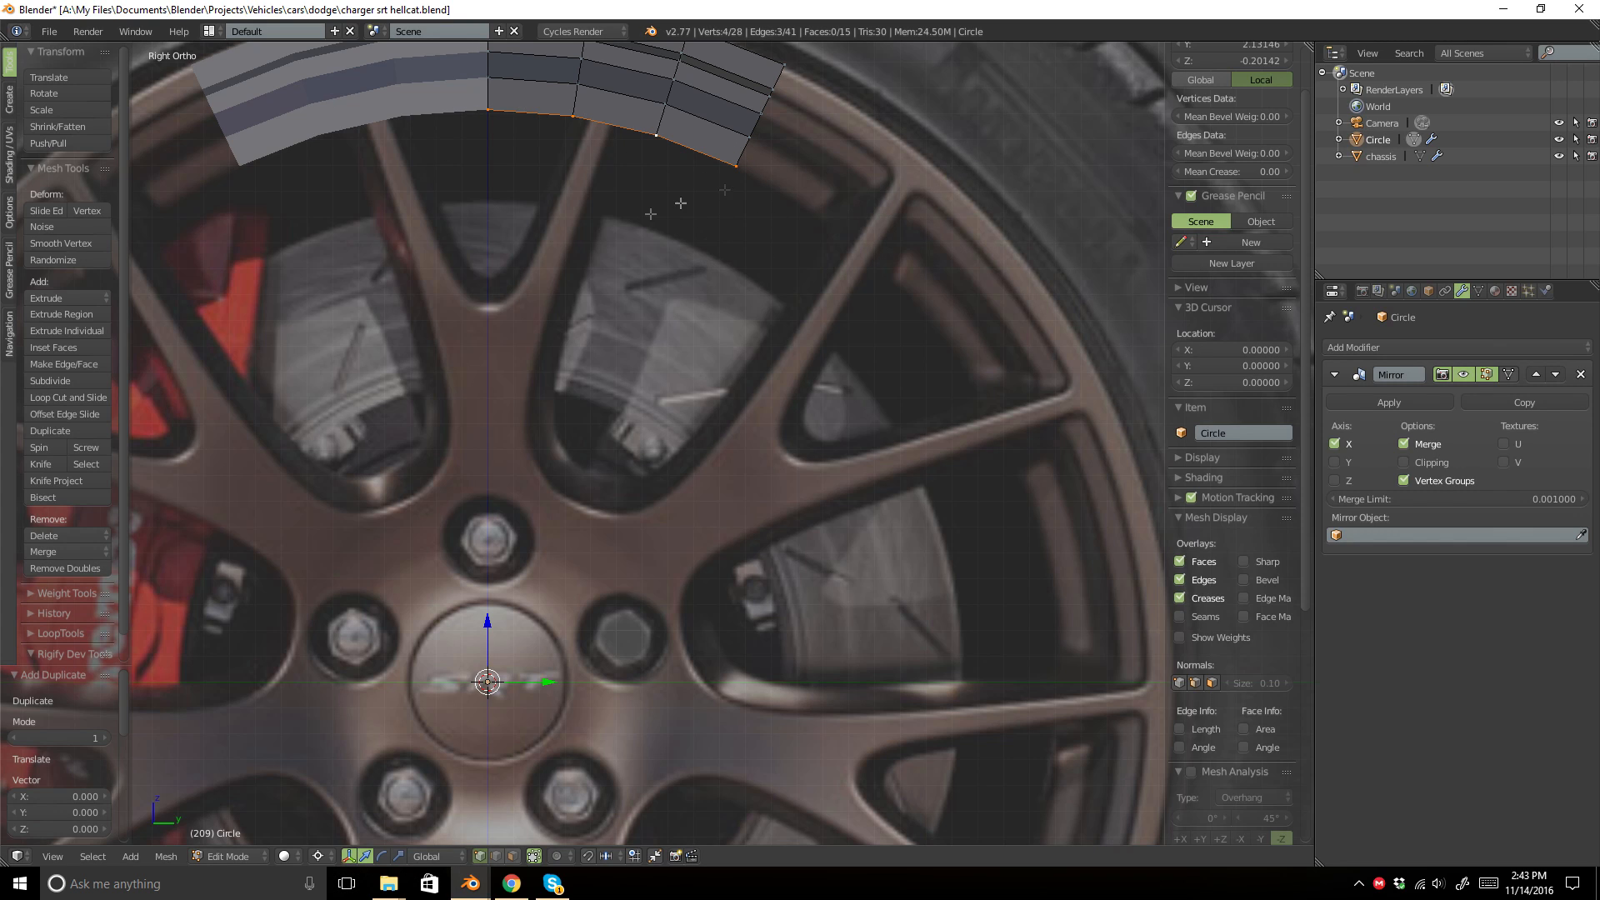
key(s)
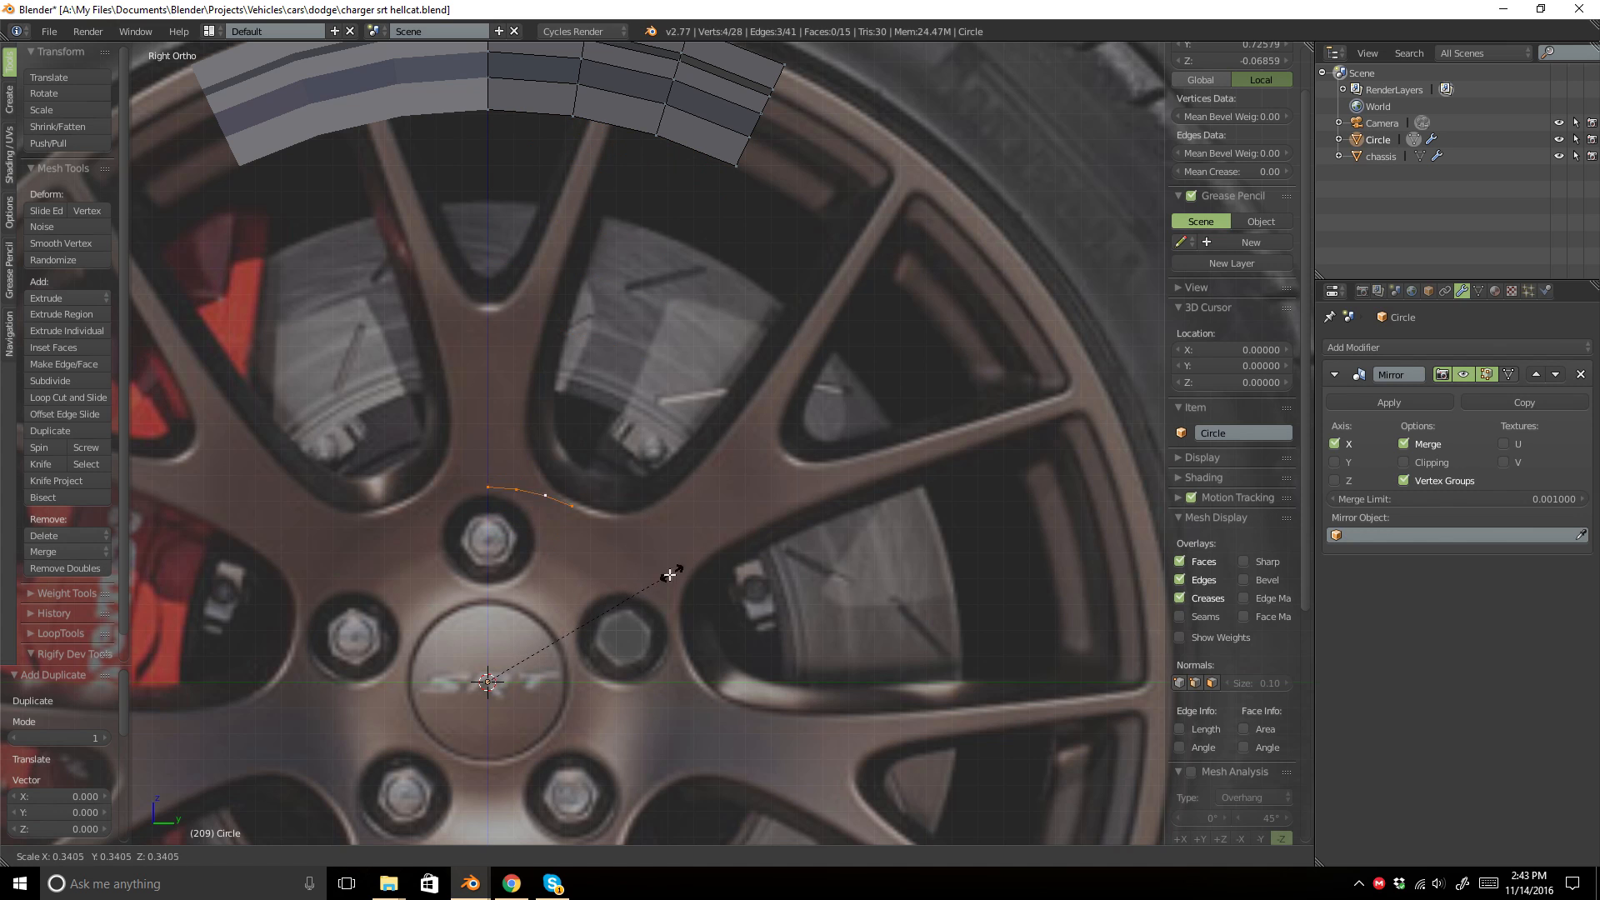
click(683, 567)
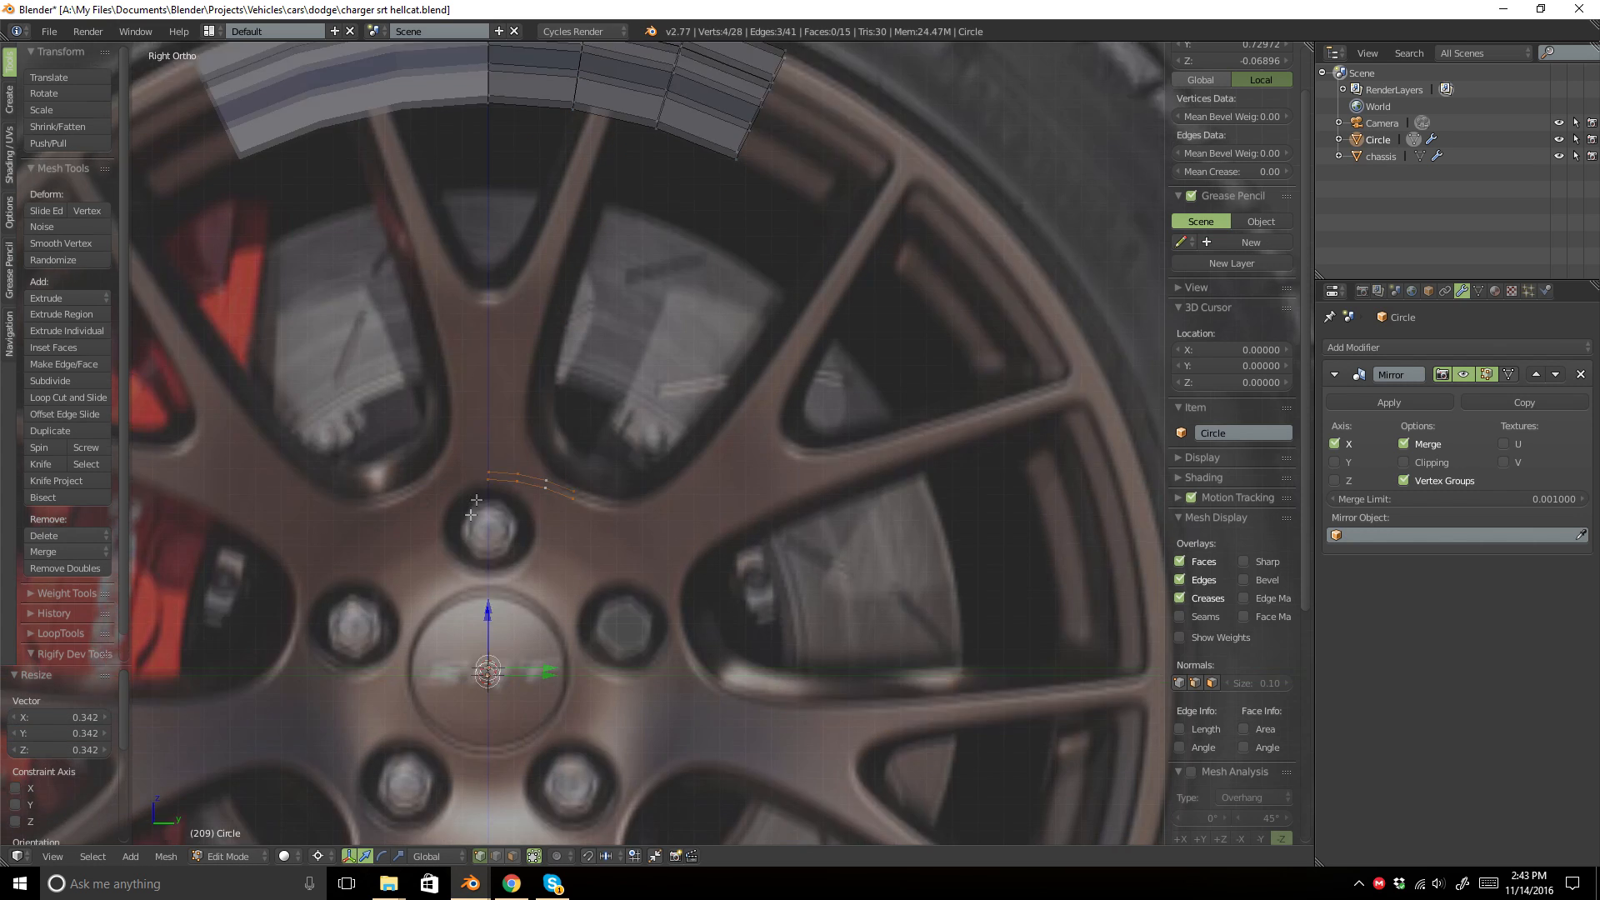
Extrude the duplicated arc inward in two rows, scaling the last one to about 0.60 at the centre cap's edge.
scroll(617, 579, up, 4)
key(e)
click(672, 496)
key(s)
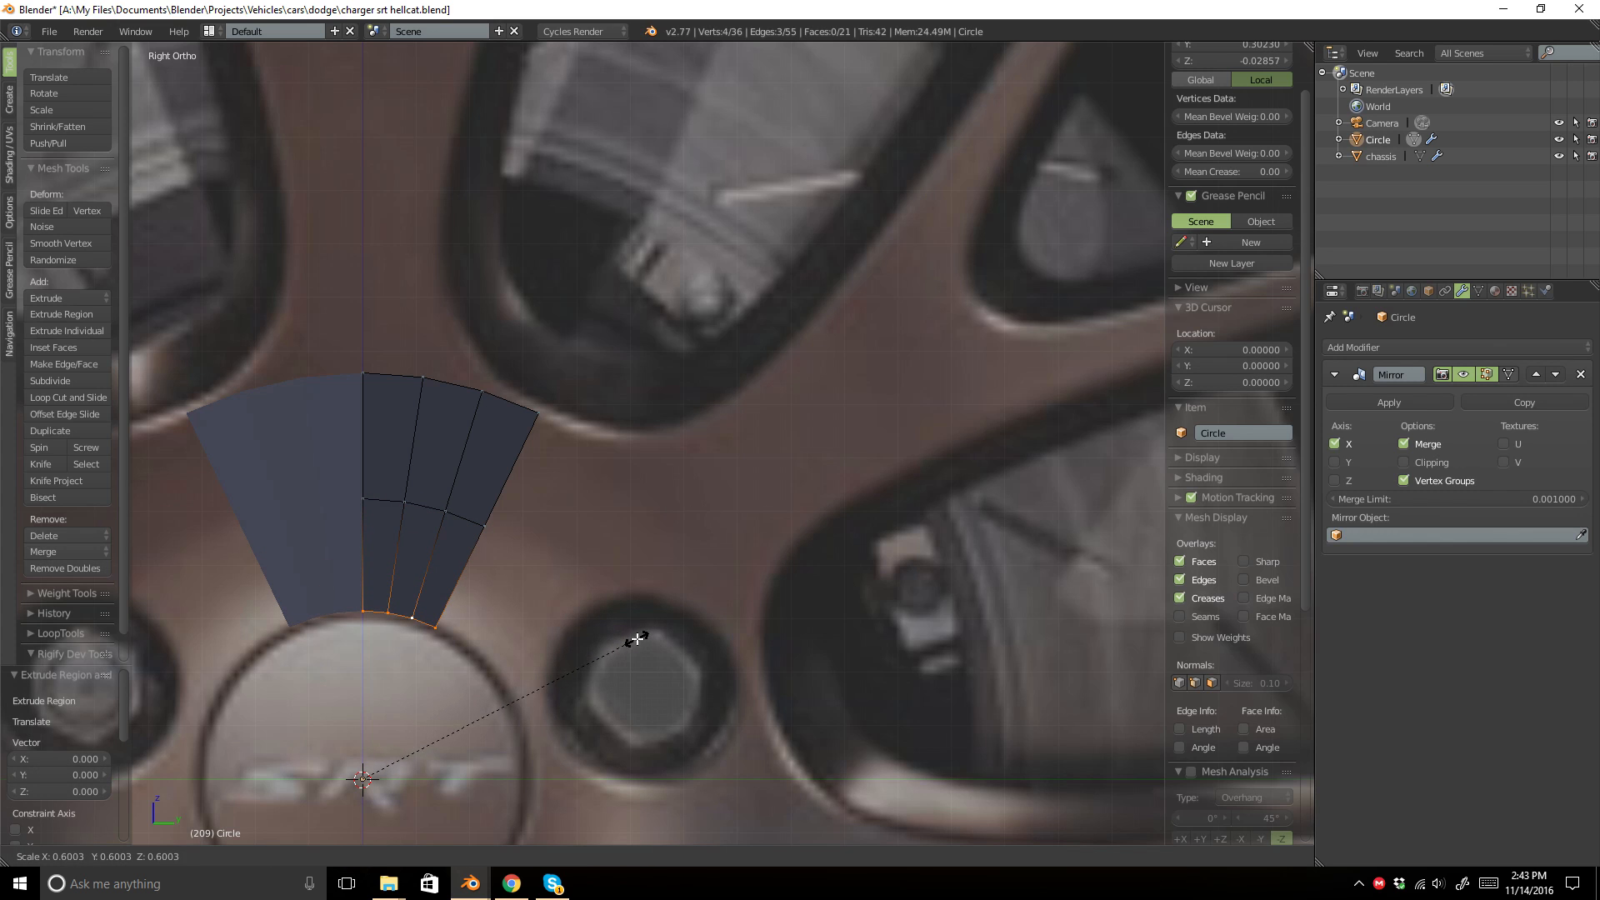
click(636, 641)
Recalculate the normals of all faces, including the new hub section, and return to Object Mode.
key(z)
key(a)
key(a)
scroll(546, 357, down, 5)
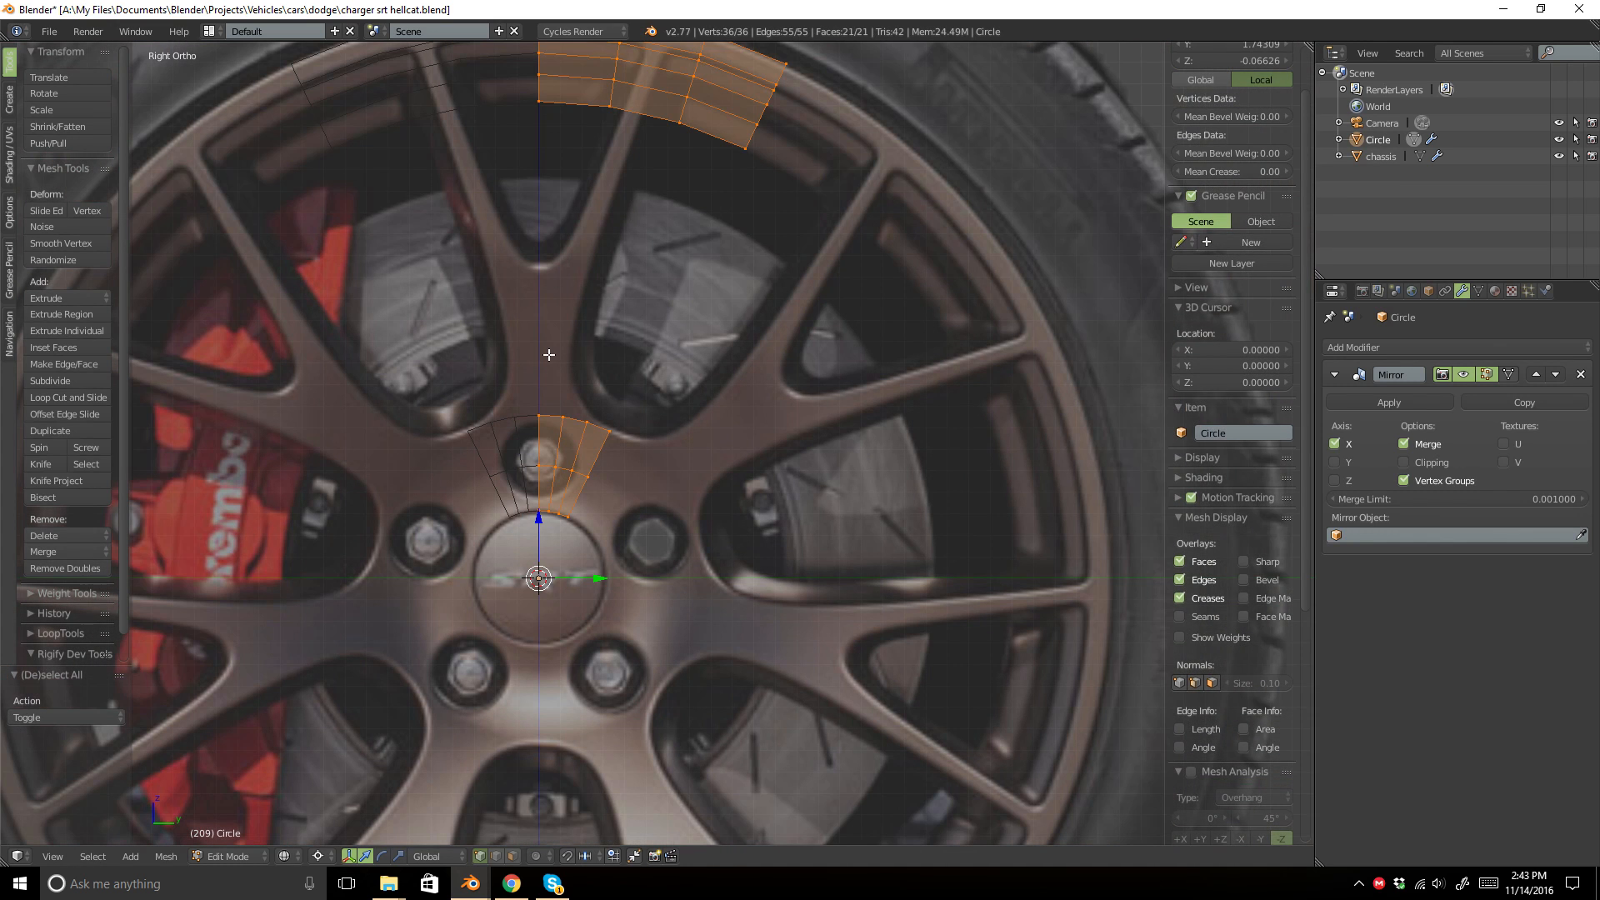
key(ctrl+n)
key(z)
scroll(555, 352, up, 4)
key(Tab)
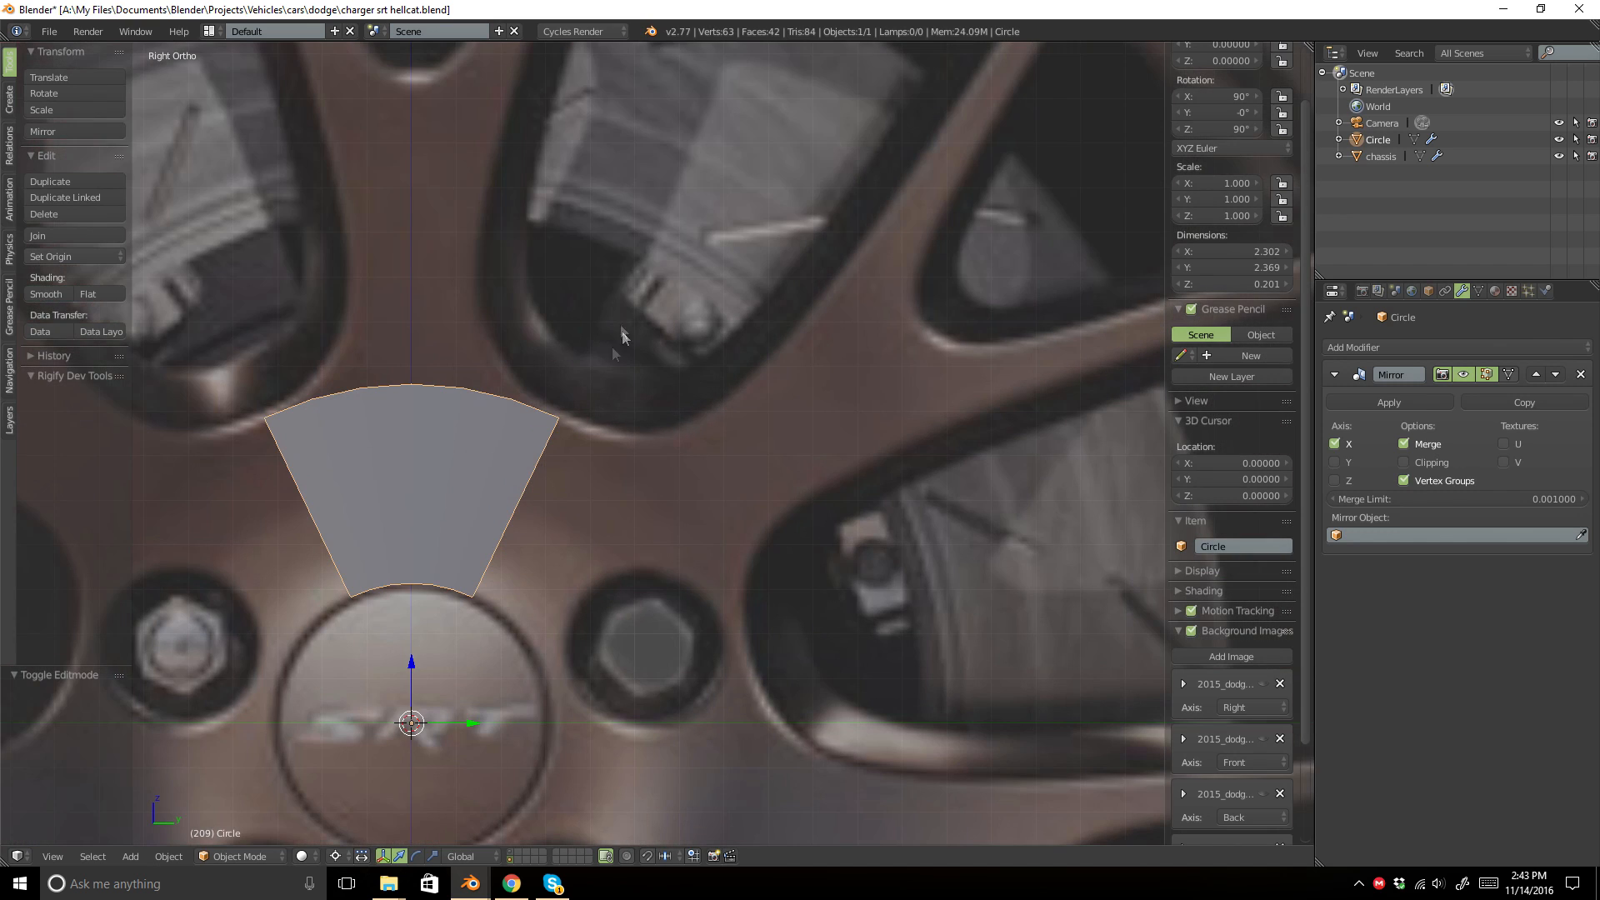
In the front view, select only the hub section's vertices and flatten them by scaling X to 0.
shift+middle_drag(495, 412, 683, 491)
key(z)
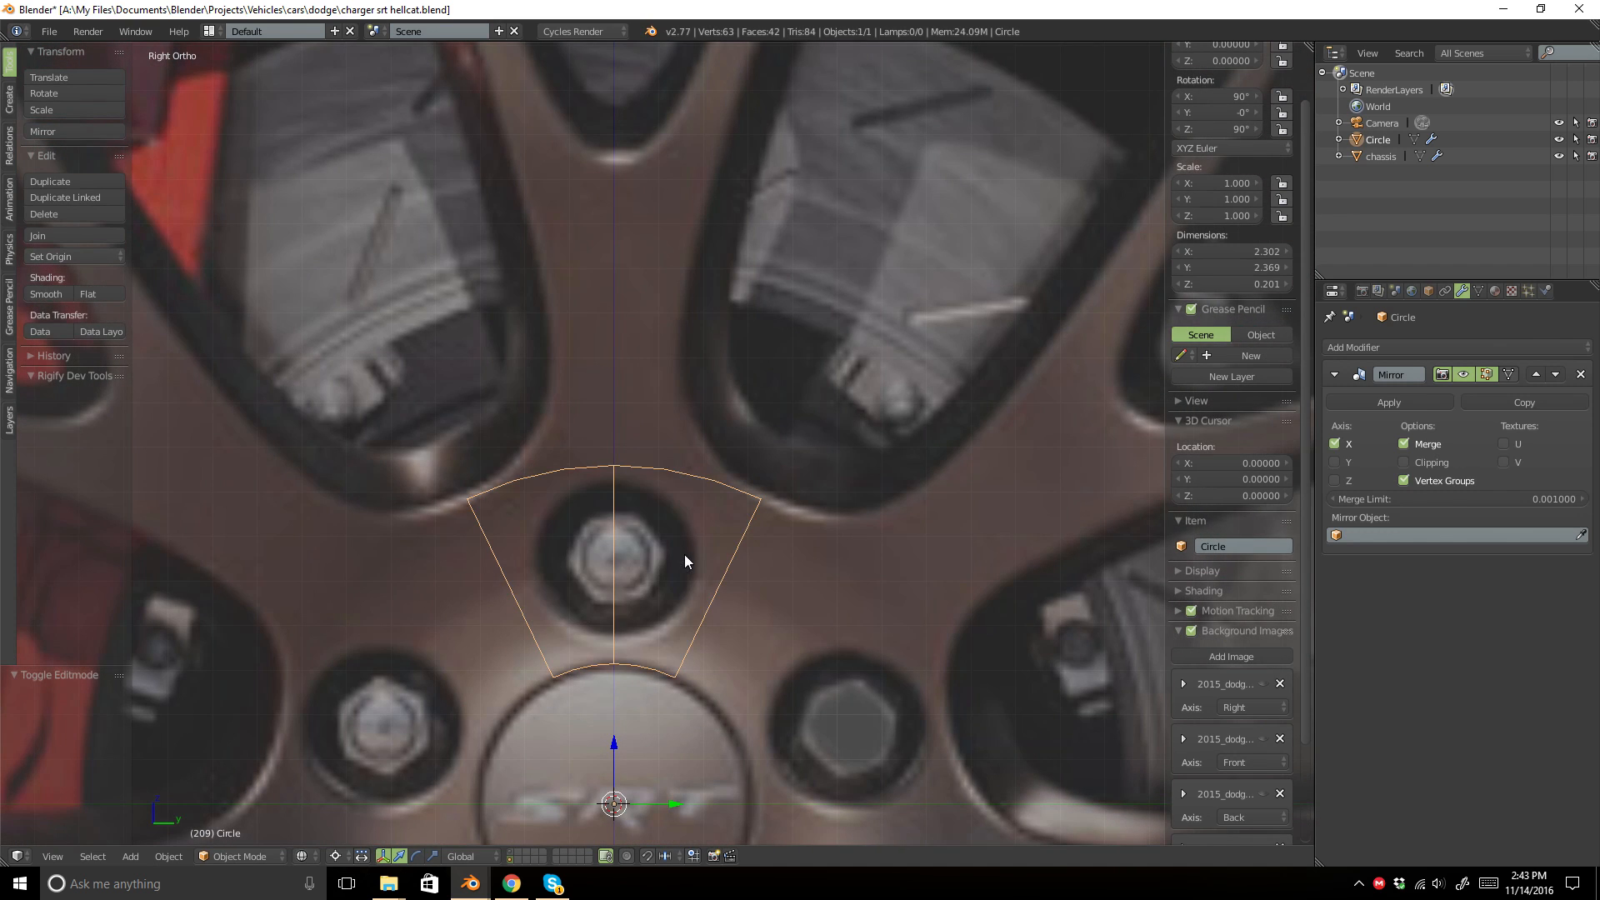
scroll(685, 556, down, 5)
key(KP_1)
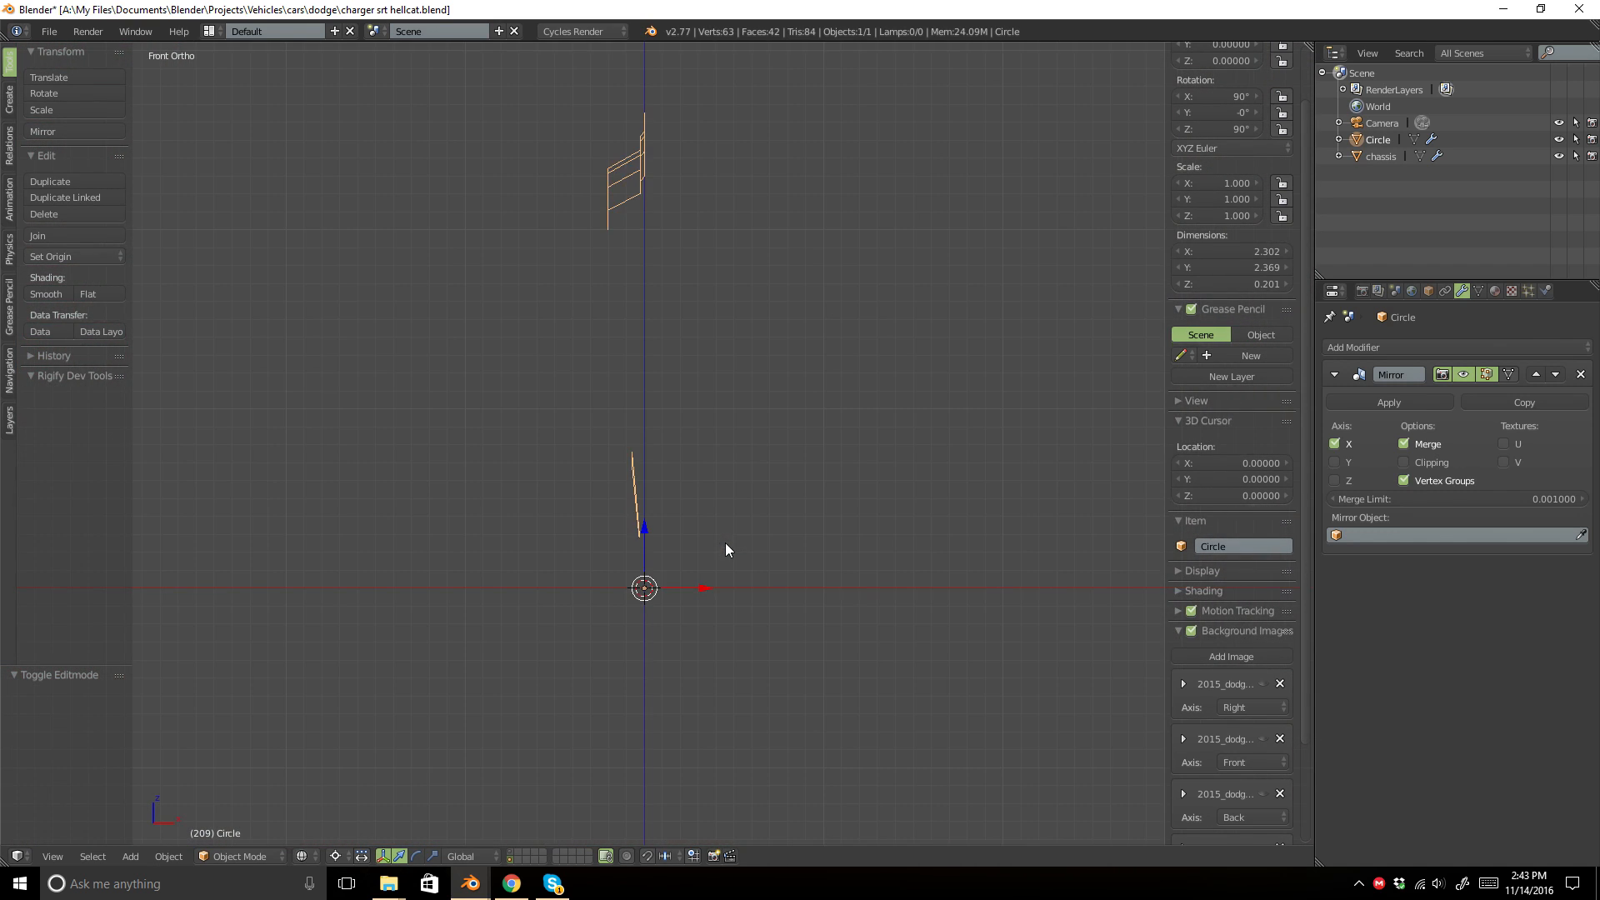
key(Tab)
shift+middle_drag(696, 520, 597, 354)
key(a)
key(b)
drag(499, 271, 625, 510)
key(b)
drag(457, 240, 737, 634)
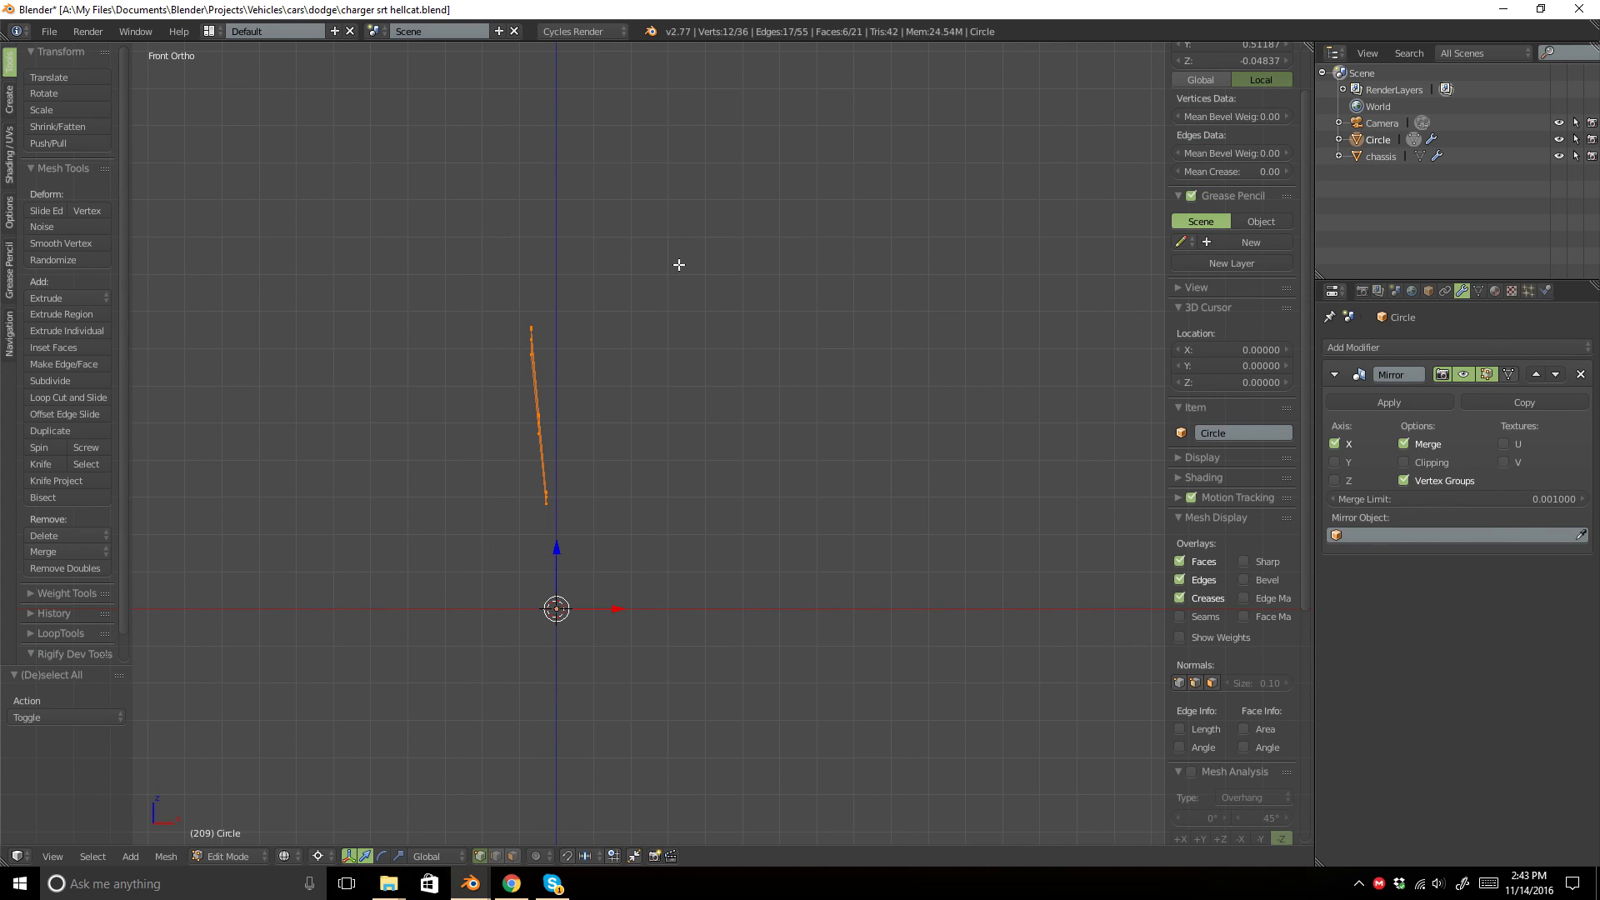
key(s)
key(x)
key(0)
key(Return)
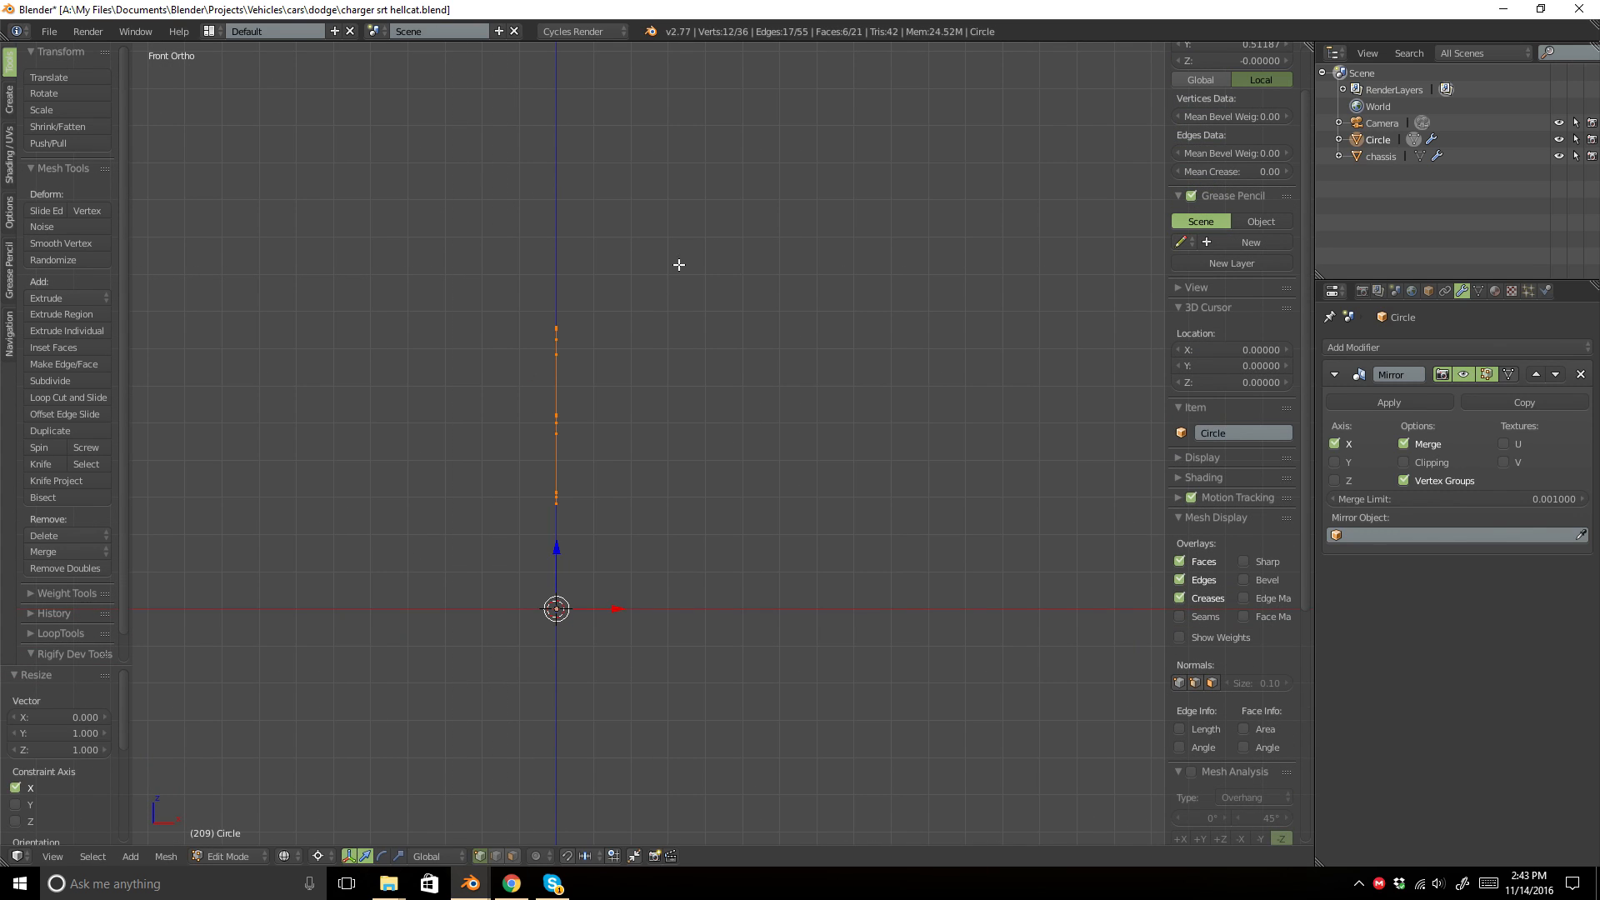
Examine the flattened hub section's edges against the upper lug nut in the reference image.
key(KP_3)
key(Tab)
key(z)
shift+middle_drag(685, 228, 550, 464)
key(Tab)
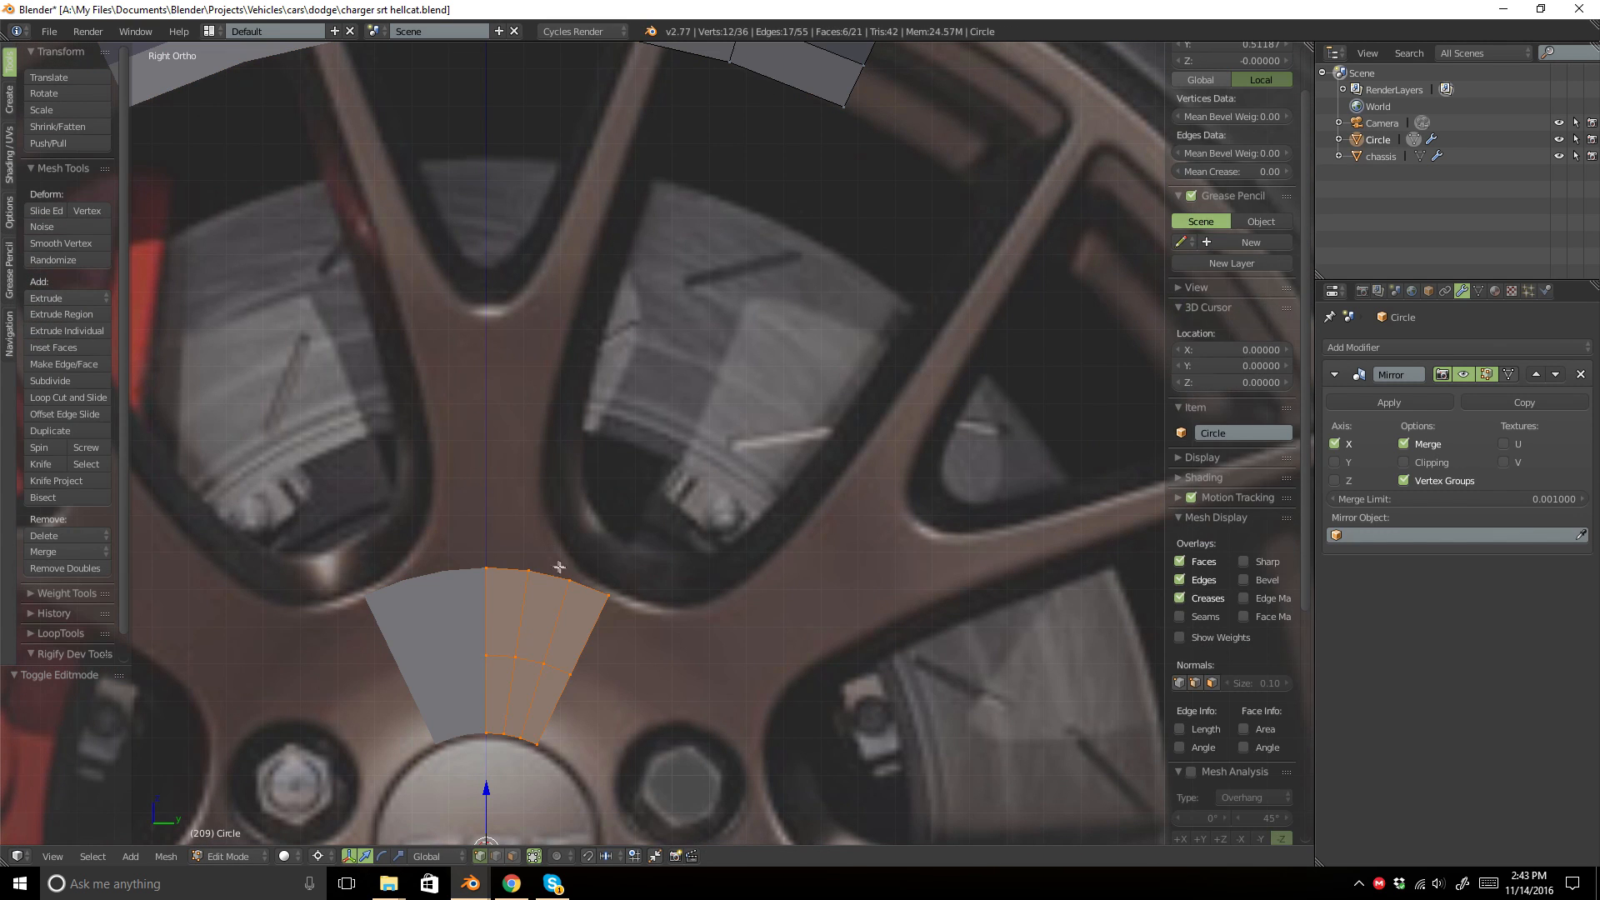
alt+right_click(559, 569)
key(z)
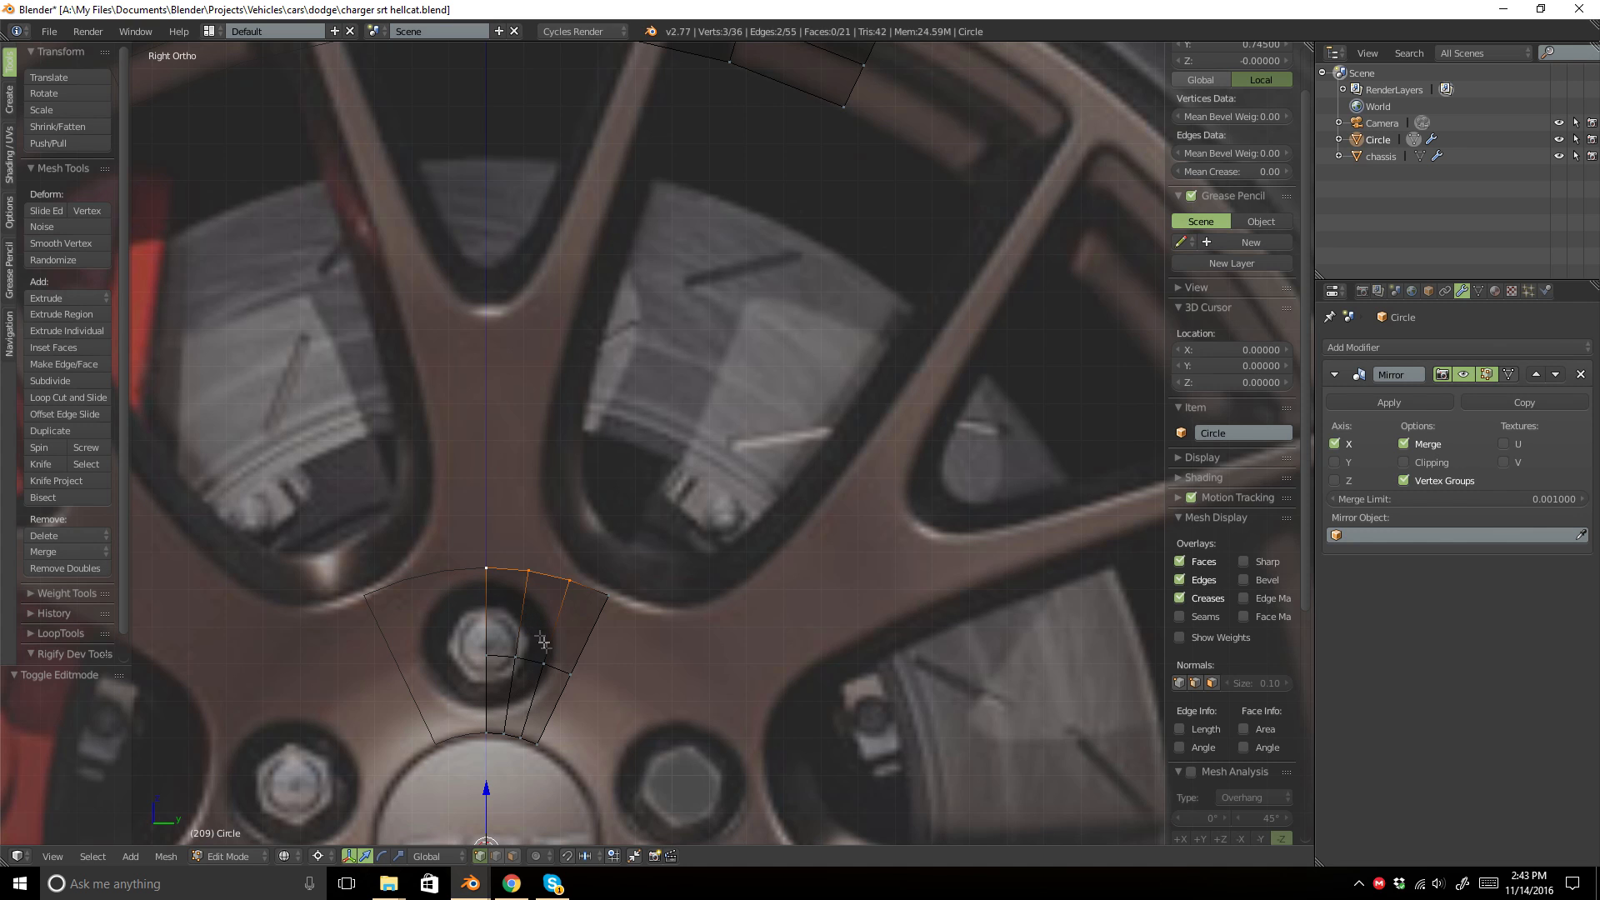
scroll(493, 468, up, 2)
mouse_move(525, 703)
shift+middle_down()
mouse_move(493, 468)
mouse_move(668, 436)
shift+middle_up()
scroll(493, 468, up, 3)
scroll(668, 436, down, 6)
key(z)
key(Tab)
key(a)
key(shift+a)
mouse_move(717, 332)
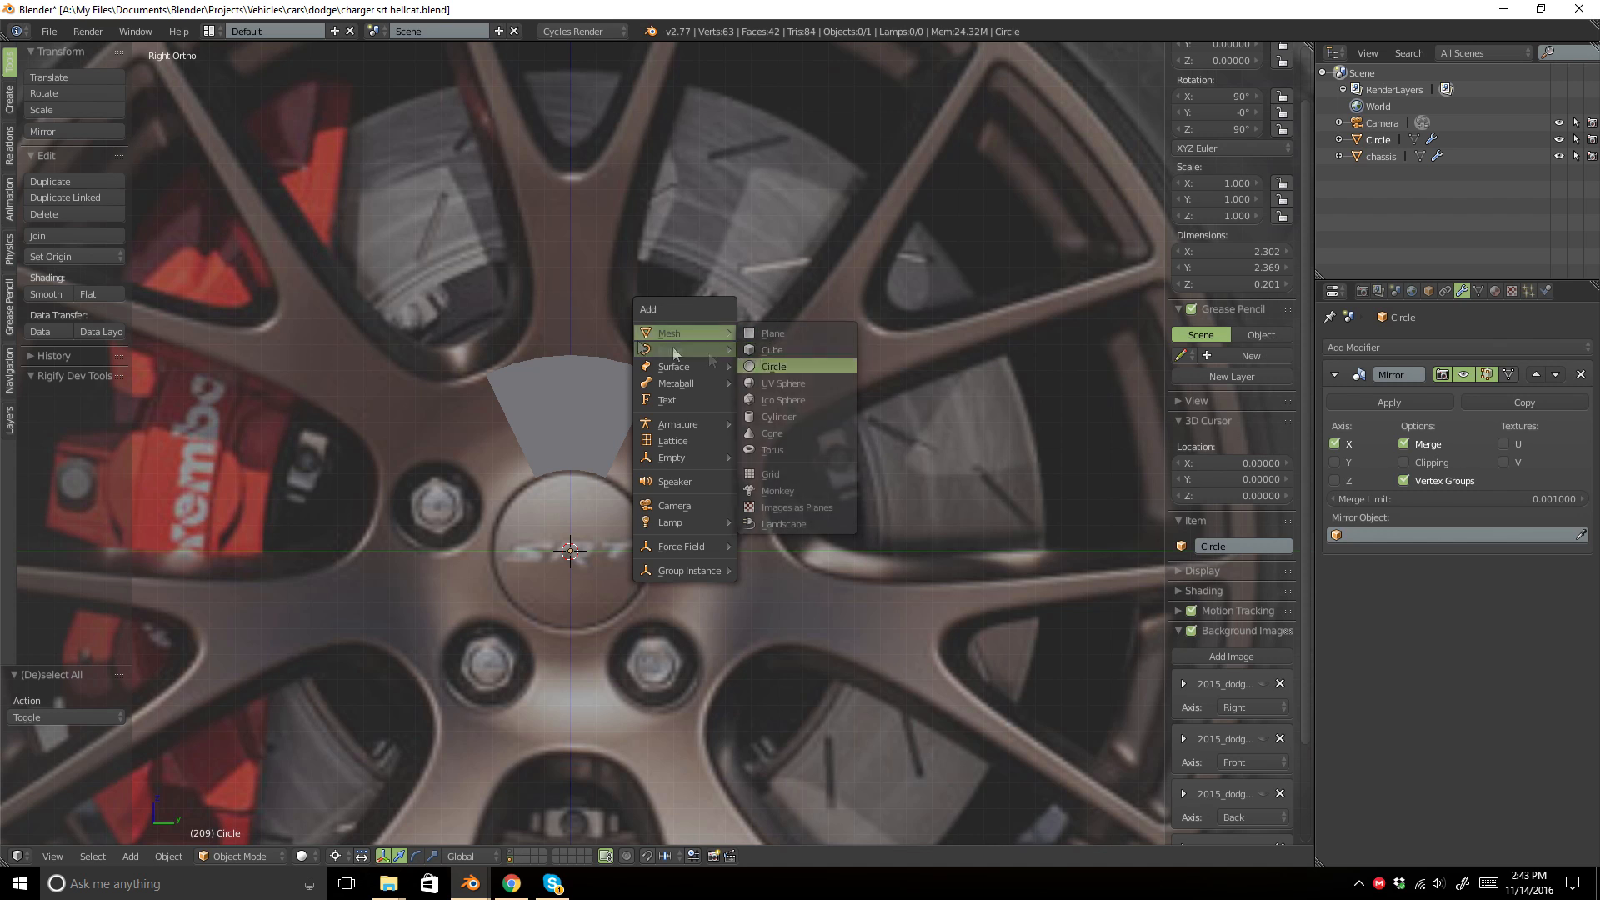
key(Escape)
scroll(659, 318, up, 4)
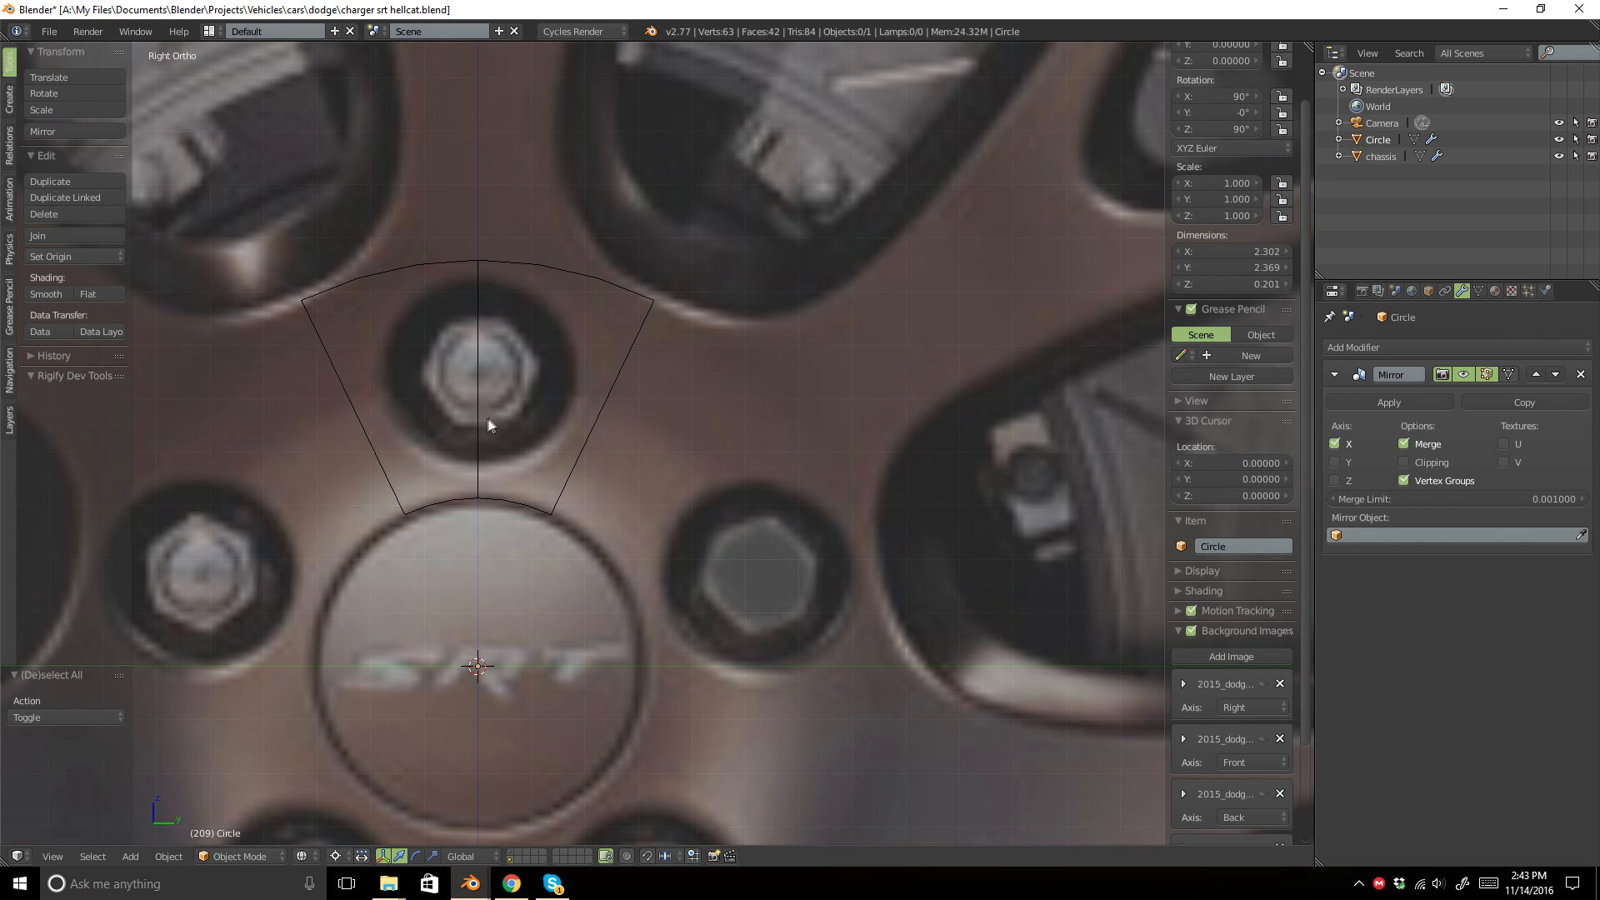
key(a)
key(Tab)
key(Tab)
scroll(647, 358, down, 4)
key(z)
key(a)
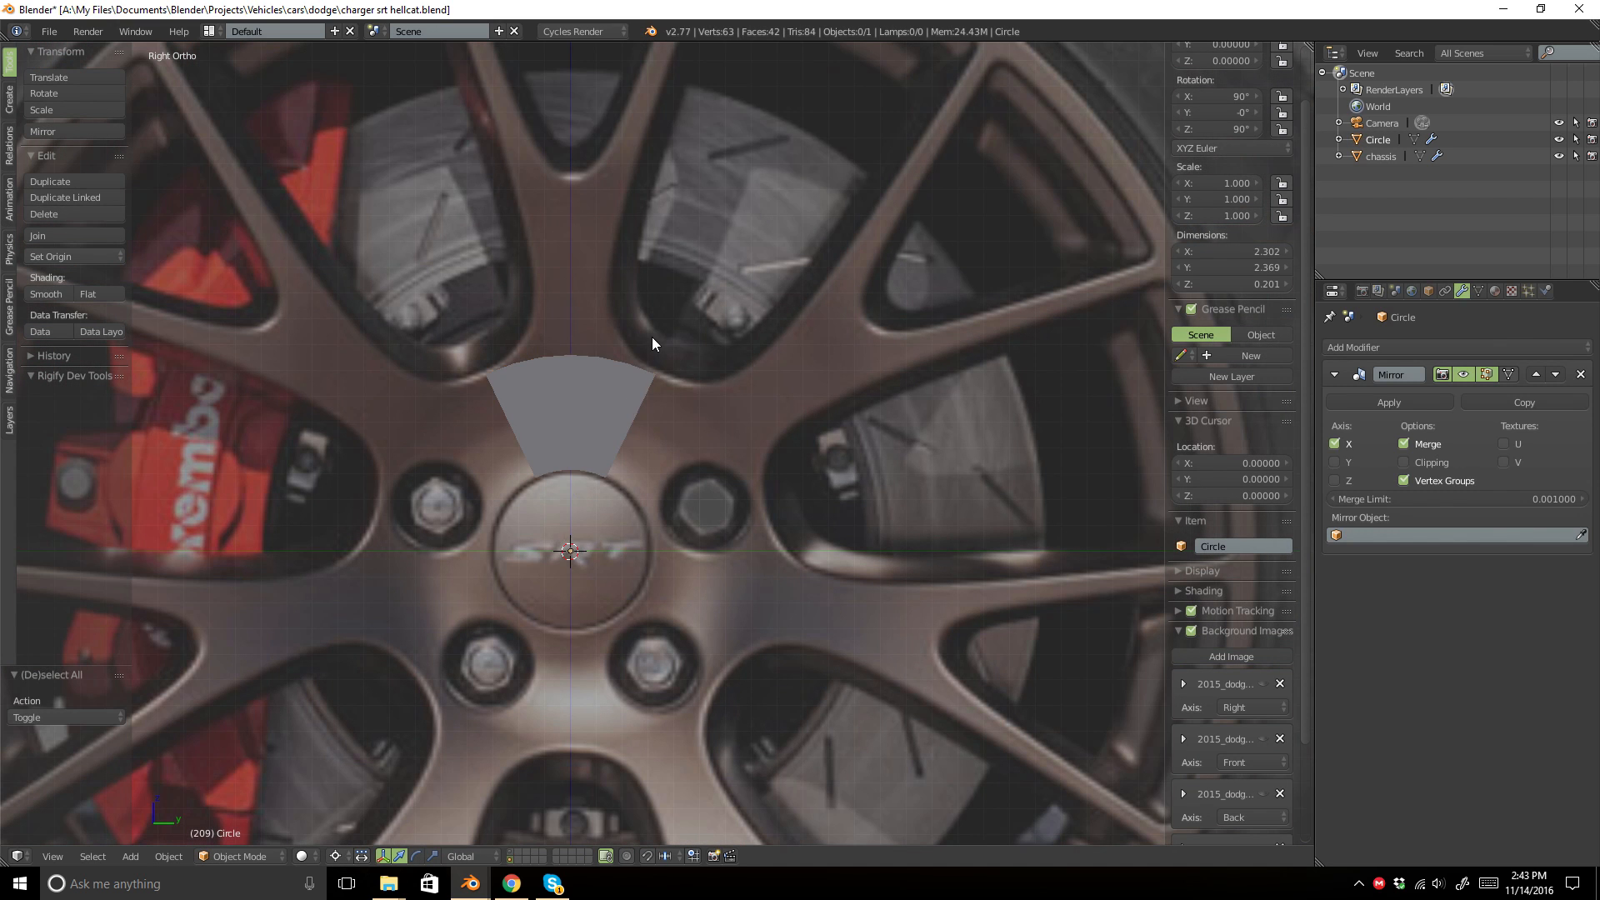
Add a six-vertex mesh circle aligned to the view and rotate it 90 degrees.
key(shift+a)
mouse_move(652, 337)
click(752, 372)
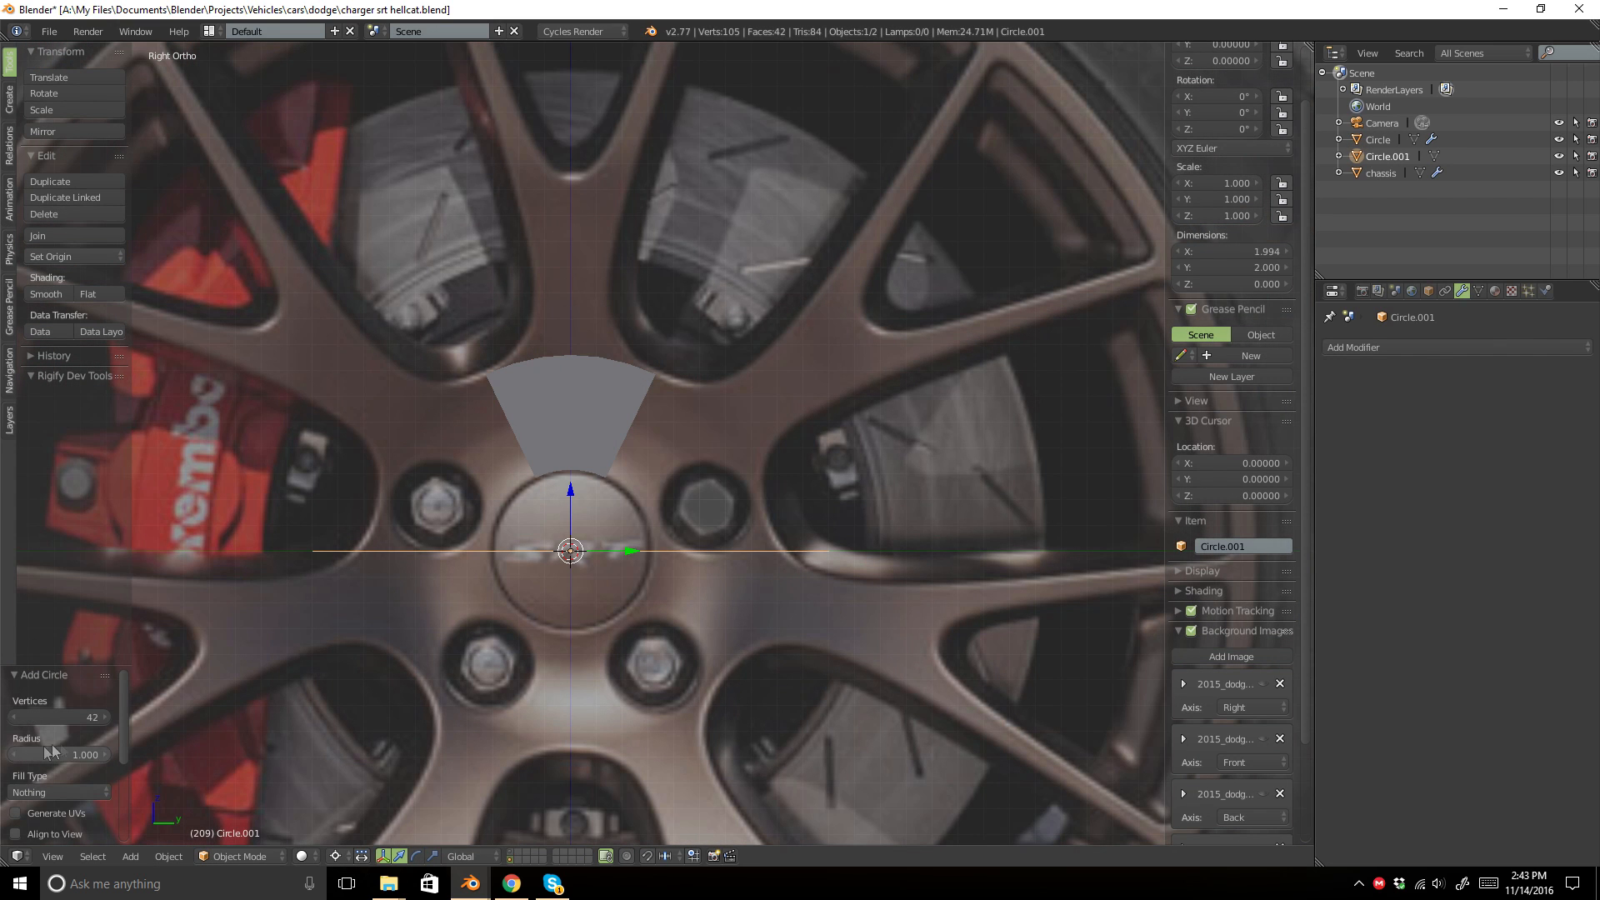
text(6)
key(Return)
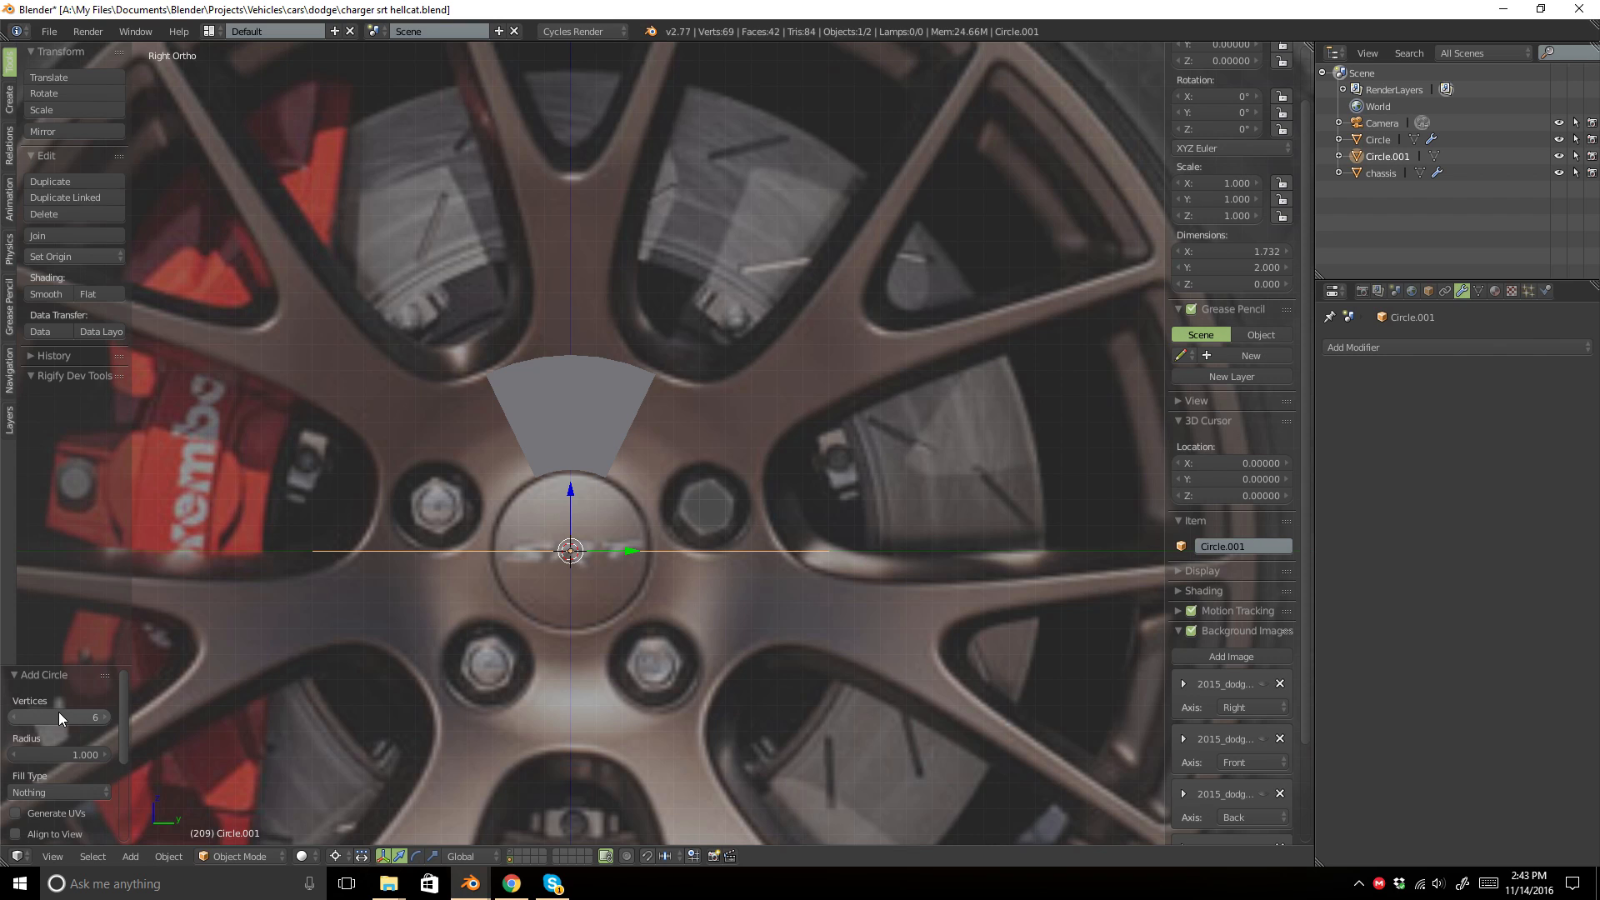
click(23, 832)
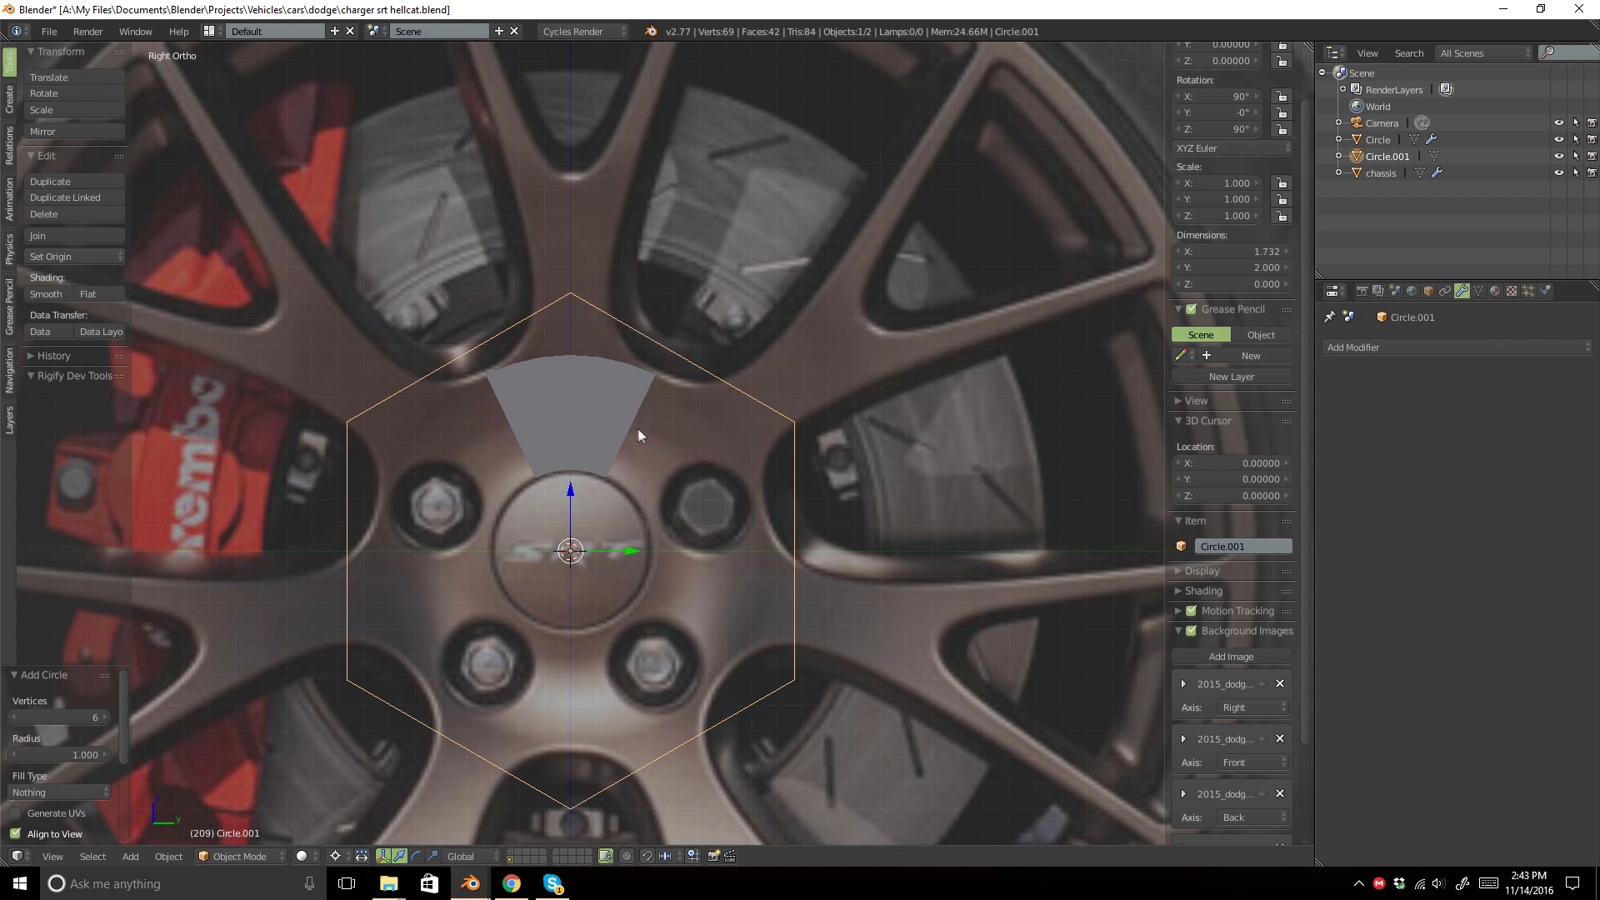
text(r90)
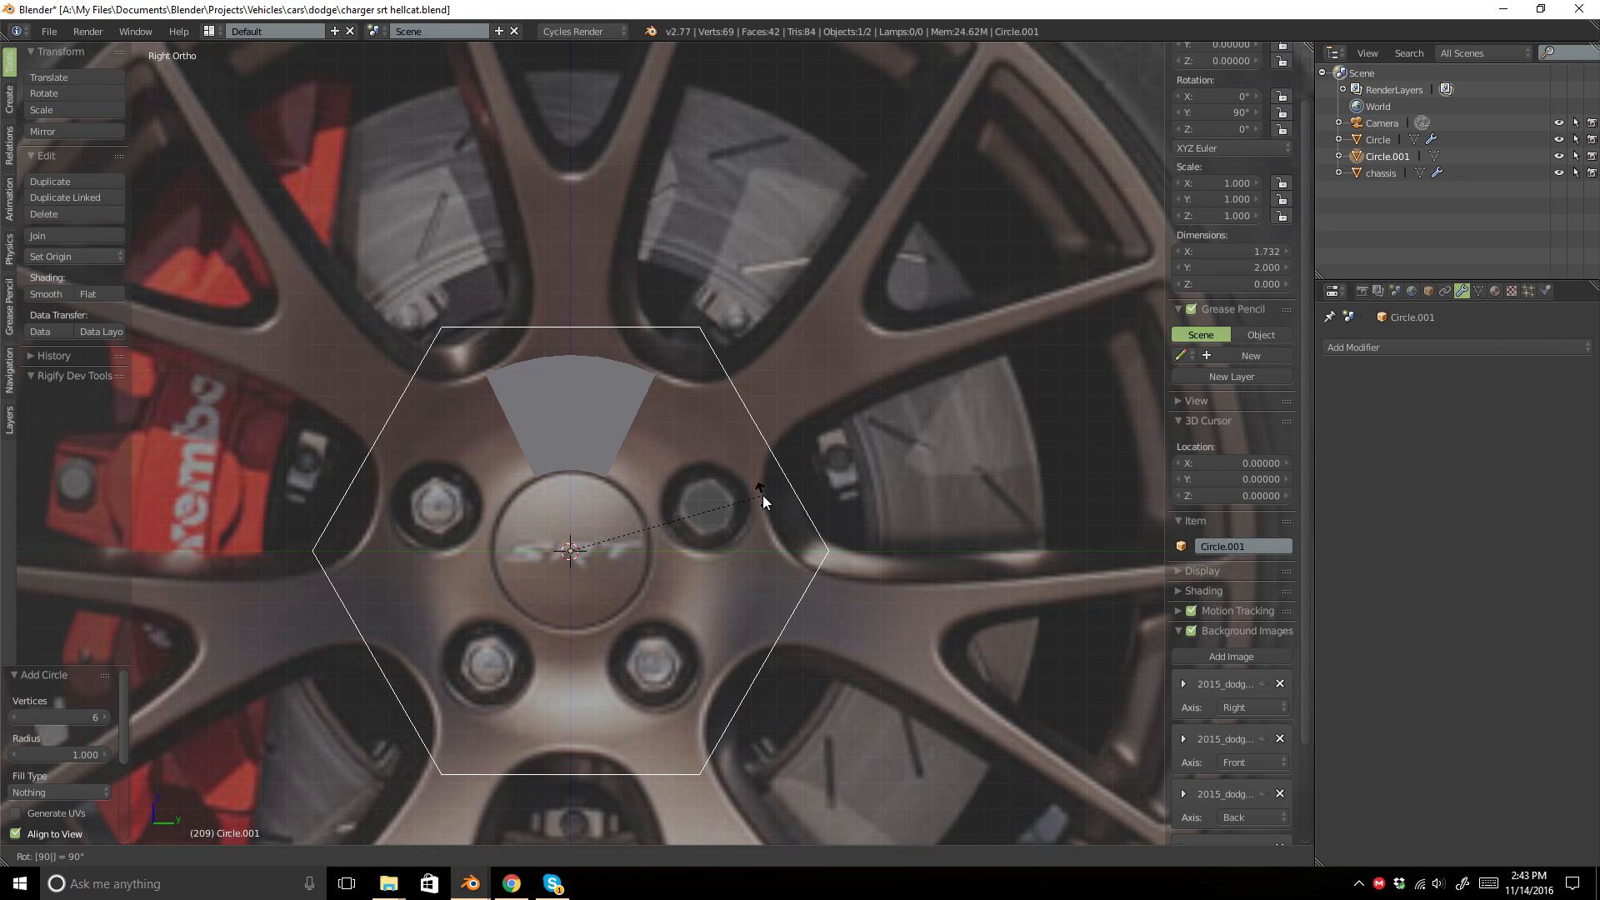
key(Return)
Scale the hexagon to about 0.254 and move it about 0.554 along Z, centring it on the upper lug nut.
key(s)
click(689, 557)
scroll(544, 547, up, 3)
key(g)
key(z)
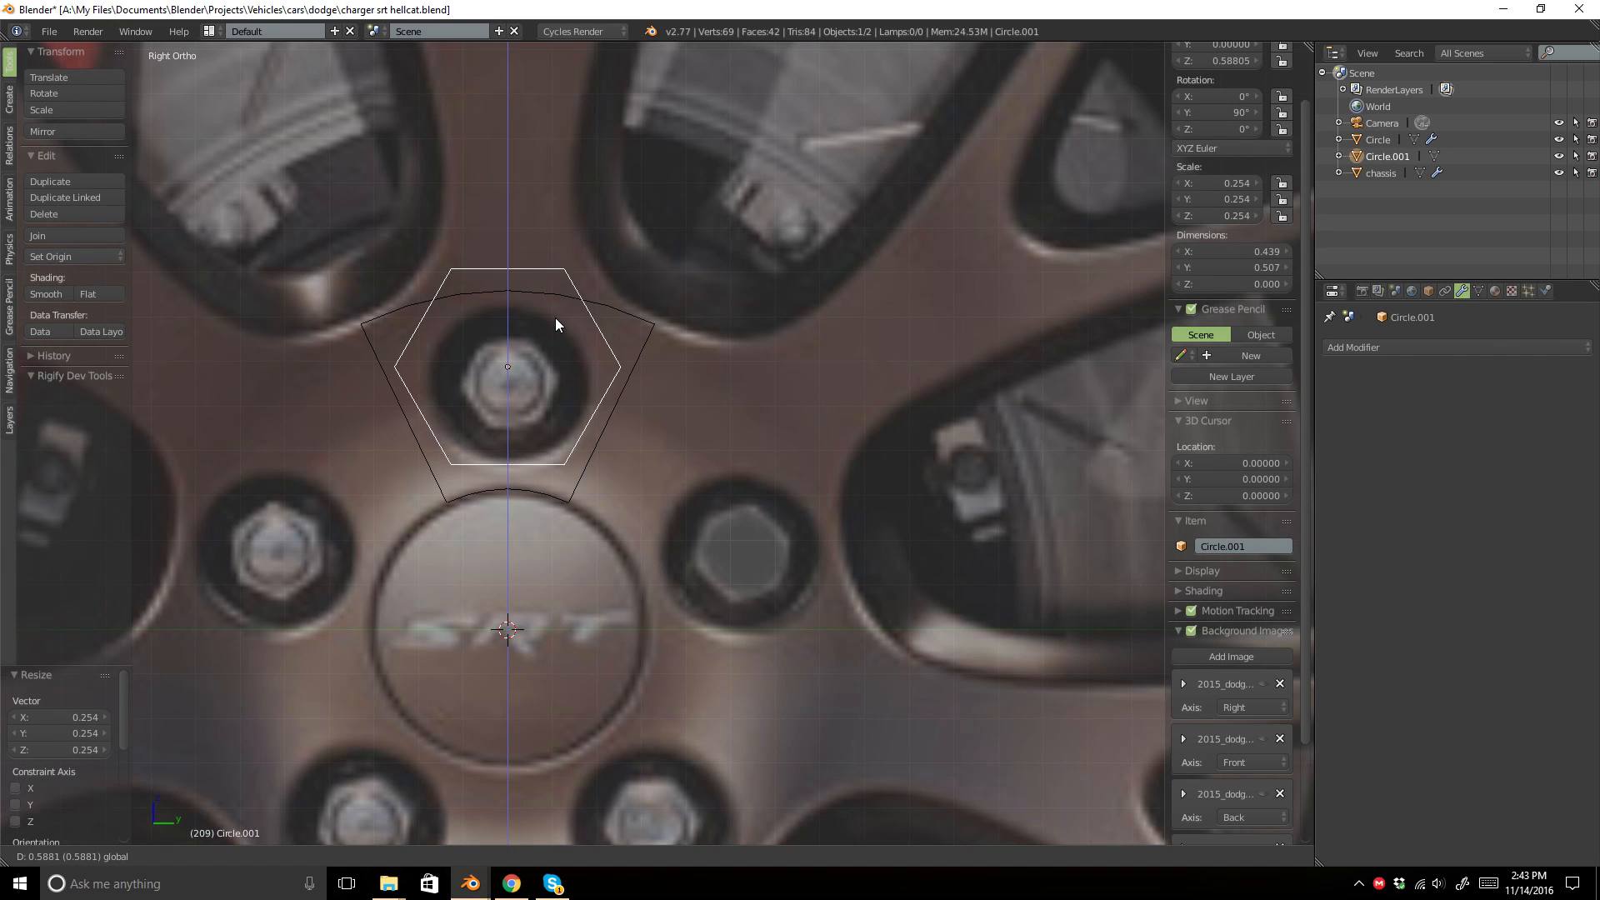
click(564, 345)
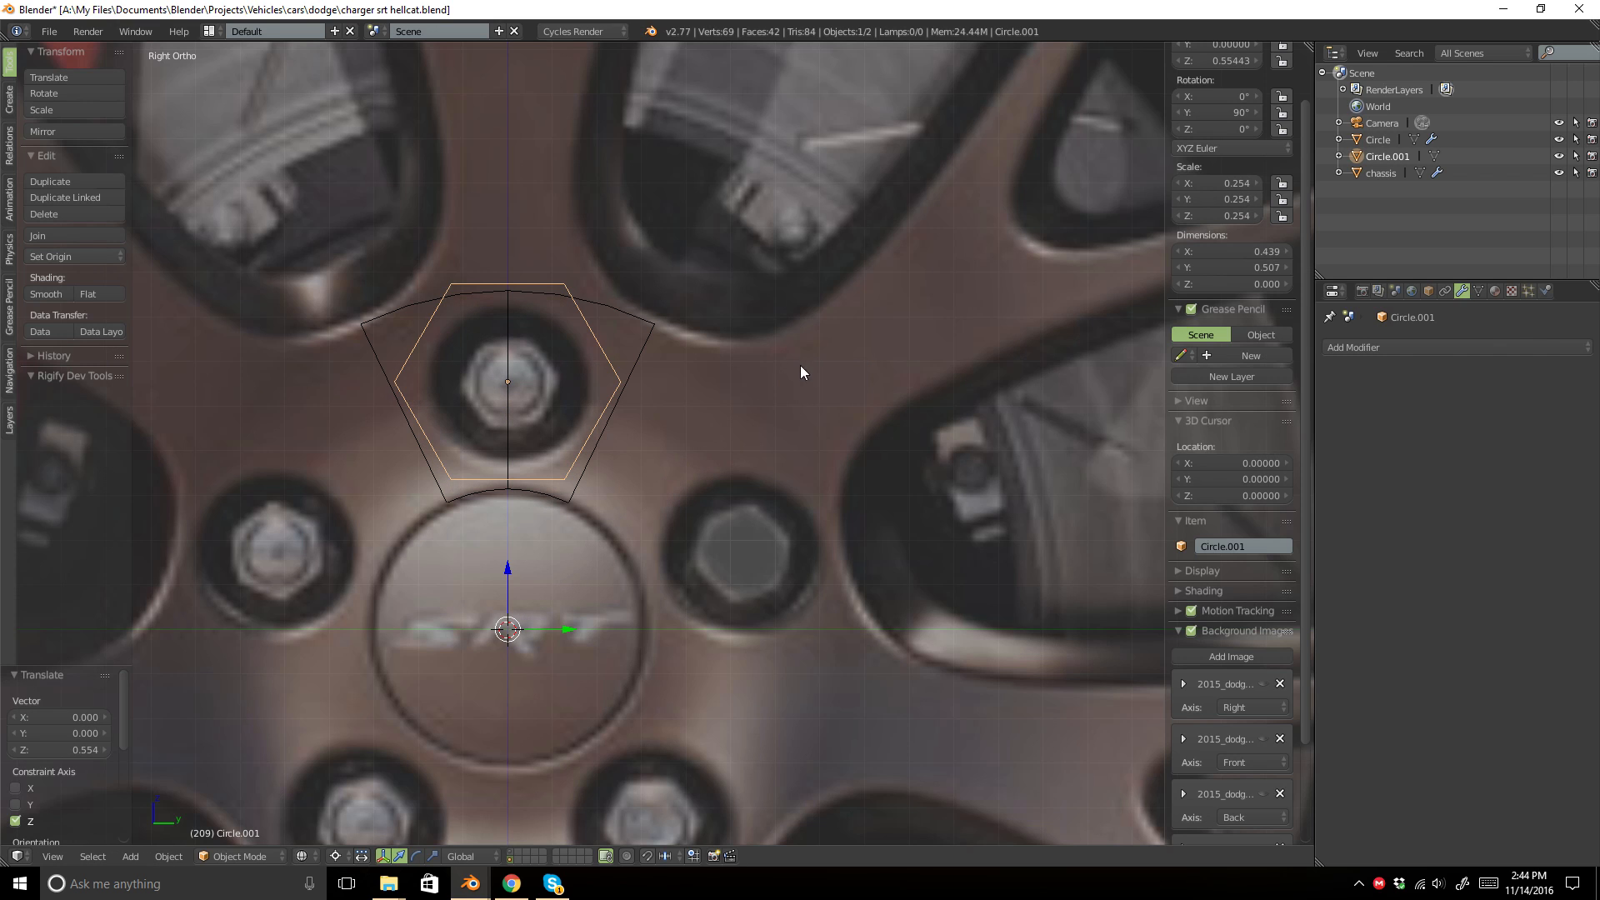
Scale the hexagon about its median point to about 0.181 and move it about -0.016 along Z, fitting it around the lug nut recess.
click(335, 856)
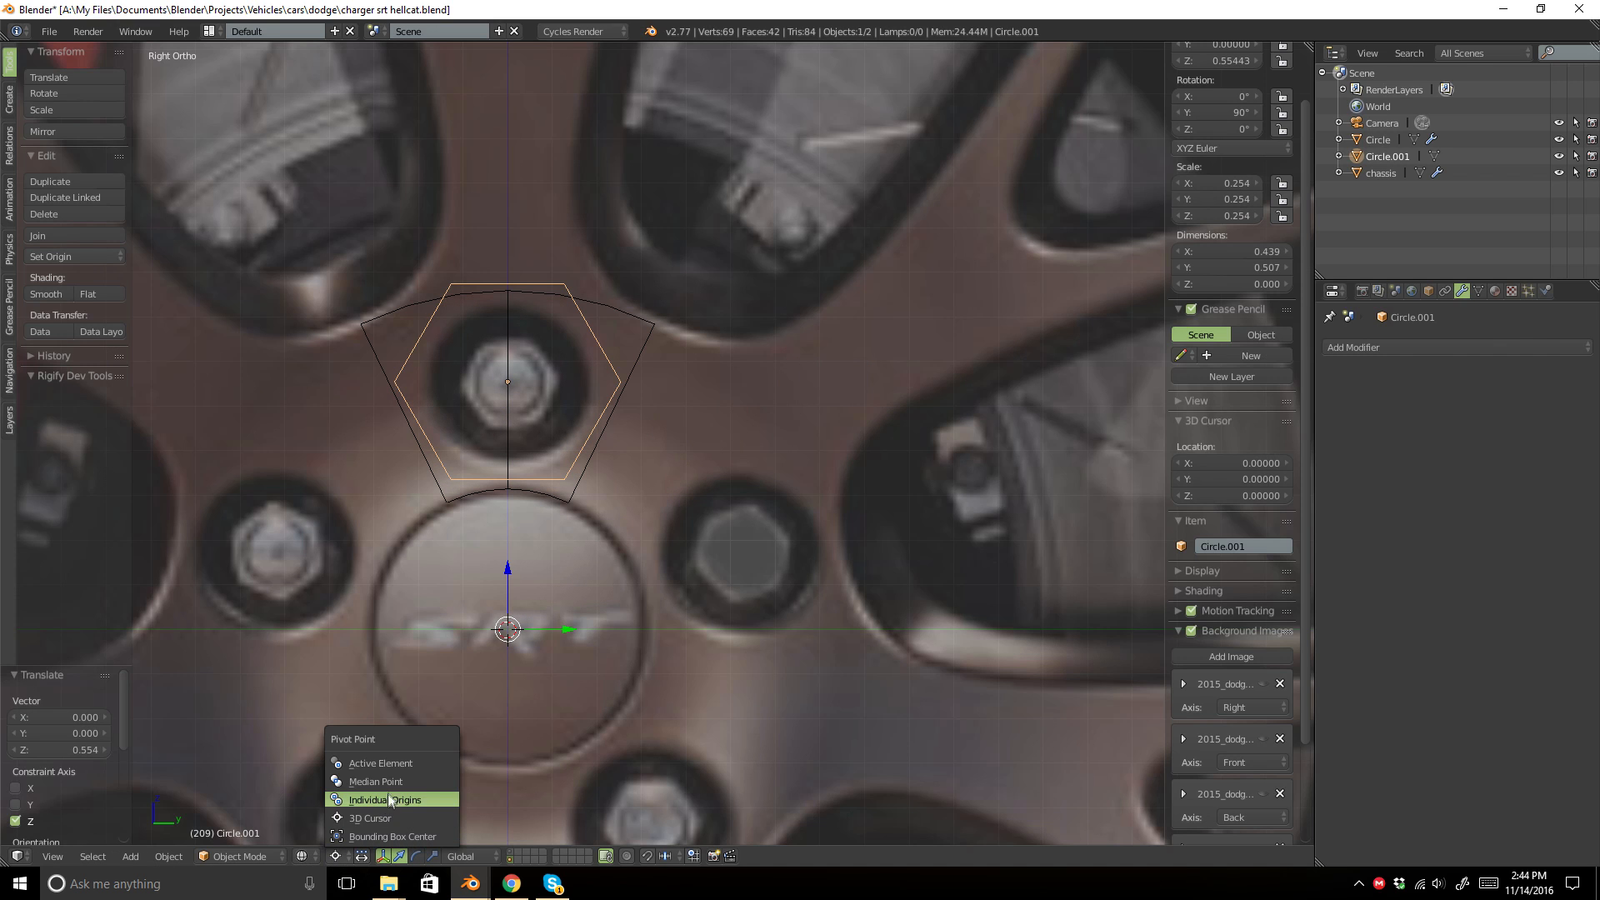
click(389, 784)
shift+middle_drag(625, 368, 735, 480)
scroll(736, 480, up, 3)
key(s)
click(844, 566)
drag(602, 469, 589, 485)
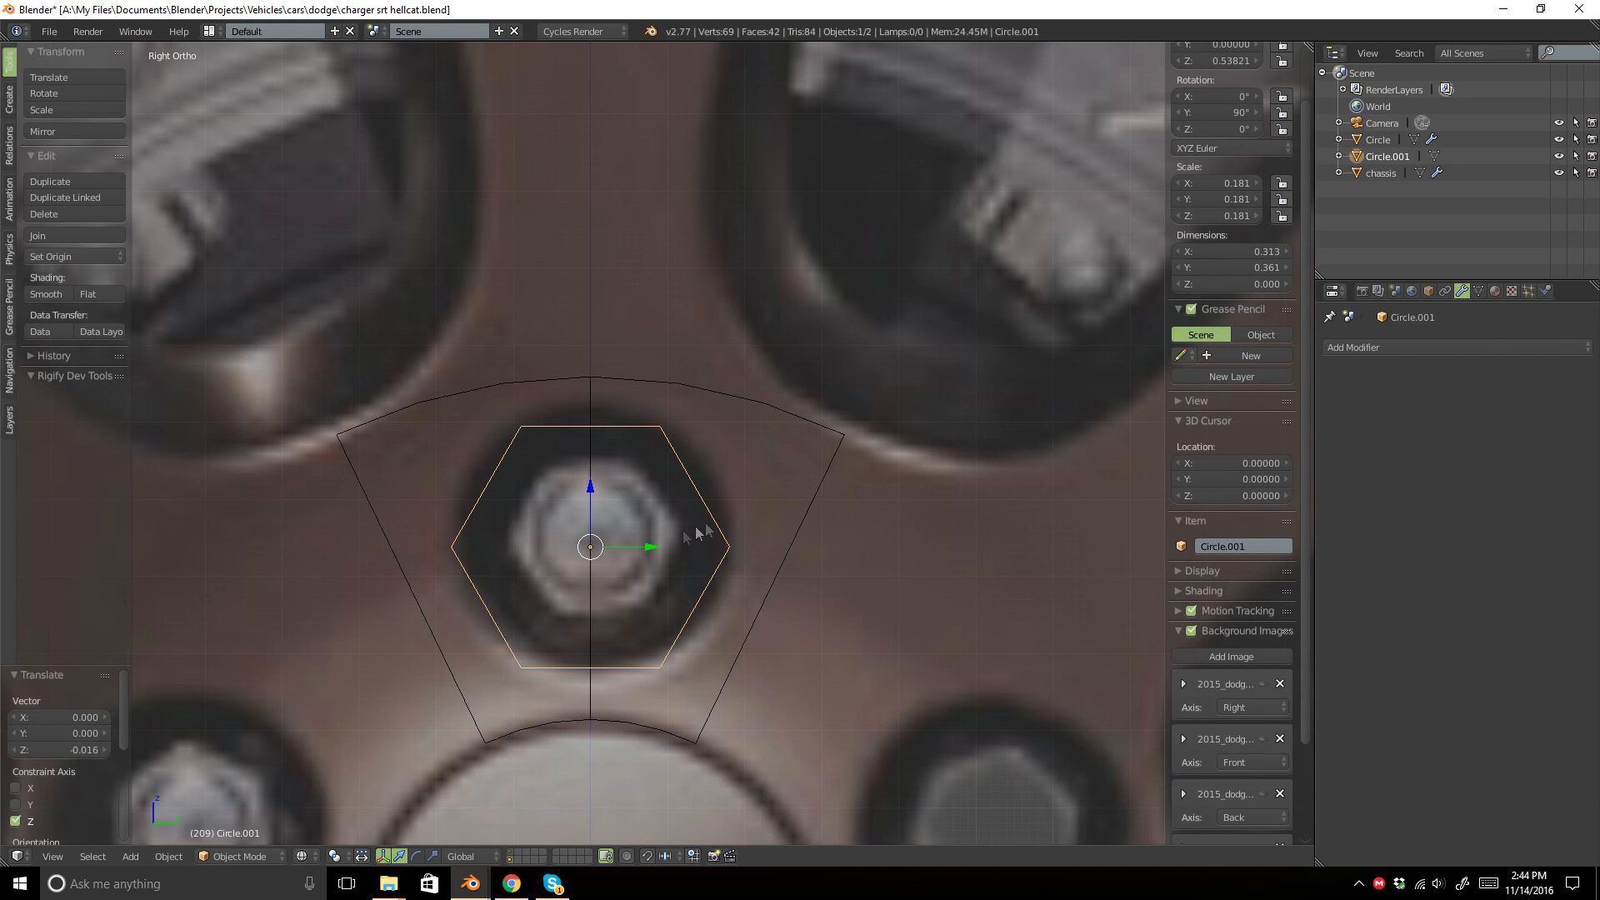
Knife-project the hexagon's outline onto the flat hub section, viewing both from an angle.
shift+right_click(707, 372)
key(Tab)
key(Tab)
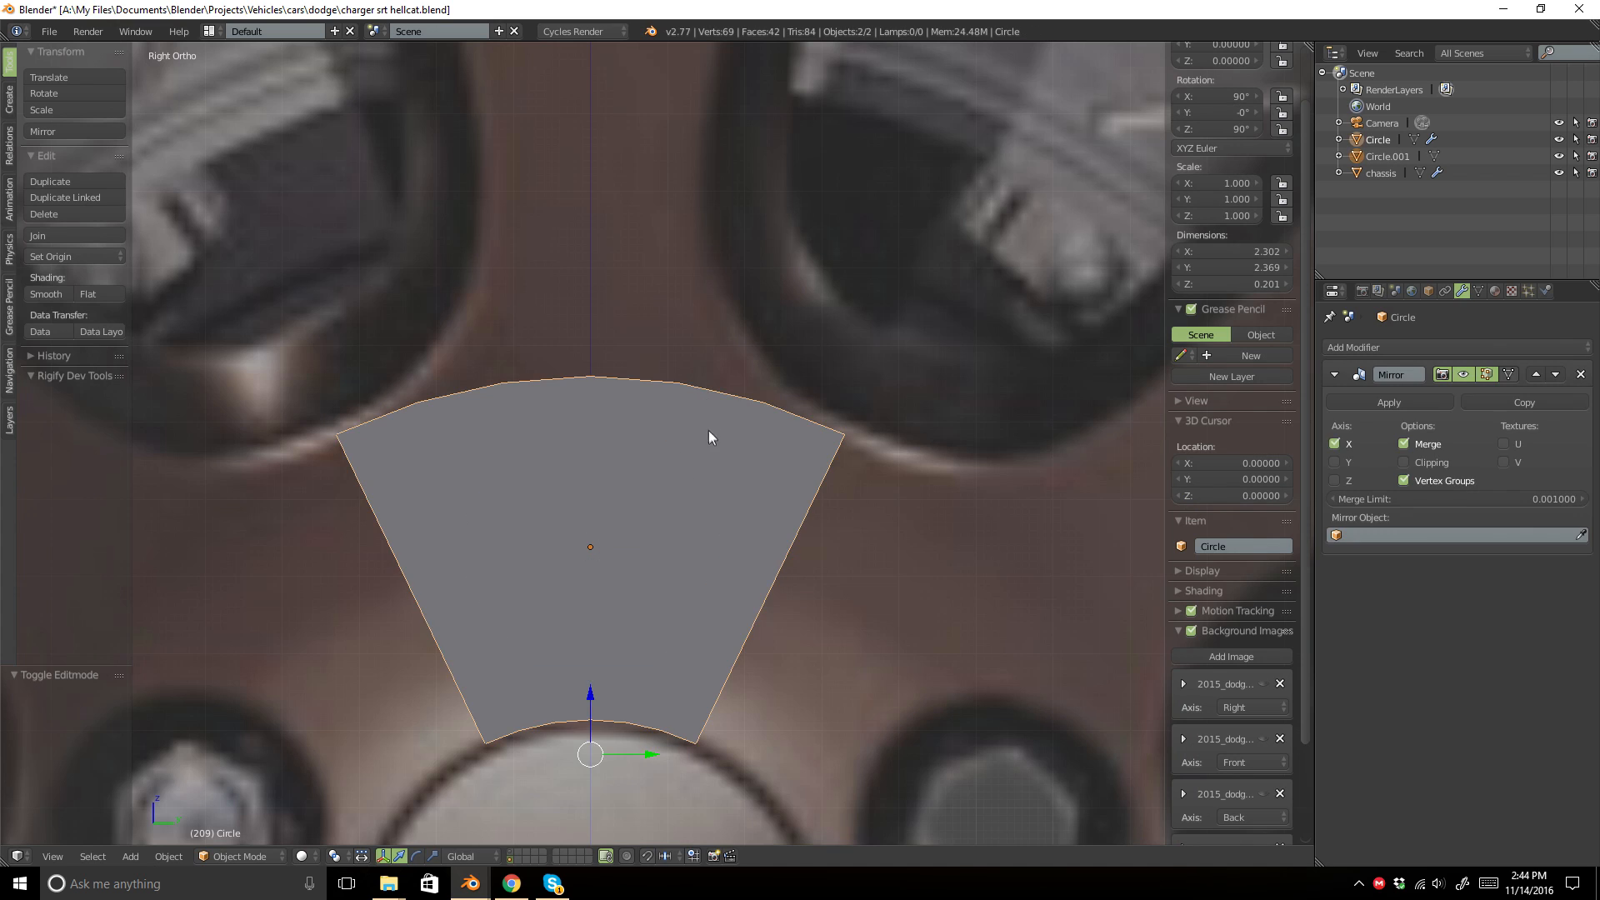
key(z)
middle_drag(858, 459, 743, 530)
key(z)
shift+middle_drag(909, 388, 777, 515)
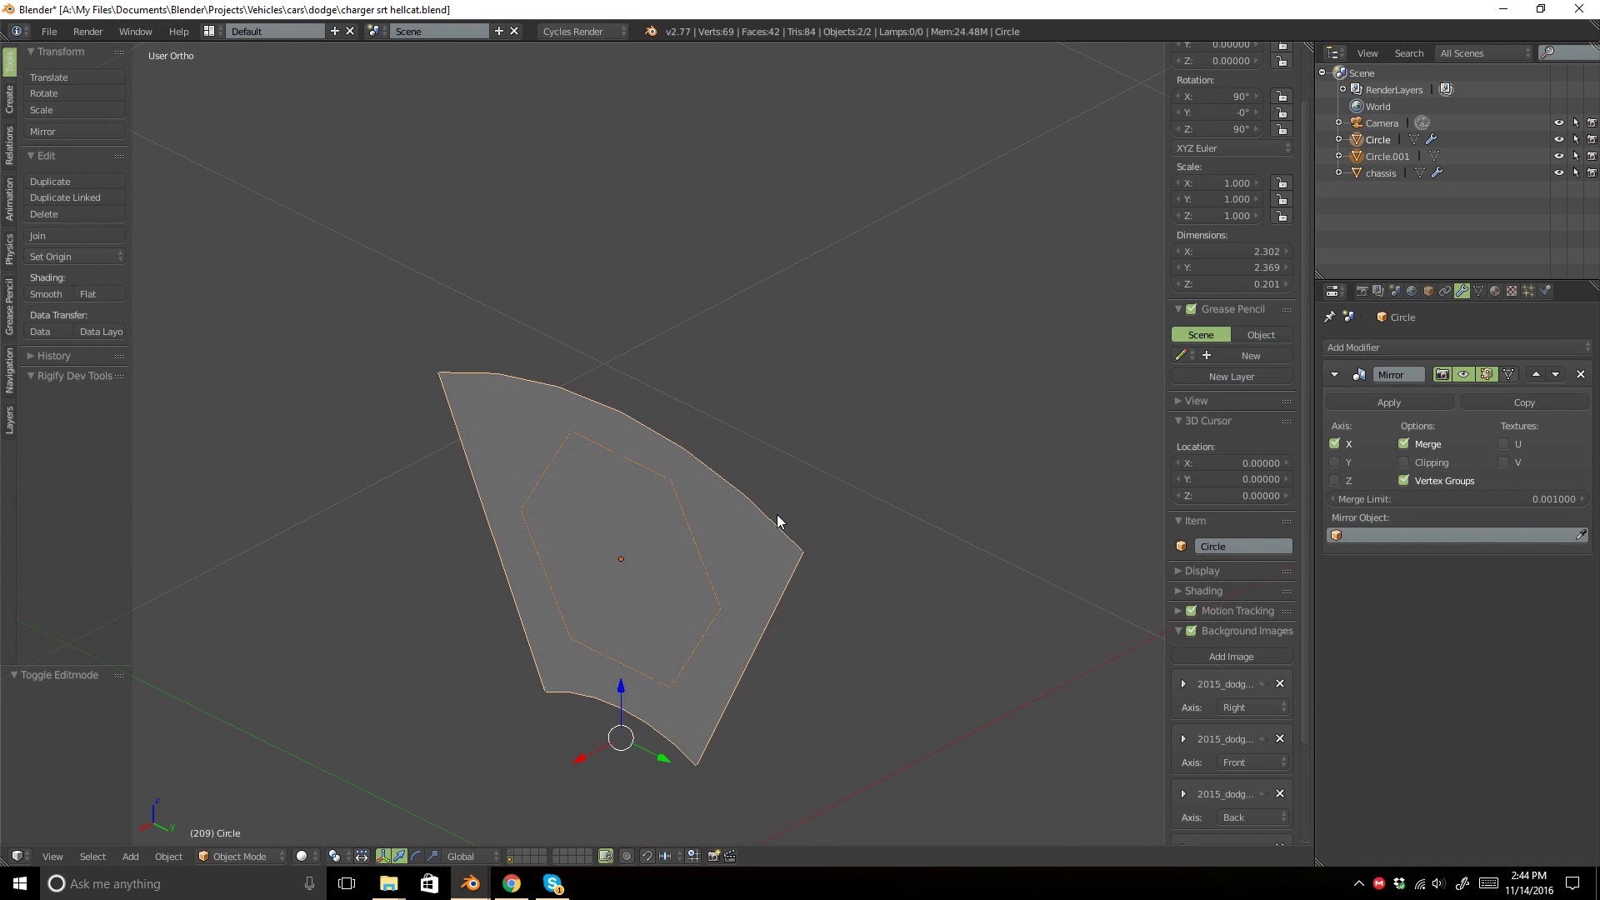
key(Tab)
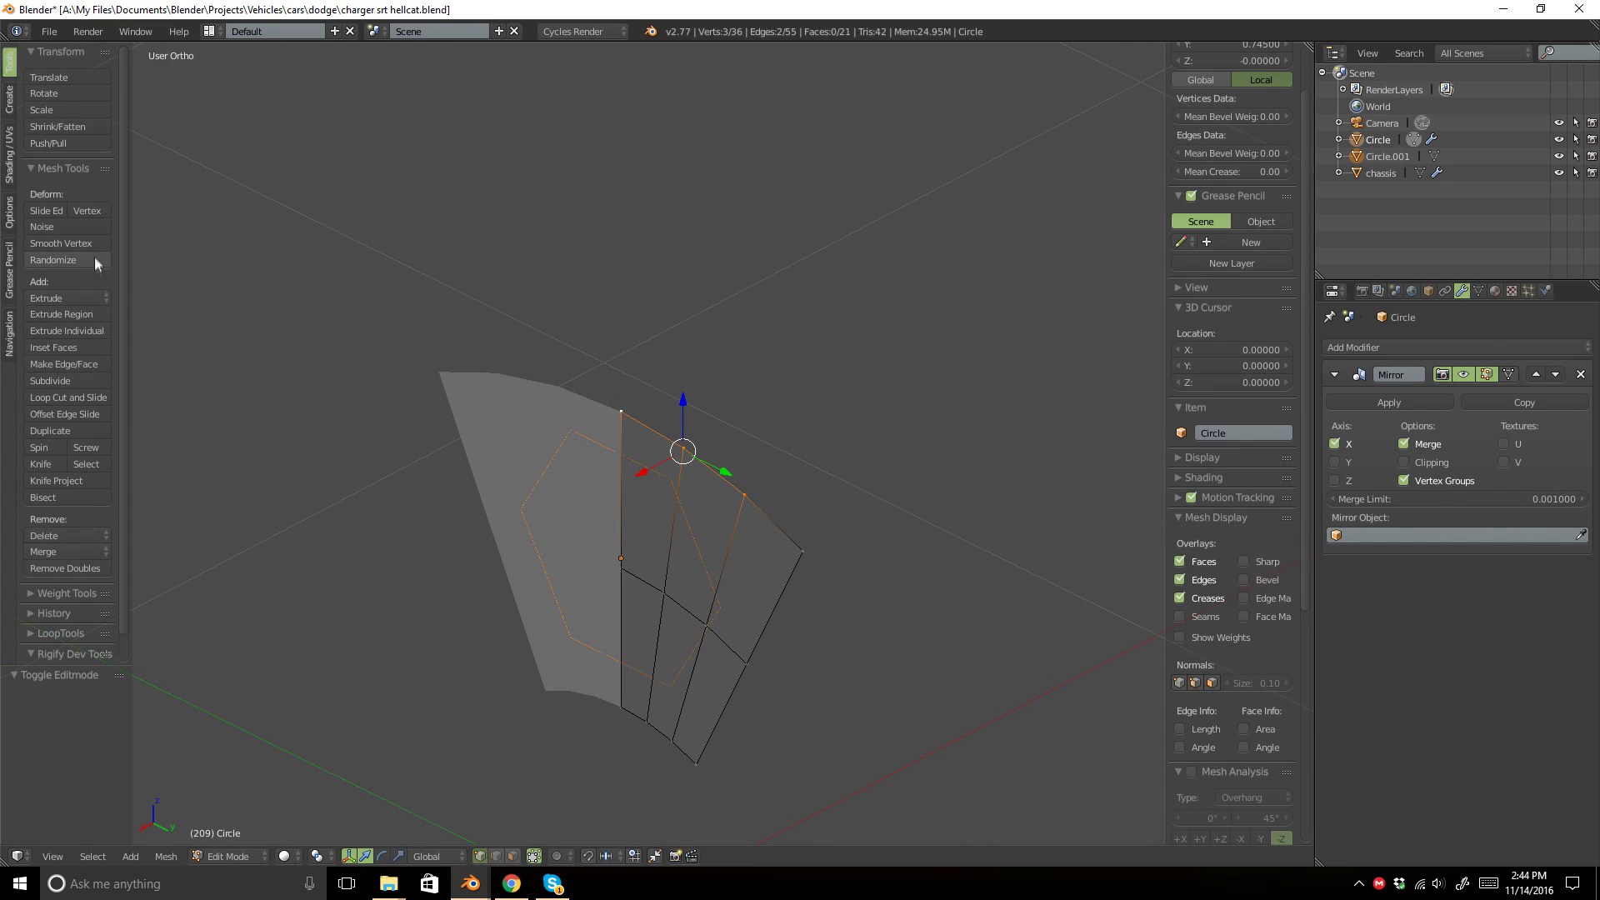
click(68, 481)
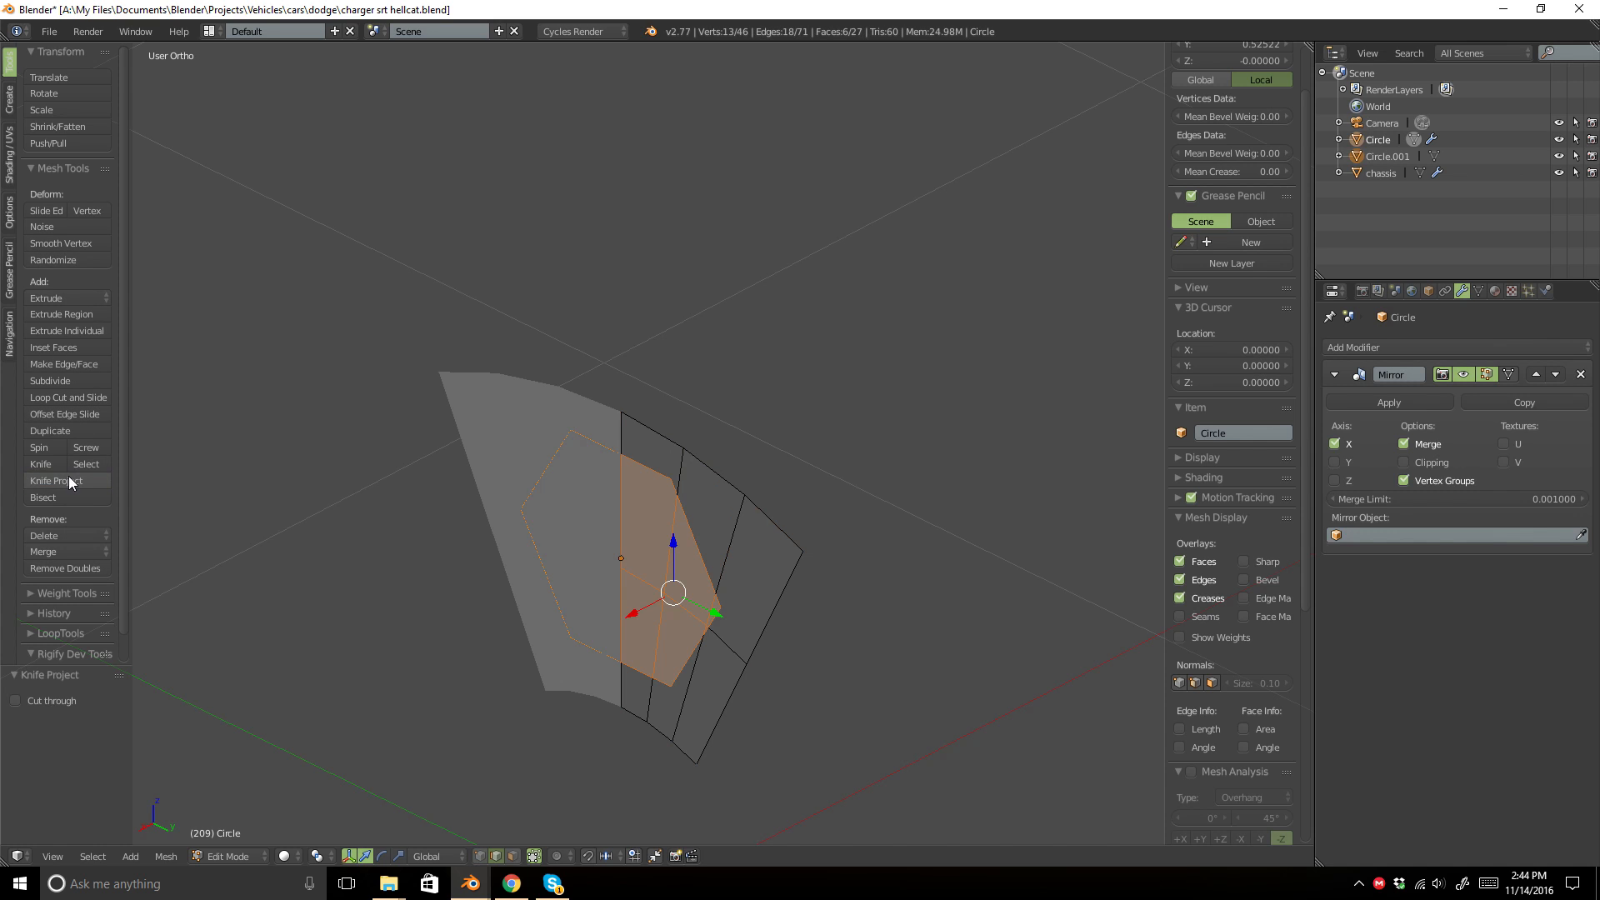
Delete the cutter hexagon object and return to the right view.
key(Tab)
right_click(631, 457)
key(x)
click(632, 457)
key(KP_3)
key(z)
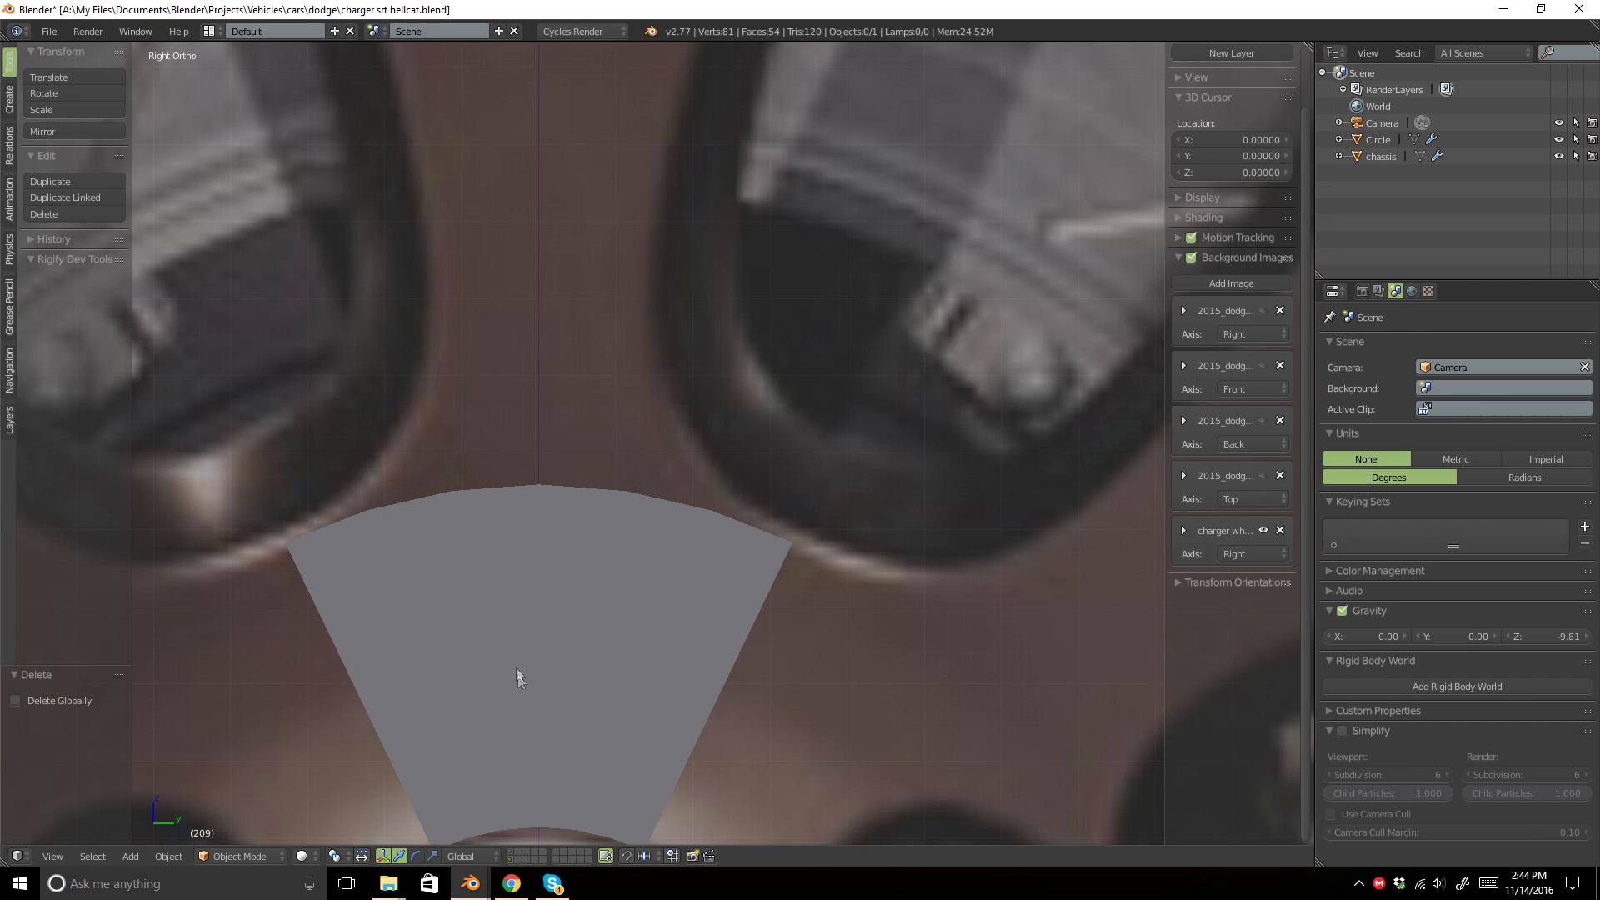
In the hub section's mesh, delete the three vertices inside the hexagon outline to open the lug nut hole.
shift+middle_drag(521, 681, 564, 535)
right_click(597, 513)
key(Tab)
shift+middle_drag(722, 581, 664, 458)
scroll(664, 457, up, 5)
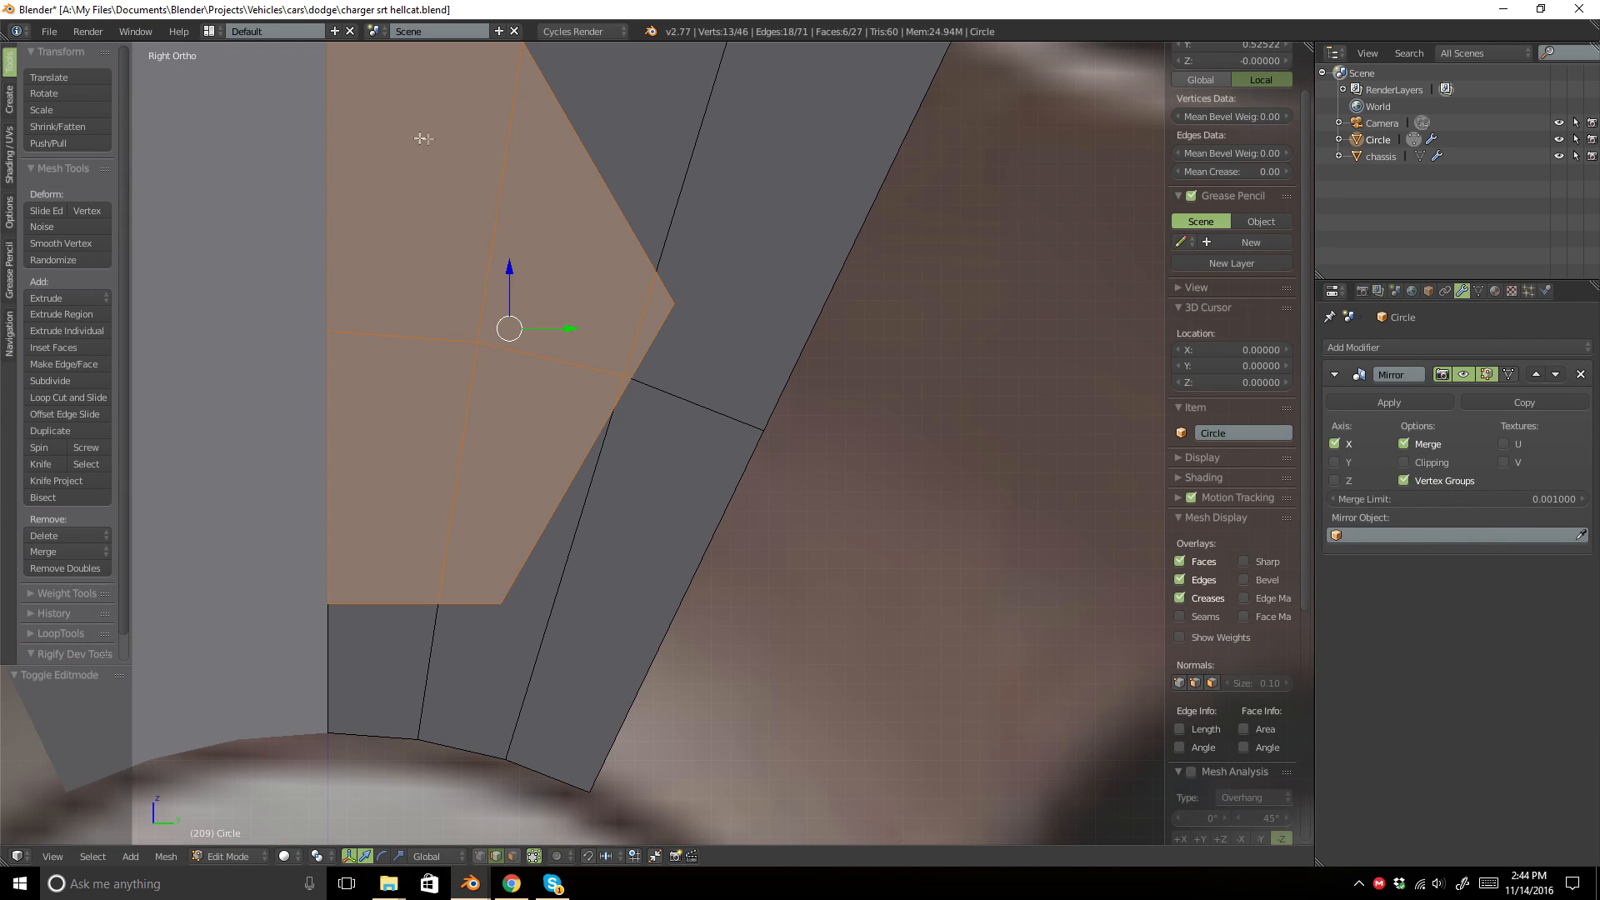
scroll(521, 475, down, 5)
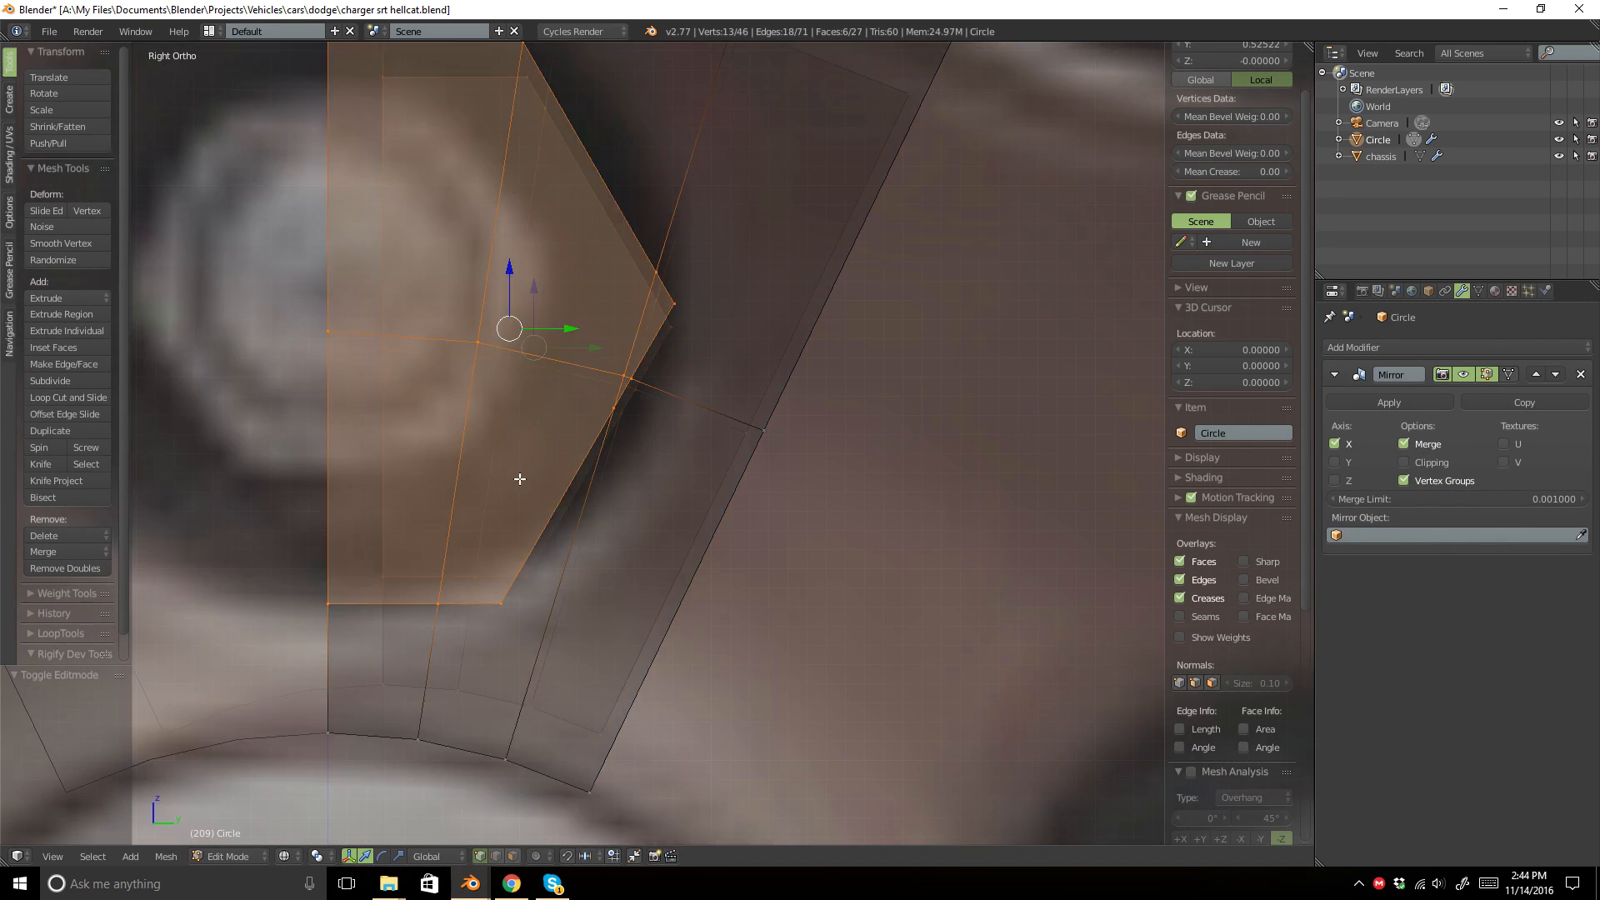
key(a)
scroll(533, 518, up, 2)
right_click(508, 555)
shift+right_click(549, 554)
right_click(533, 375)
shift+right_click(451, 354)
scroll(600, 322, up, 4)
shift+right_click(608, 302)
key(x)
click(608, 303)
scroll(655, 309, down, 5)
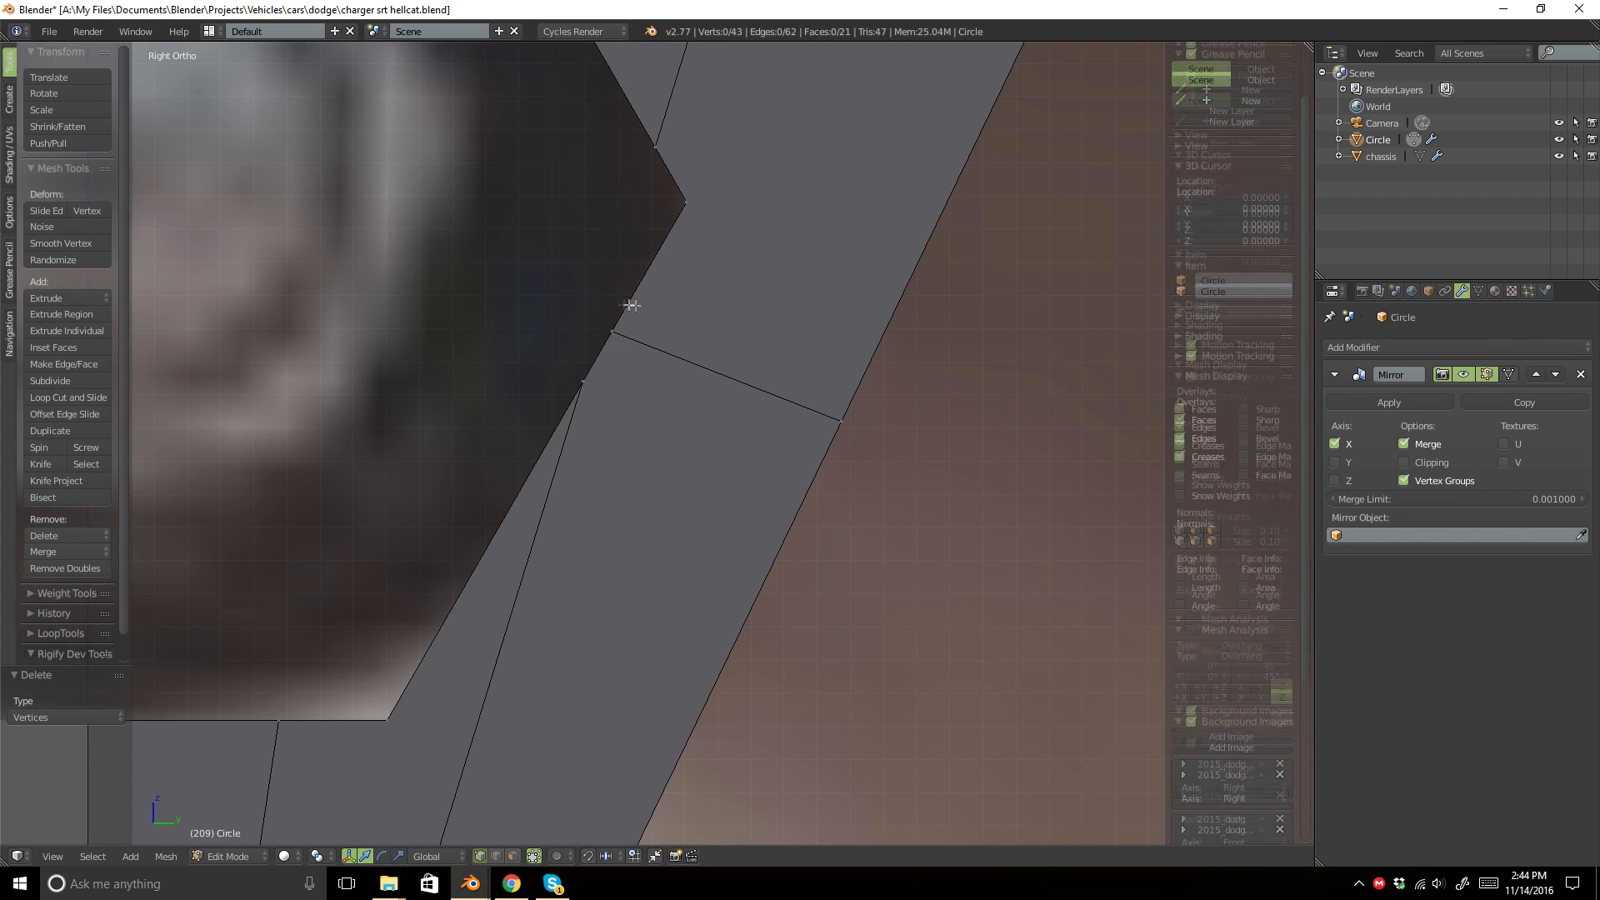
Merge the stray vertex beside the hexagonal hole's upper corner into that corner, using At Last.
scroll(584, 192, up, 3)
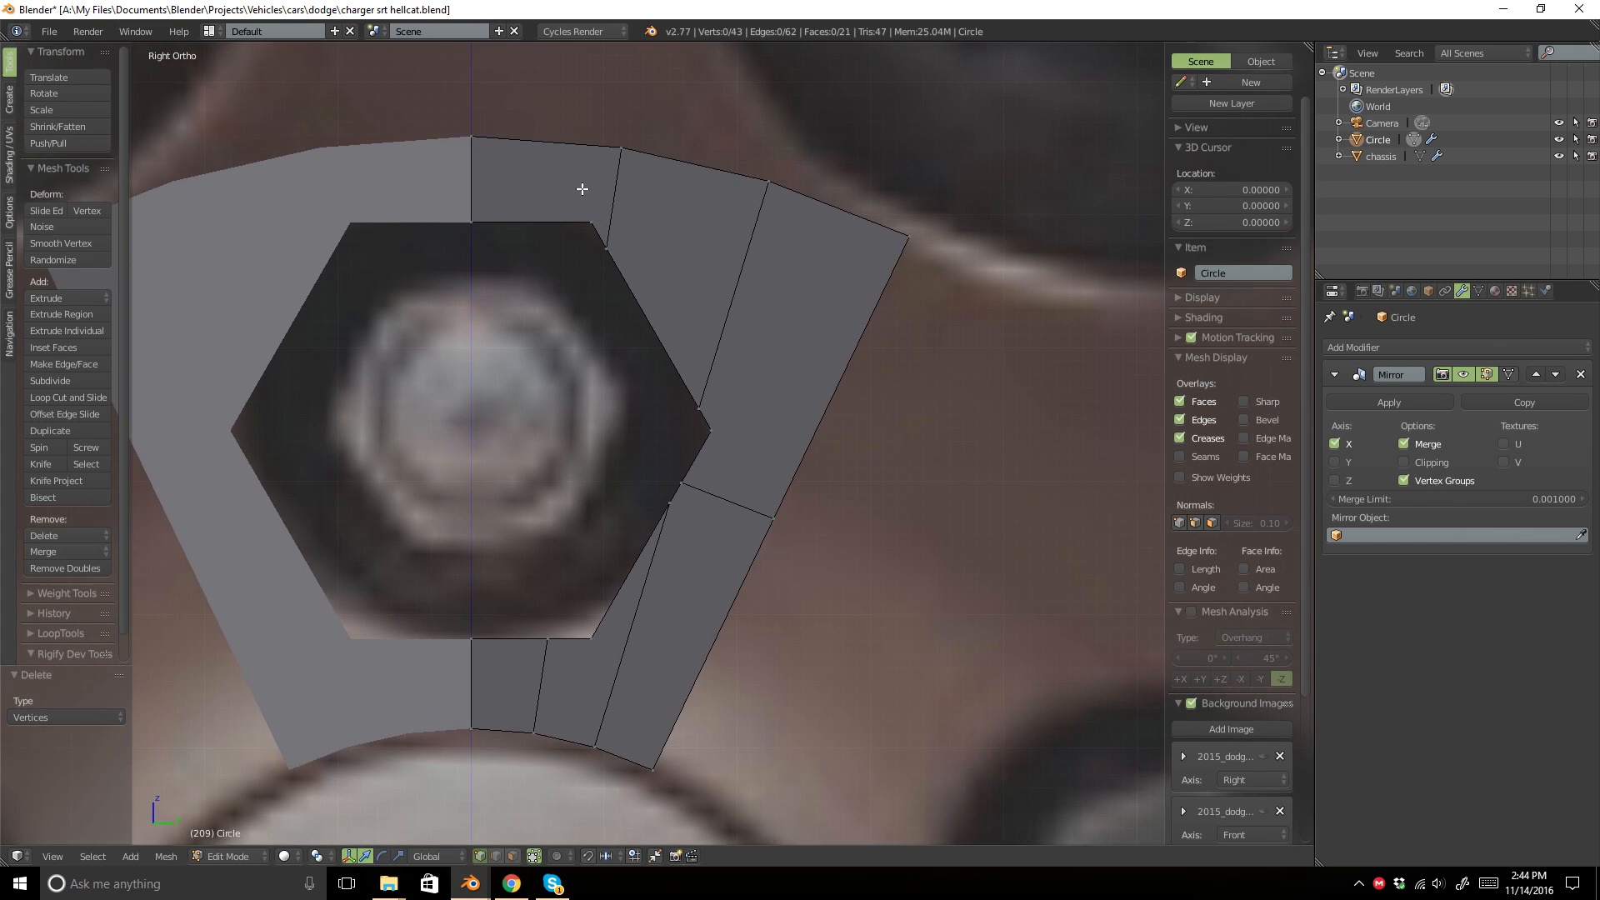
right_click(583, 183)
right_click(583, 183)
right_click(600, 202)
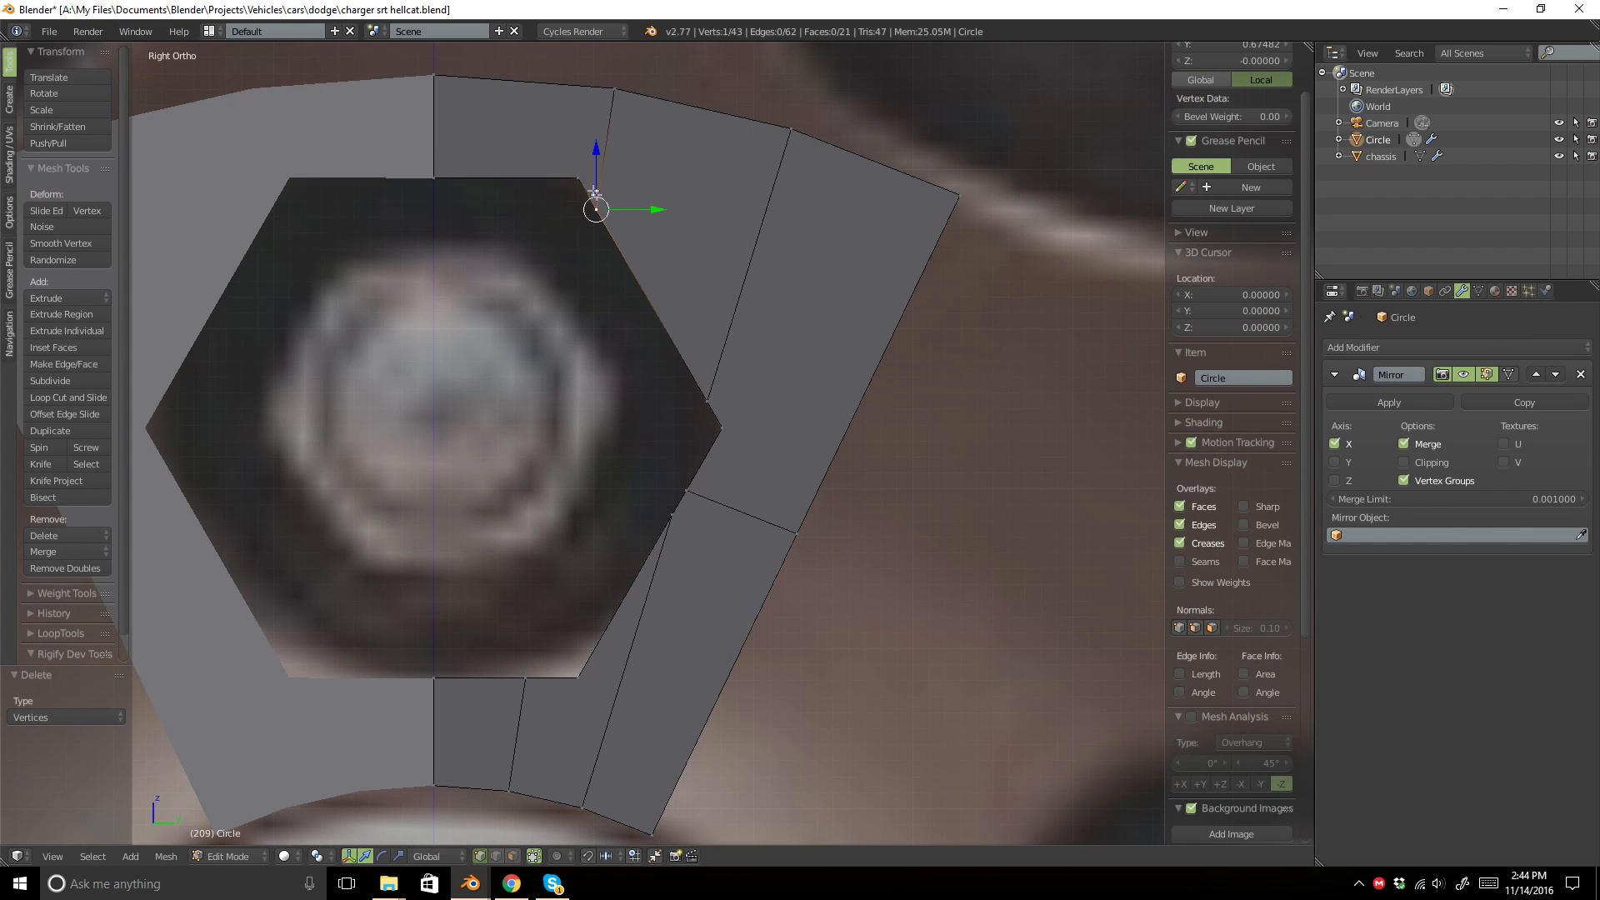
shift+right_click(574, 165)
key(alt+m)
click(574, 165)
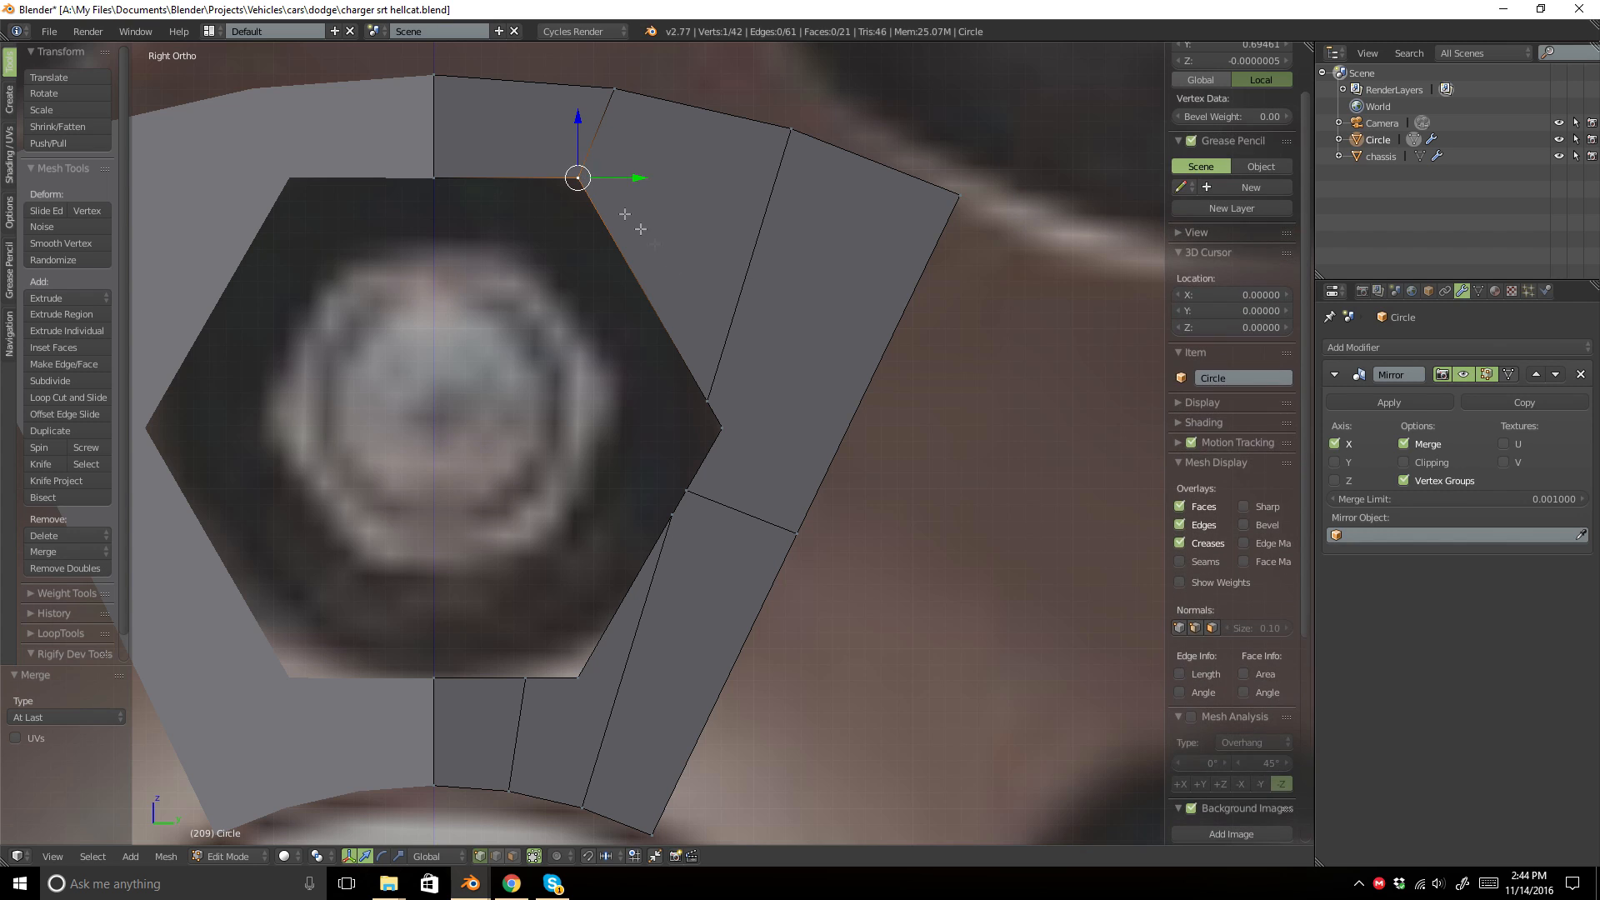
Merge the stray vertices near the hexagonal hole's side corner and lower corner into those corners, using At Last.
right_click(719, 428)
right_click(706, 402)
shift+right_click(727, 424)
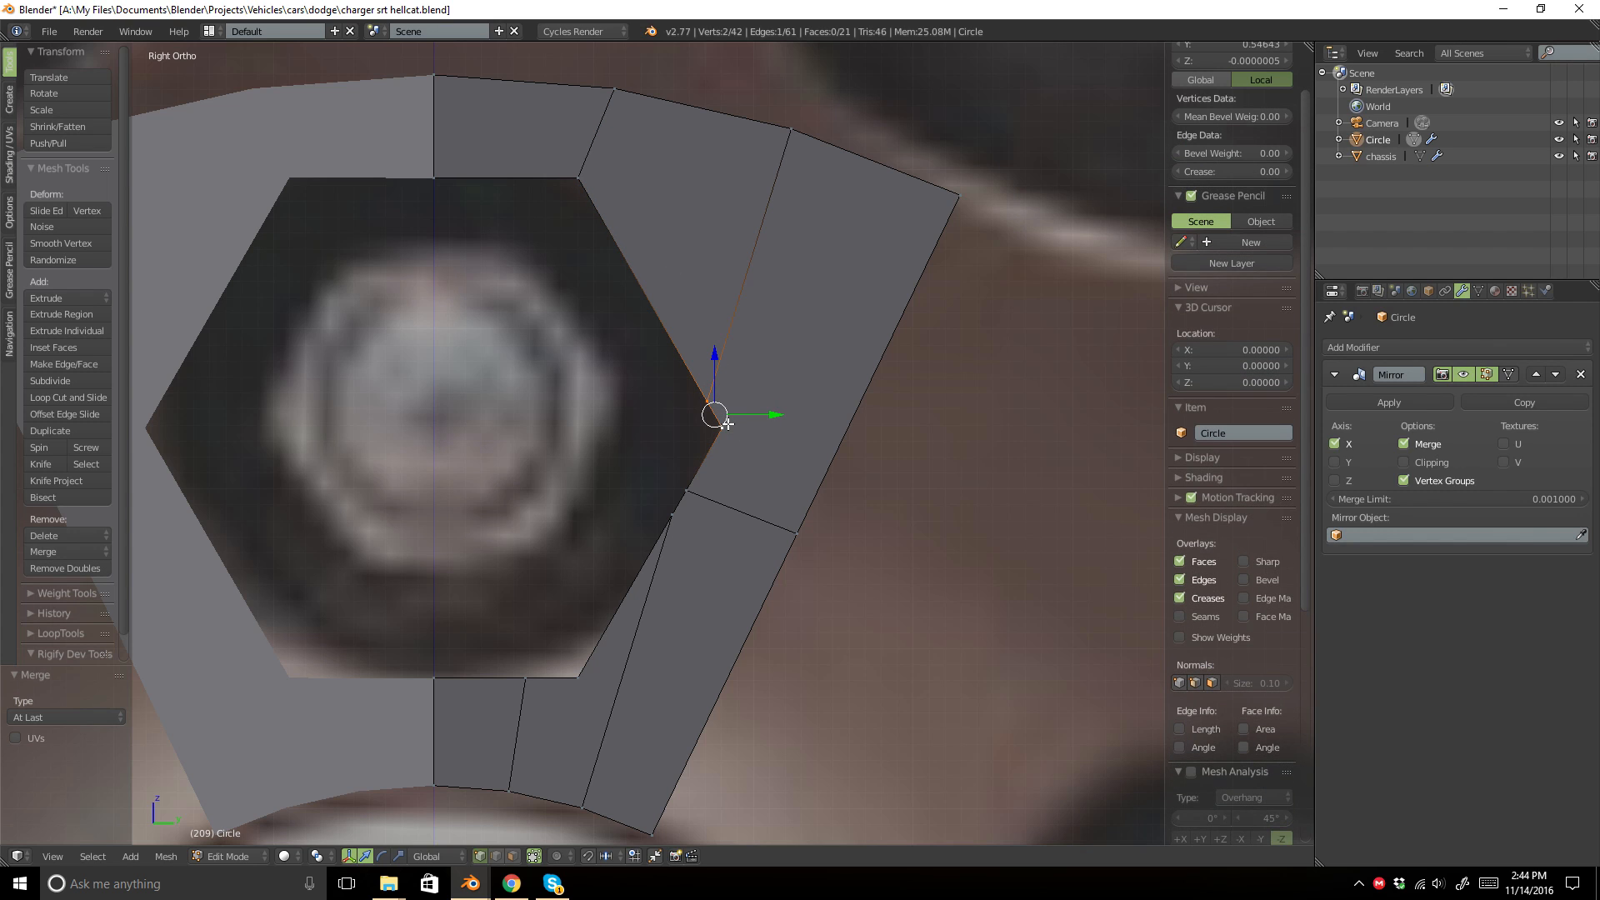
key(alt+m)
click(716, 427)
right_click(525, 670)
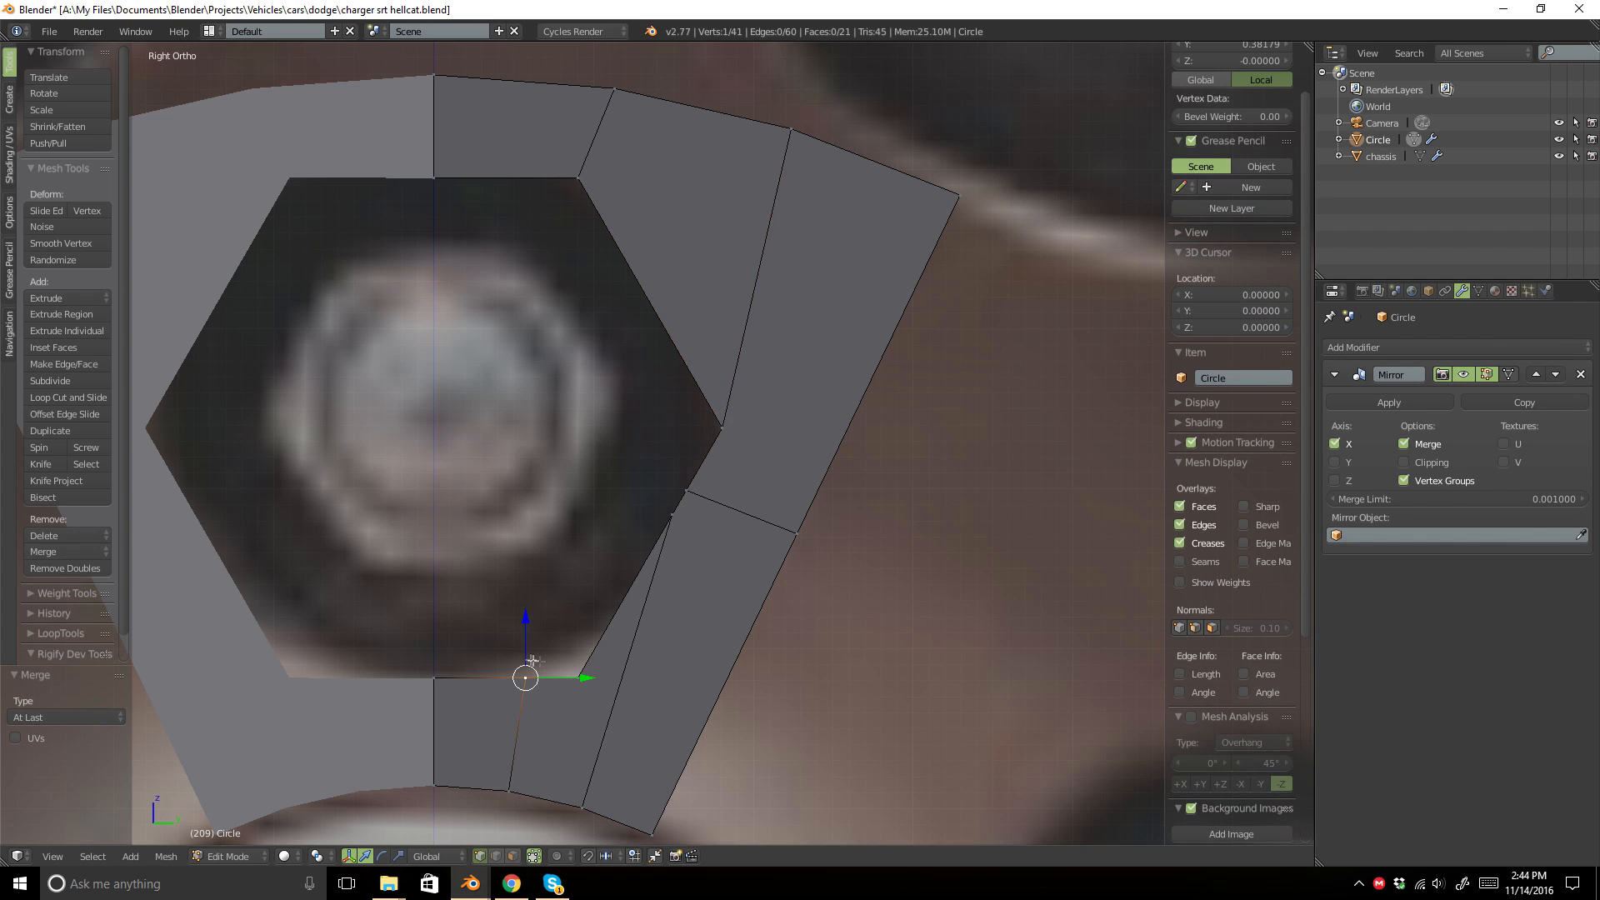
shift+right_click(566, 666)
key(alt+m)
click(571, 631)
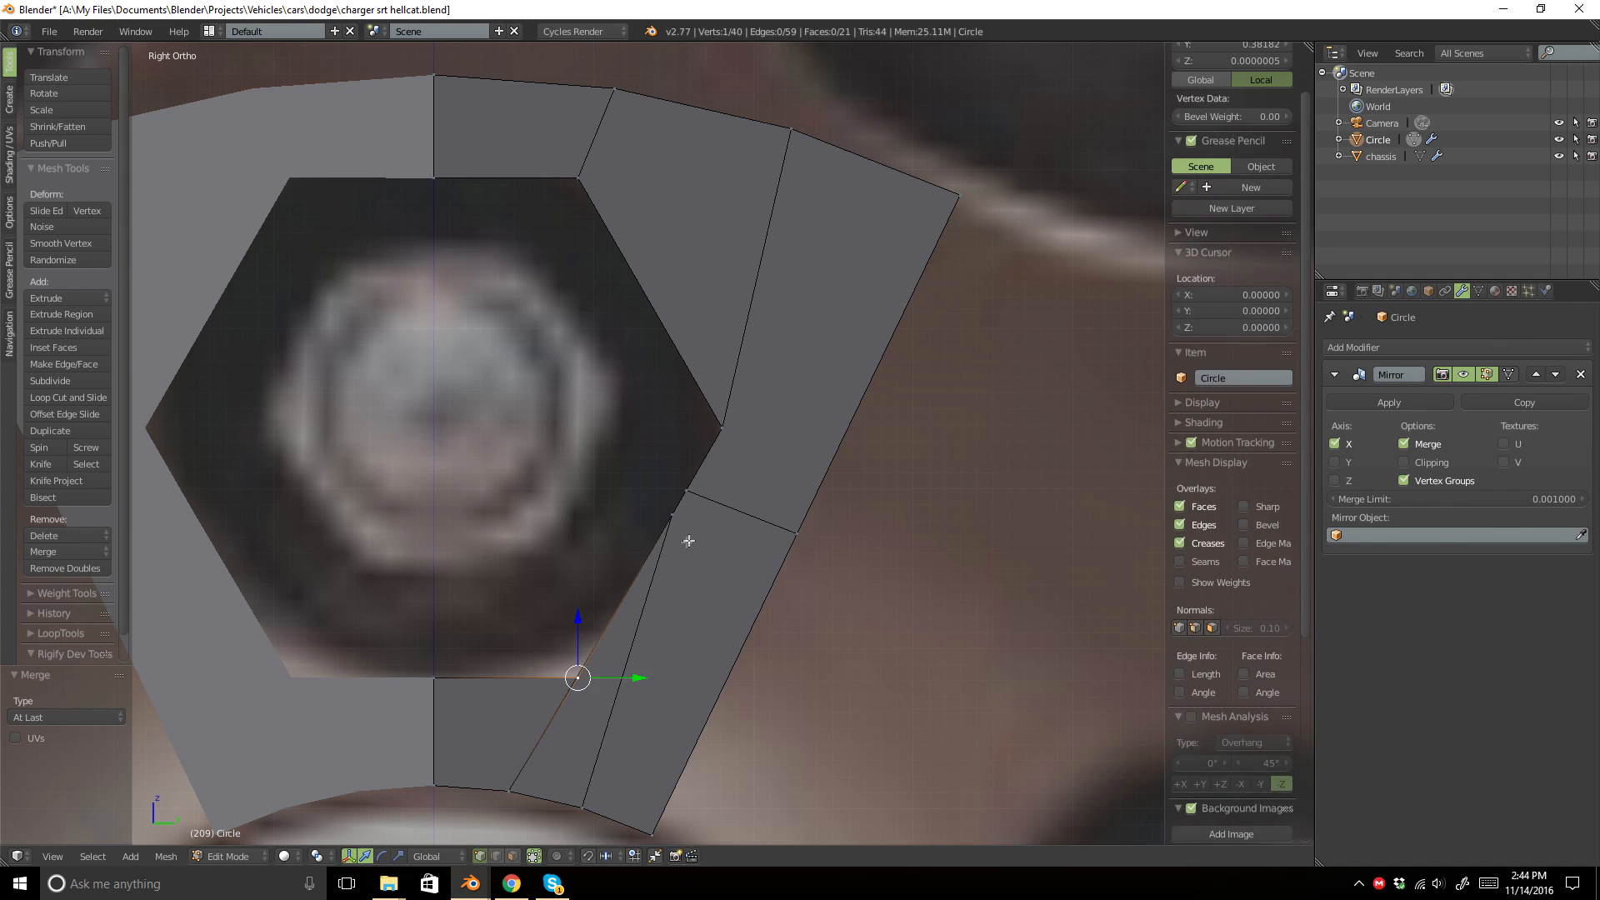
Merge the two extra vertices on the hole's lower slanted edge together and into the side corner, using At Last.
scroll(679, 542, up, 3)
right_click(673, 561)
shift+right_click(714, 529)
key(alt+m)
click(713, 534)
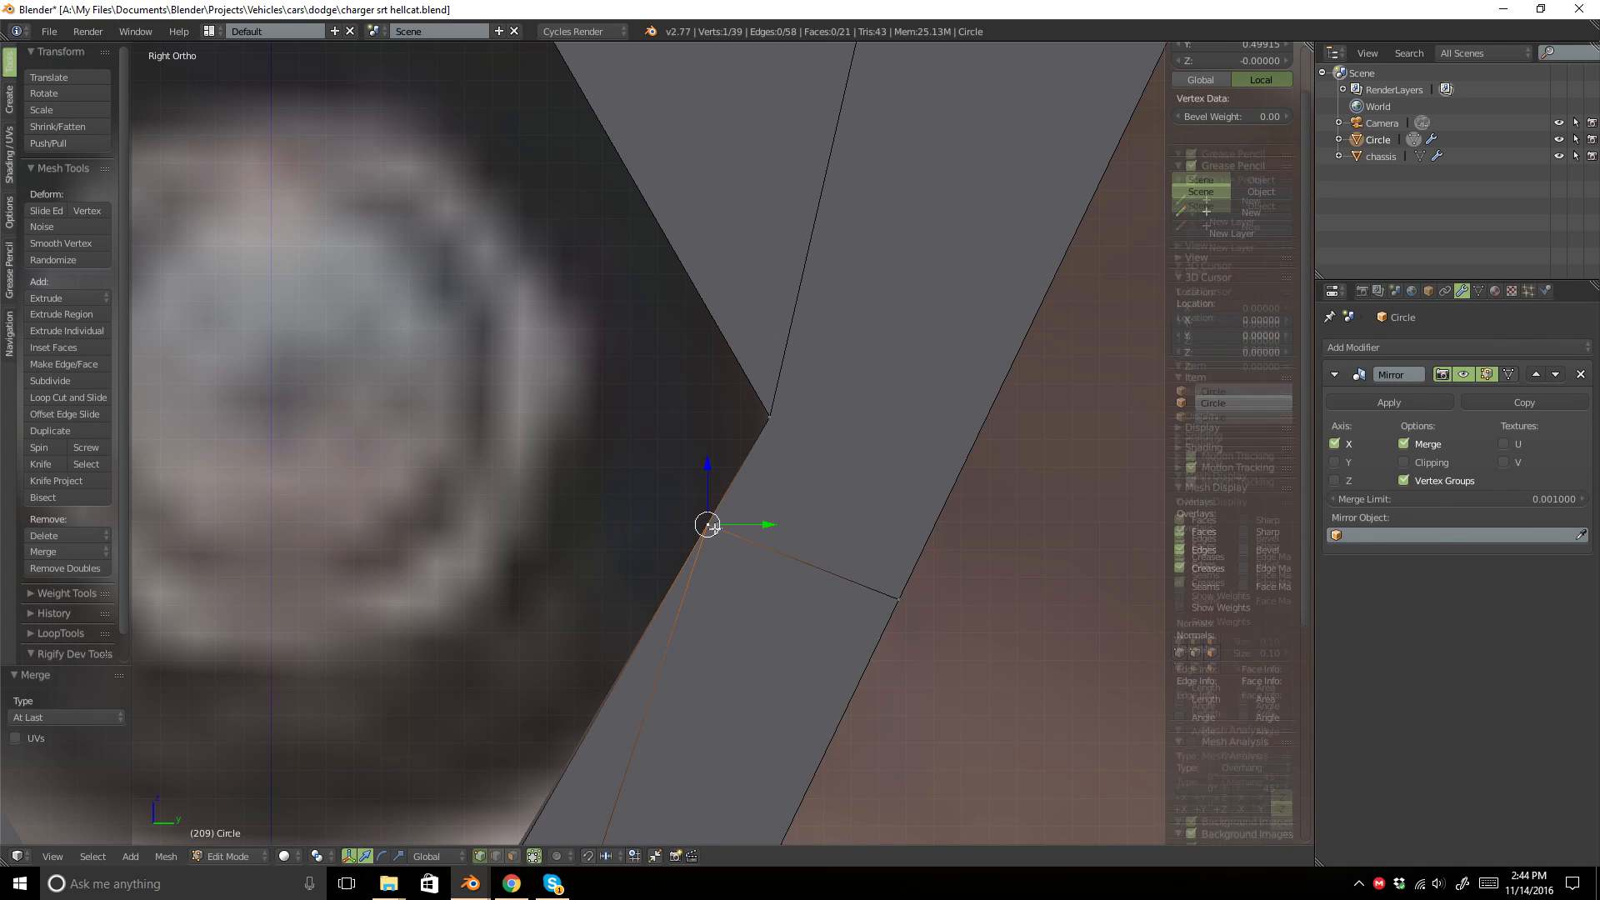
shift+right_click(771, 426)
key(alt+m)
click(754, 428)
scroll(775, 466, down, 4)
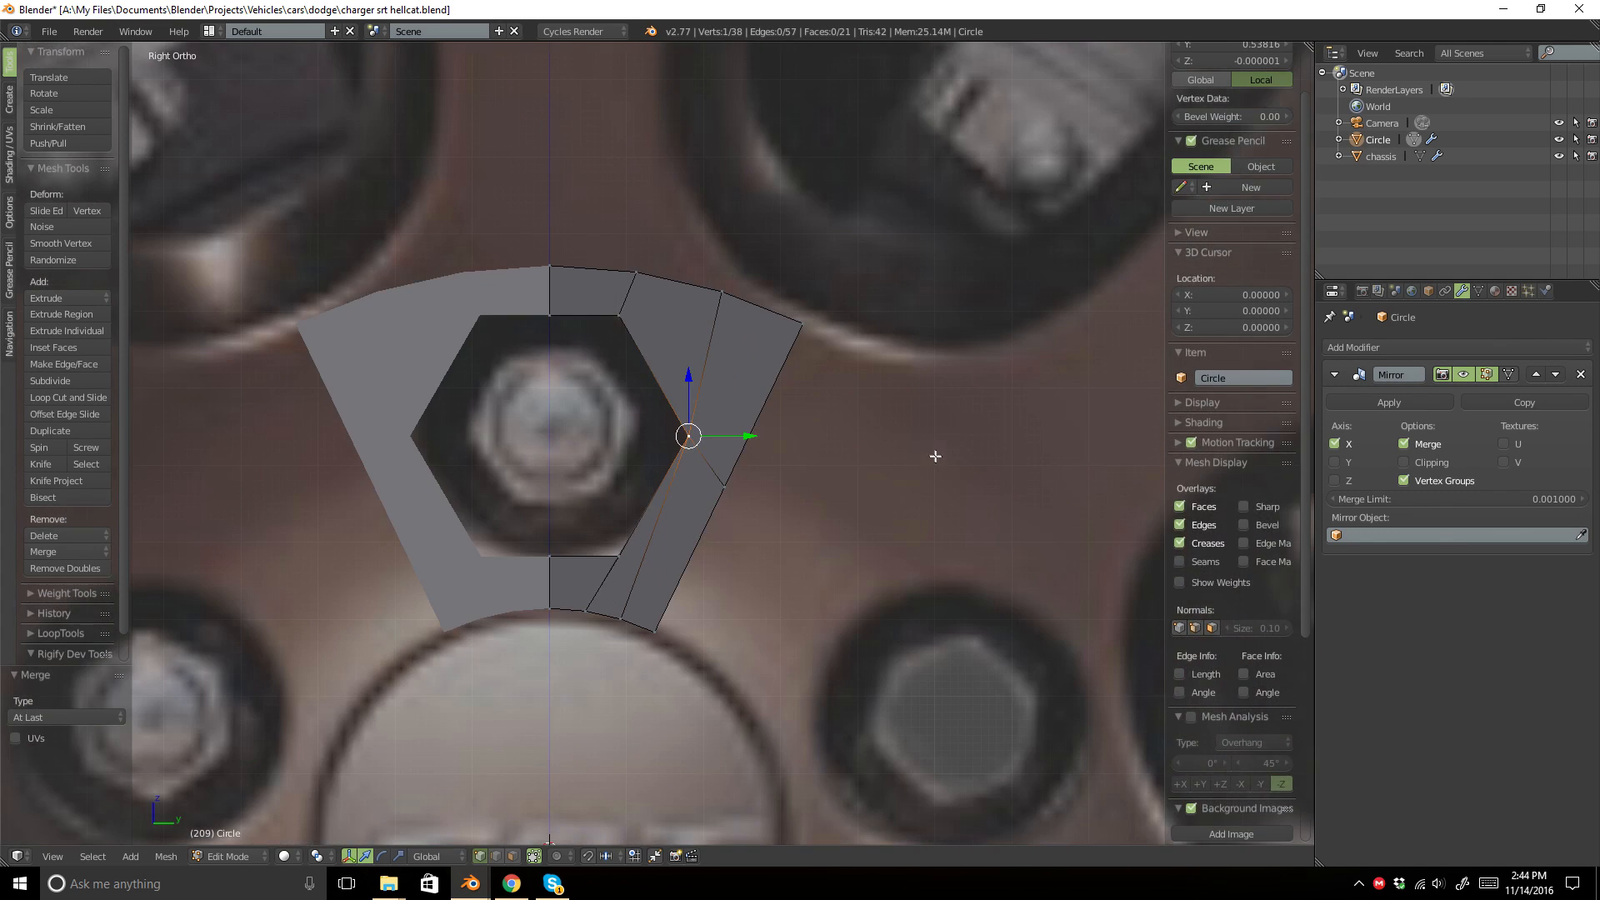
Slide the middle vertex of the hub section's outer side edge upward, nearly level with the hole's side corner.
key(a)
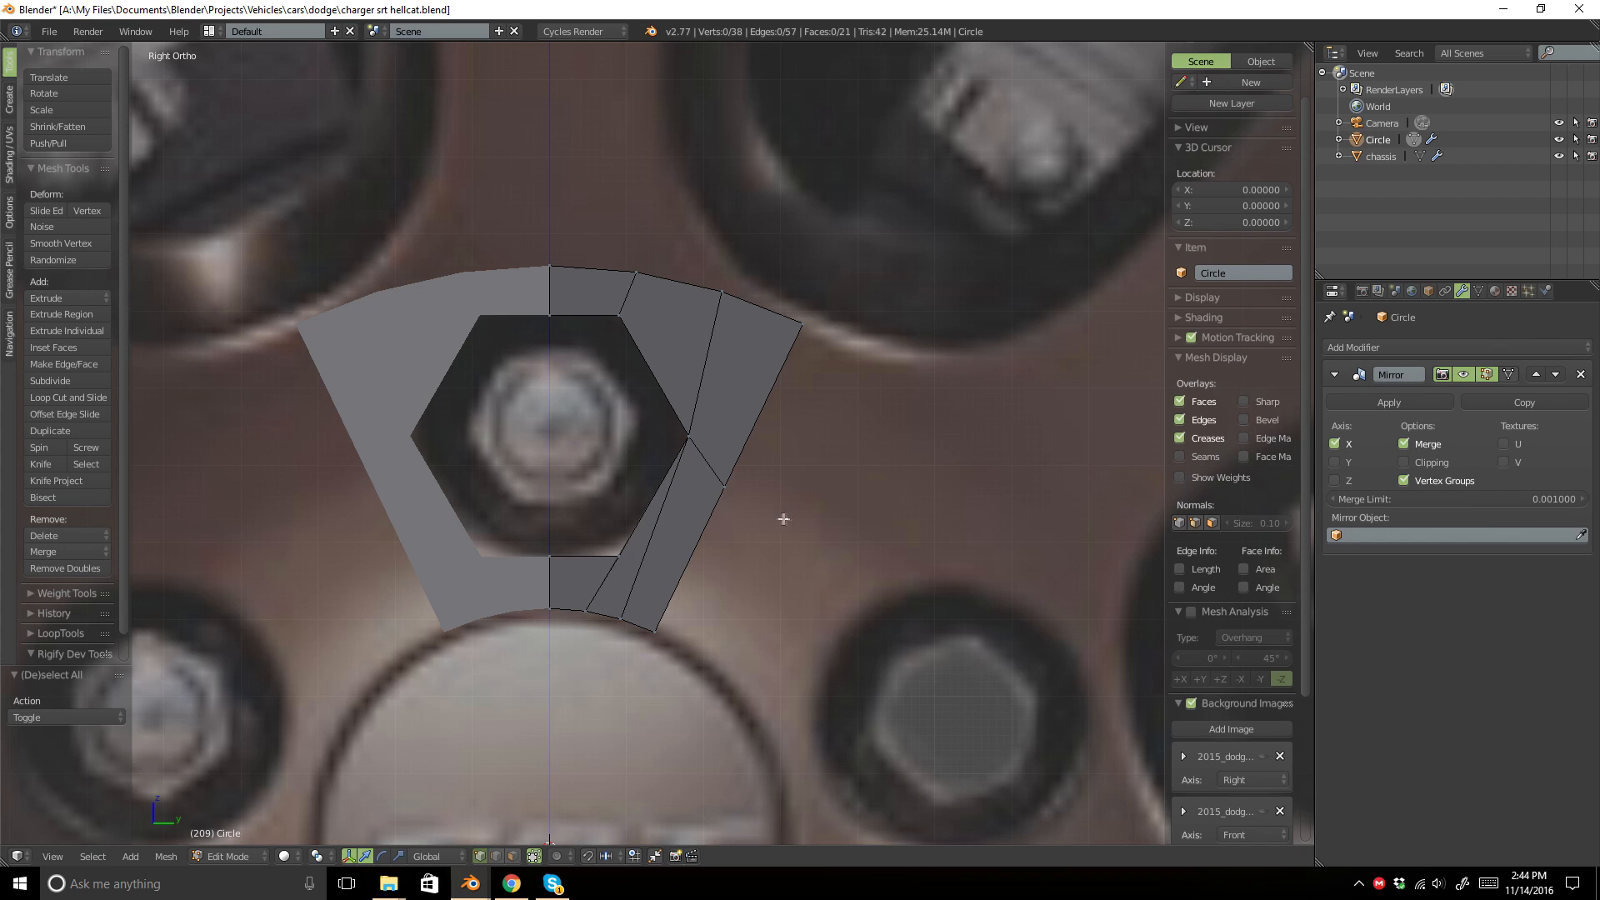
right_click(715, 473)
key(shift+v)
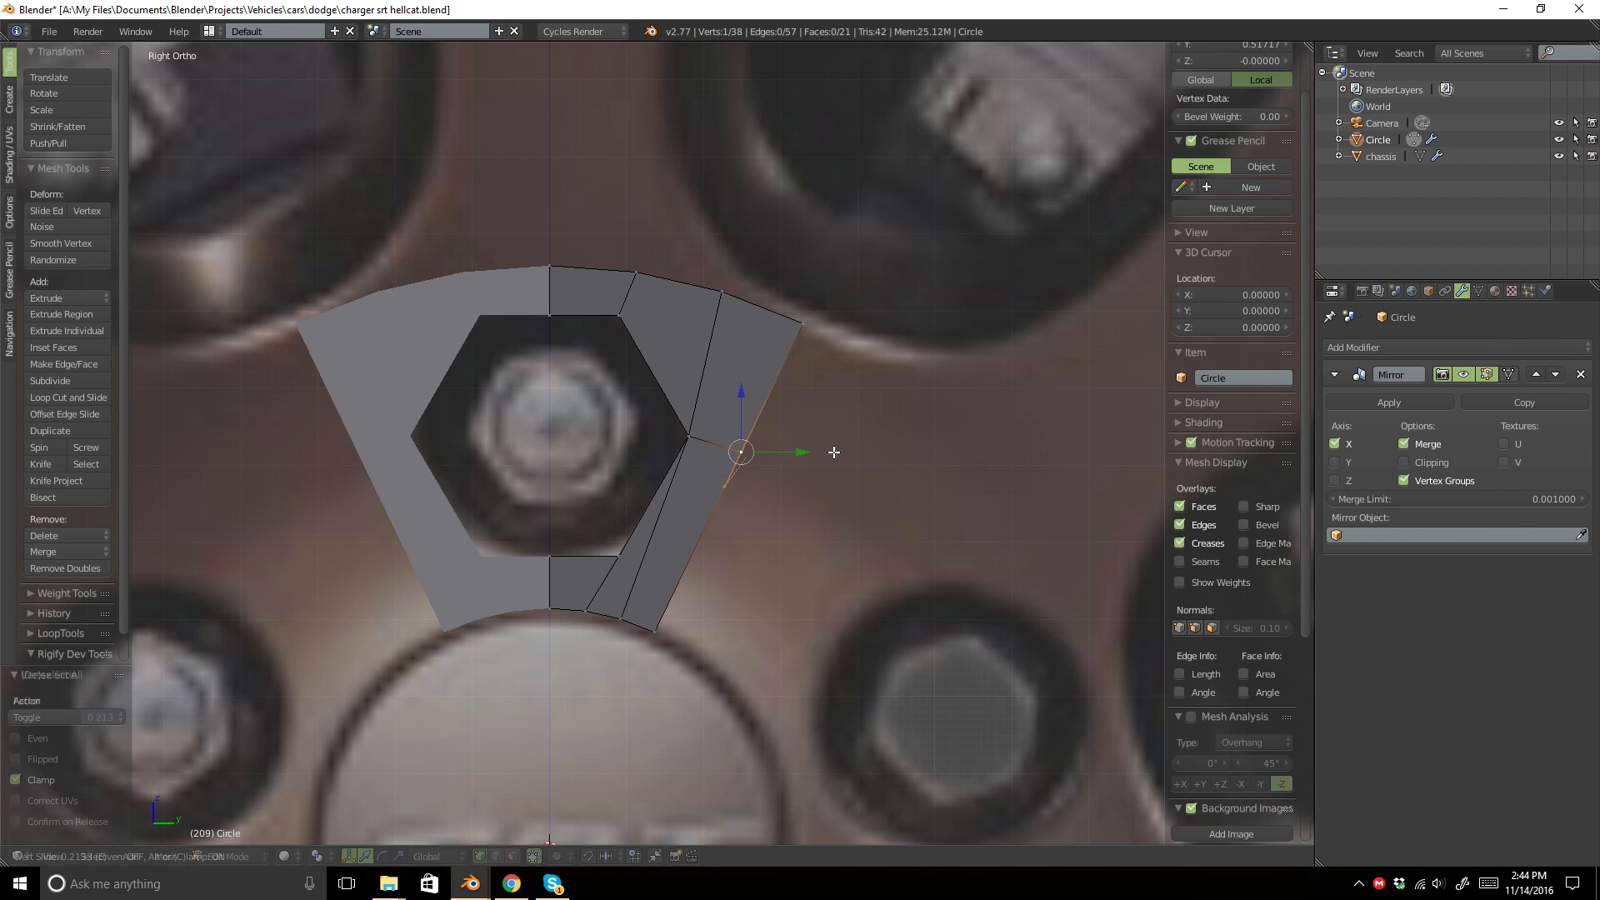
click(833, 451)
key(a)
Knife-cut an edge from the hole's upper corner across to the hub section's outer side edge.
key(k)
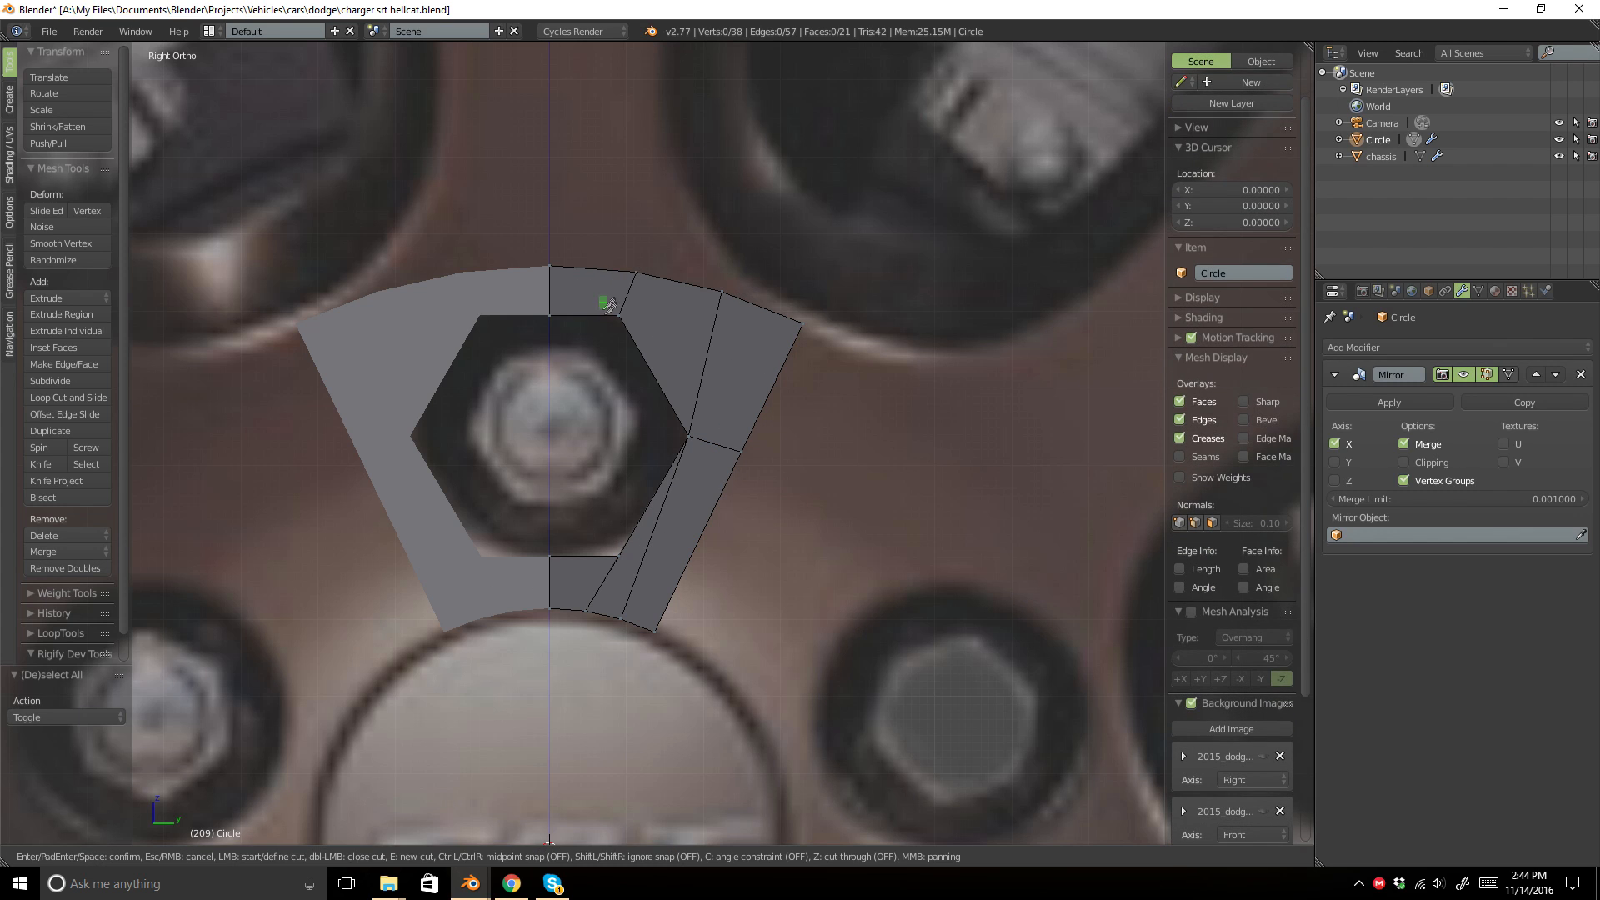
click(783, 367)
key(Return)
key(a)
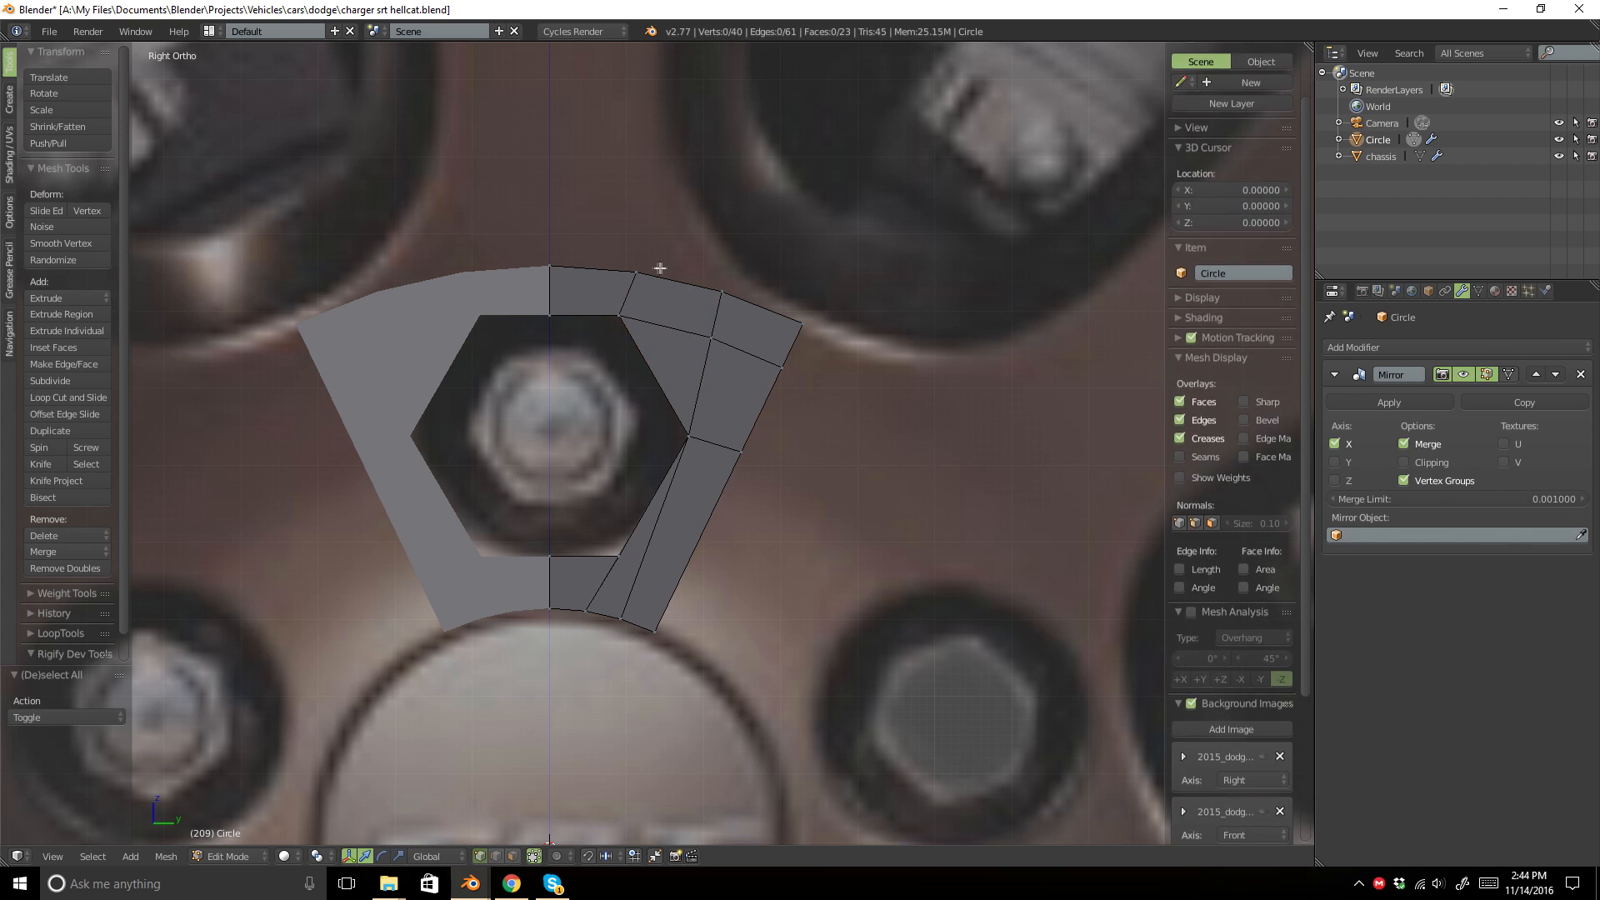
key(k)
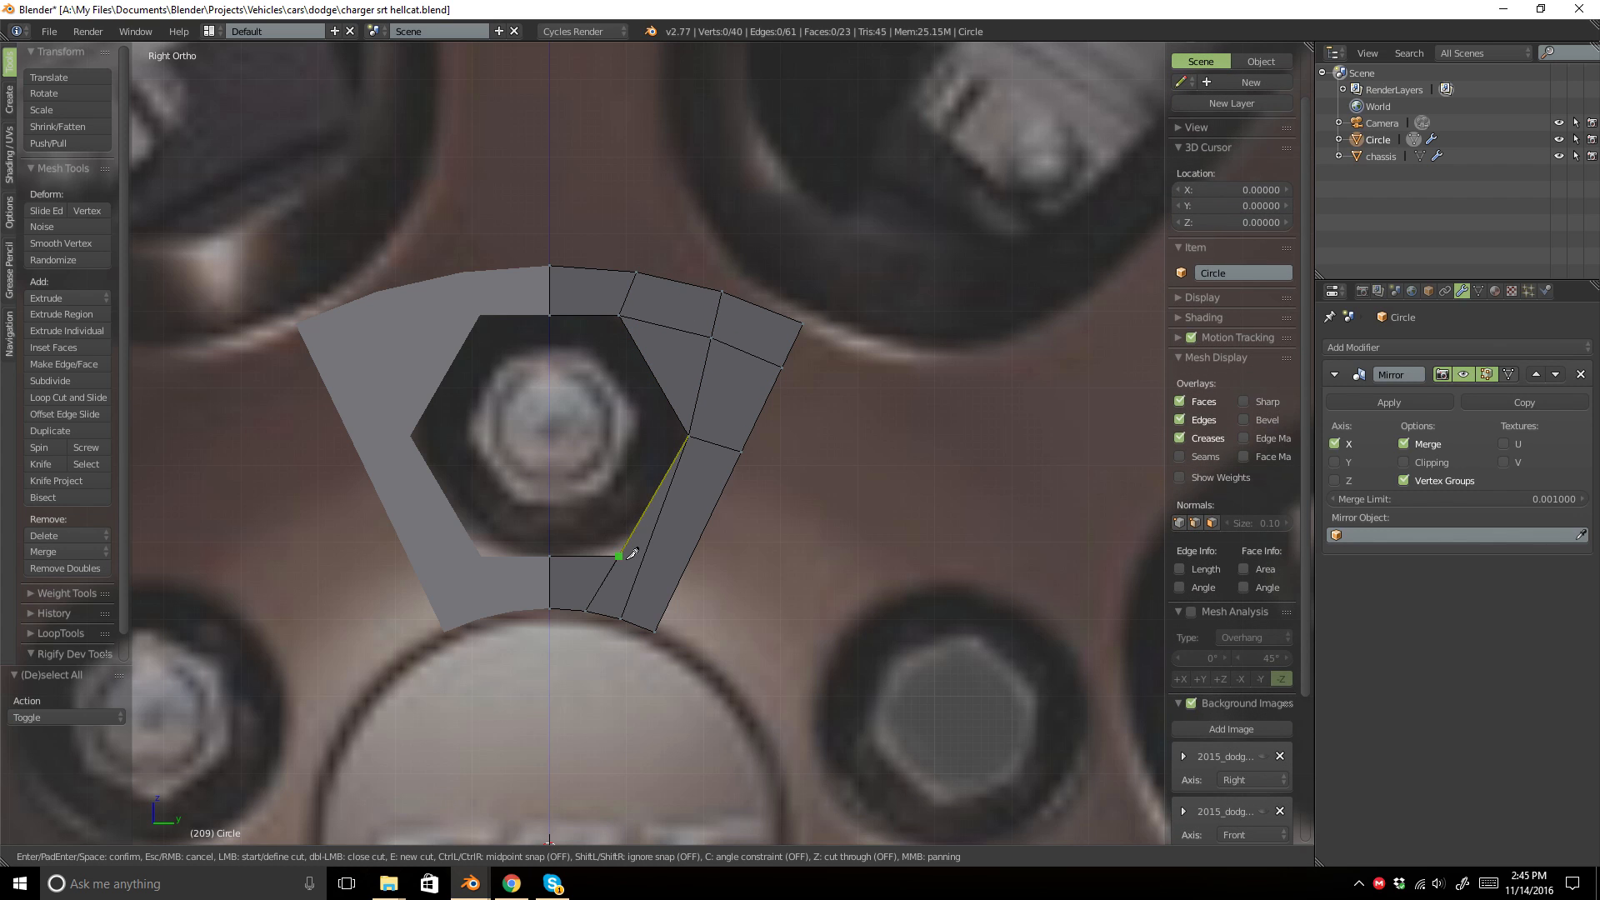
scroll(610, 541, up, 3)
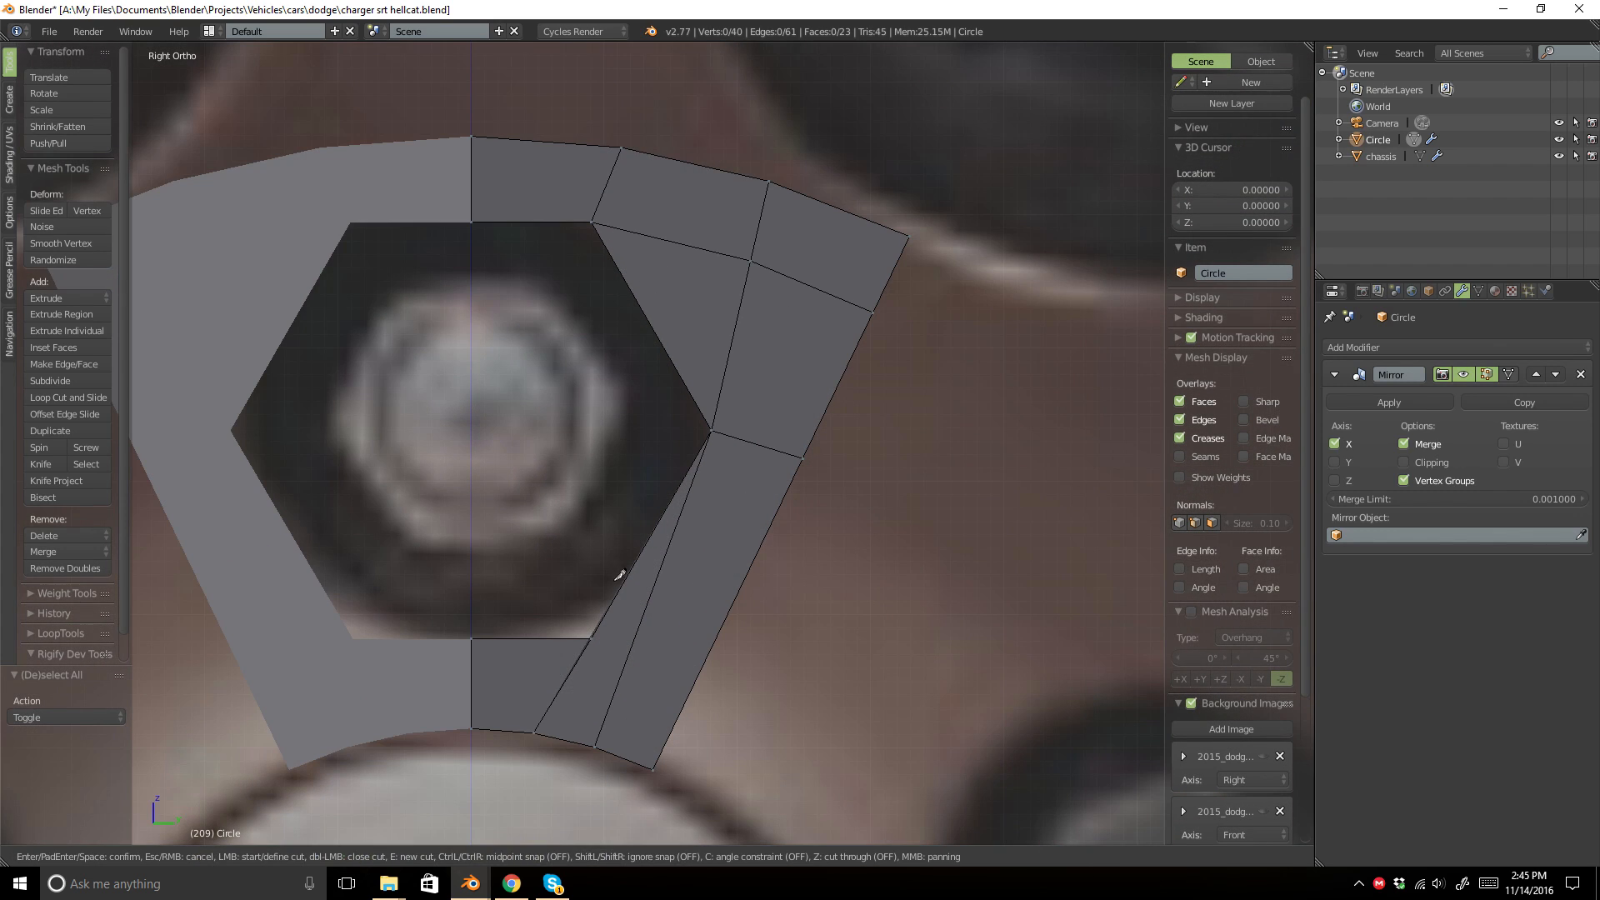
key(Escape)
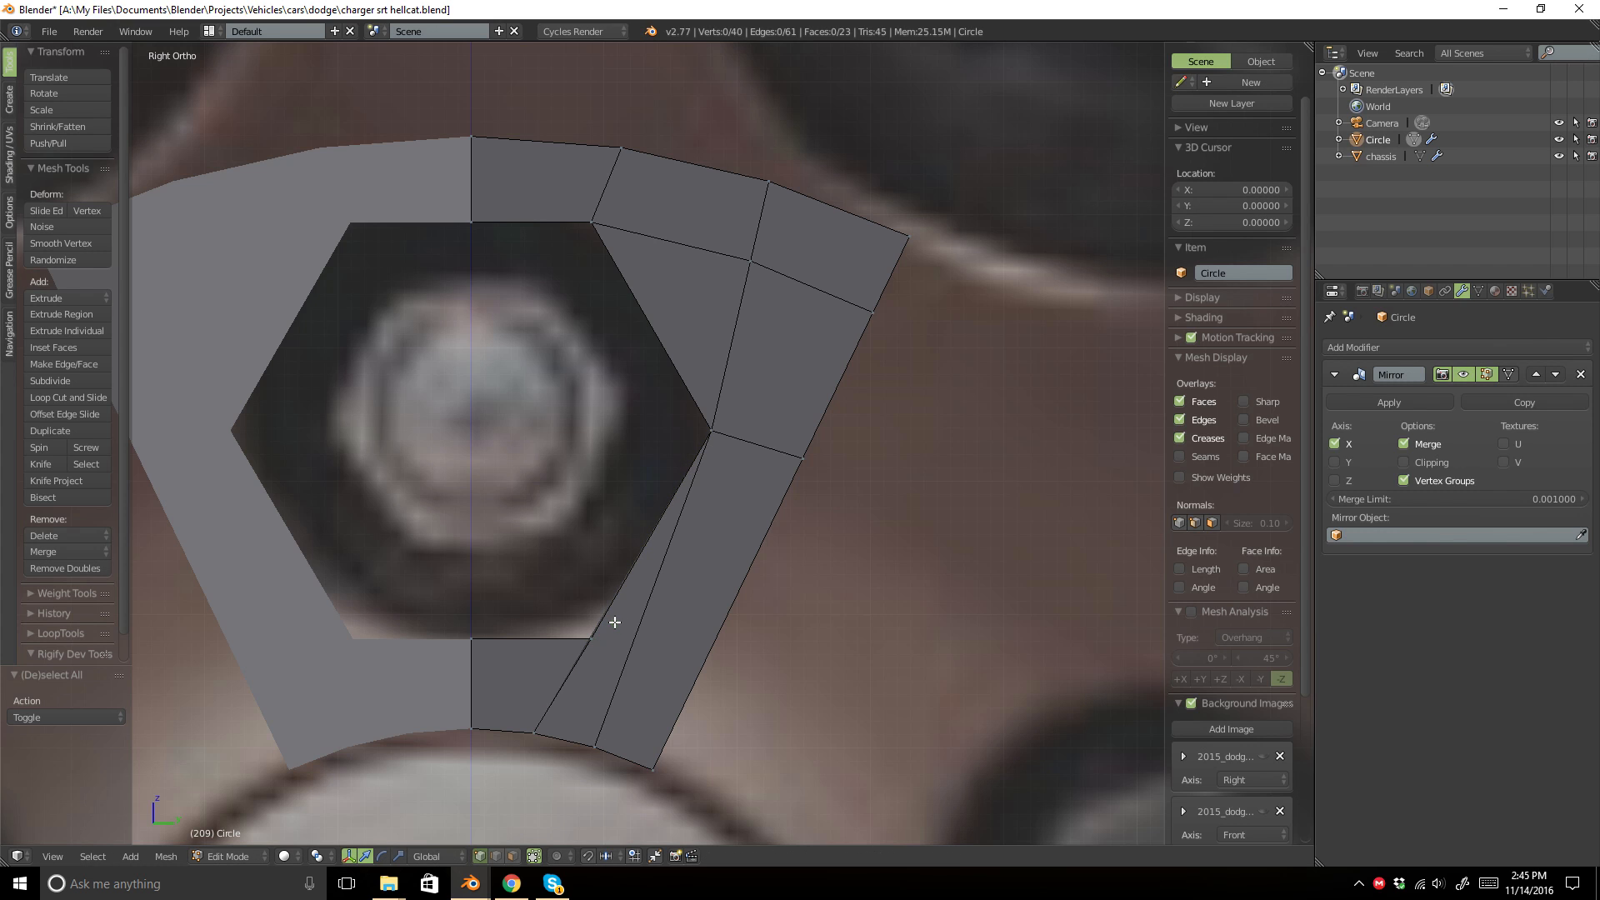
Move the hole's lower corner vertex about -0.003 along Y and knife-cut from it to the hub section's outer side edge.
shift+middle_drag(614, 621, 635, 501)
scroll(635, 500, up, 2)
right_click(652, 551)
drag(658, 558, 652, 557)
key(k)
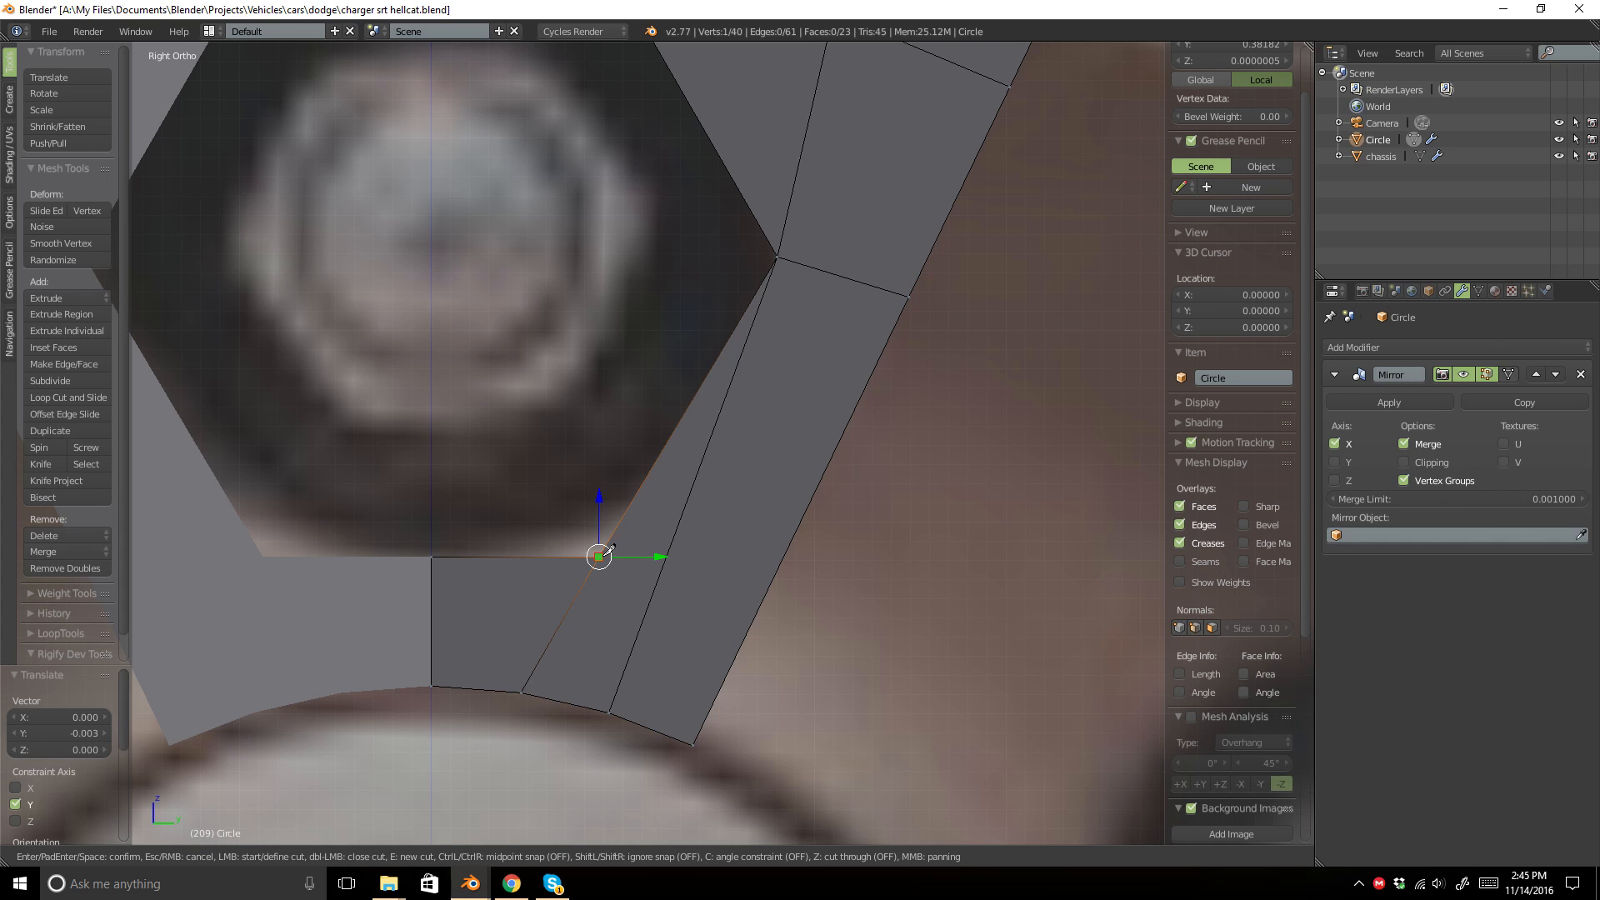
click(767, 601)
key(Return)
scroll(755, 592, down, 3)
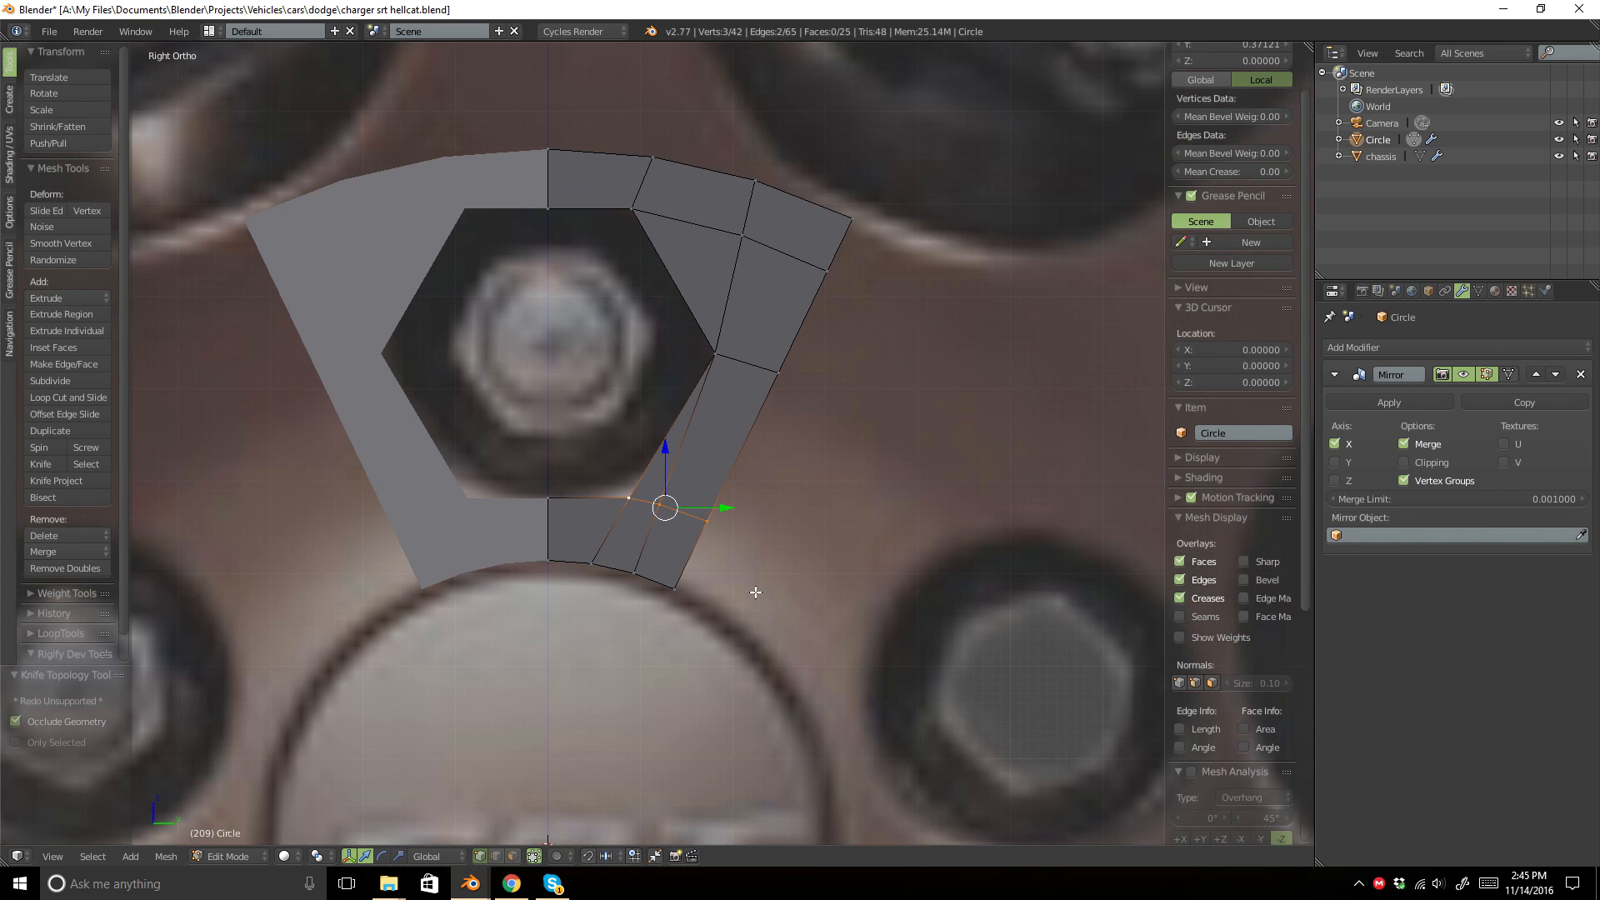
key(a)
key(ctrl+r)
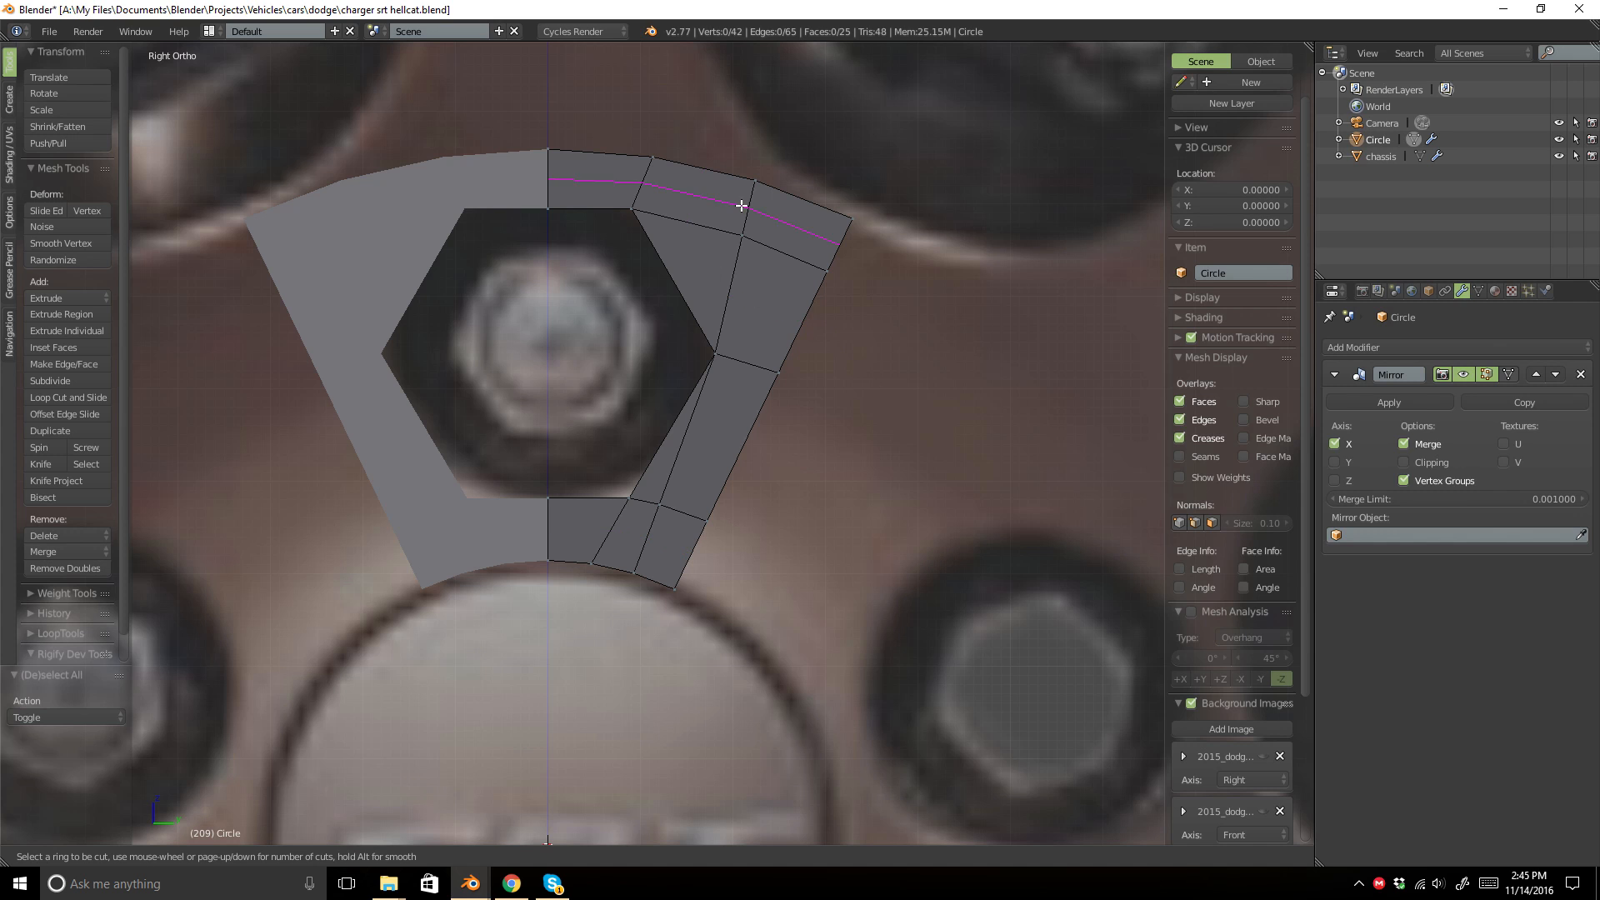
key(Escape)
Select the three vertices of the hub section's upper edge nearest the mirror line and try to extrude them up along the spoke.
shift+middle_drag(740, 339, 508, 368)
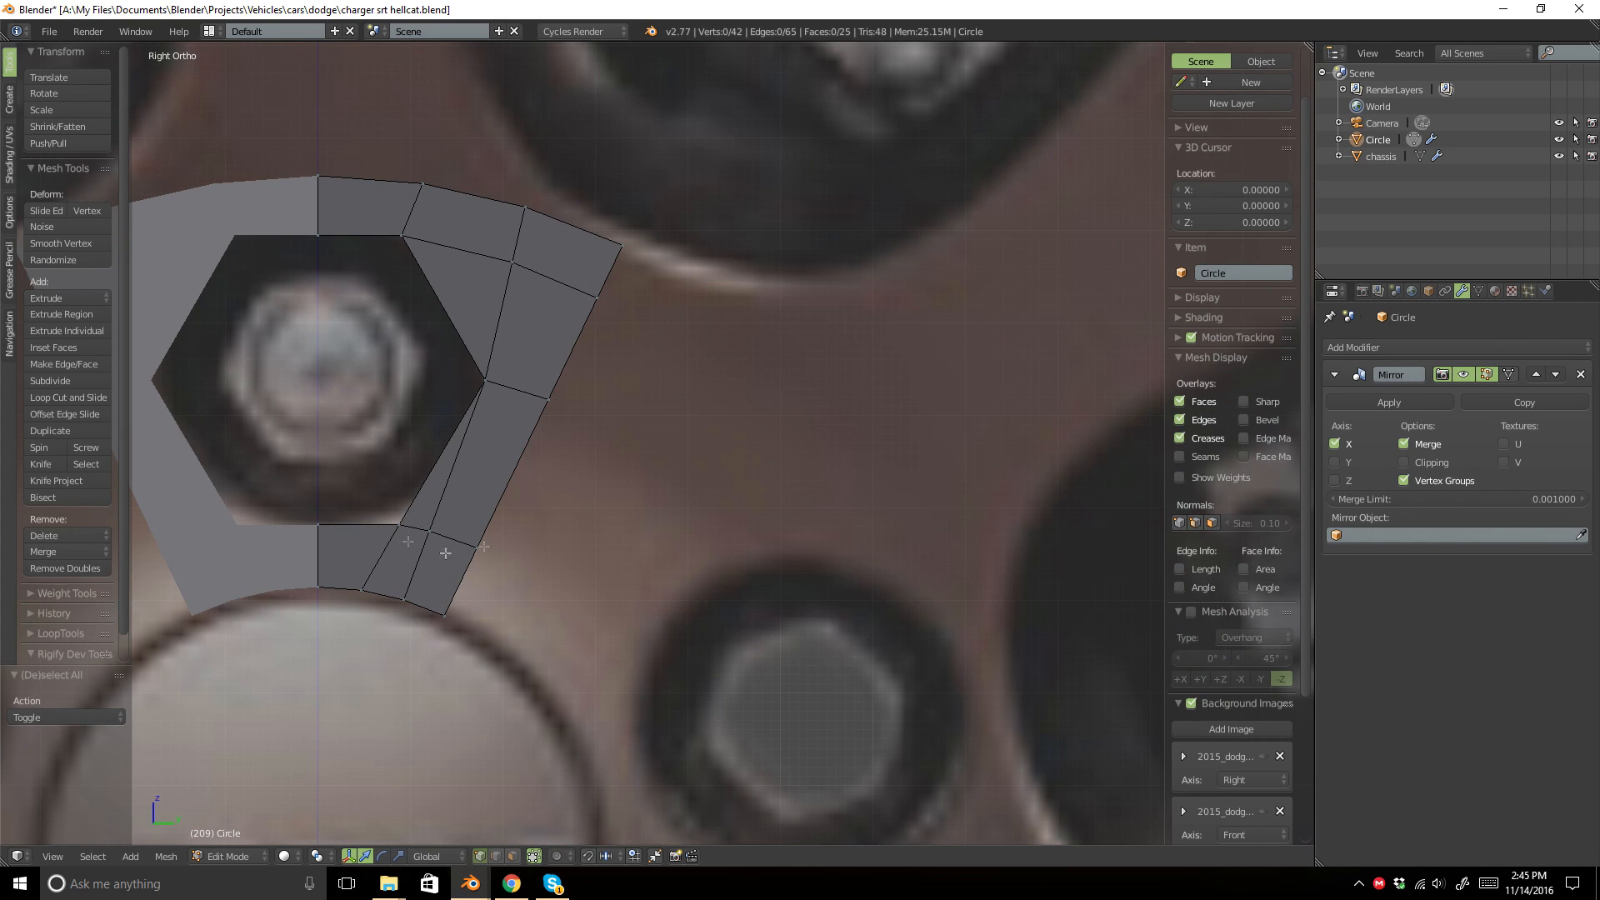
shift+middle_drag(494, 303, 552, 552)
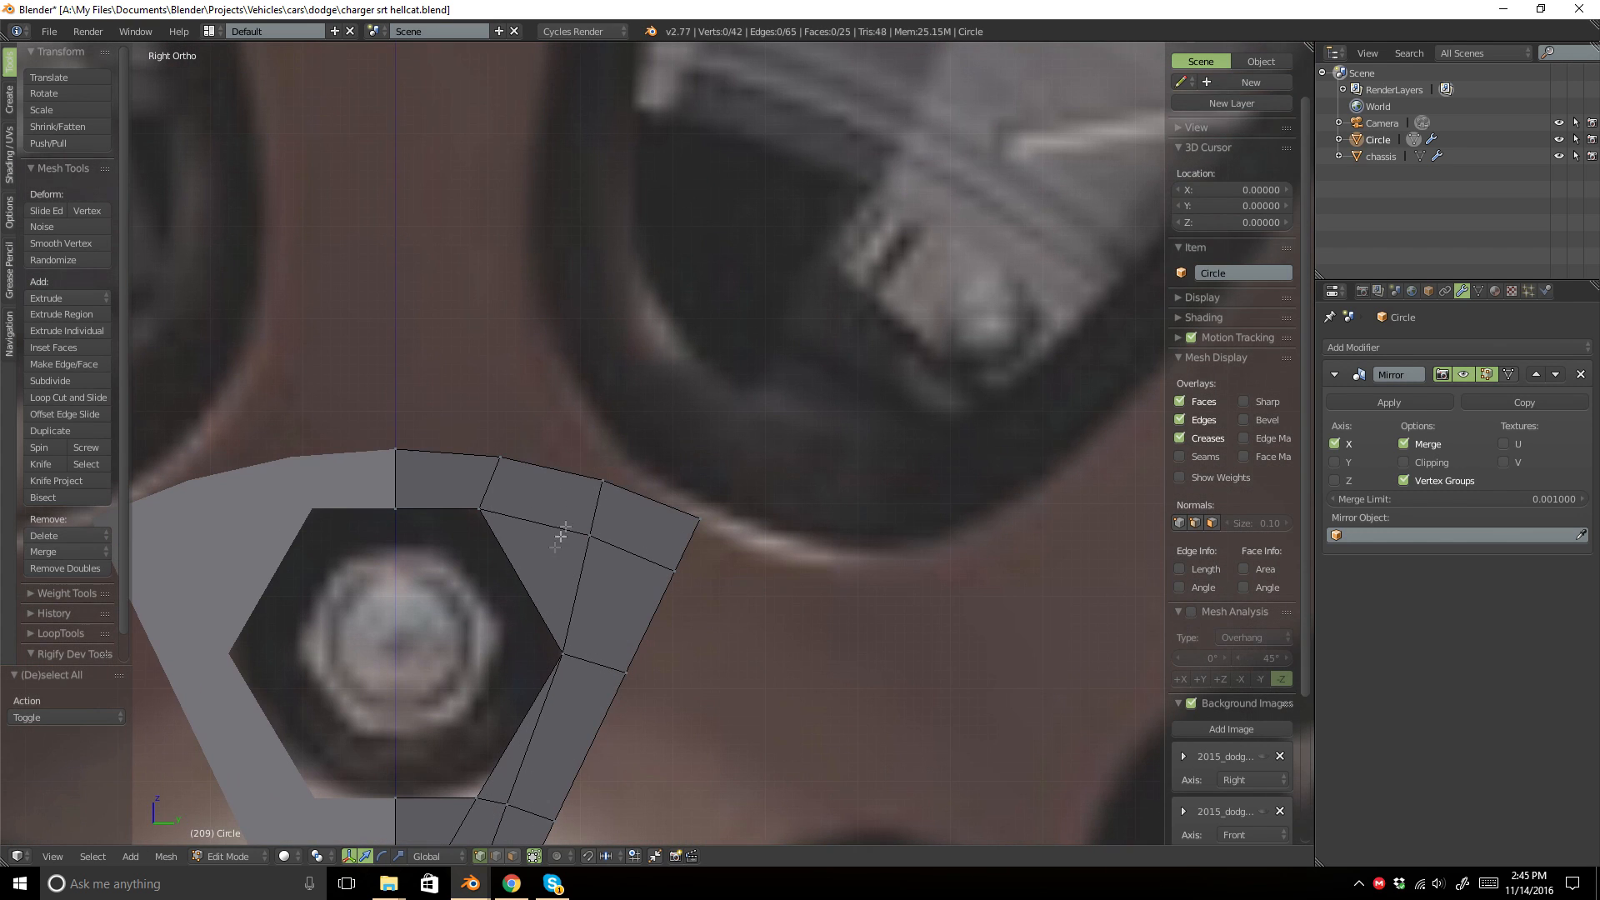
click(598, 480)
shift+click(500, 458)
shift+click(396, 450)
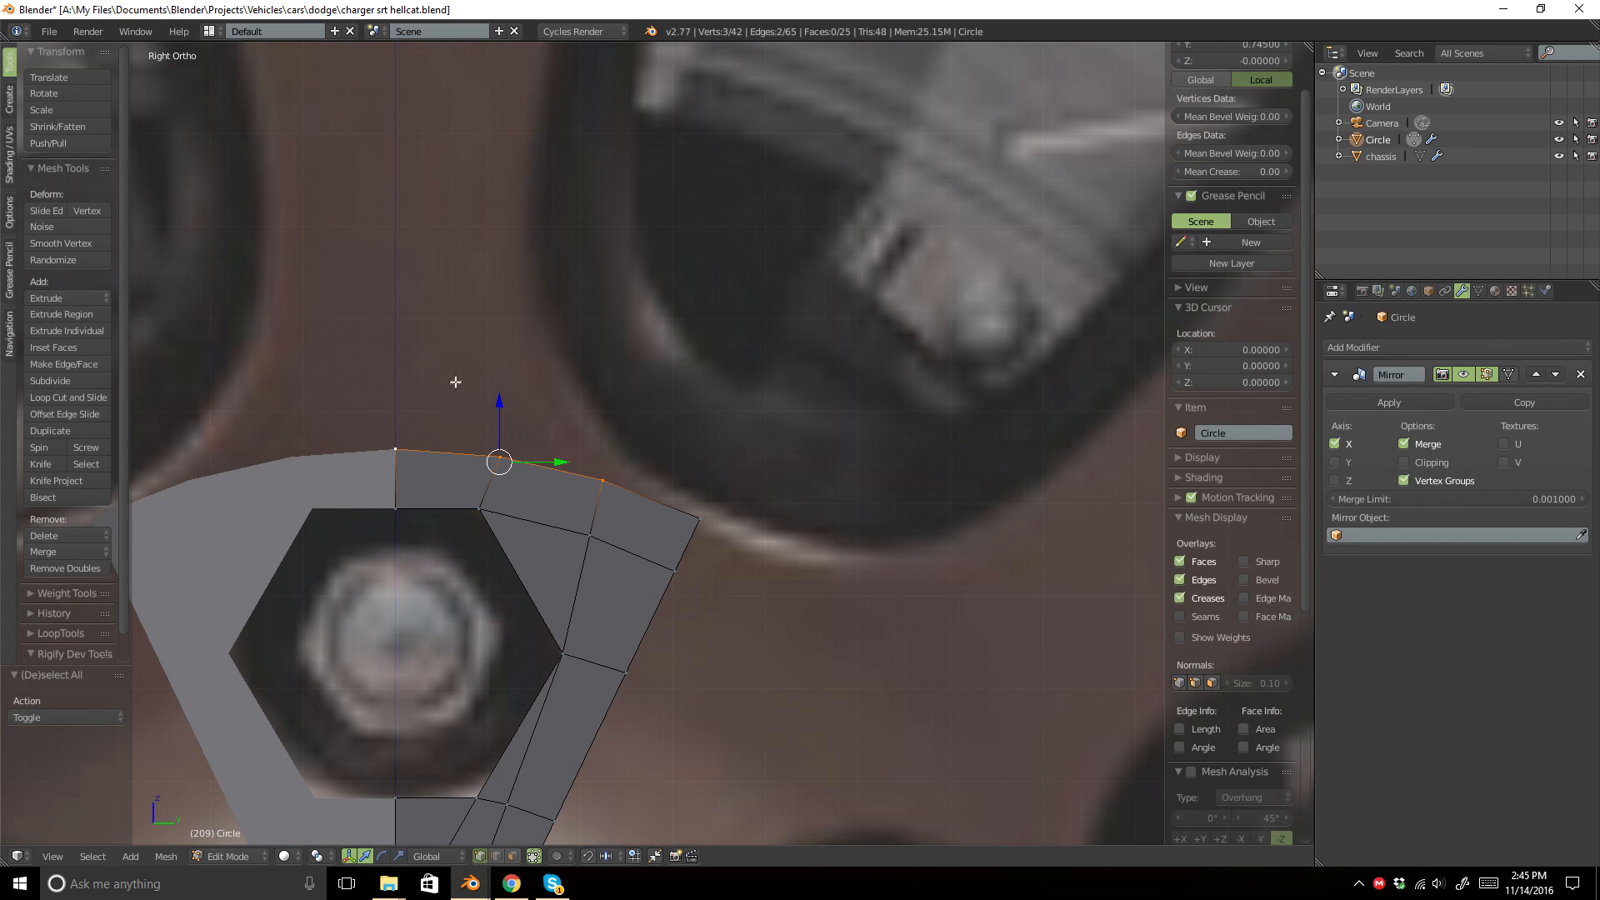
scroll(509, 419, down, 5)
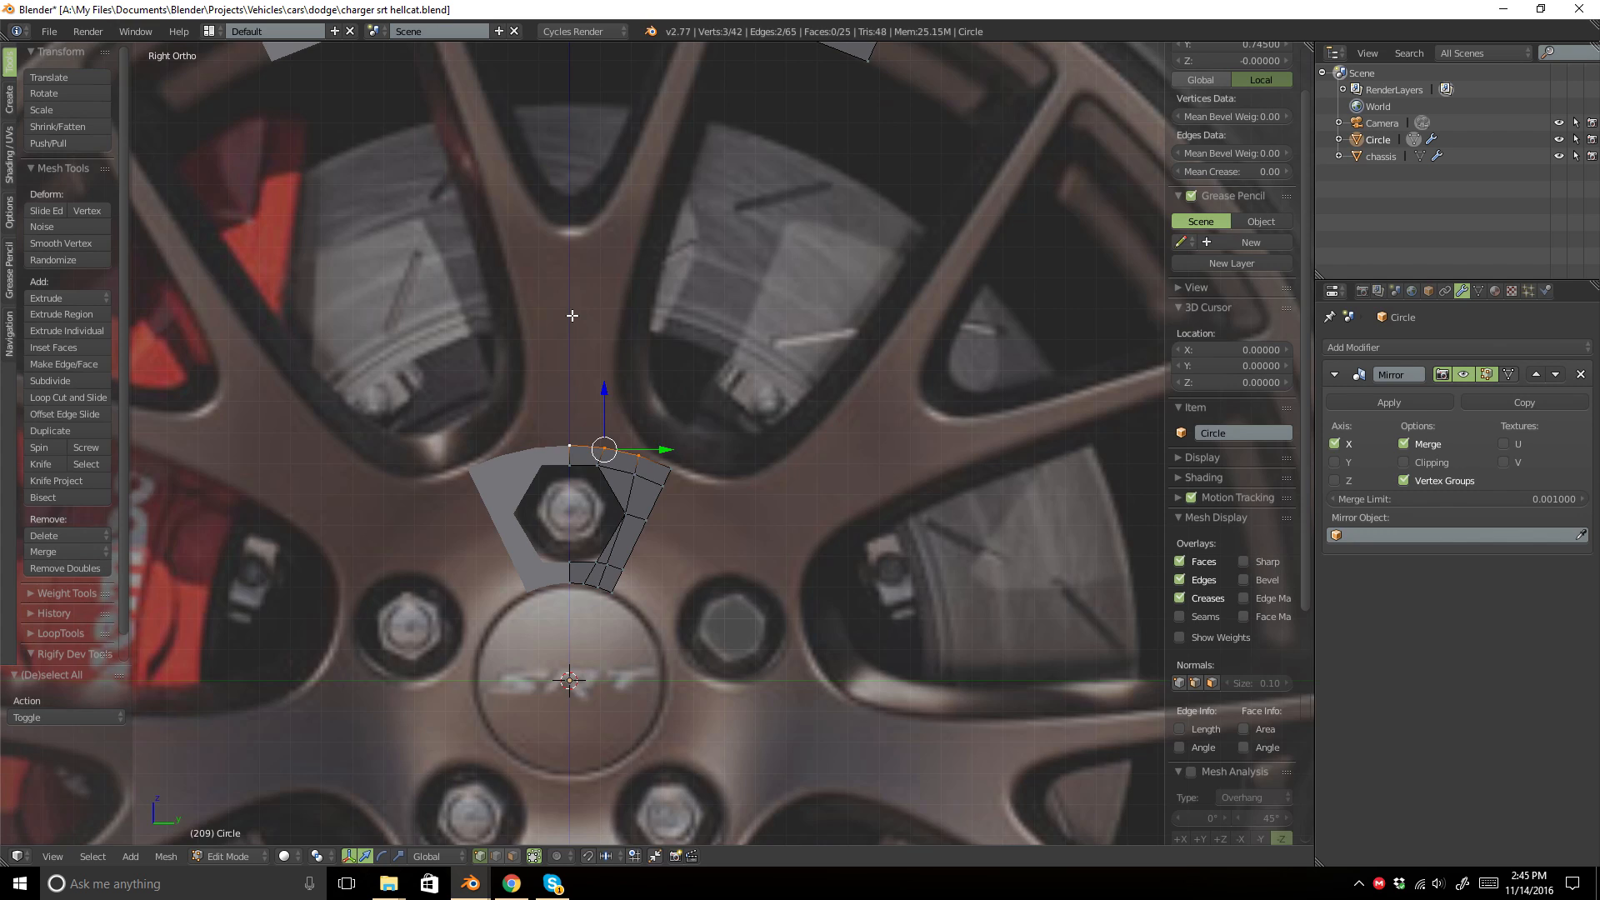
shift+middle_drag(571, 315, 585, 464)
key(e)
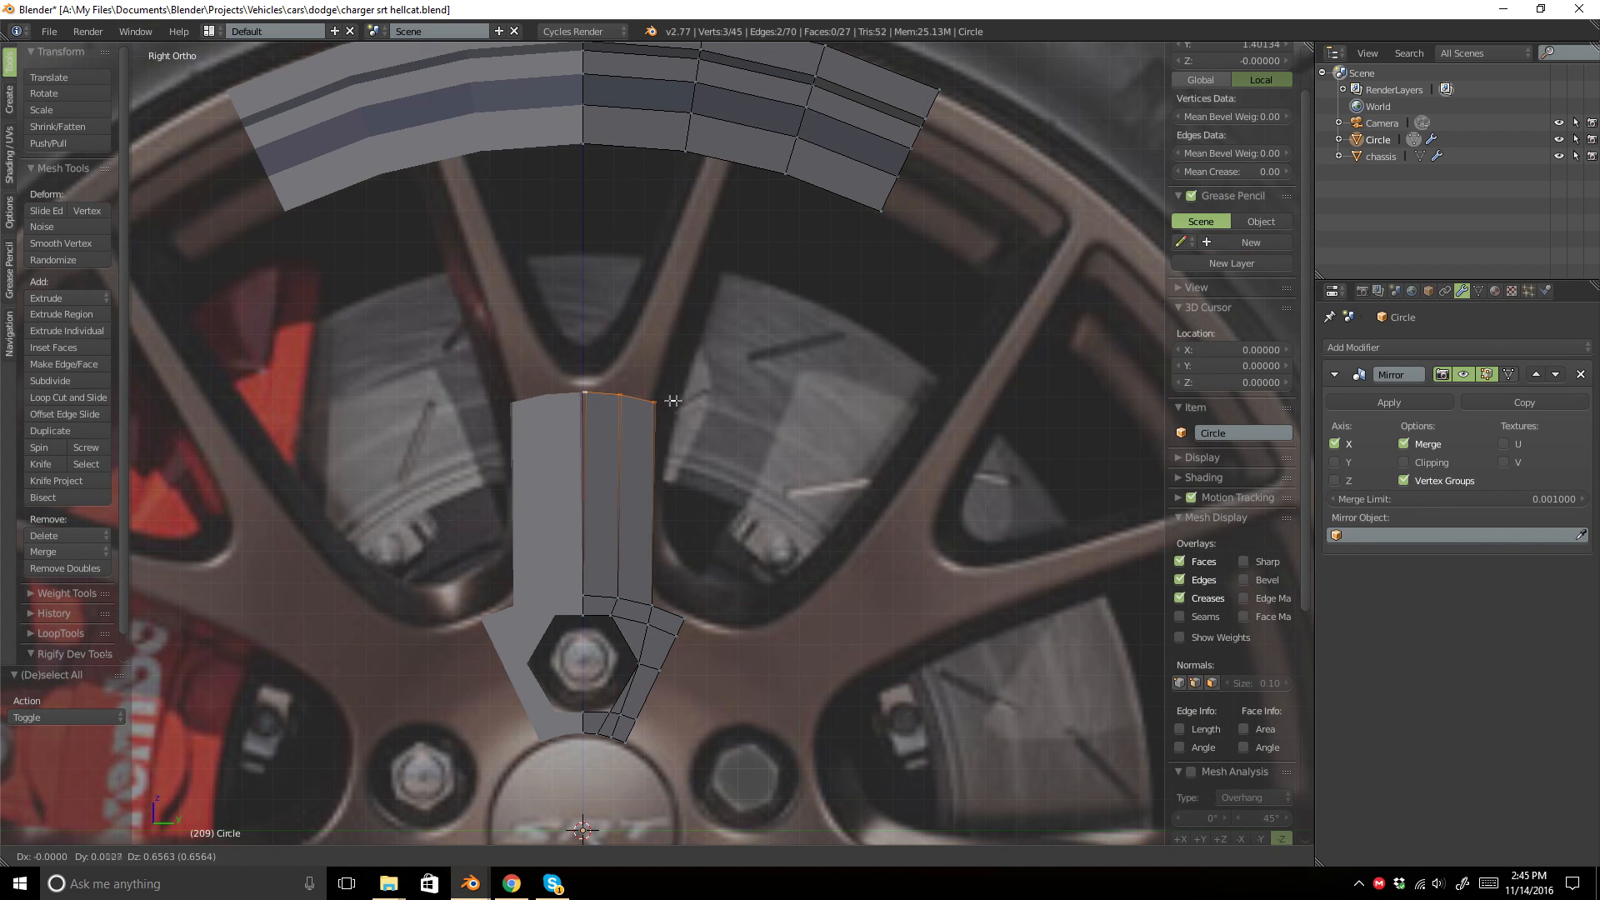
key(Escape)
Enable clipping on the Mirror modifier and extrude the three selected upper hub vertices about 0.69 upward to the base of the spoke fork.
click(1421, 460)
scroll(796, 603, up, 3)
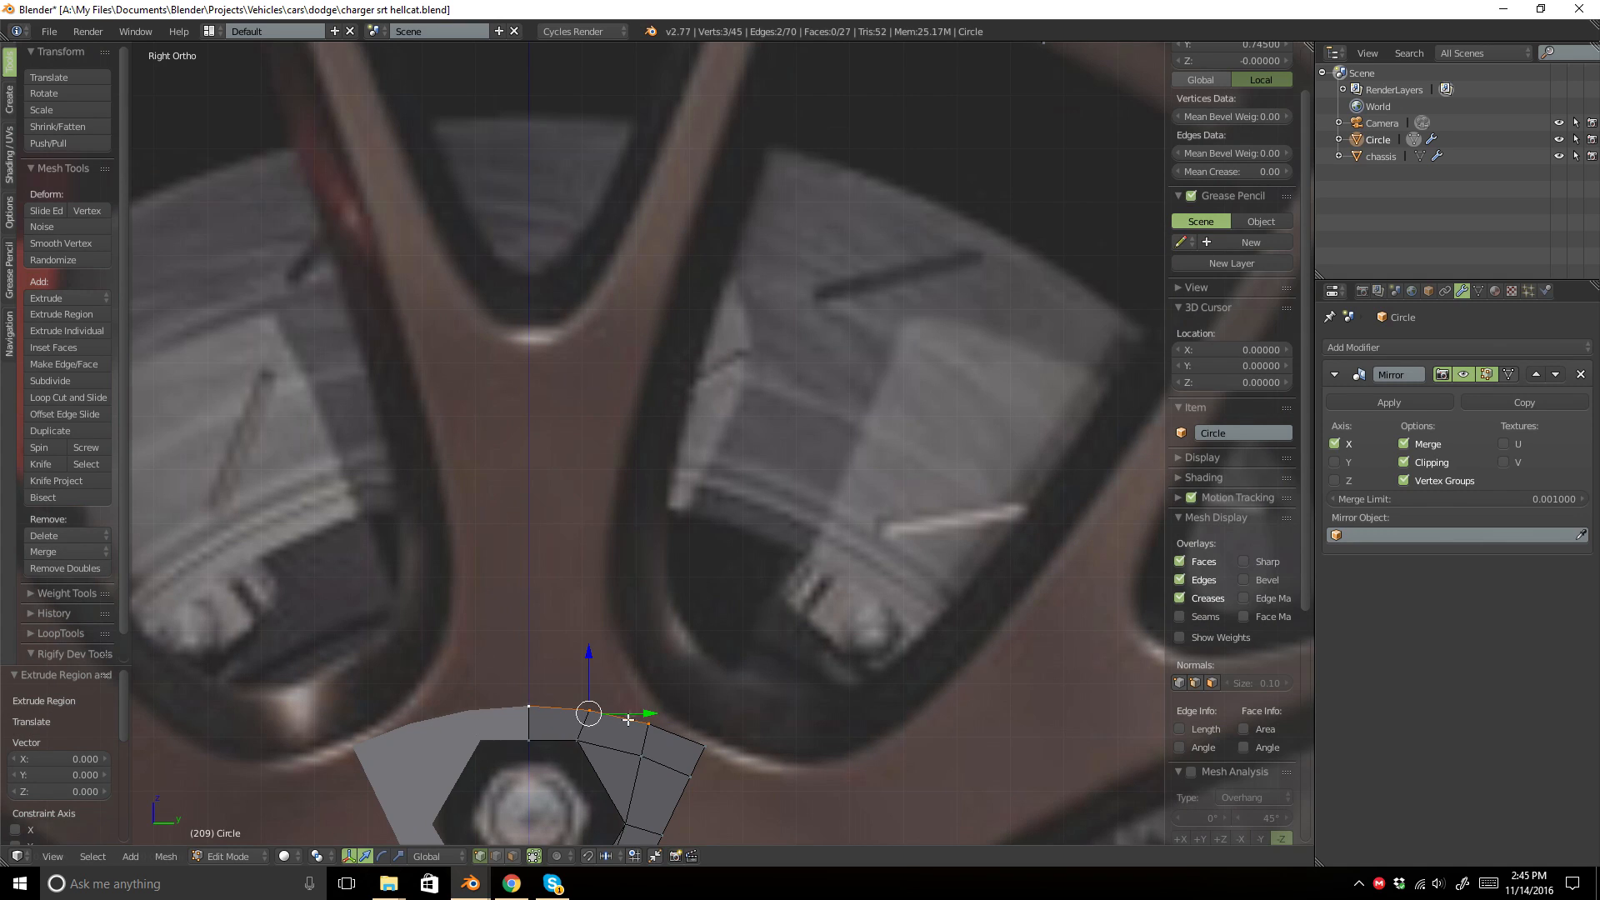
key(e)
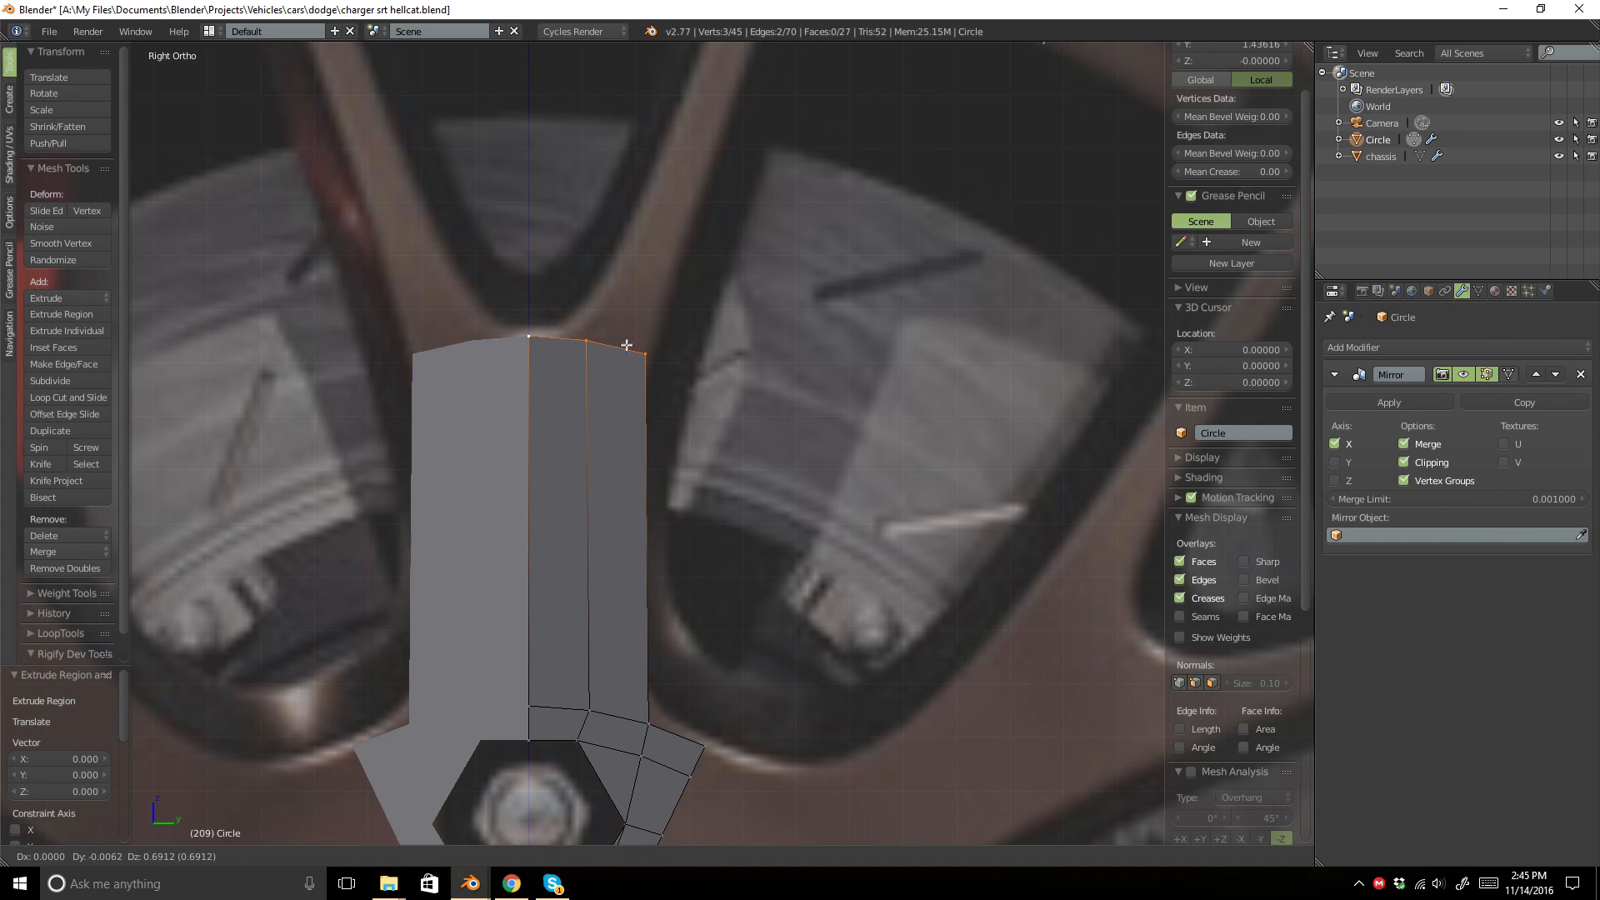
click(627, 342)
Raise the extruded edge's two outer vertices above the one on the mirror line and shift them 0.022 outward along Y.
drag(588, 291, 671, 325)
right_click(585, 350)
shift+right_click(640, 367)
key(z)
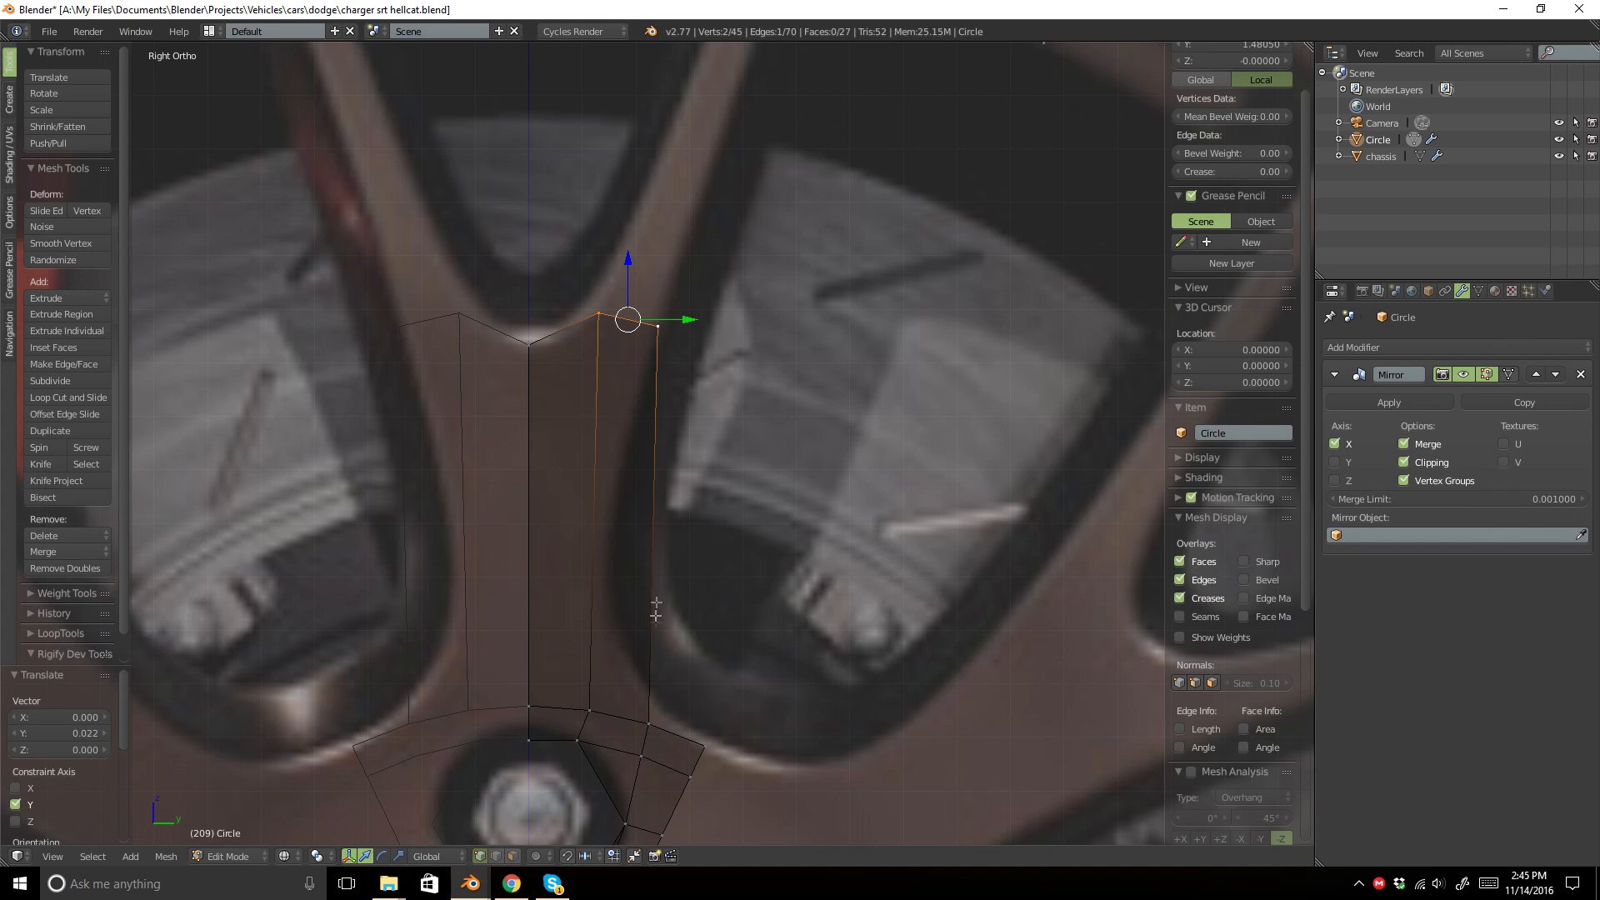
Add an edge loop across the upper middle of the spoke and move it -0.062 along Y to match the narrowed outline.
key(a)
key(ctrl+r)
click(654, 526)
click(653, 462)
drag(654, 468, 608, 467)
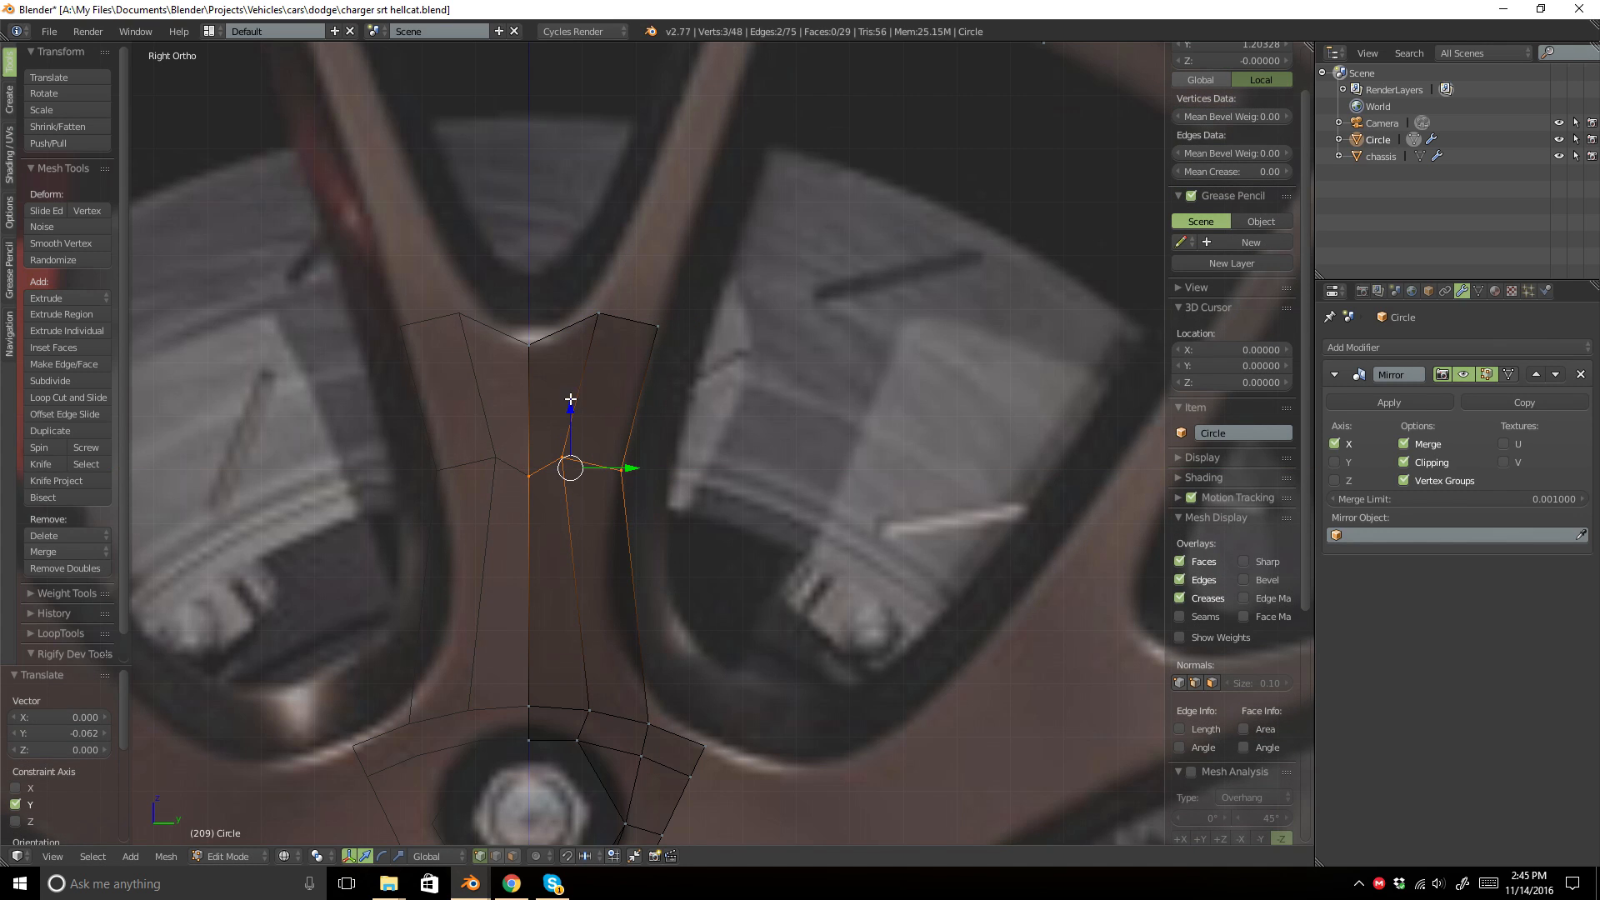
Raise the new loop's vertex on the mirror line nearly level with its neighbouring vertex.
shift+right_click(531, 474)
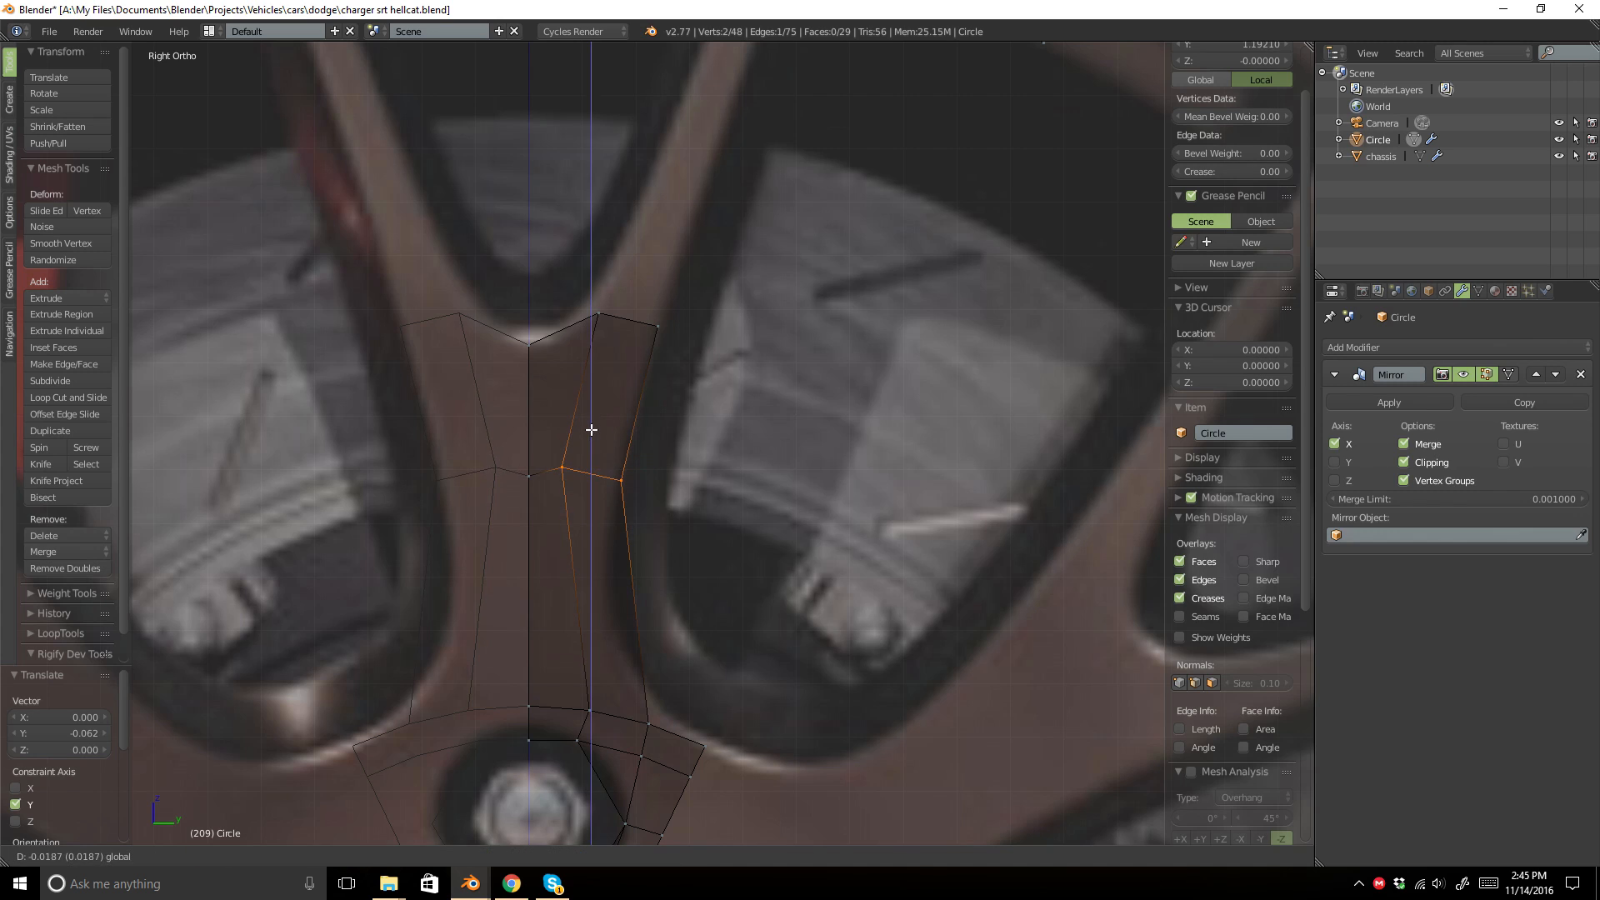
right_click(530, 474)
drag(530, 428, 529, 413)
Add a second edge loop across the lower spoke near the hub and pull it inward along Y to the reference outline.
key(a)
key(ctrl+r)
click(621, 624)
click(633, 648)
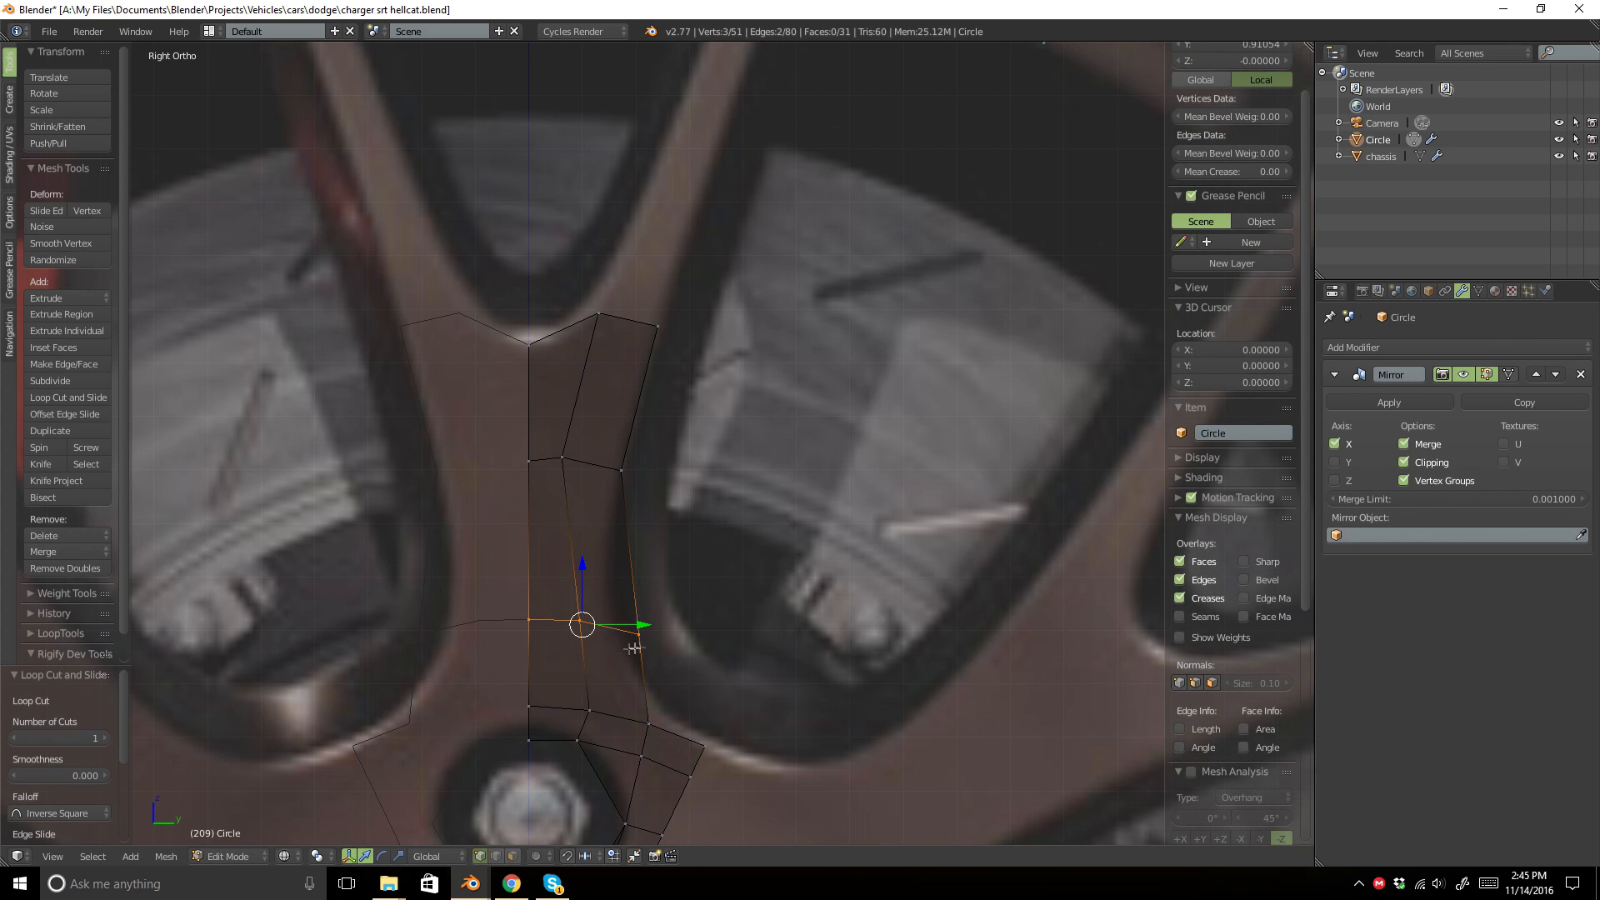
drag(638, 621, 619, 617)
Extrude the outer top edge of the spoke into a fork arm reaching the rim, about 0.392 along Y and 0.948 along Z.
key(Tab)
key(z)
mouse_move(668, 286)
shift+middle_down()
mouse_move(563, 466)
mouse_move(550, 539)
shift+middle_up()
key(Tab)
scroll(541, 485, down, 2)
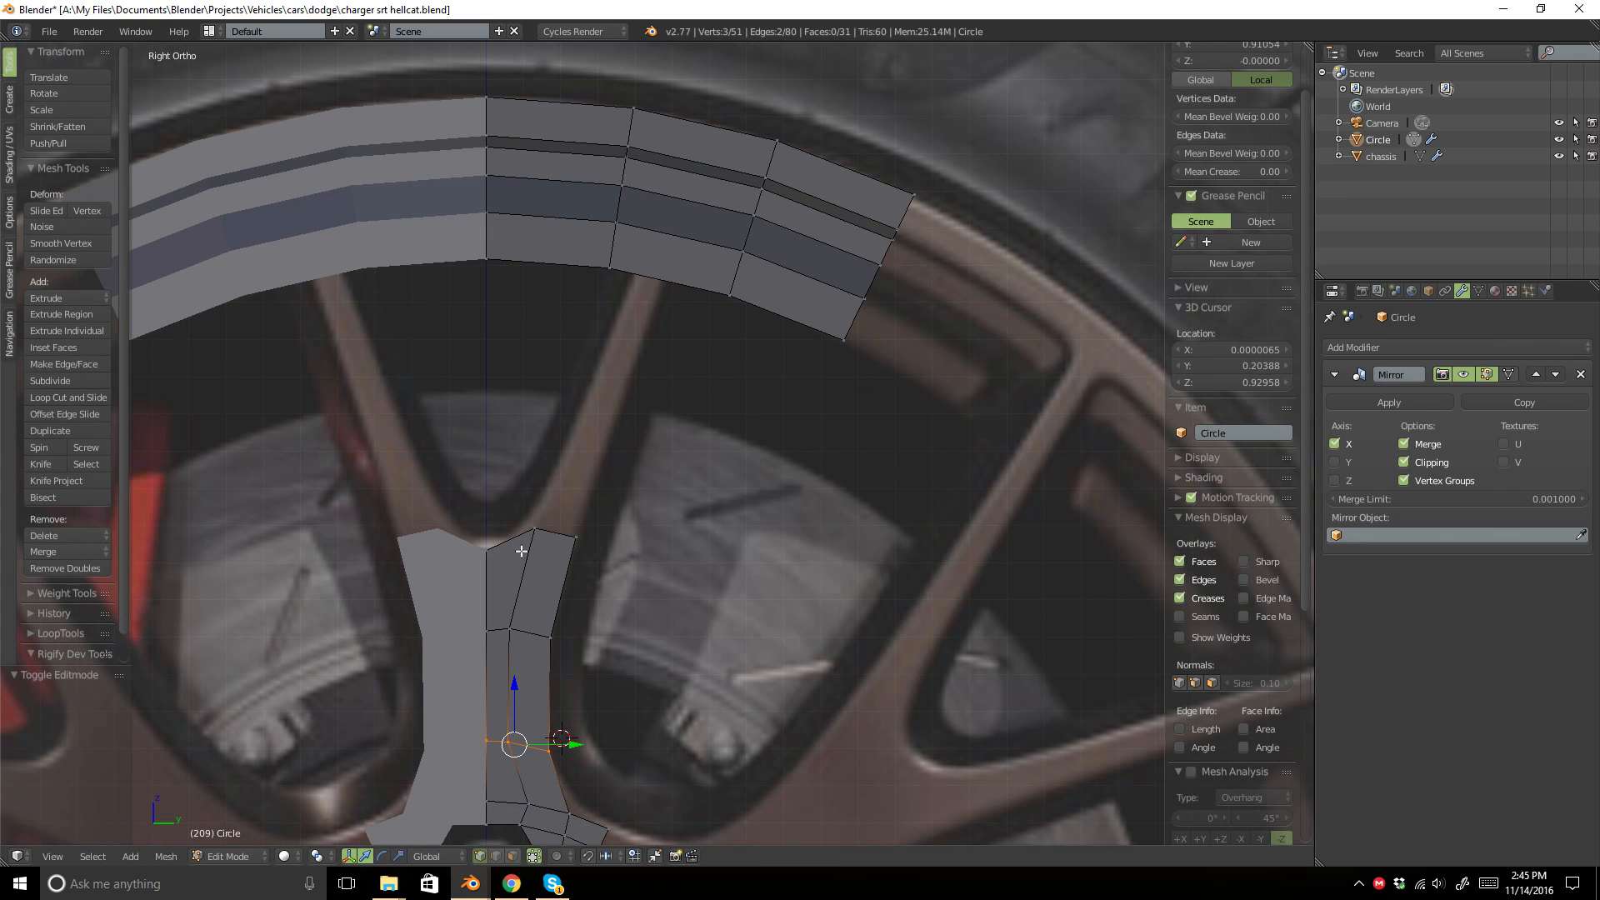
right_click(553, 519)
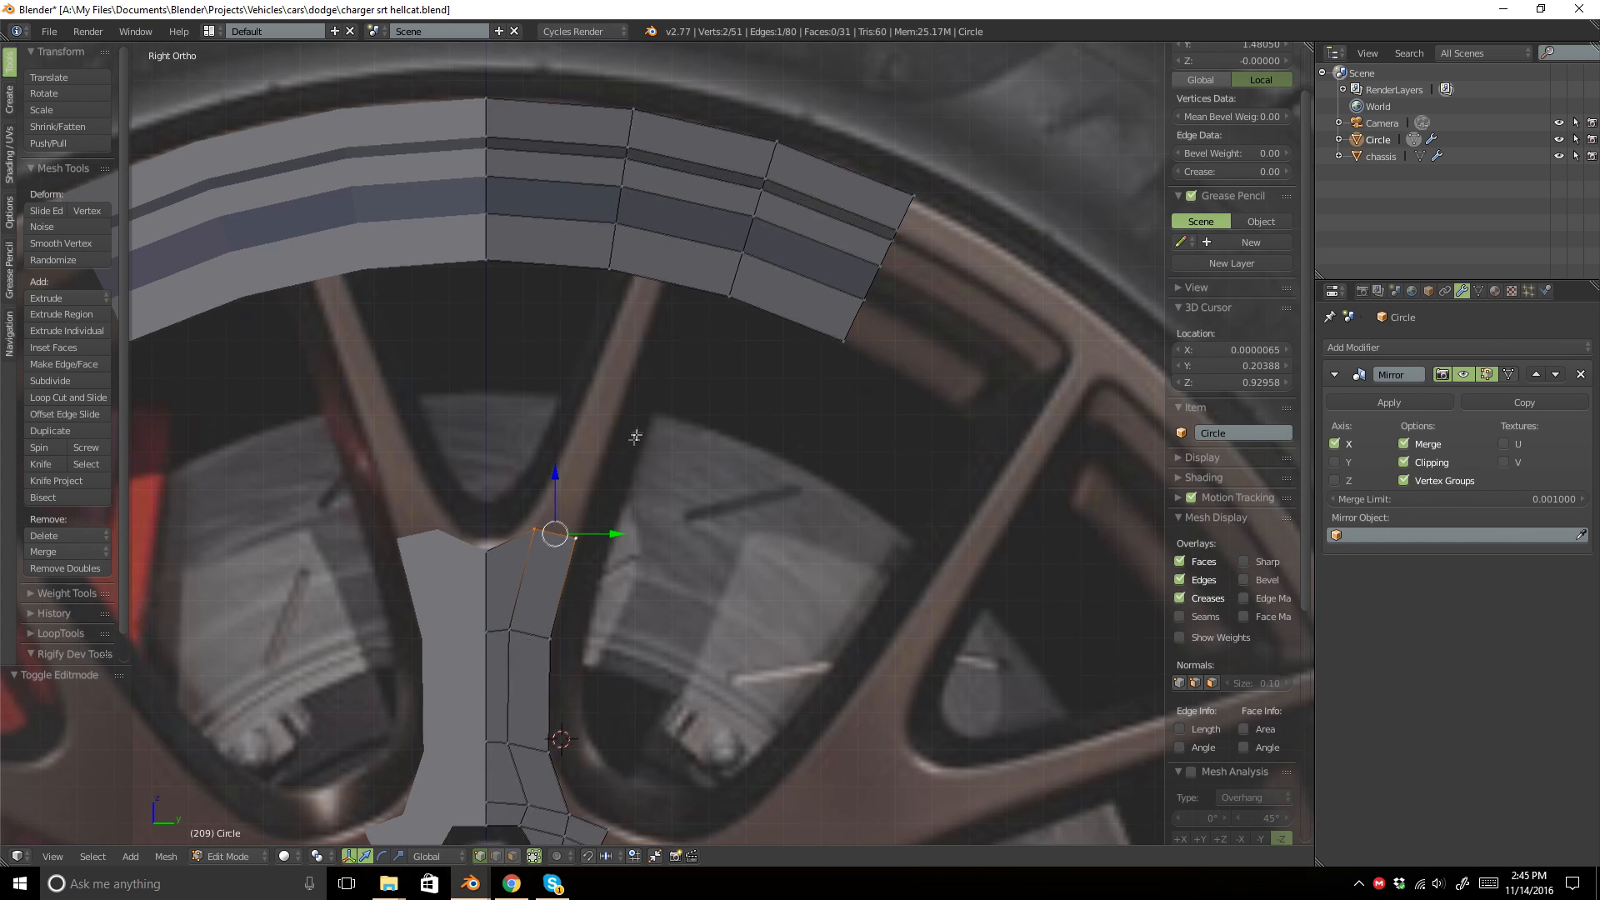
shift+middle_drag(638, 432, 626, 475)
key(e)
click(729, 202)
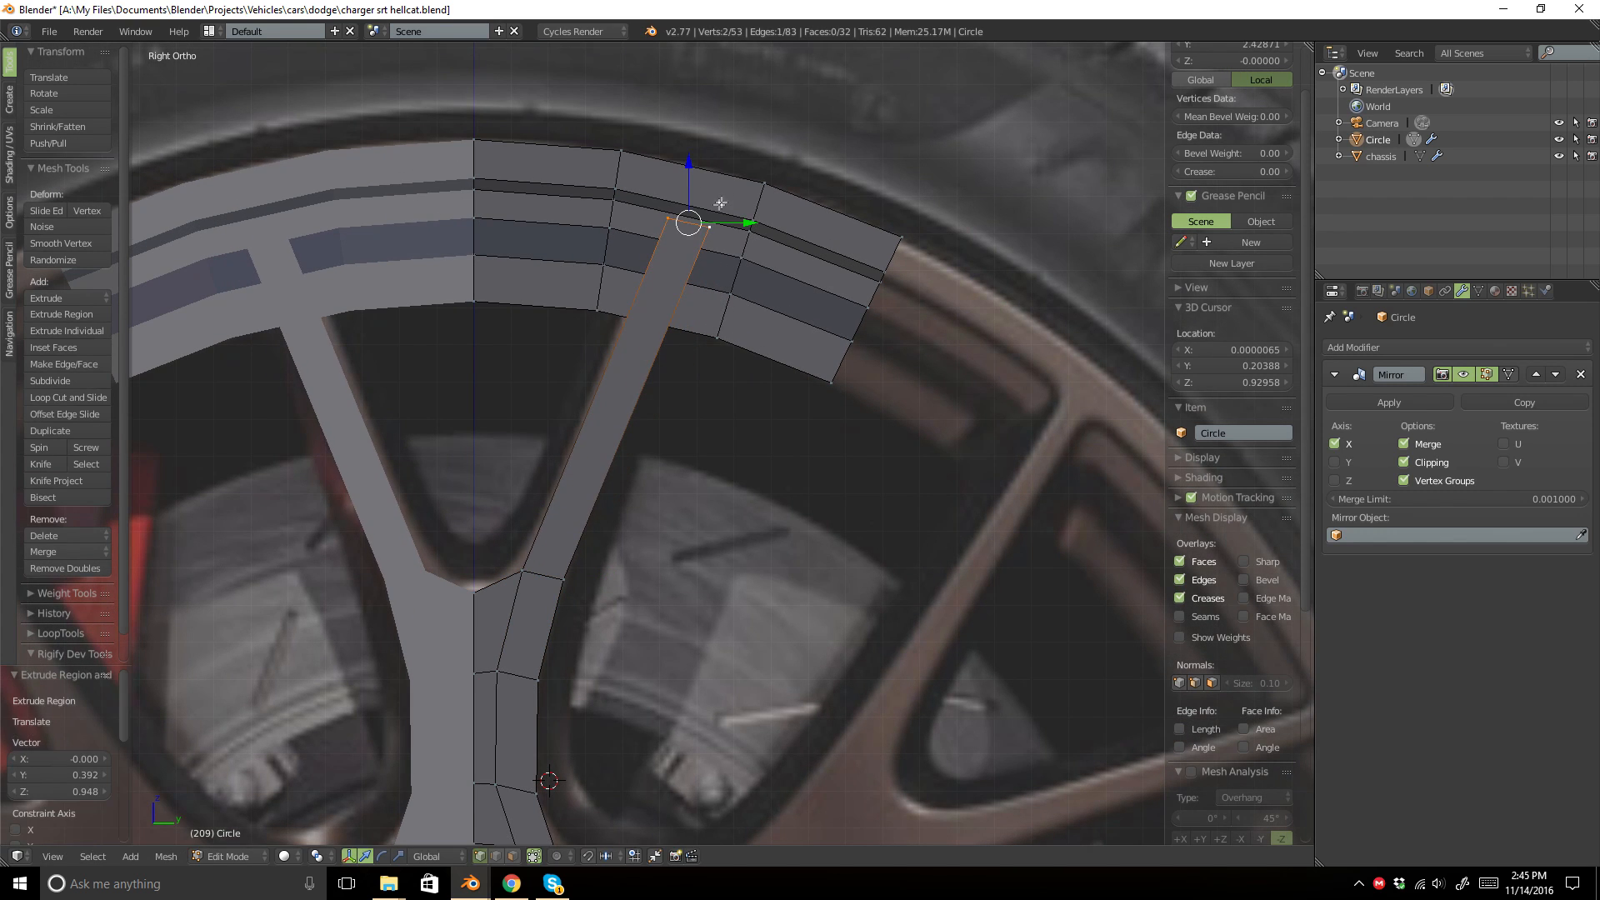
Scale the fork arm's end edge down to the arm's width and move it -0.027 along Y and 0.035 along Z.
scroll(715, 214, up, 3)
key(g)
click(767, 308)
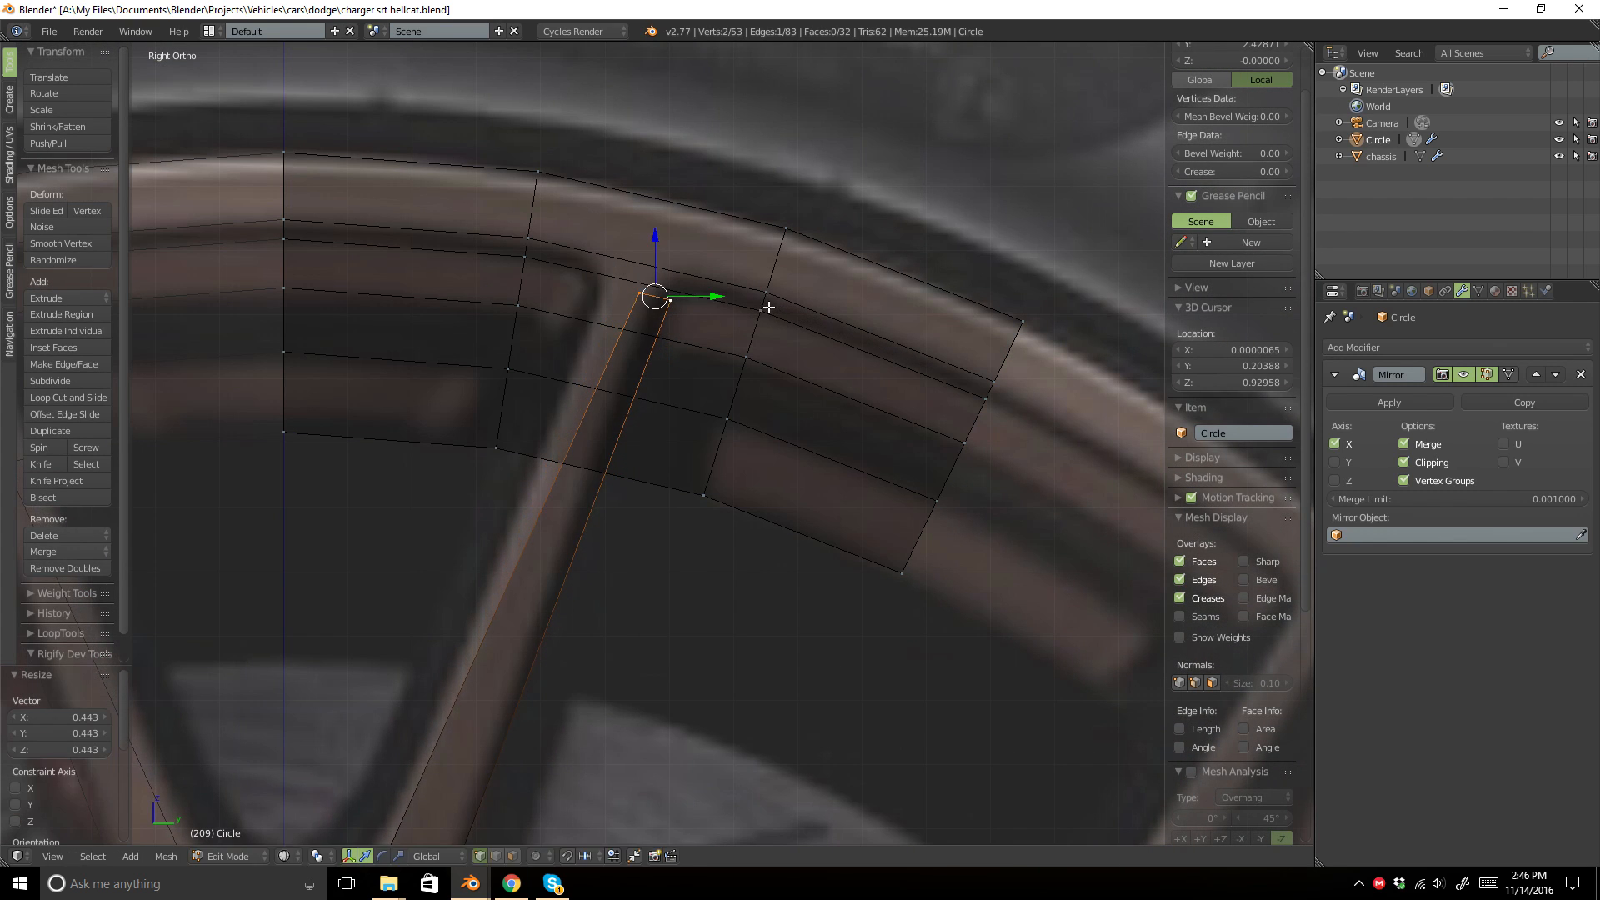
key(g)
click(740, 268)
key(s)
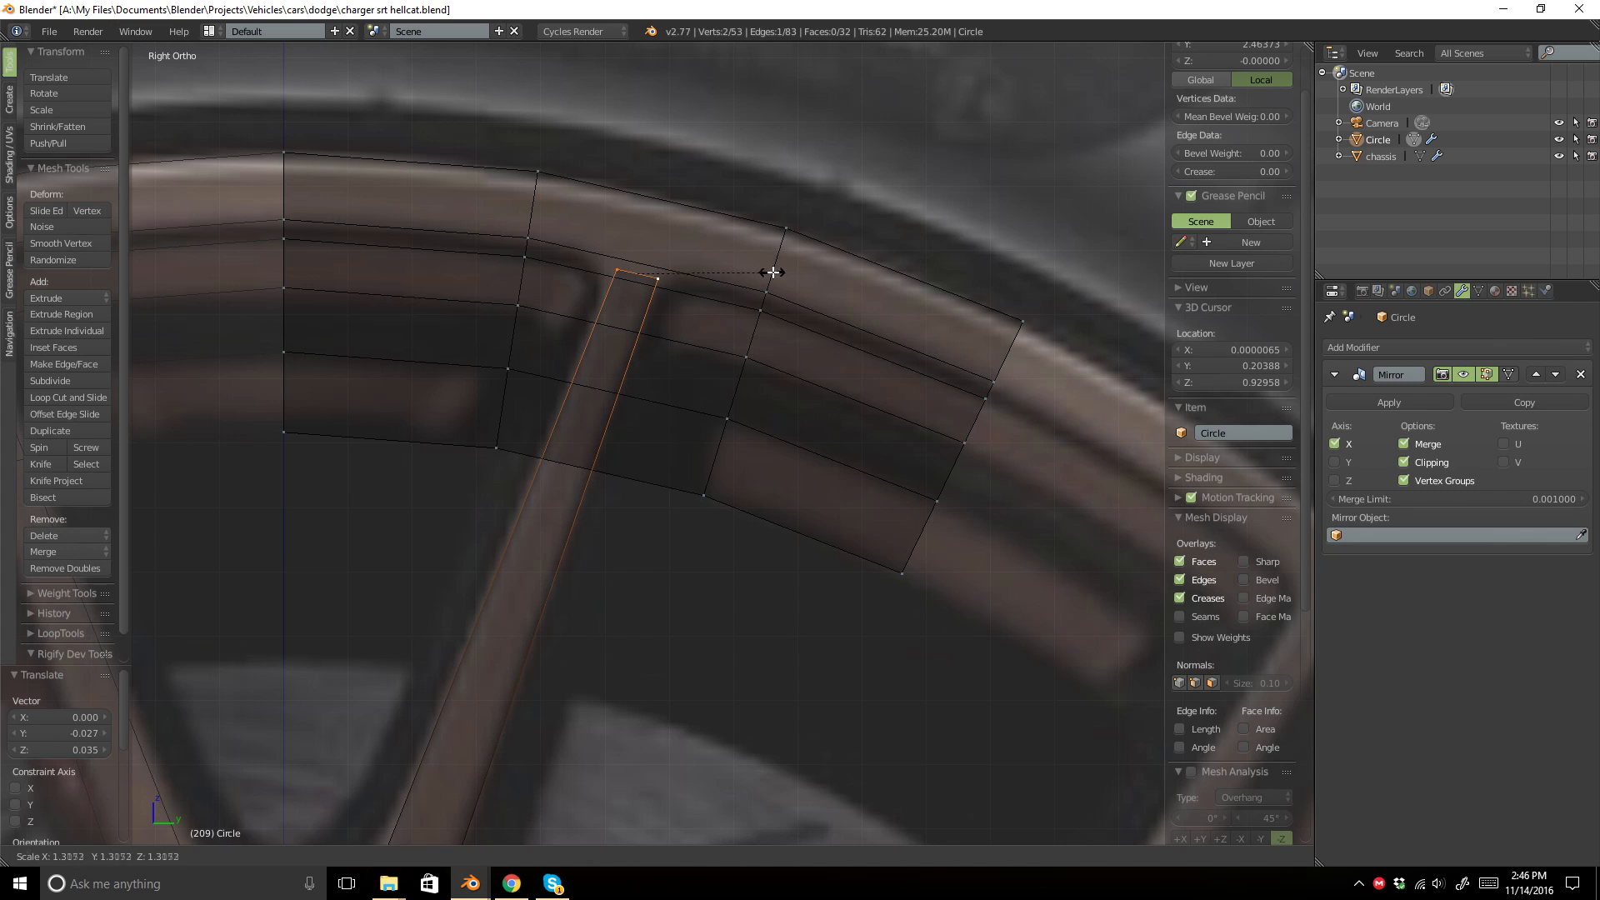
click(742, 274)
key(a)
key(z)
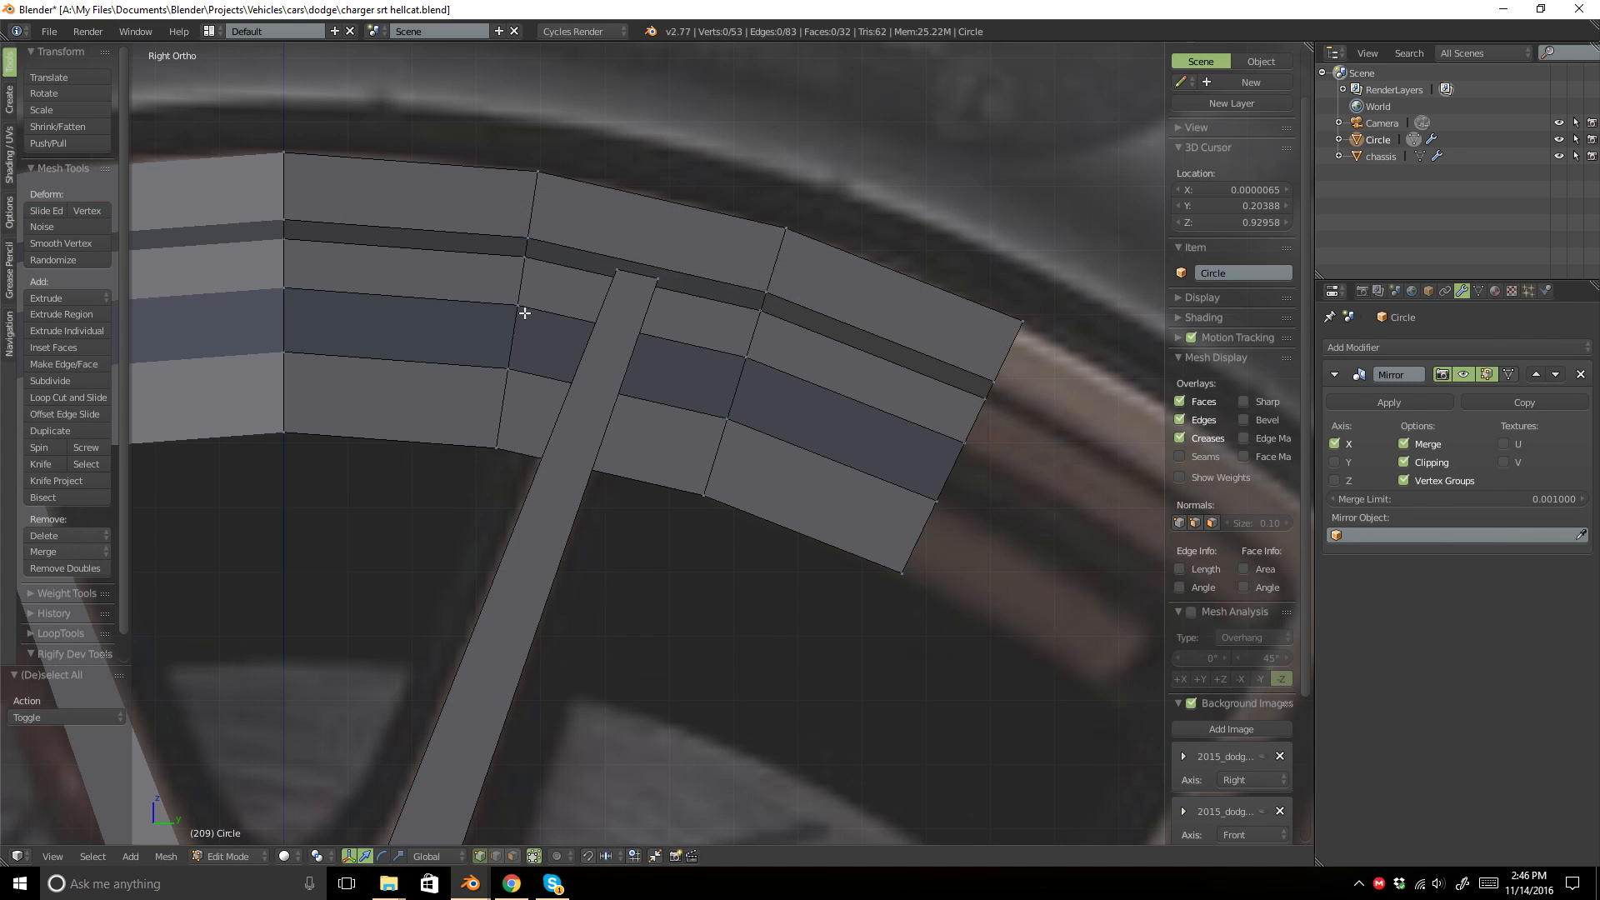
Edge-slide the rim's cross loop nearest the mirror line outward to the inner corner of the fork arm's end.
middle_drag(647, 264, 682, 294)
key(KP_3)
alt+right_click(522, 287)
key(g)
key(g)
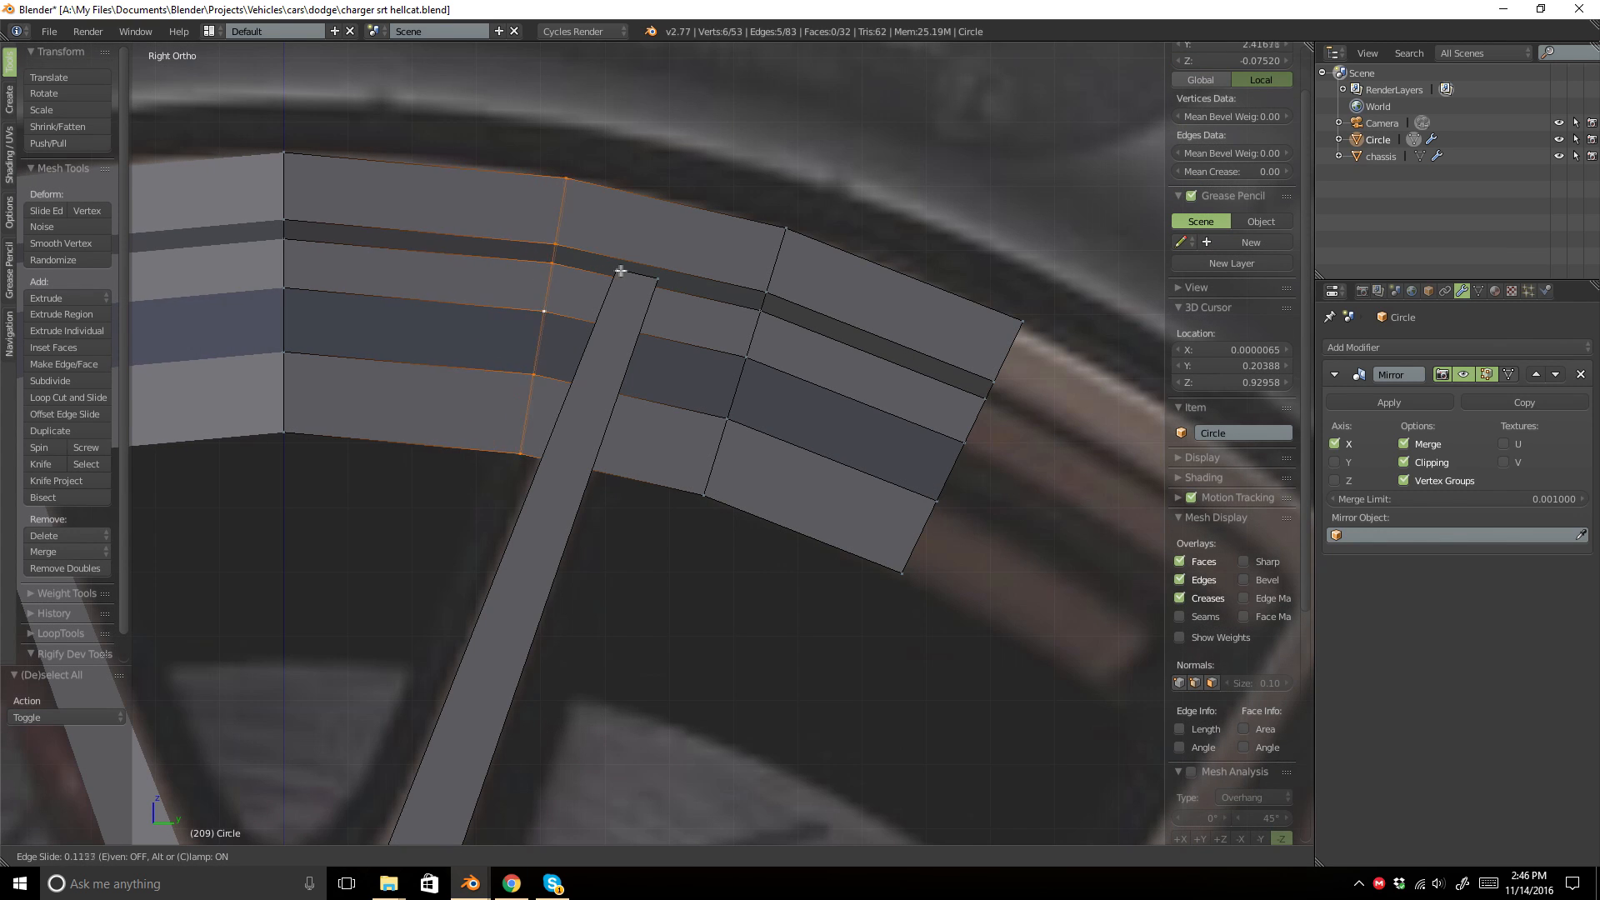
click(685, 285)
Edge-slide the rim's next cross loop by a factor of -0.763 to the outer corner of the fork arm's end.
alt+right_click(759, 321)
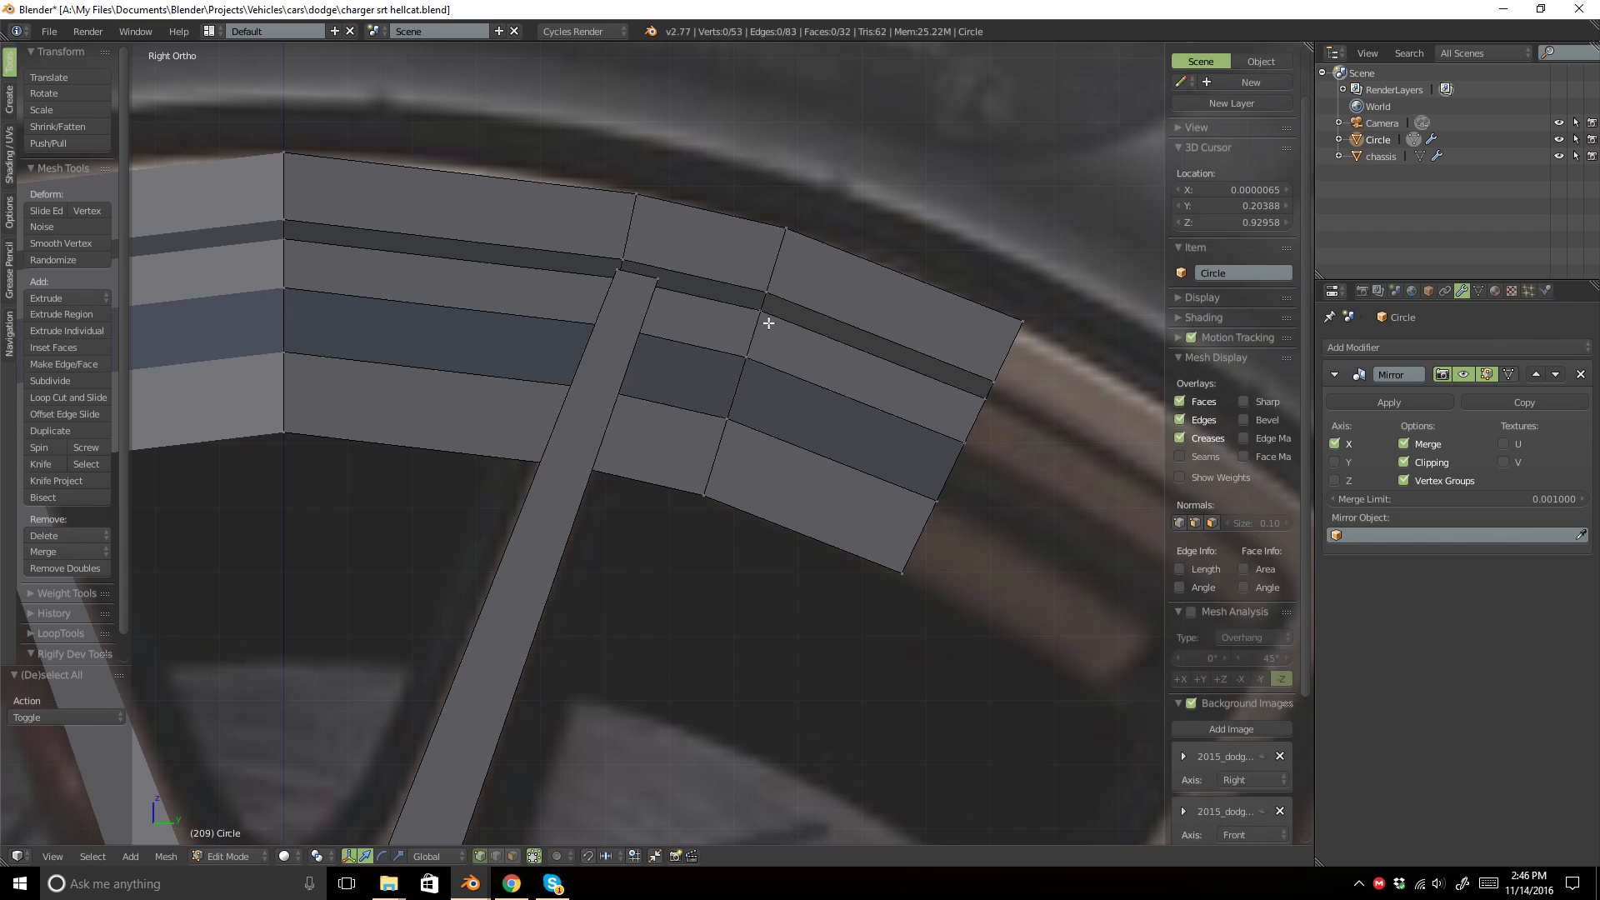
key(g)
key(g)
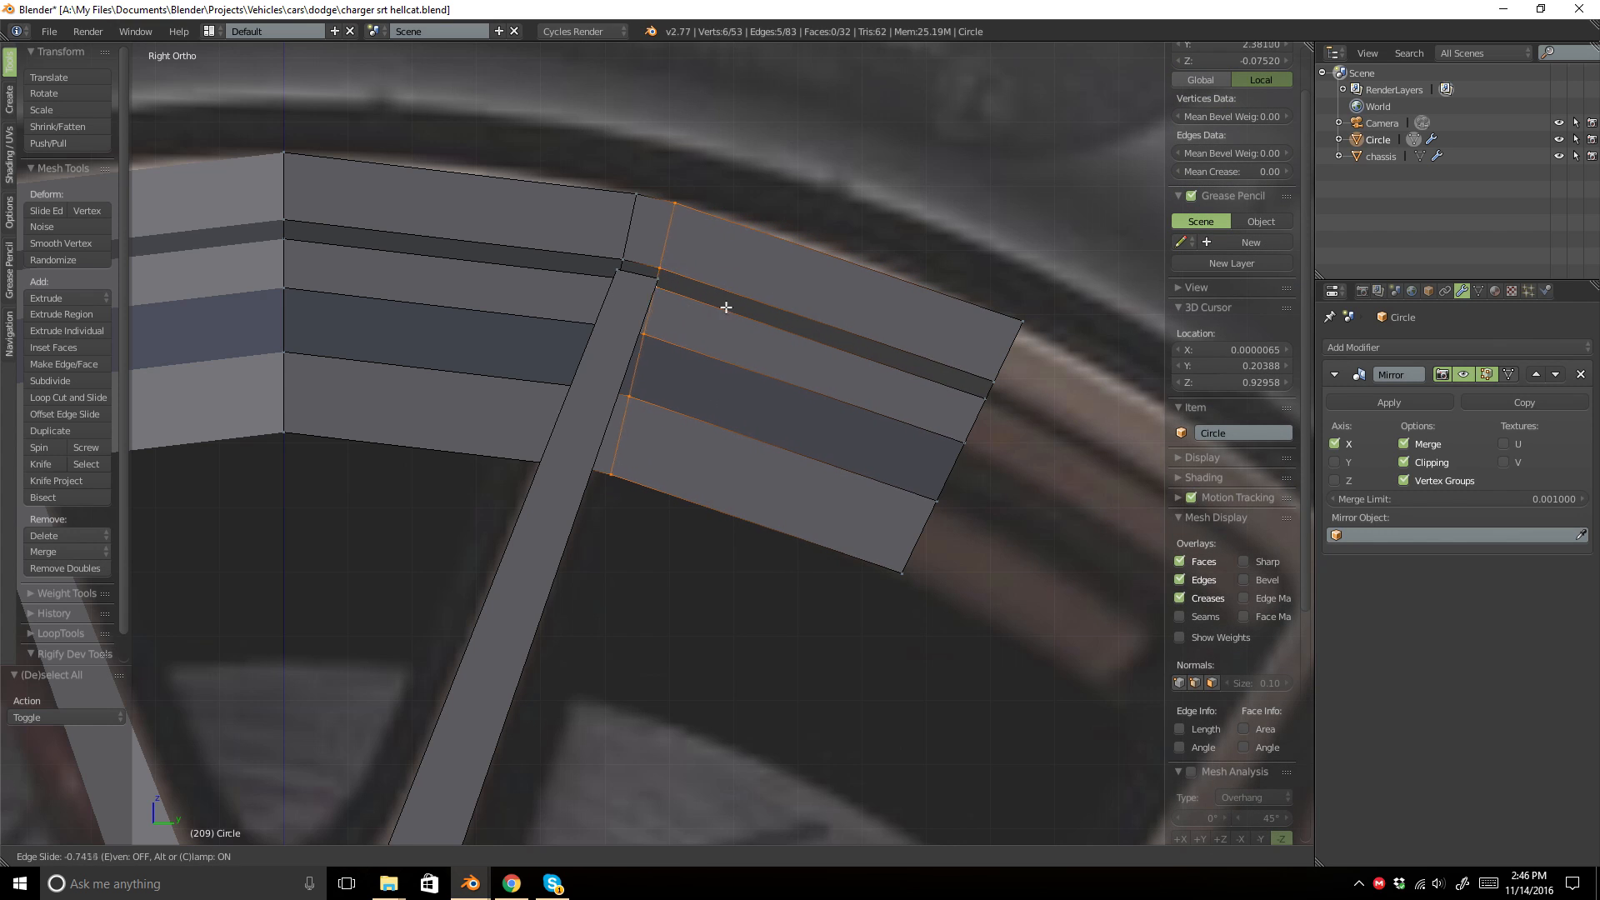
click(653, 285)
right_click(622, 275)
shift+right_click(663, 275)
scroll(683, 257, up, 5)
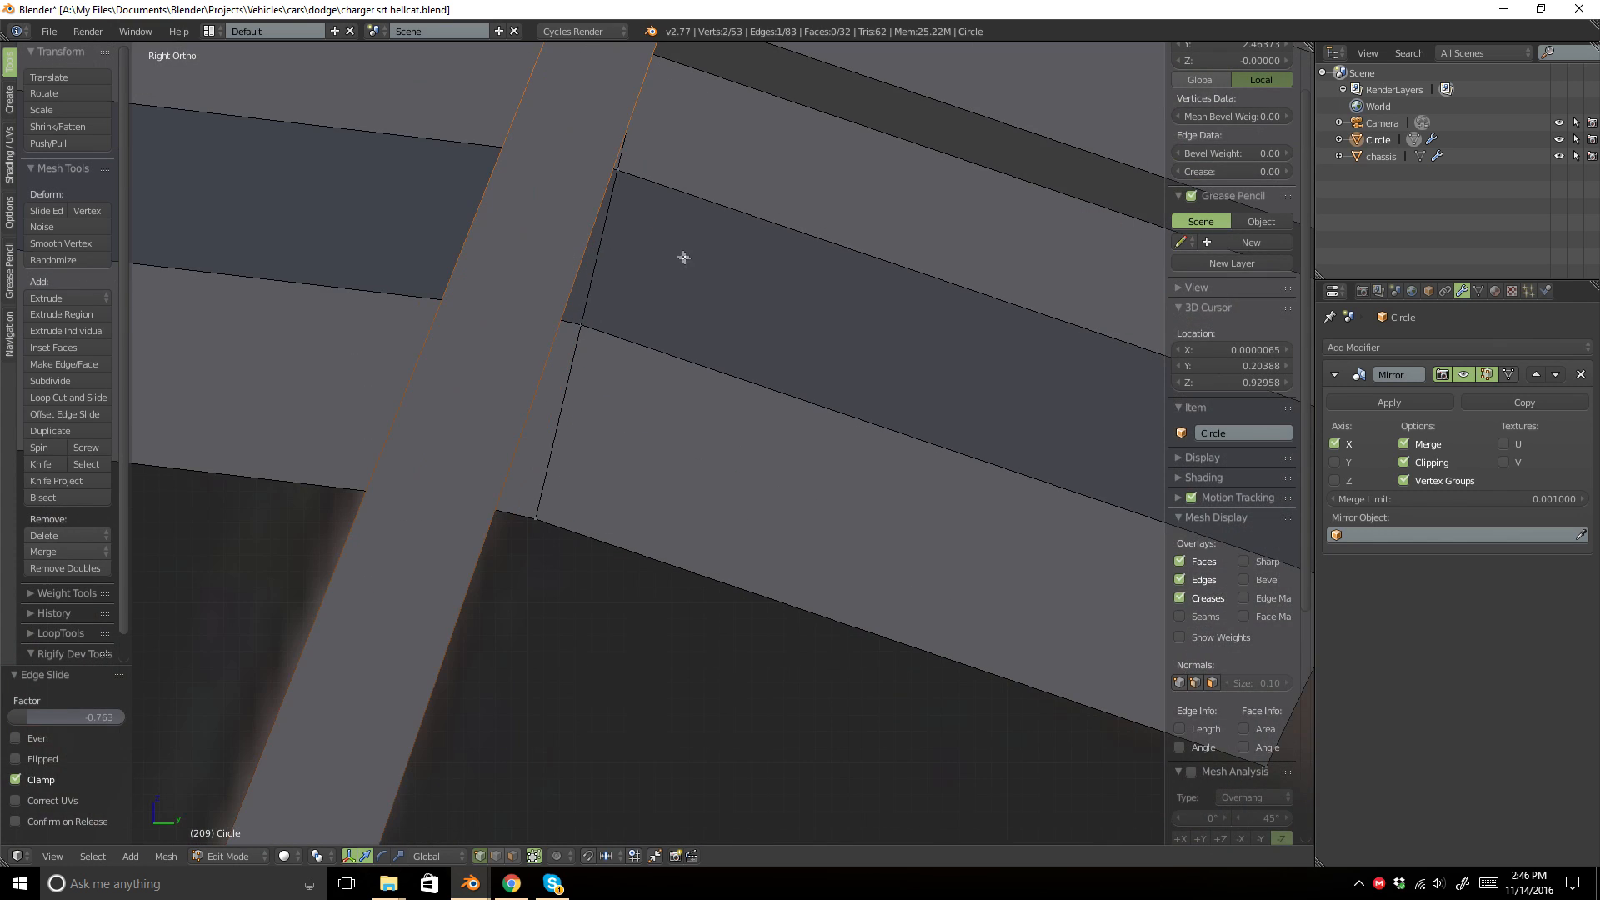
Fine-tune the outer cross loop beside the fork arm with an edge slide of factor 0.020.
key(a)
scroll(676, 250, down, 4)
alt+right_click(676, 190)
key(g)
key(g)
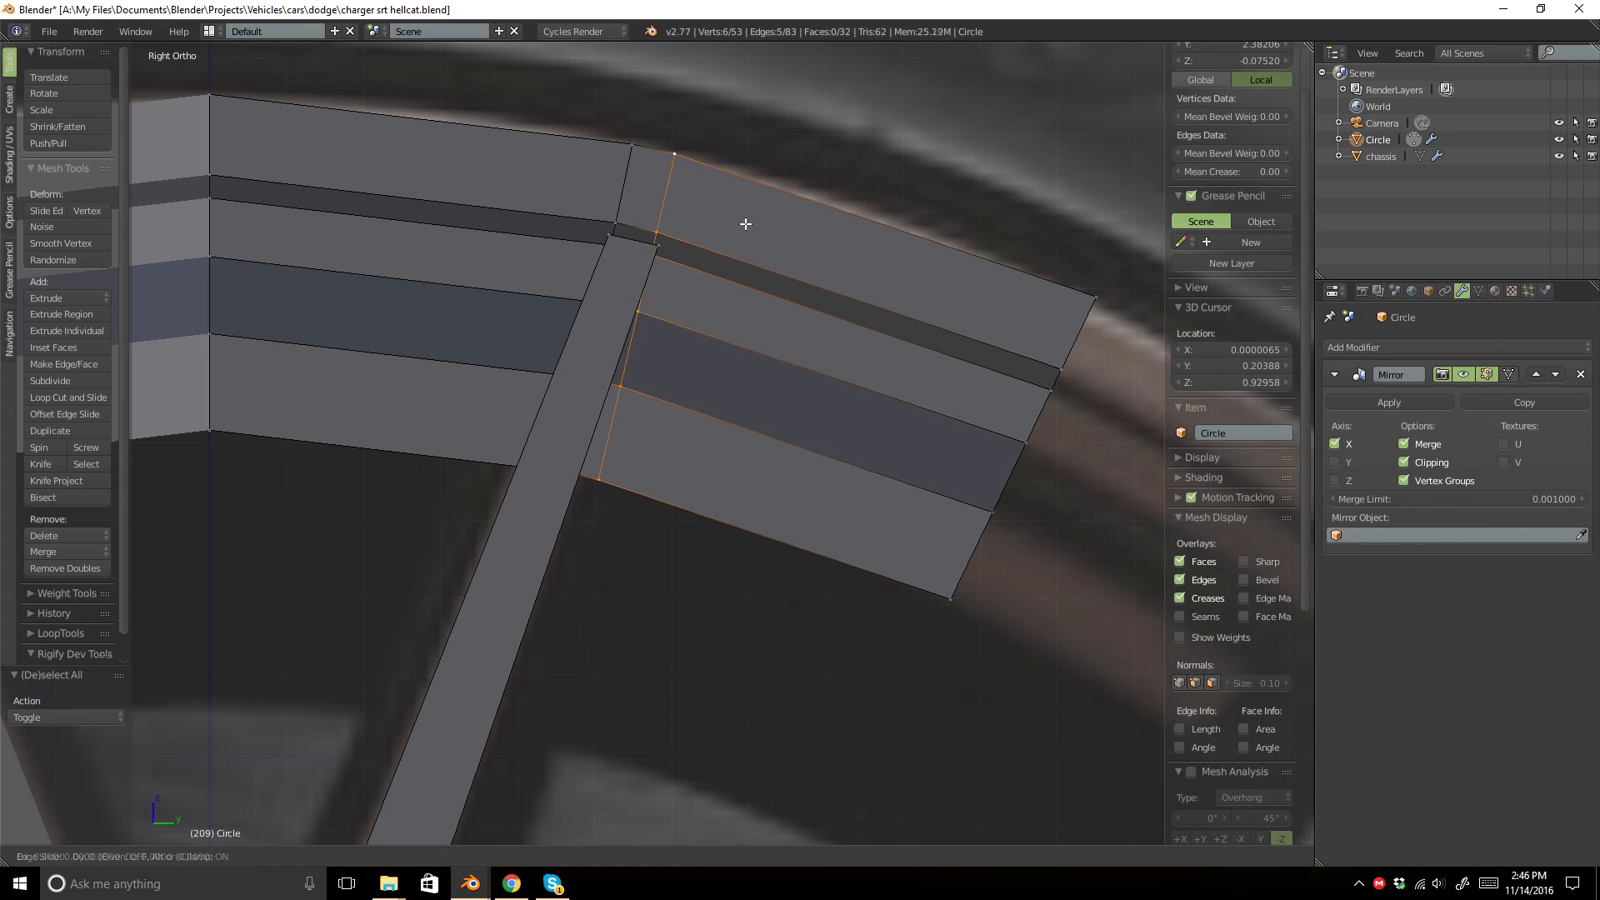
click(771, 227)
Merge both corner vertices of the fork arm's end into the adjacent rim vertices using At Last.
shift+middle_drag(679, 230, 634, 382)
scroll(575, 385, up, 2)
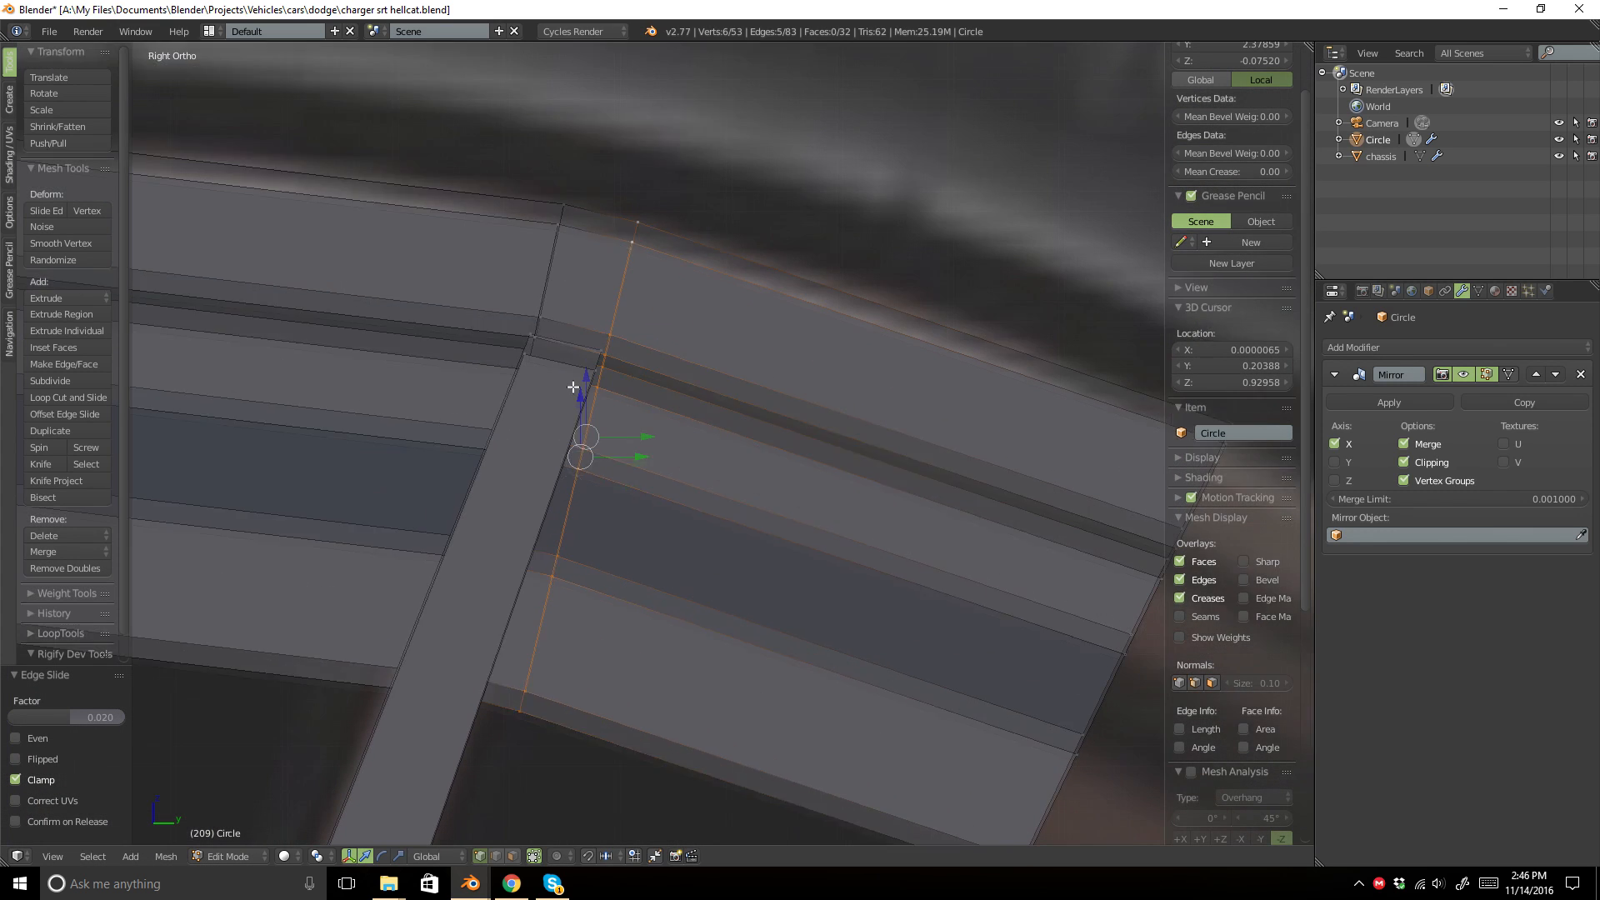
right_click(522, 360)
shift+right_click(533, 339)
key(alt+m)
click(533, 342)
right_click(598, 369)
key(alt+m)
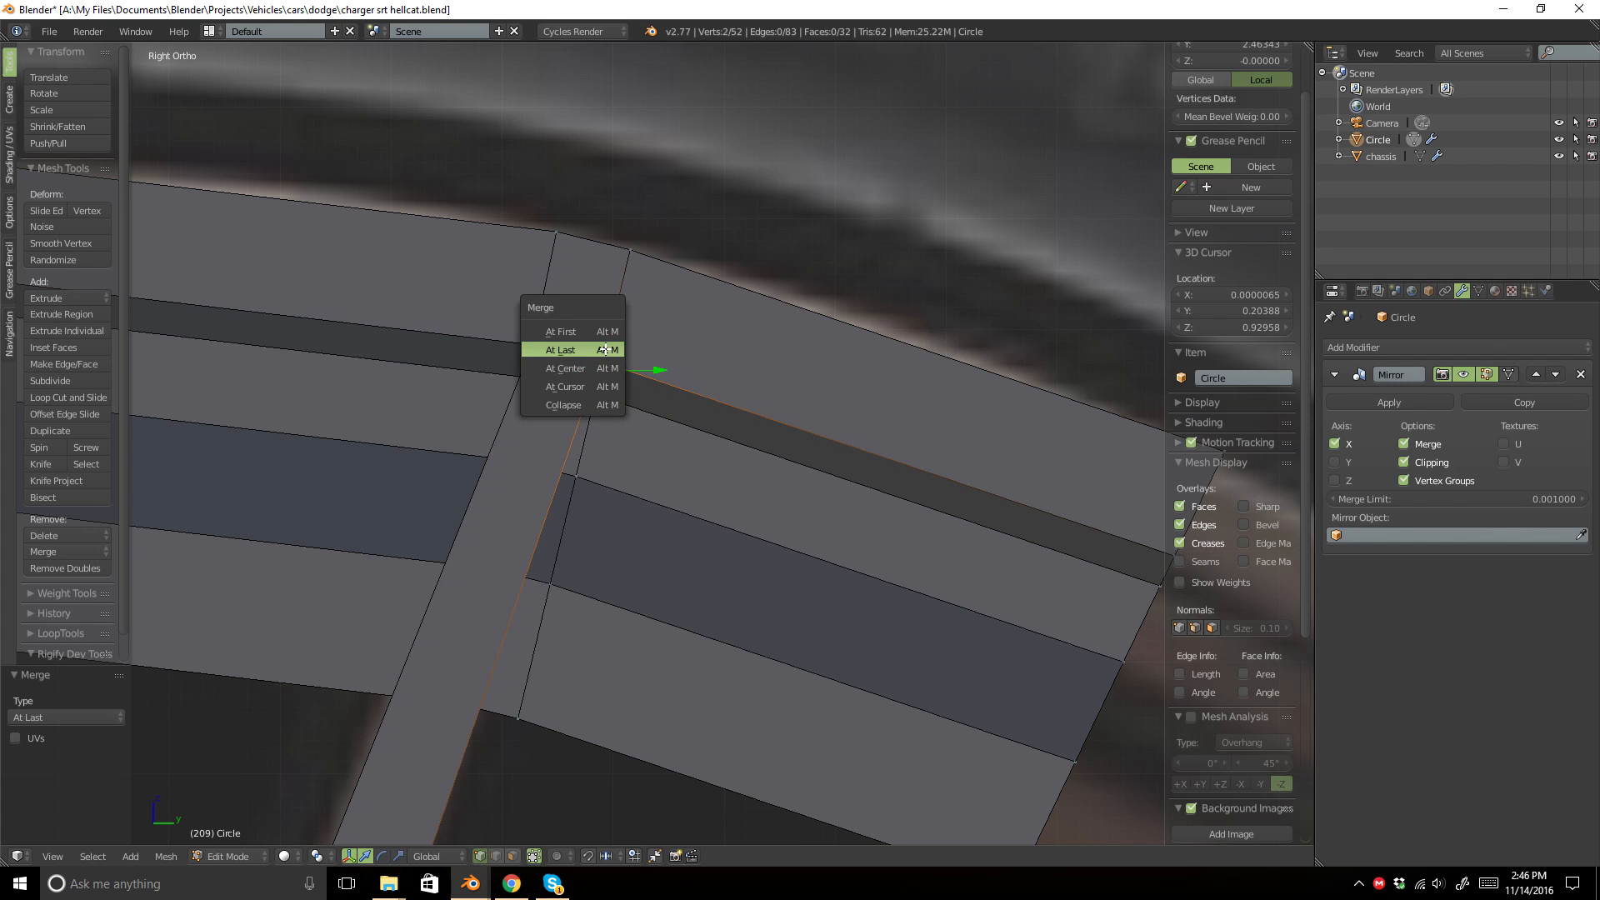
click(604, 348)
Add an edge loop across the fork arm and slide it up to where the arm meets the rim's inner edge.
scroll(605, 348, down, 3)
key(Tab)
scroll(756, 477, down, 2)
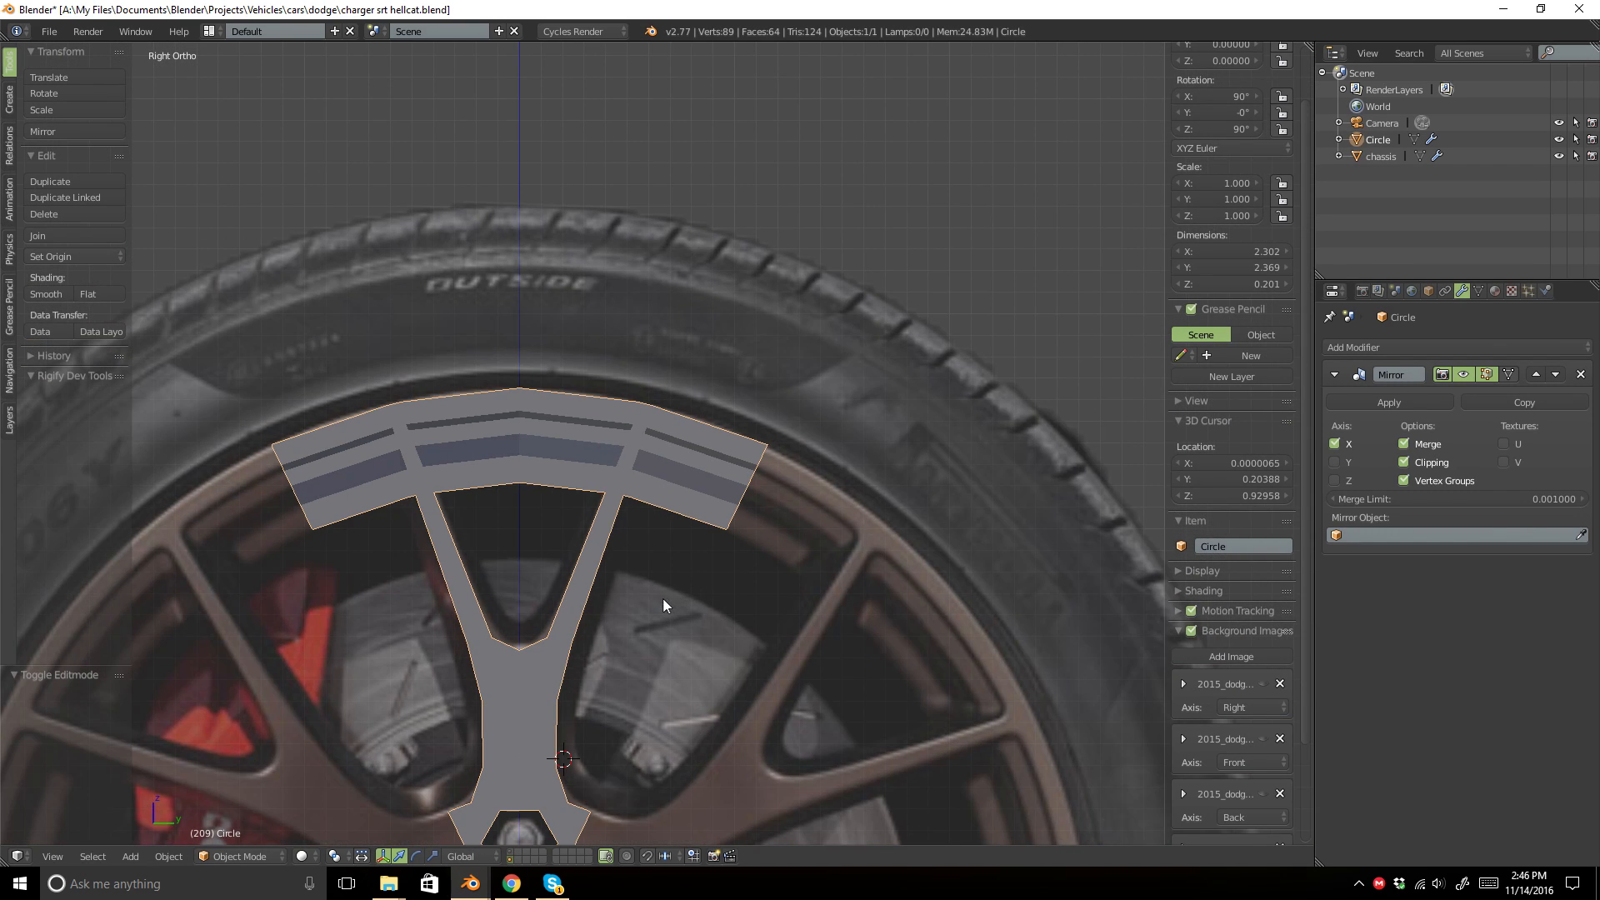
key(Tab)
scroll(647, 421, up, 5)
key(a)
key(ctrl+r)
click(465, 674)
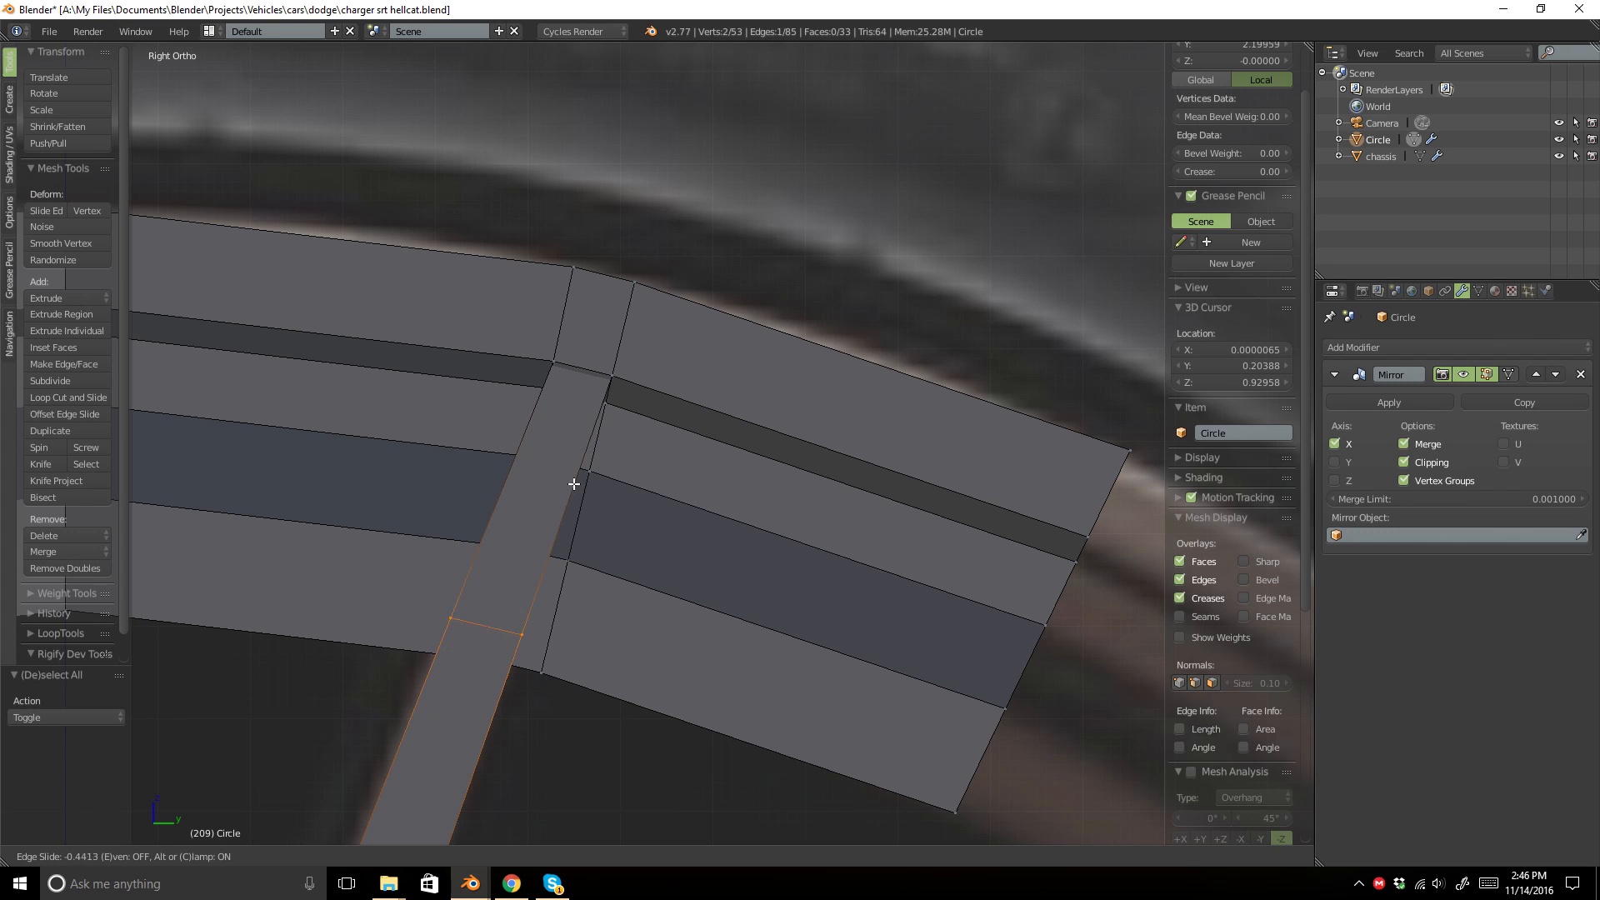
click(557, 525)
Delete the four rim faces lying behind the fork arm, leaving only the outermost face of that strip.
middle_drag(561, 530, 541, 792)
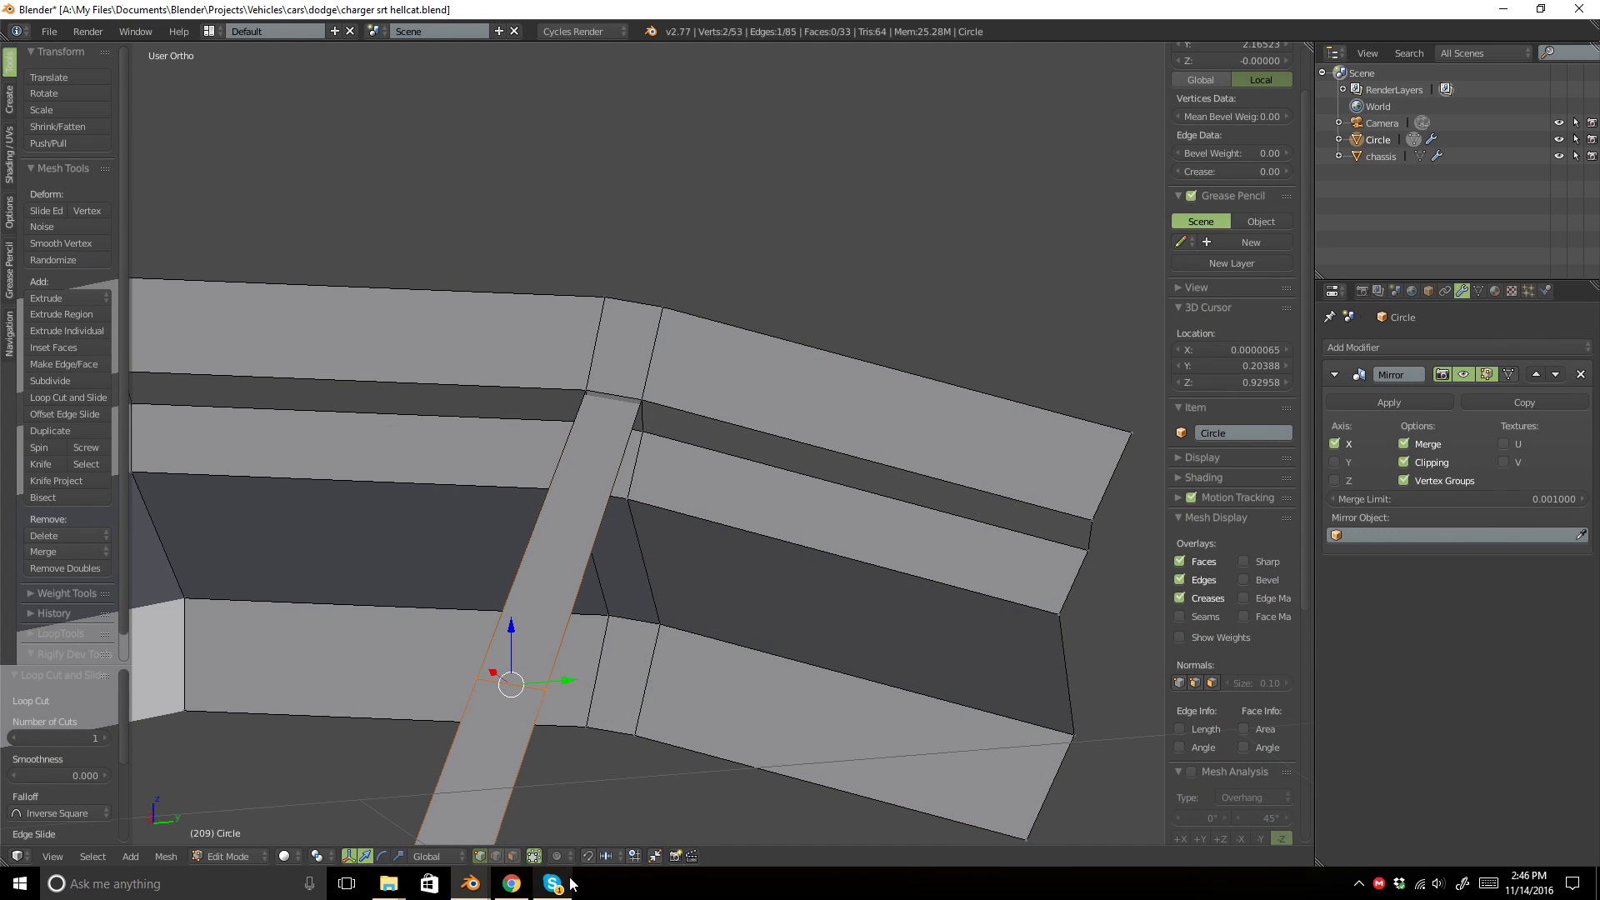
click(516, 858)
click(620, 675)
shift+click(625, 562)
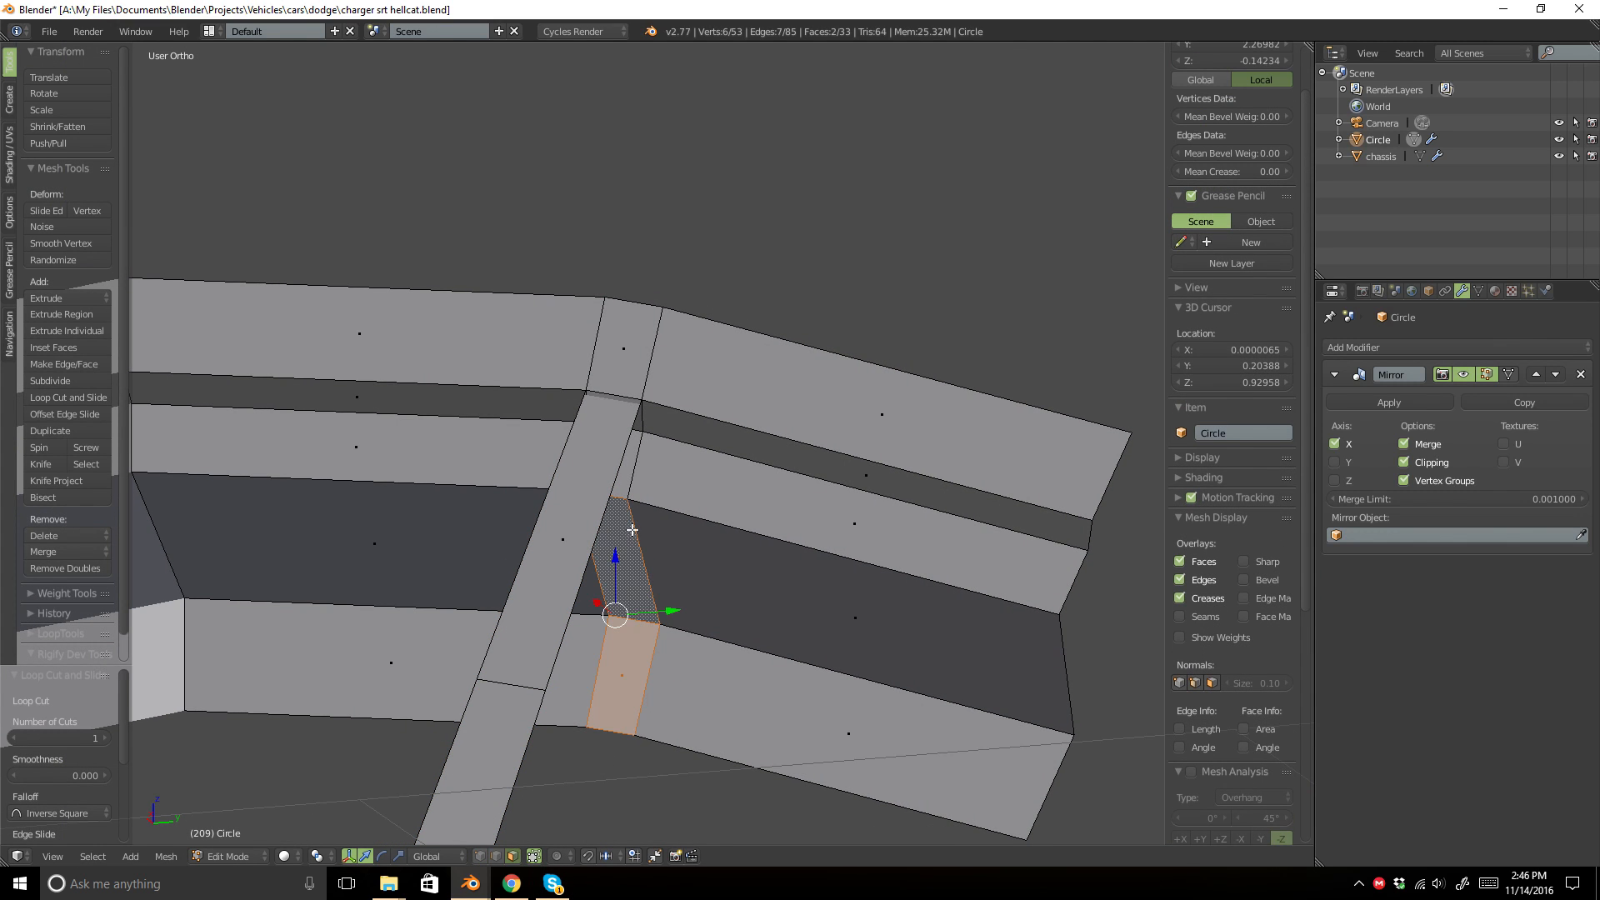
shift+click(626, 472)
shift+click(644, 420)
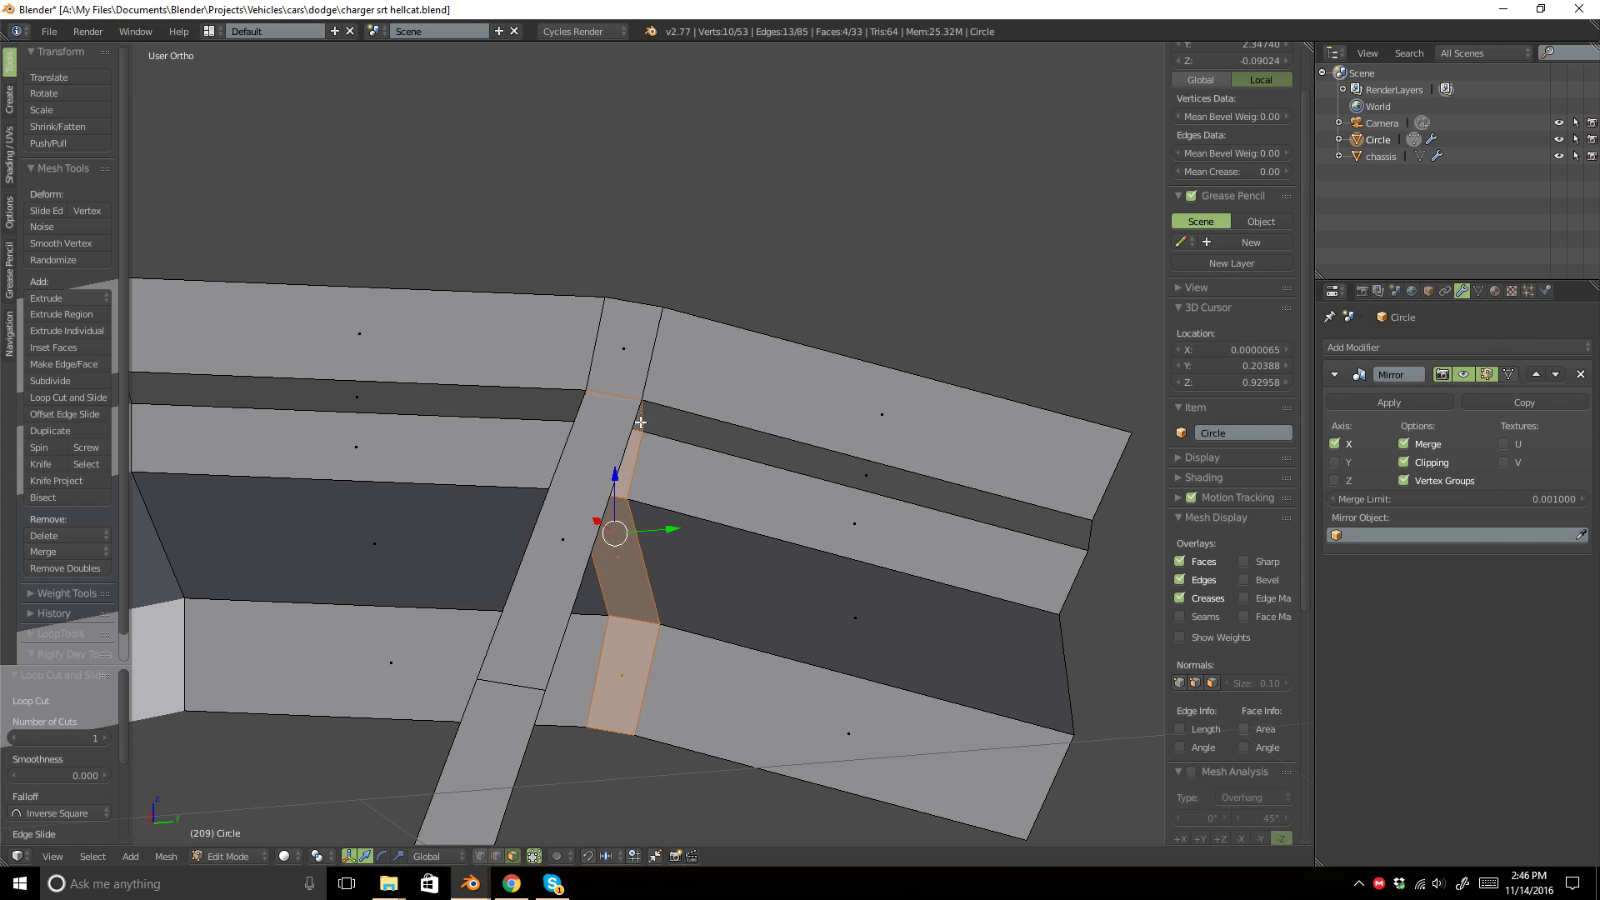
key(alt+z)
key(x)
click(646, 463)
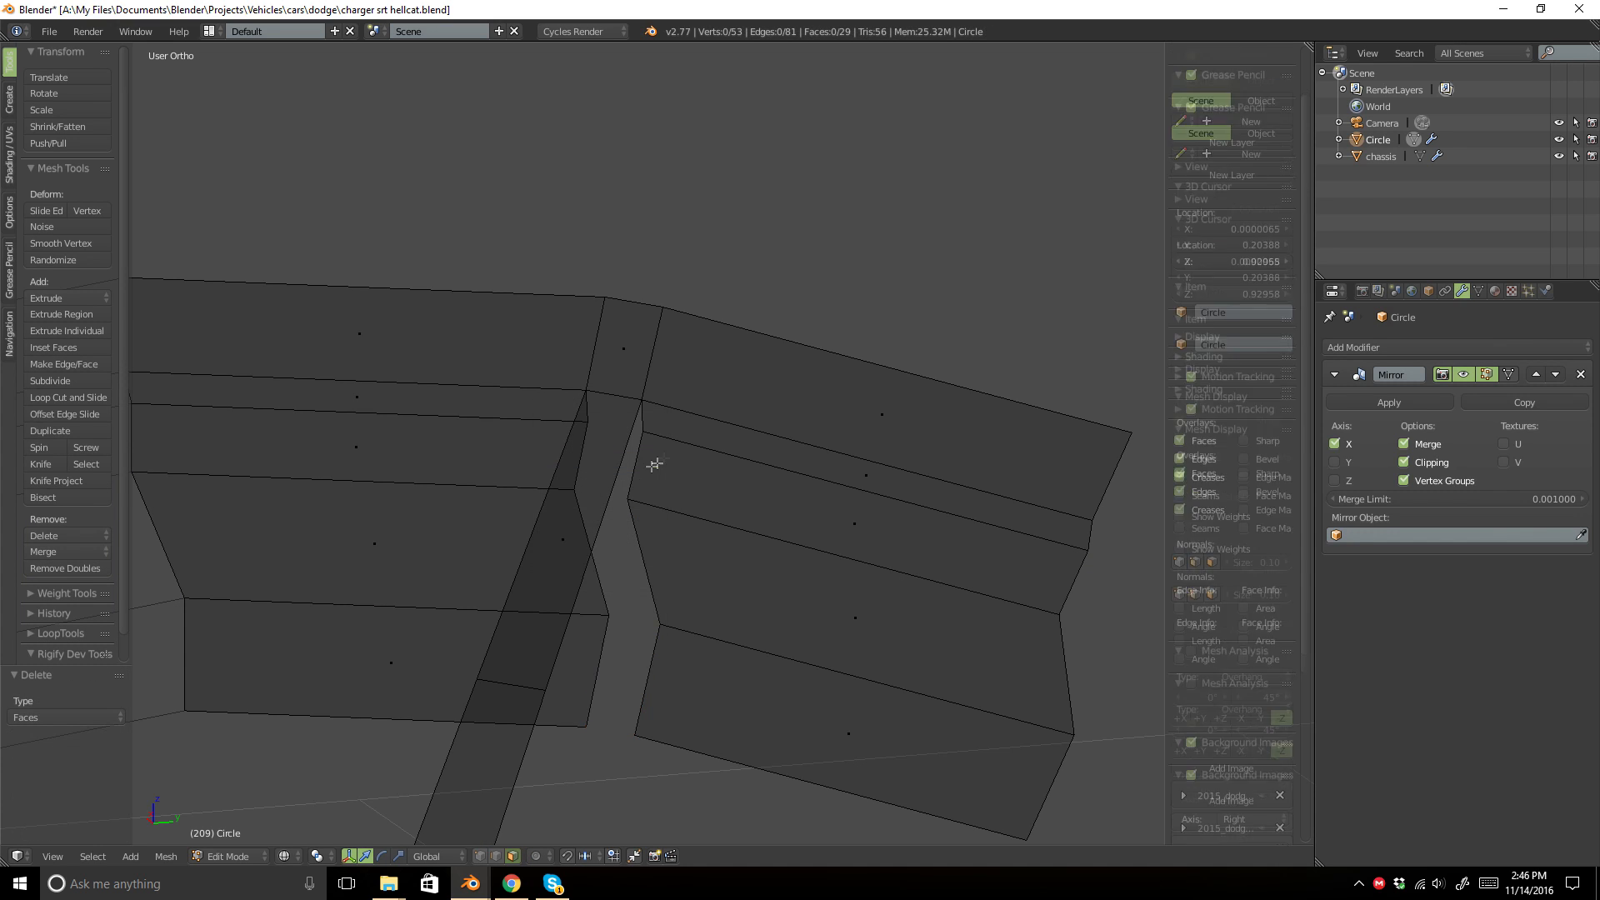
key(Tab)
key(z)
key(Tab)
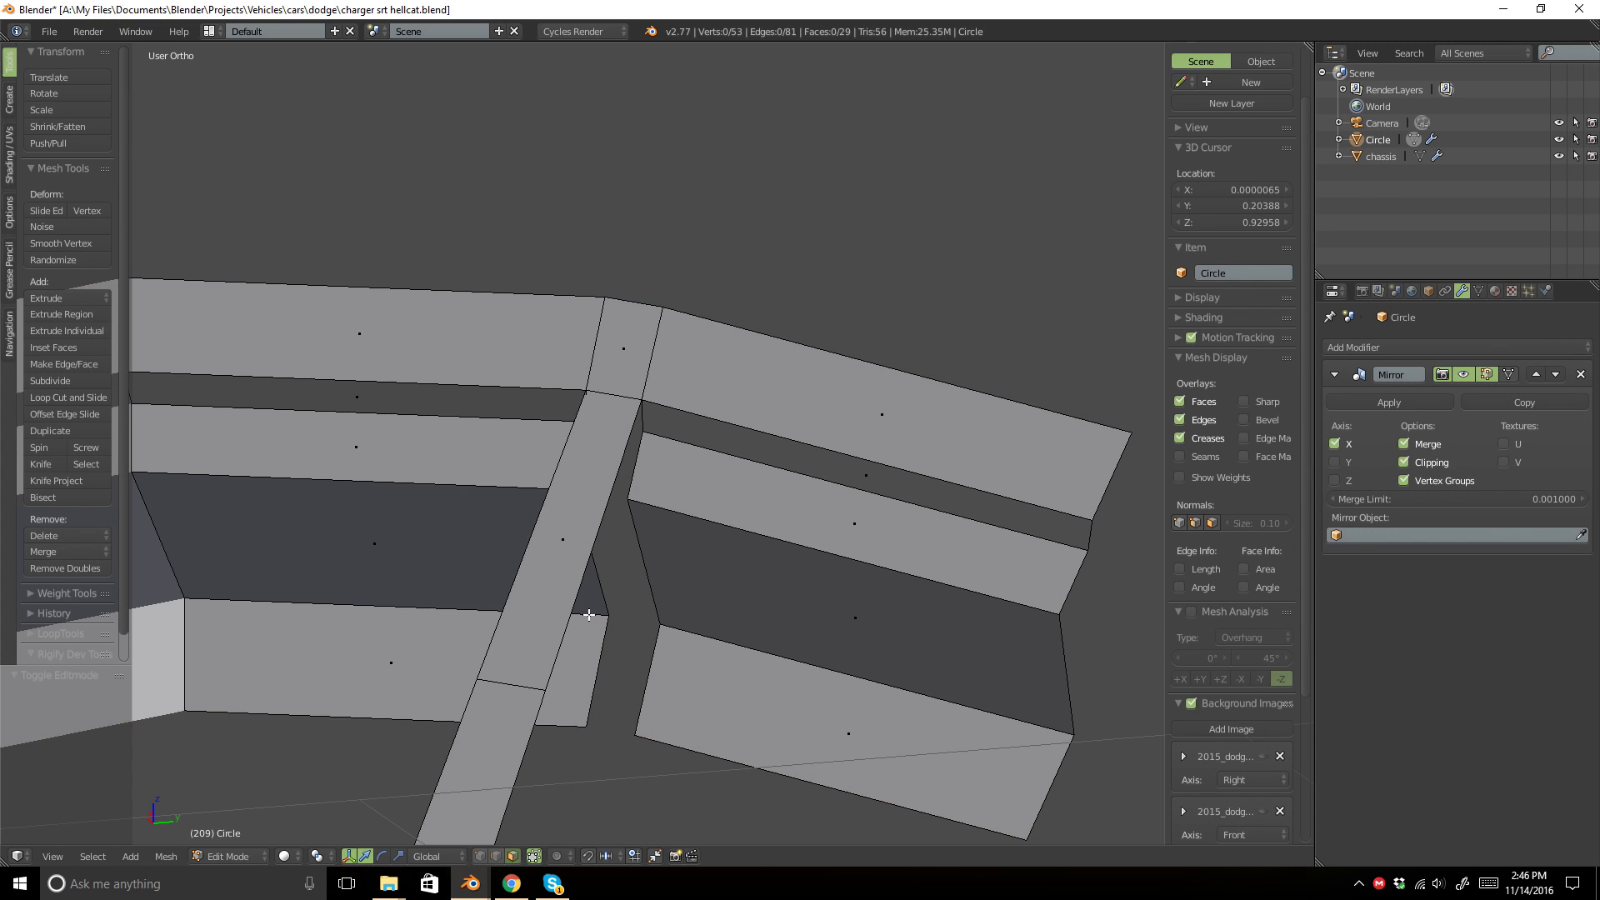
In the right view, vertex-slide the inner rim section's lowest corner away from the fork arm by a factor of 0.249.
key(KP_7)
key(KP_3)
key(Tab)
key(Tab)
click(480, 857)
key(z)
right_click(489, 660)
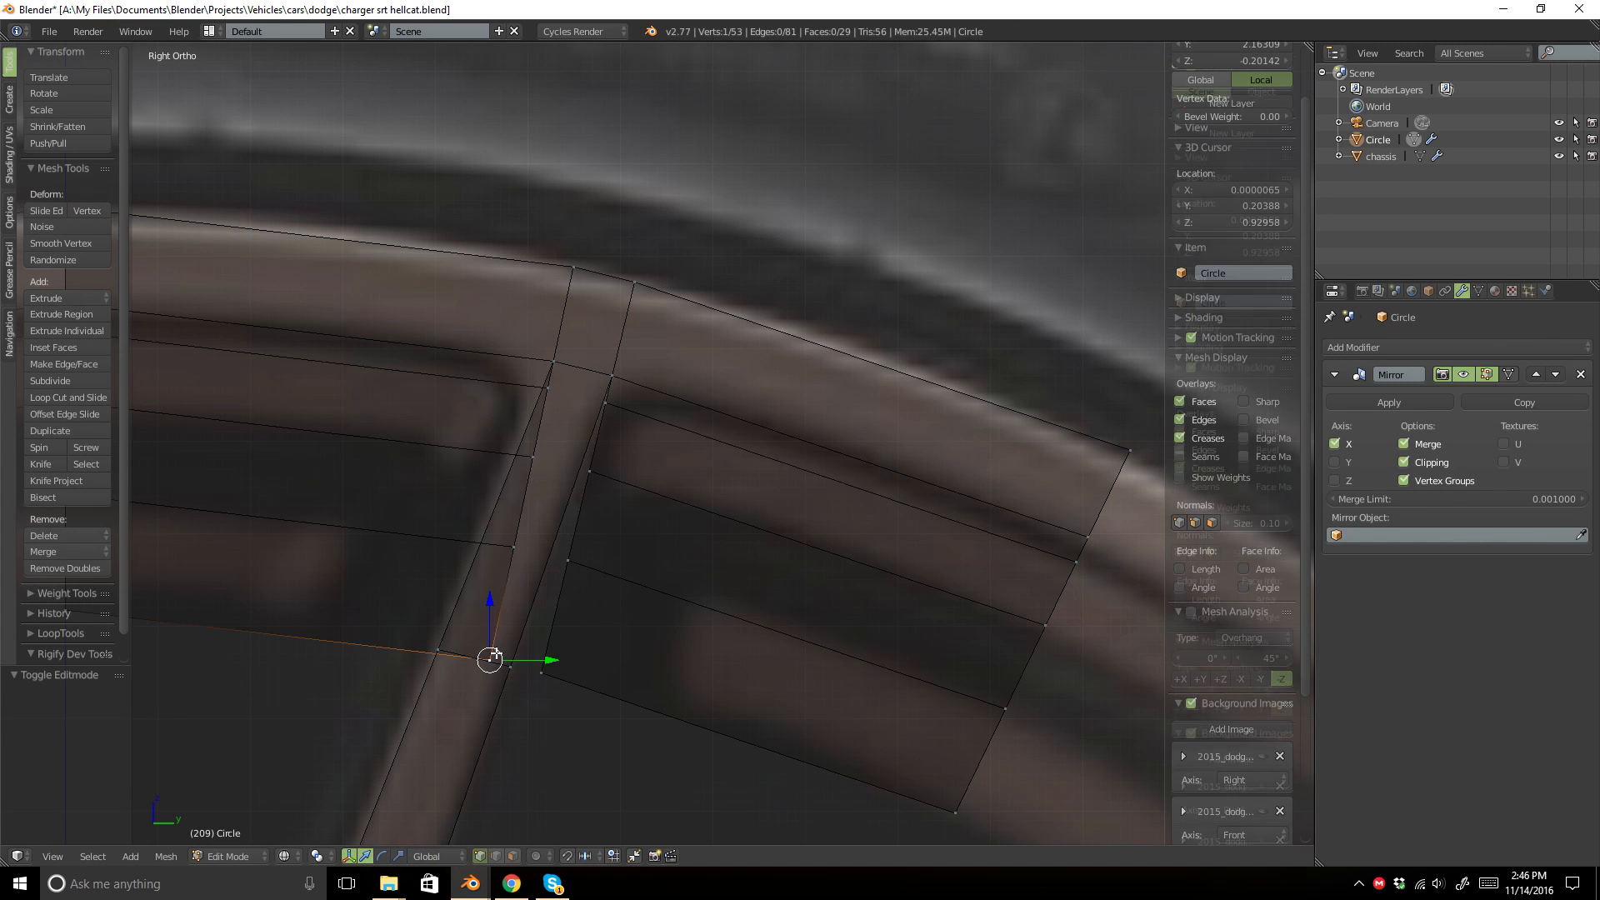
key(z)
key(z)
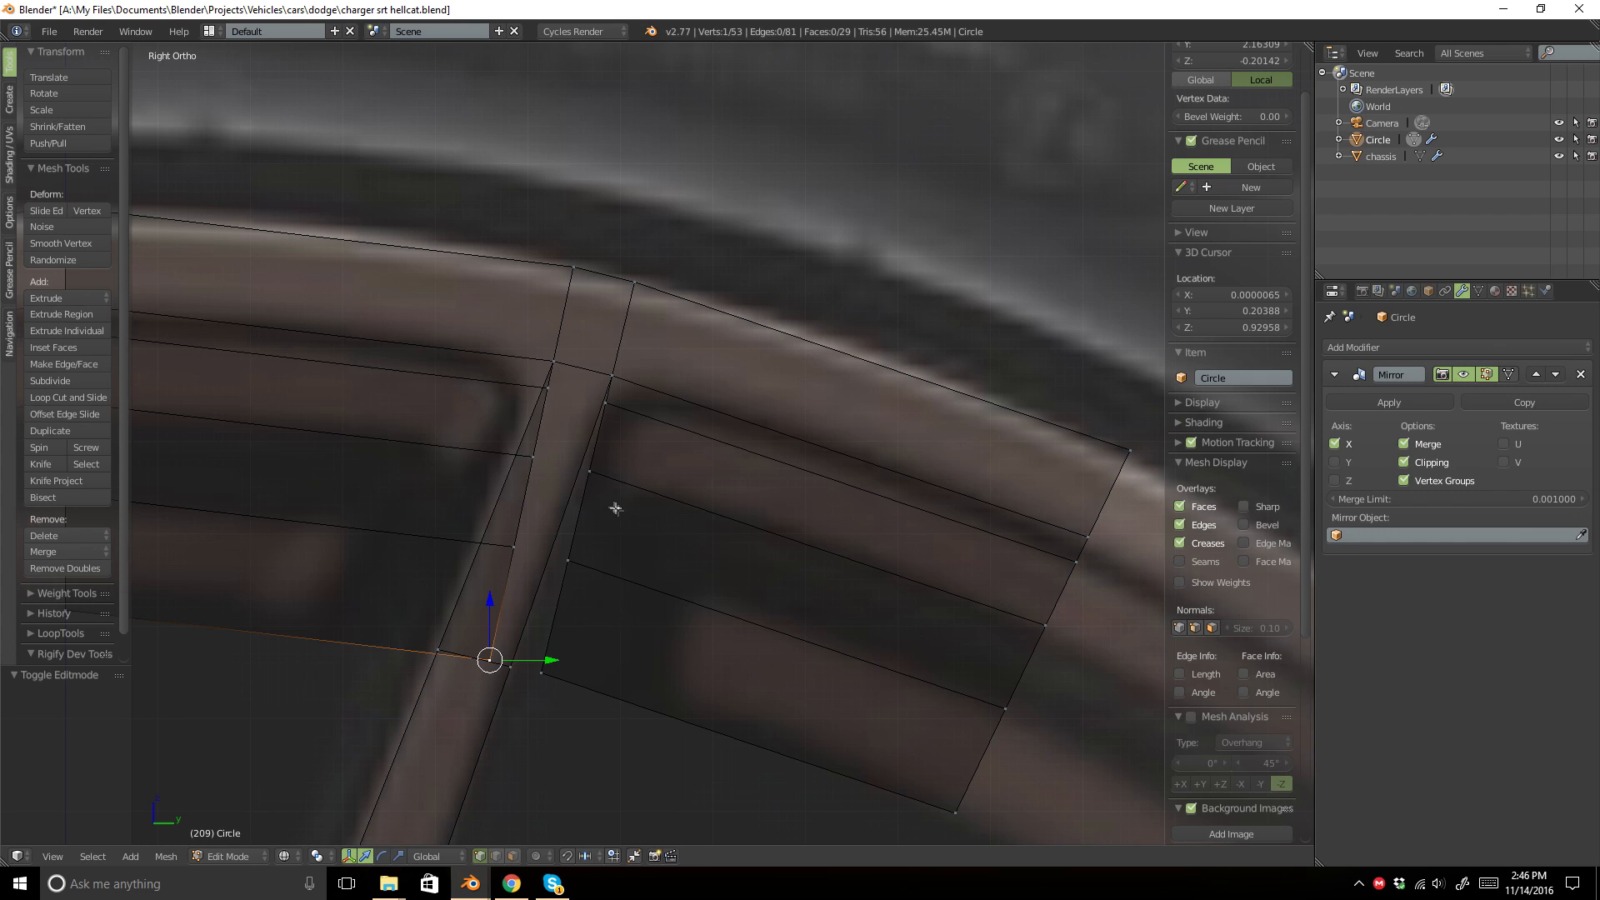
key(z)
key(shift+v)
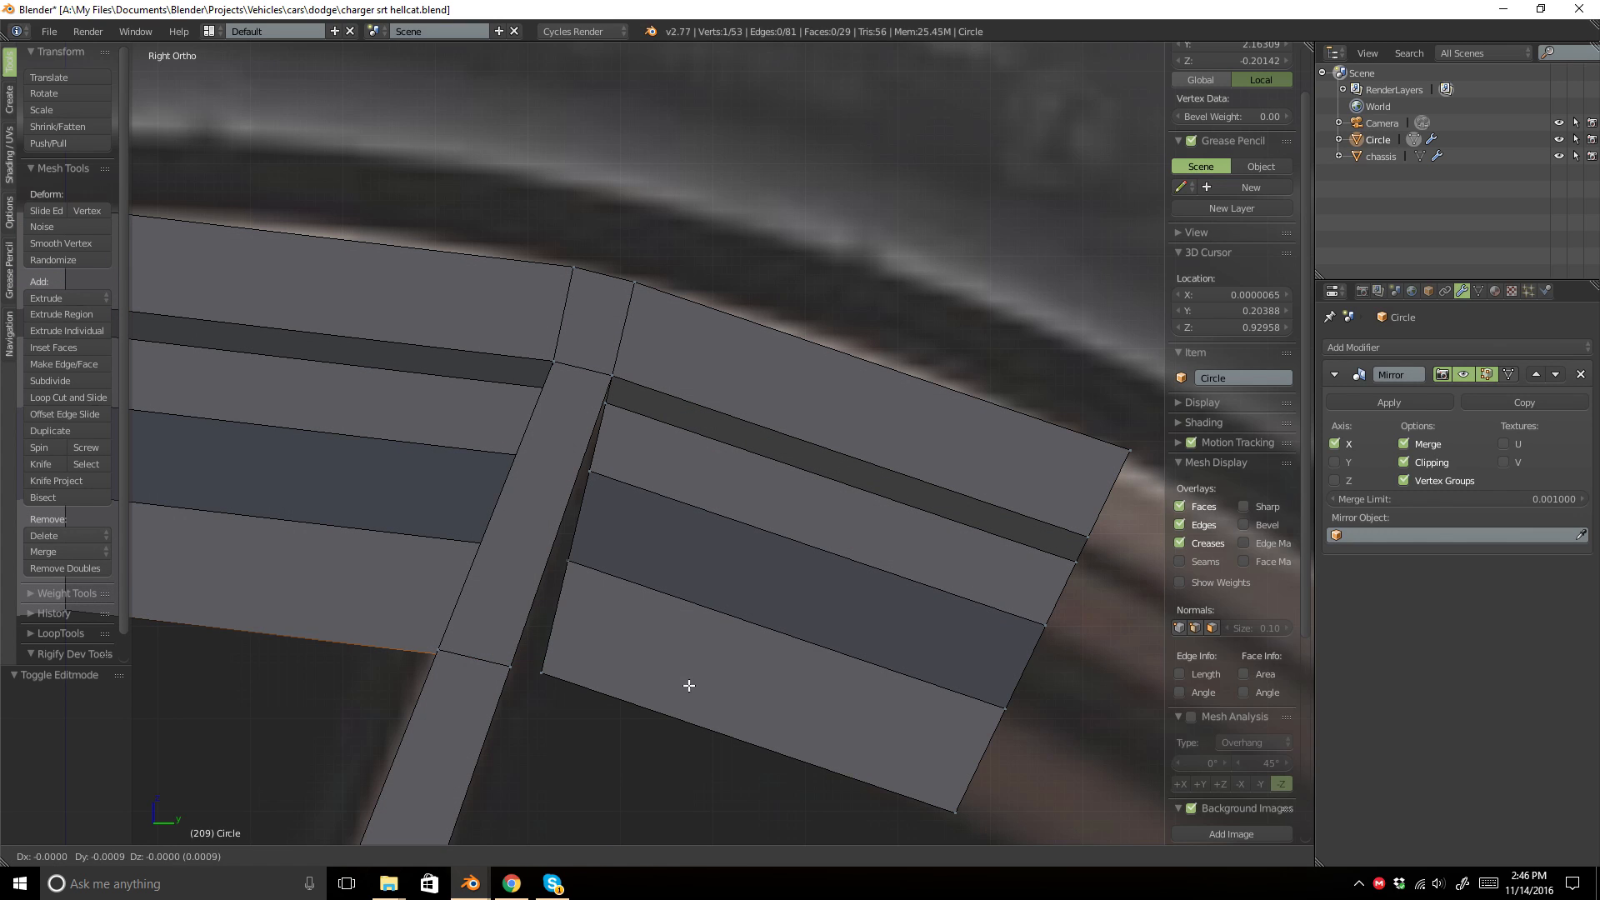
click(584, 669)
Vertex-slide the next corner up on the inner rim section away from the fork arm by a factor of 0.171.
key(z)
right_click(516, 544)
key(z)
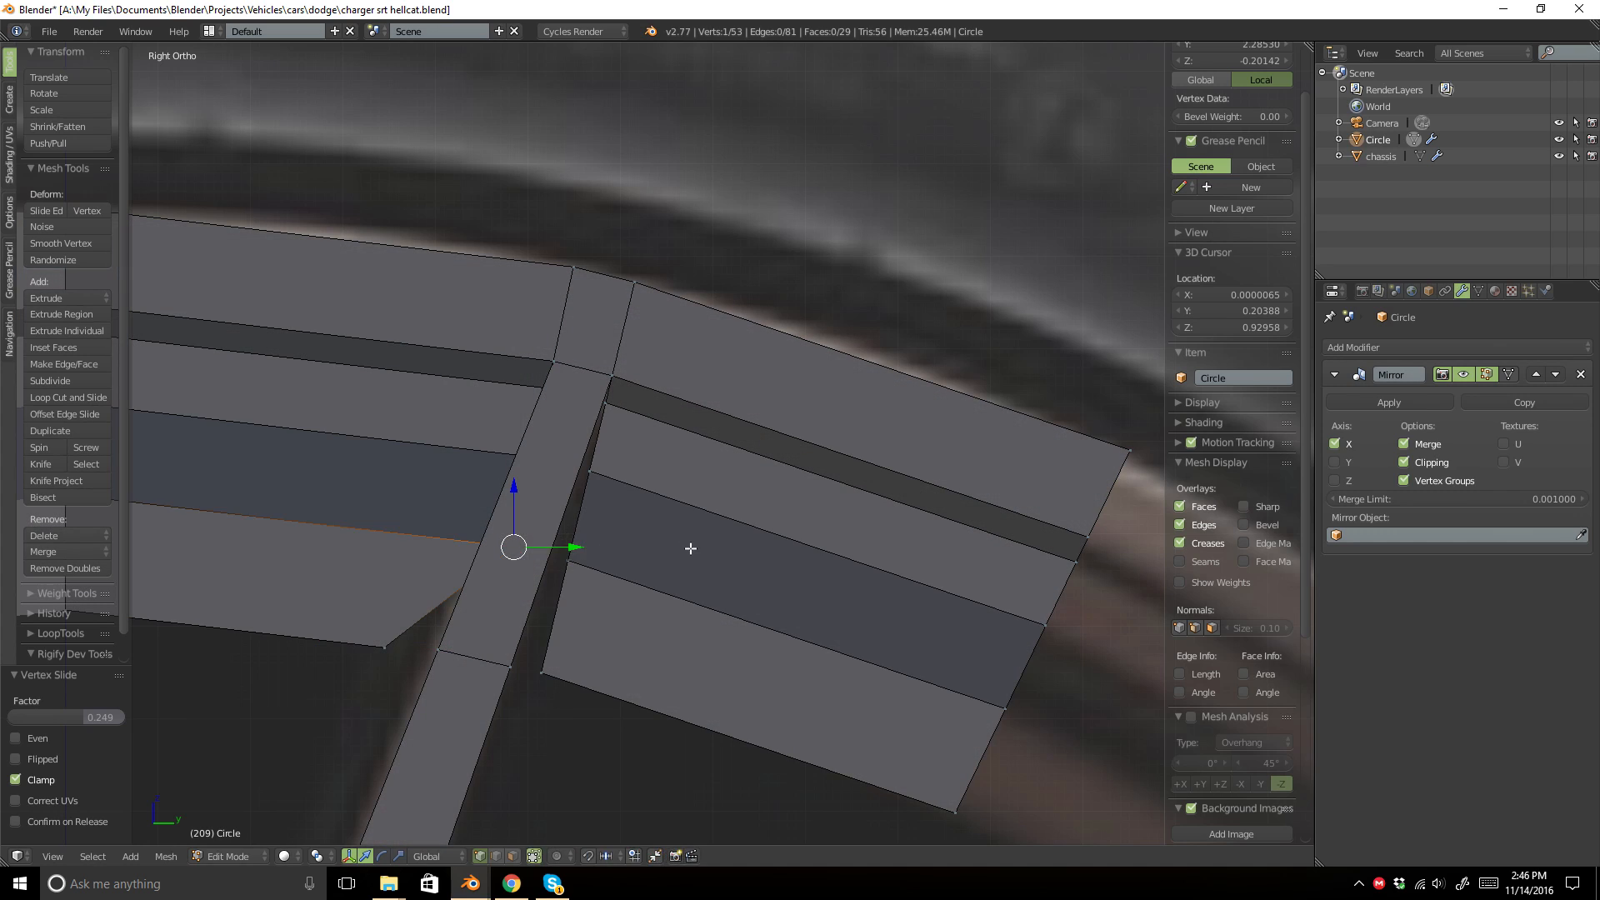
key(shift+v)
click(614, 547)
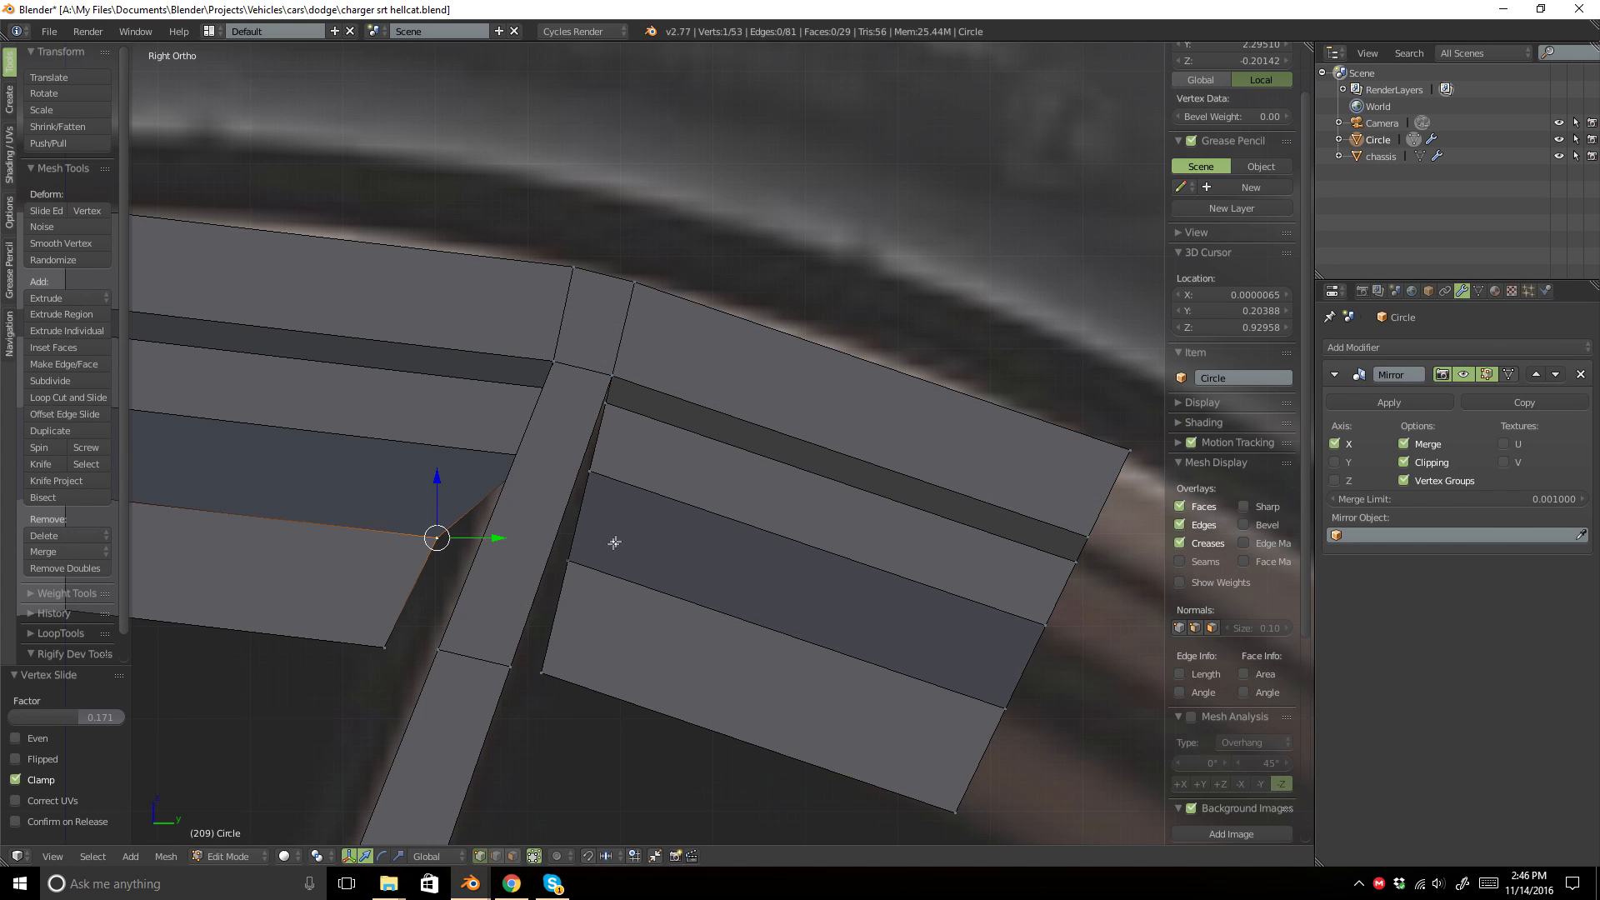
Vertex-slide the inner rim section's third corner from the bottom away from the fork arm by a factor of 0.119.
key(z)
right_click(553, 461)
key(shift+v)
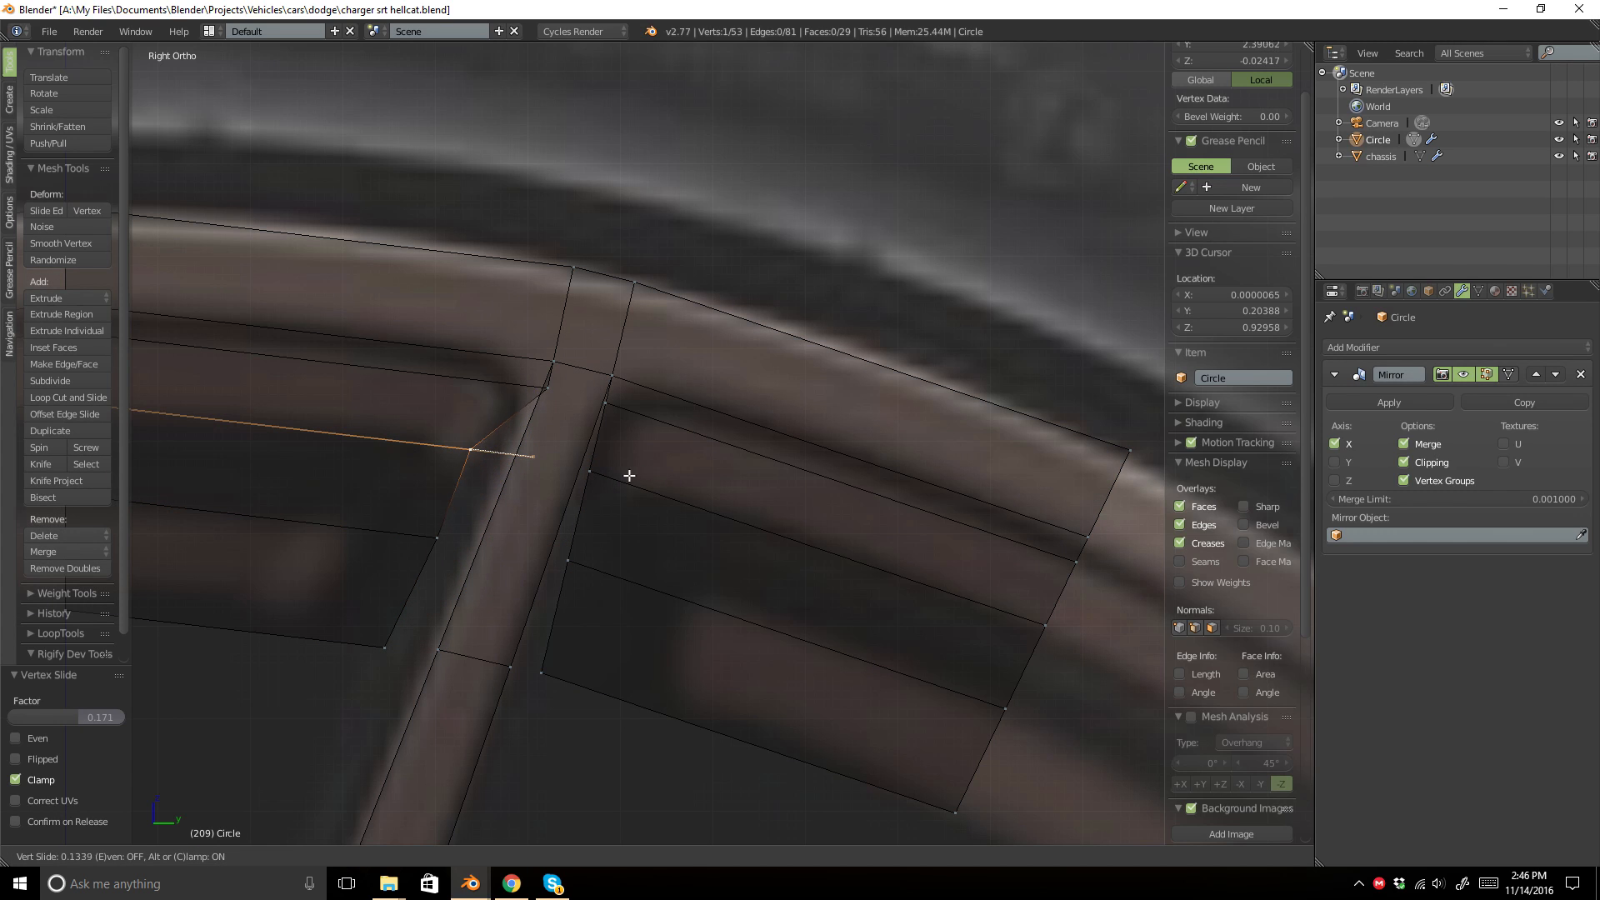
click(637, 473)
Vertex-slide the corner just below the fork arm's merged end slightly toward the mirror line, rounding the opening.
right_click(548, 386)
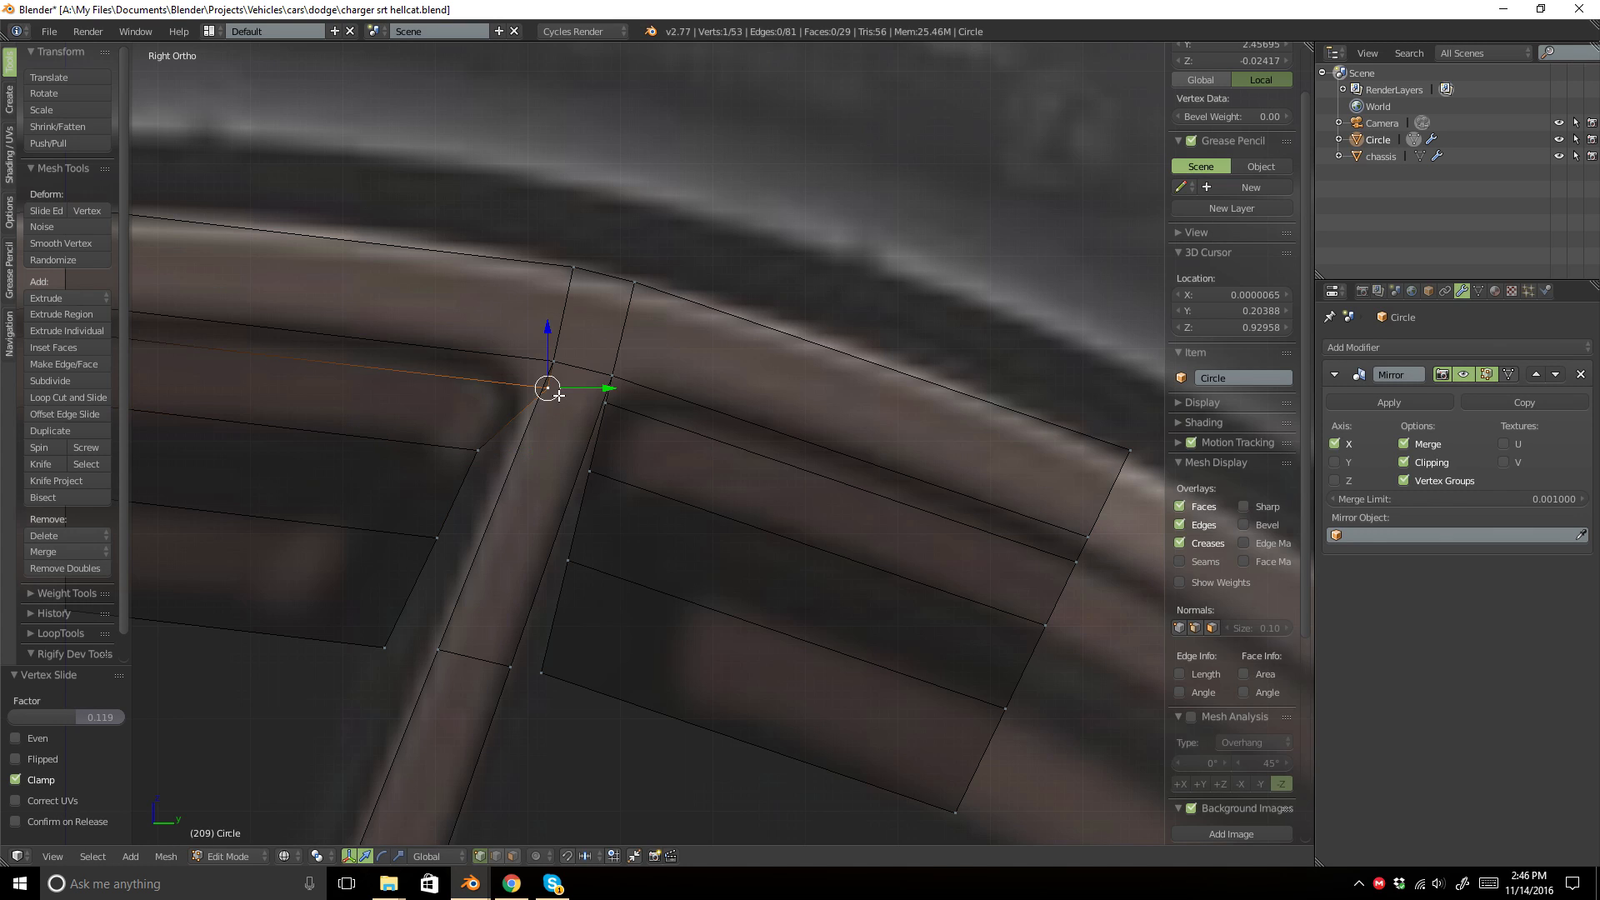
key(z)
key(g)
key(g)
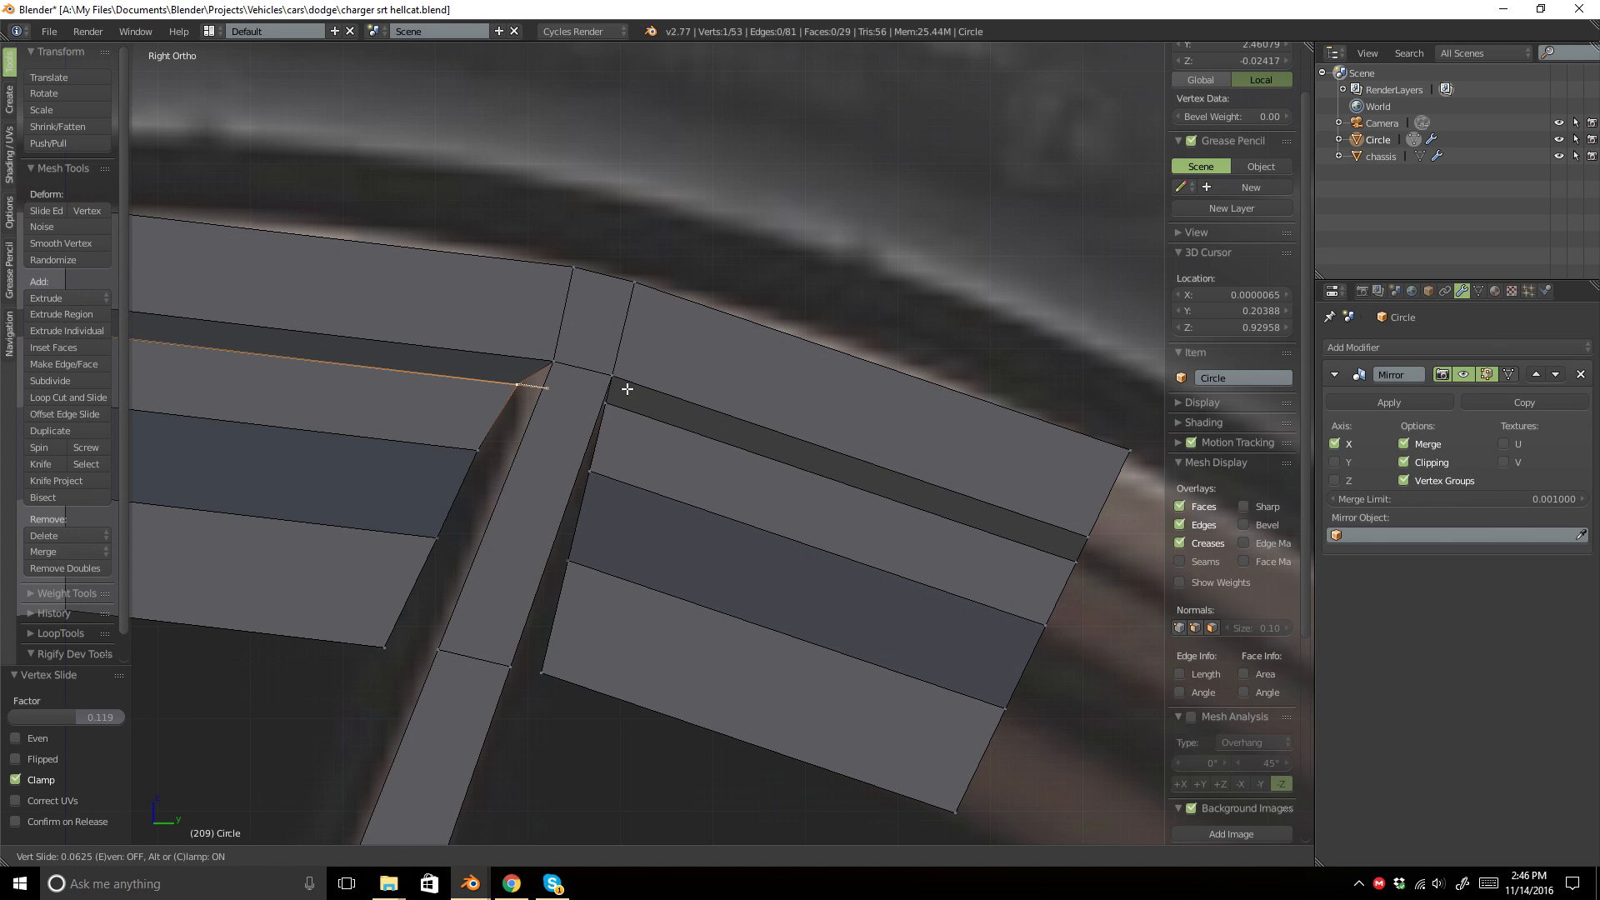
key(a)
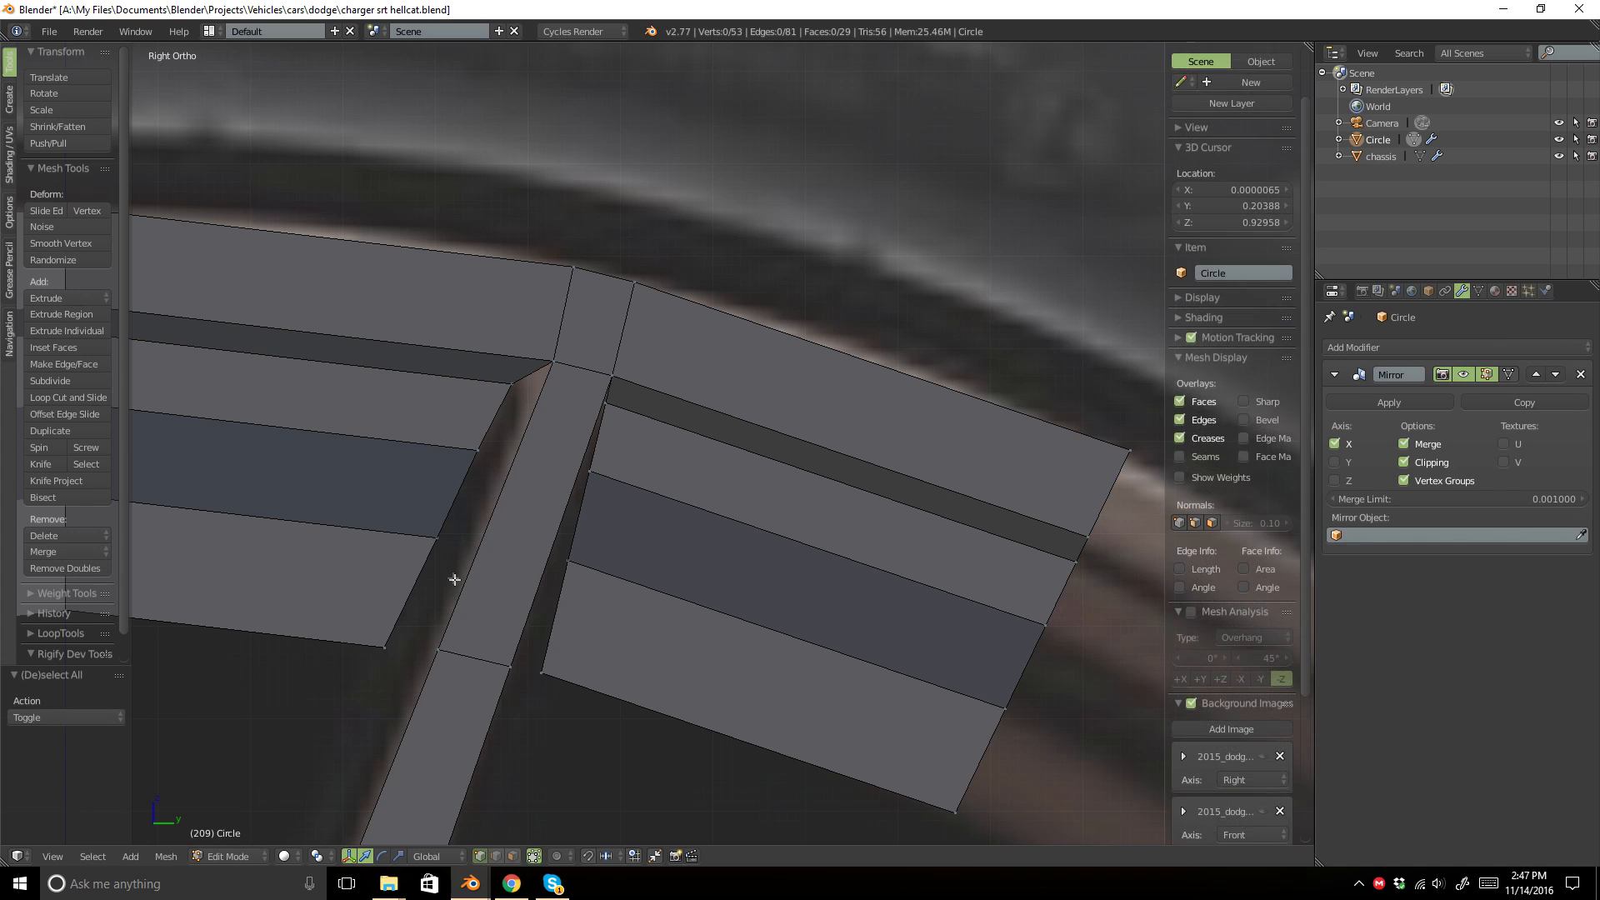
Vertex-slide the outer rim section's two upper fork-side corners away from the fork arm by factors of 0.032 and 0.043.
right_click(616, 405)
key(shift+v)
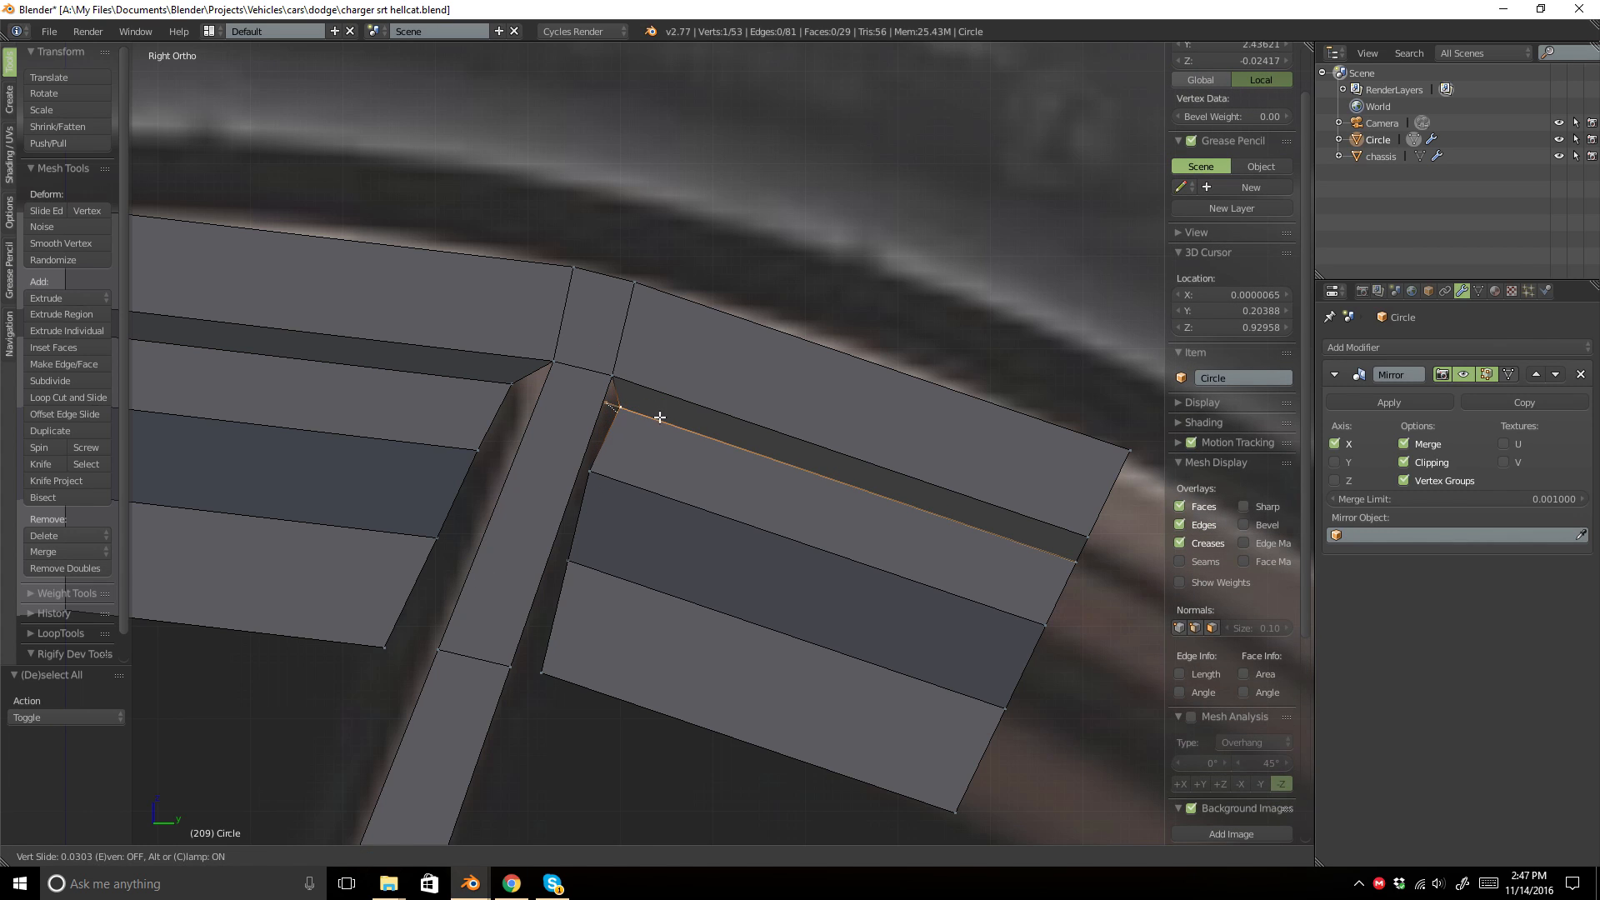
click(602, 456)
right_click(594, 468)
key(shift+v)
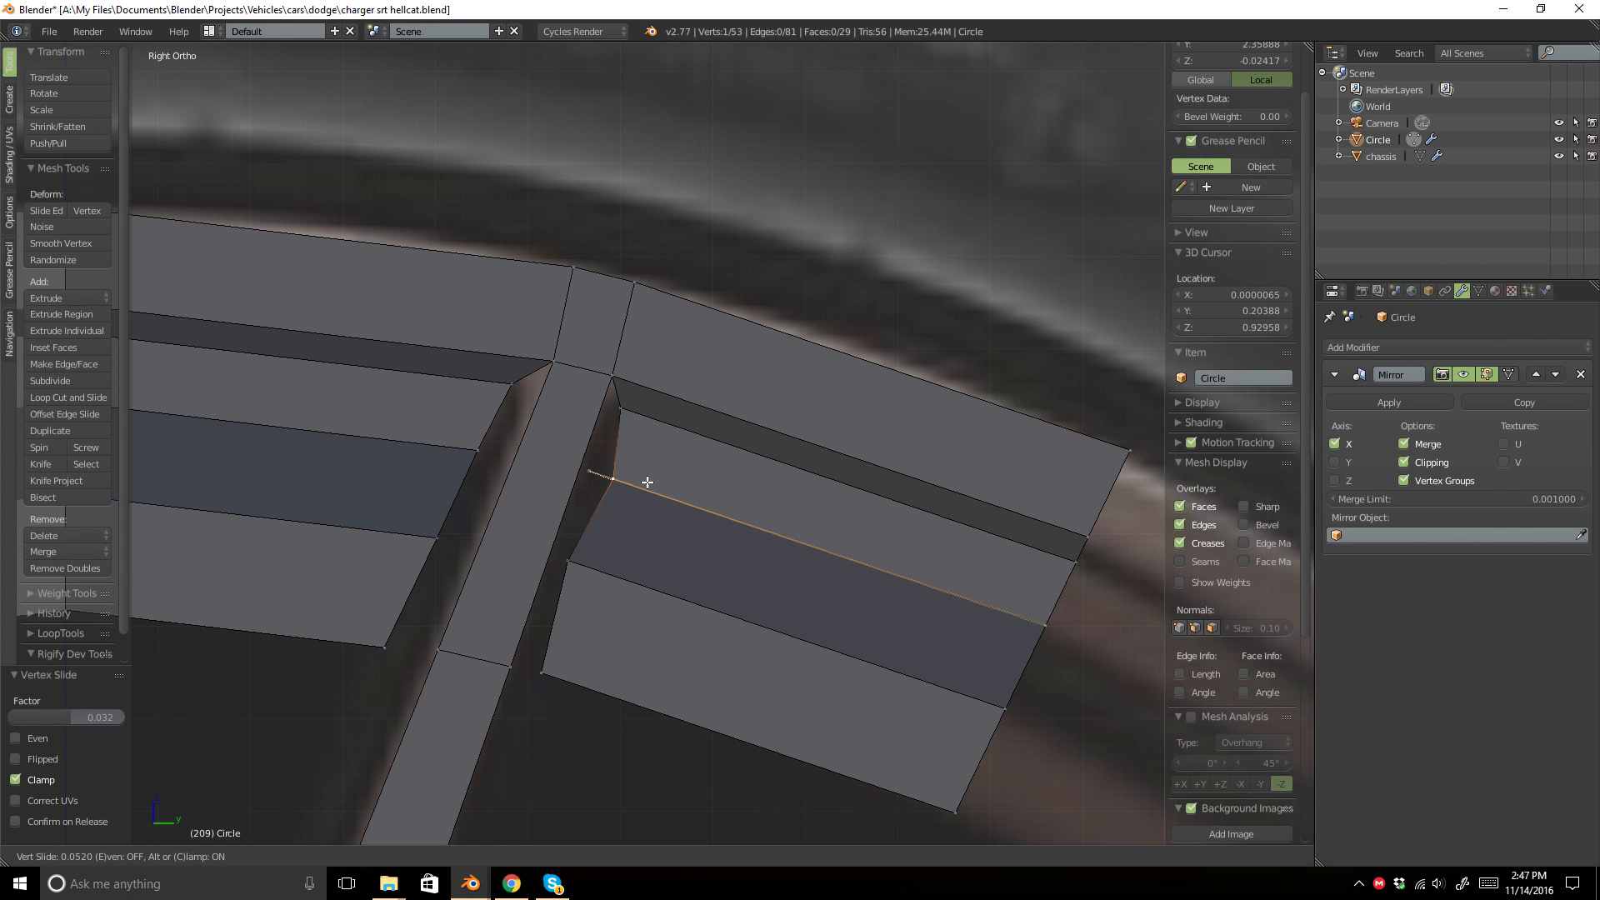
click(648, 481)
Vertex-slide the outer rim section's two lower fork-side corners away from the fork arm by 0.045 and about 0.05.
right_click(573, 580)
key(shift+v)
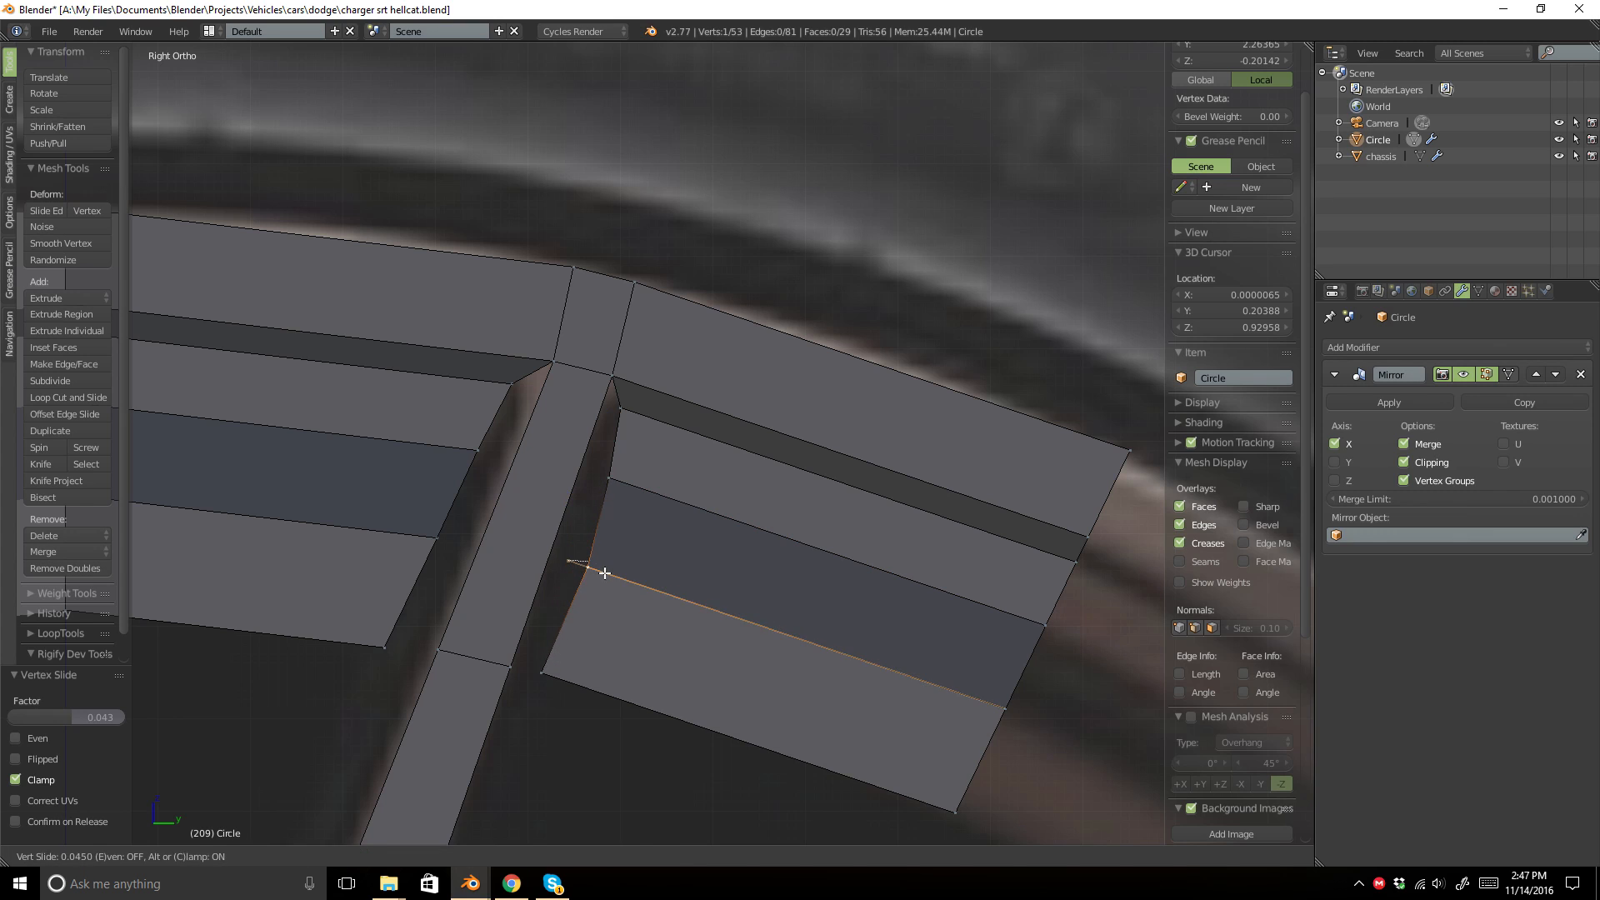
click(603, 572)
right_click(545, 672)
key(shift+v)
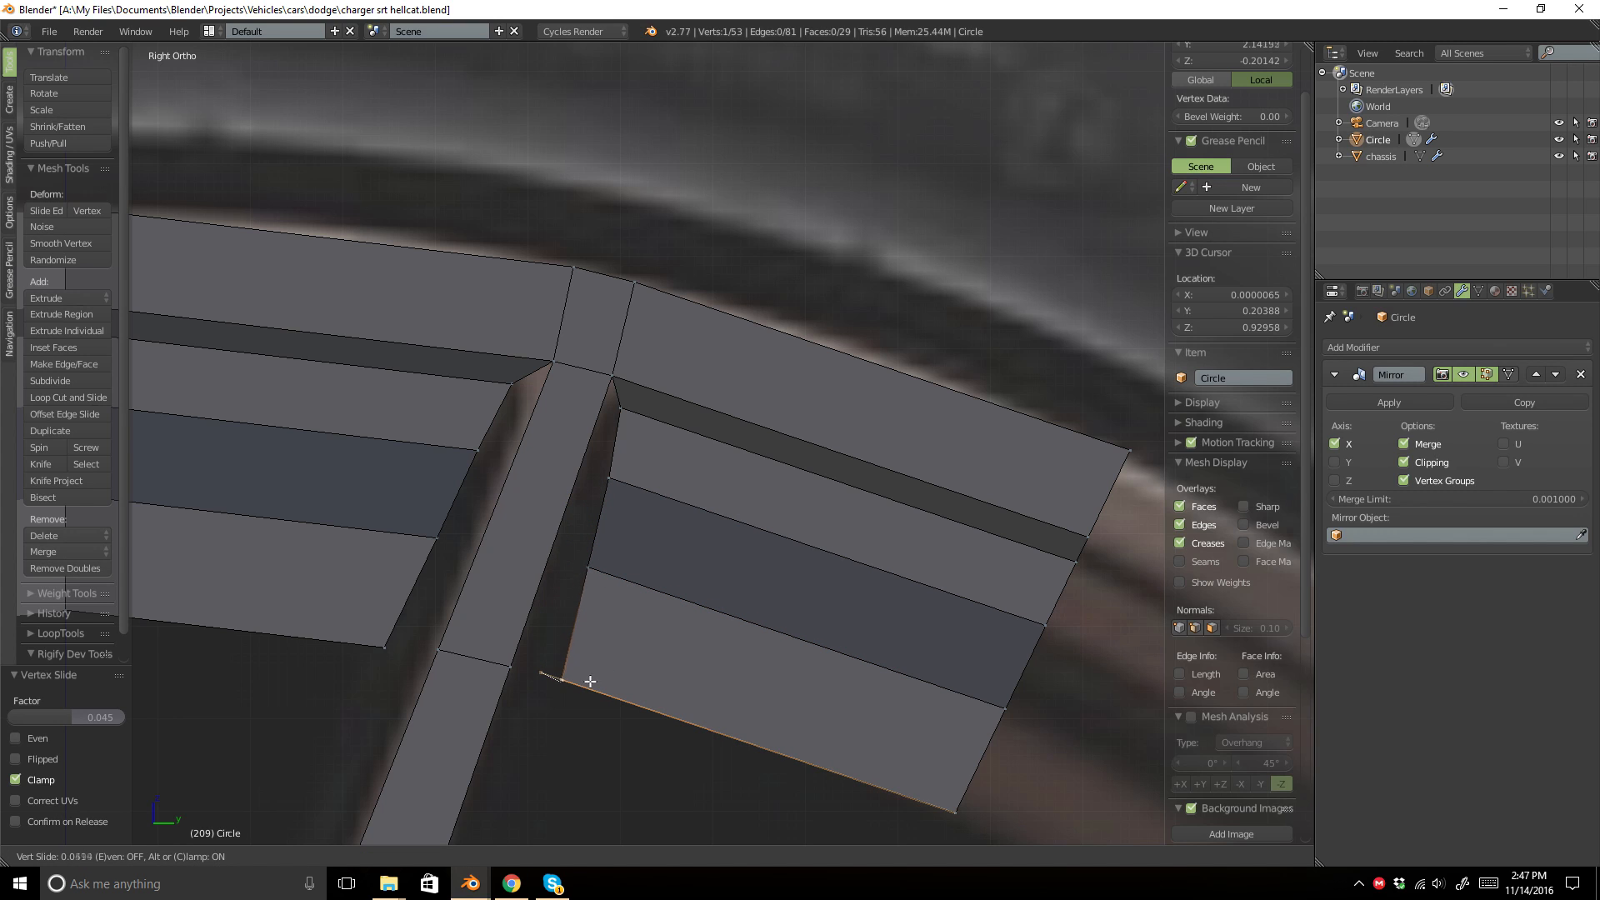
click(587, 682)
key(a)
Add two loop cuts across the fork arm's merged end and fill the uppermost gap between it and the inner rim section.
key(ctrl+r)
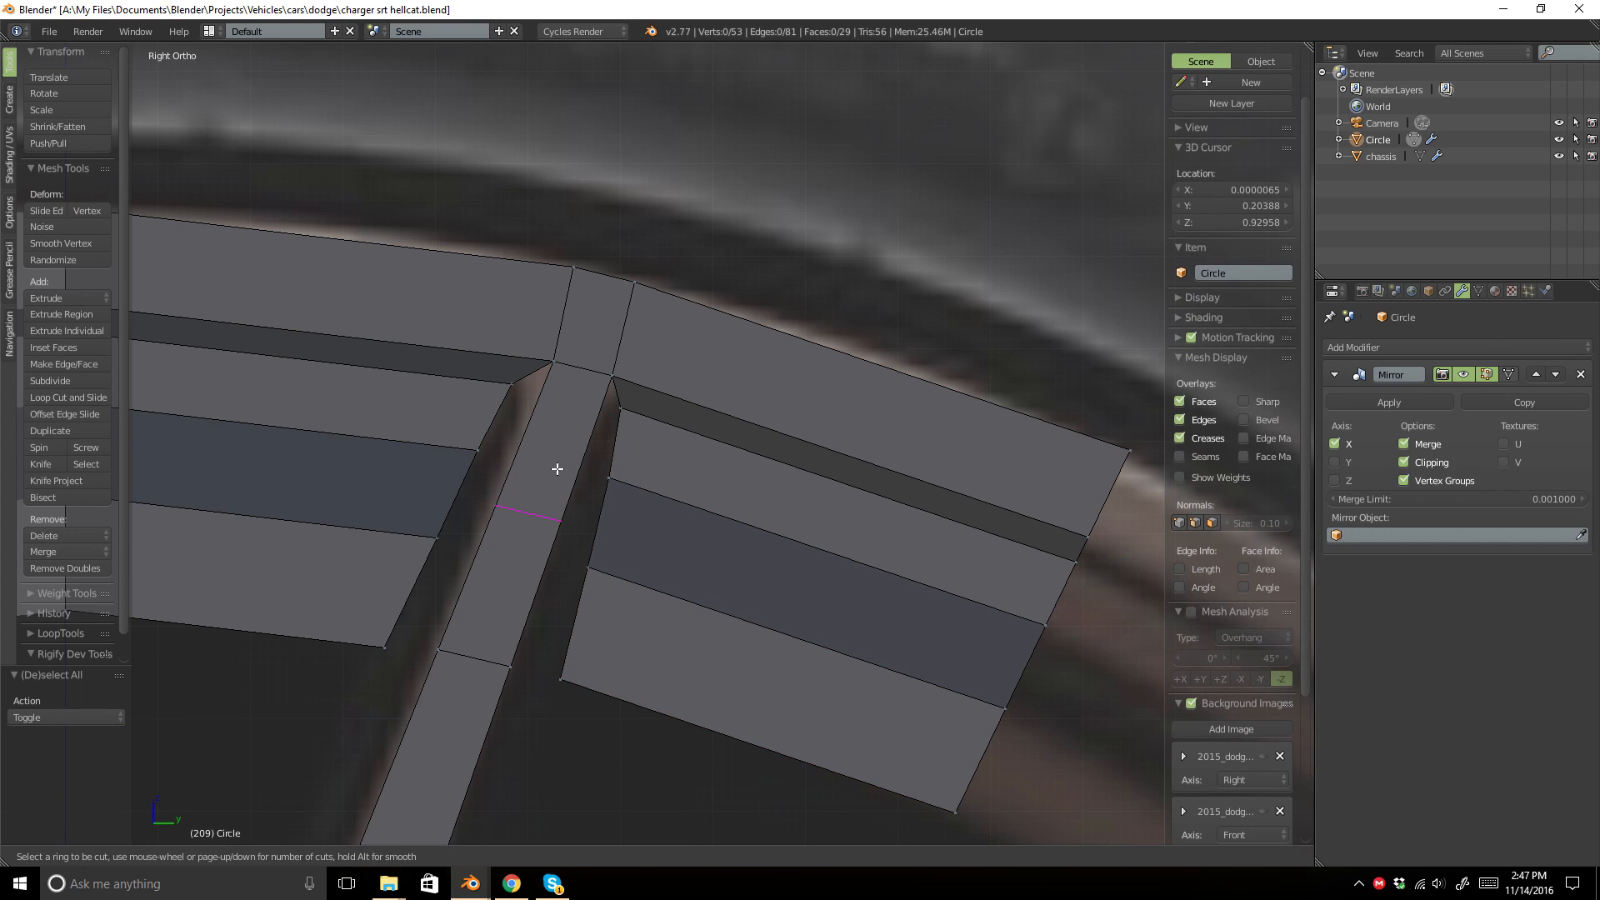
click(557, 469)
click(562, 460)
right_click(481, 454)
shift+right_click(512, 386)
shift+right_click(543, 364)
key(f)
Fill the middle and lowest gaps between the inner rim section and the fork arm with faces.
right_click(478, 452)
shift+right_click(515, 453)
shift+right_click(460, 542)
shift+right_click(460, 541)
shift+right_click(441, 536)
shift+right_click(482, 540)
key(f)
right_click(435, 542)
shift+right_click(480, 546)
shift+right_click(386, 648)
shift+right_click(437, 649)
key(f)
Fill the lowest gap between the fork arm and the outer rim section with a face.
right_drag(439, 650, 516, 654)
right_click(515, 654)
shift+right_click(515, 660)
shift+right_click(594, 567)
shift+right_click(561, 573)
shift+right_click(580, 656)
key(f)
Fill the middle and uppermost gaps between the fork arm and the outer rim section, and leave Edit Mode.
right_click(550, 563)
shift+right_click(585, 563)
shift+right_click(571, 468)
shift+right_click(602, 470)
key(f)
right_click(585, 463)
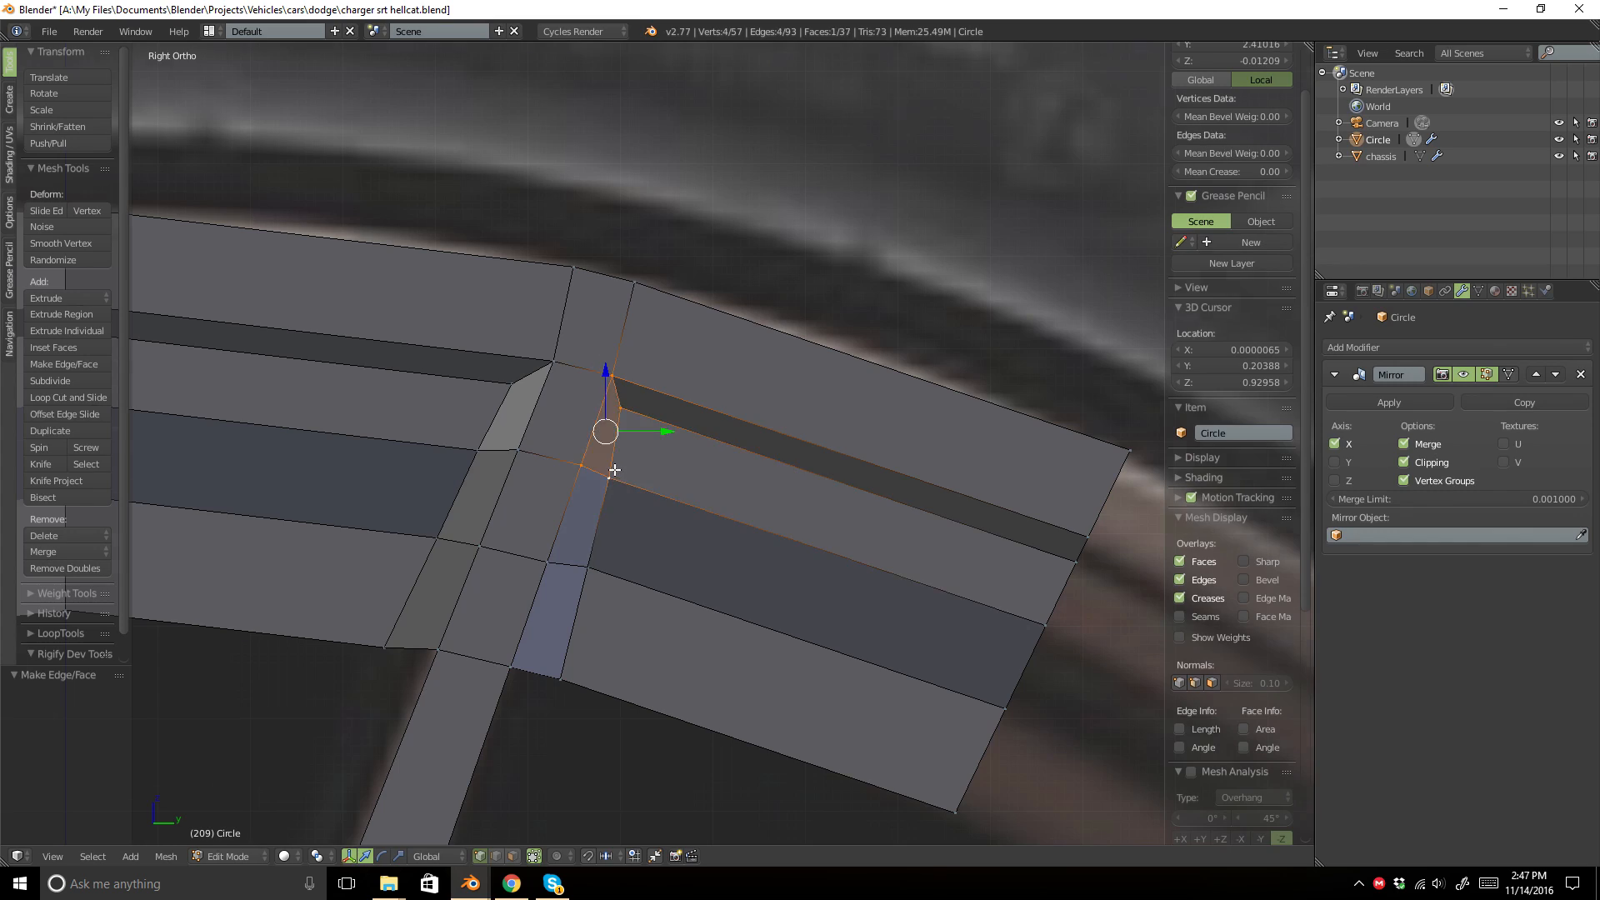
key(Tab)
scroll(583, 379, down, 6)
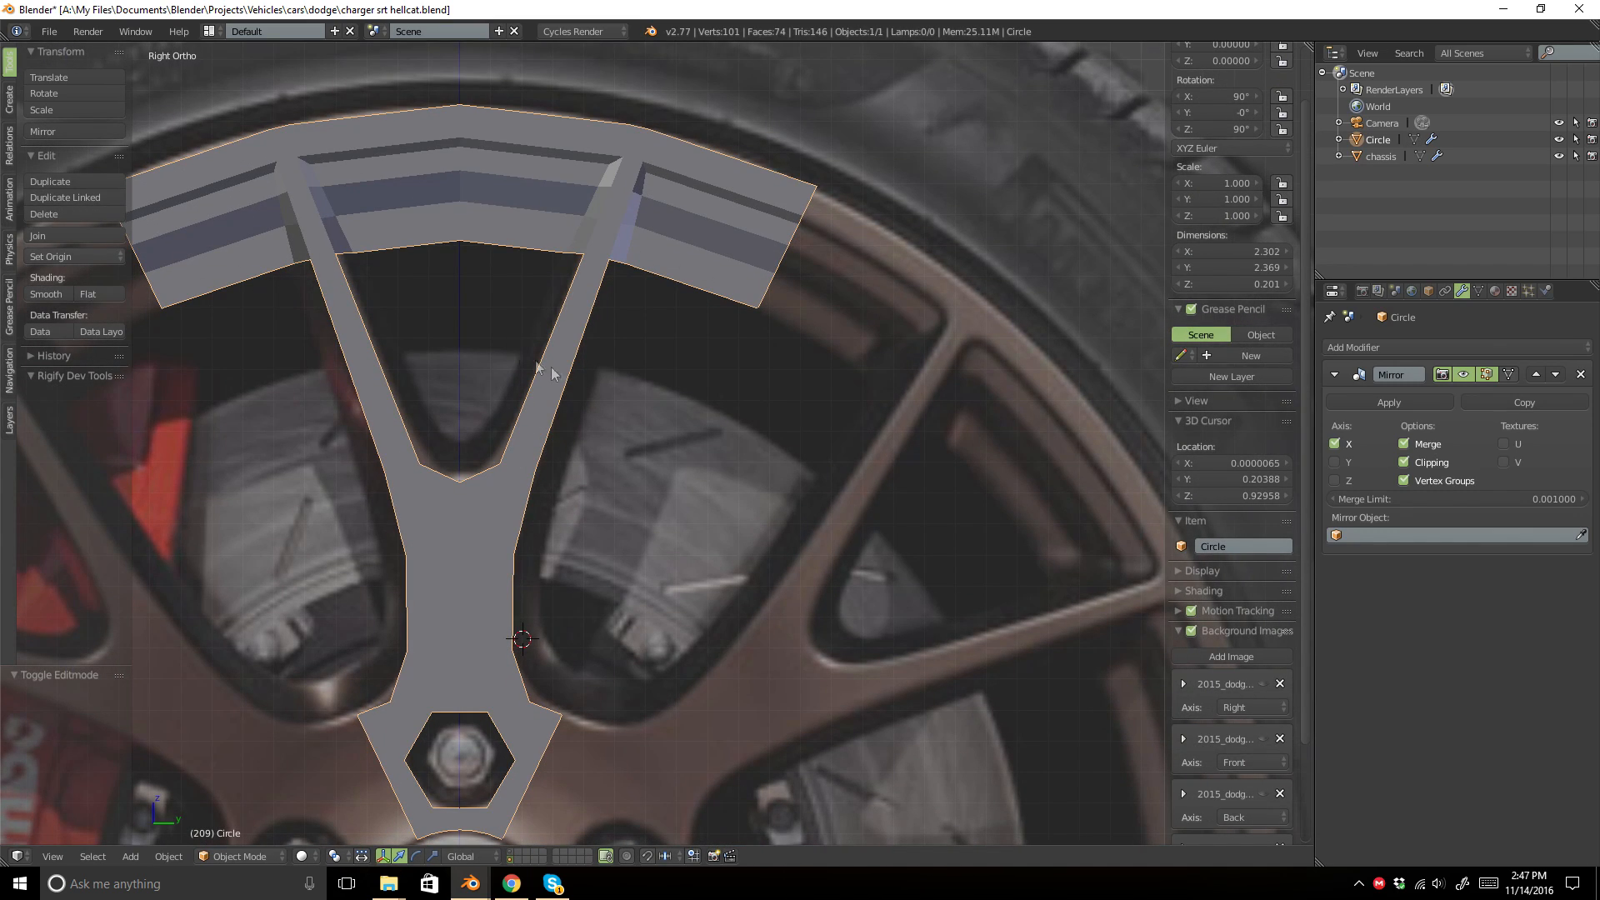
Extrude the spoke's outer edge chain, from above the hub to the fork, outward by 0.093 in Y and 0.013 in Z.
scroll(438, 468, up, 6)
shift+middle_drag(443, 462, 747, 689)
scroll(747, 700, down, 2)
key(Tab)
click(596, 580)
shift+click(562, 473)
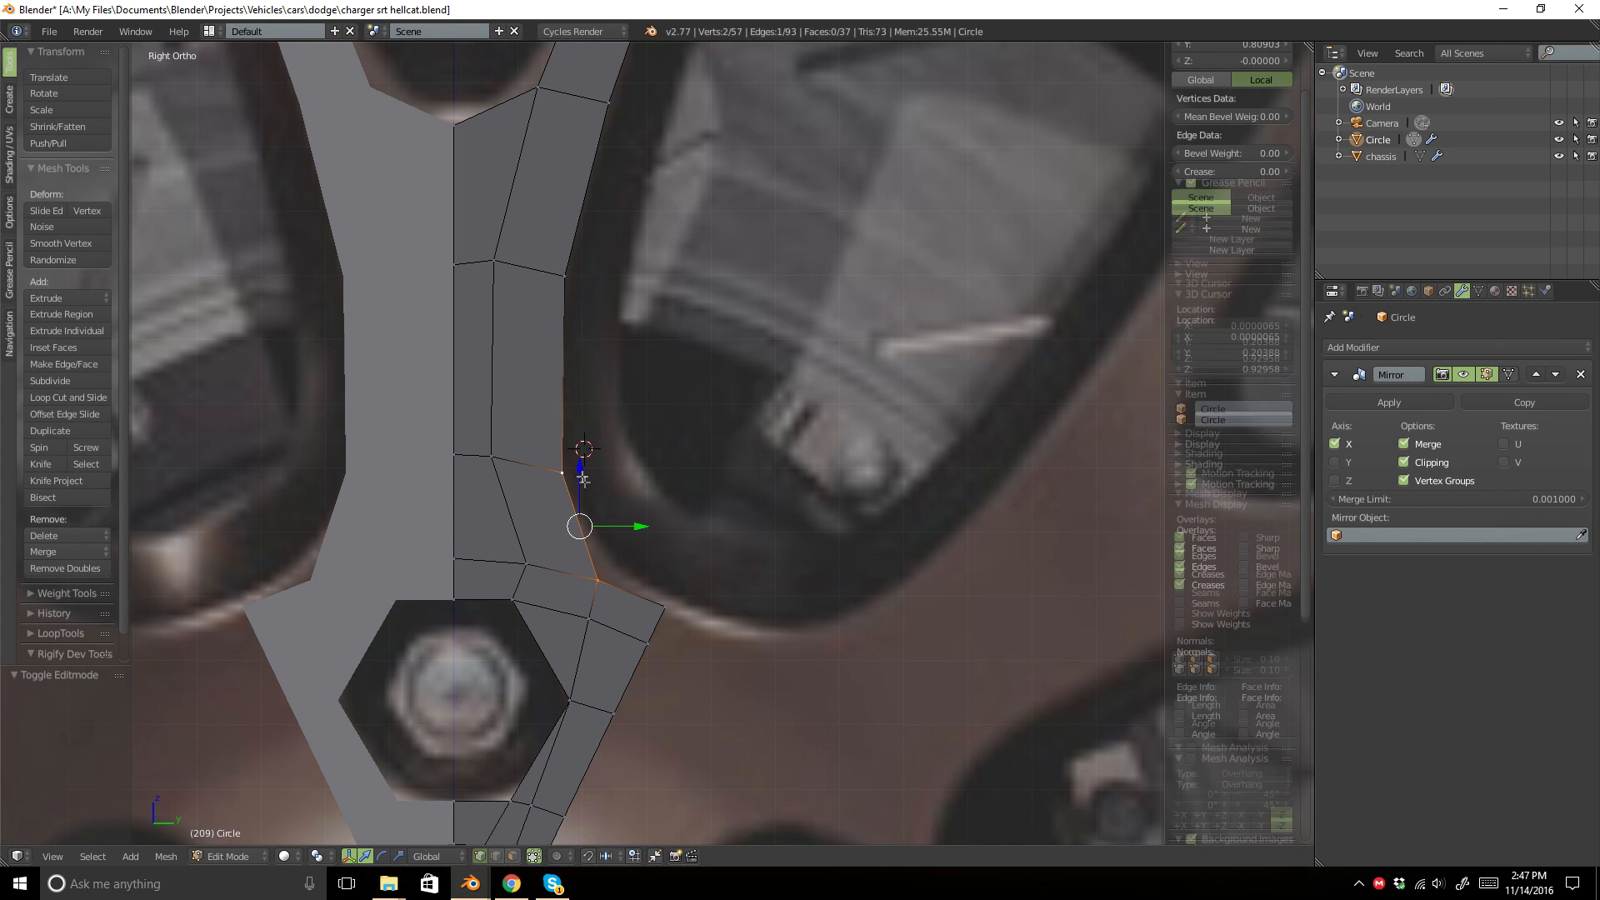
shift+click(564, 276)
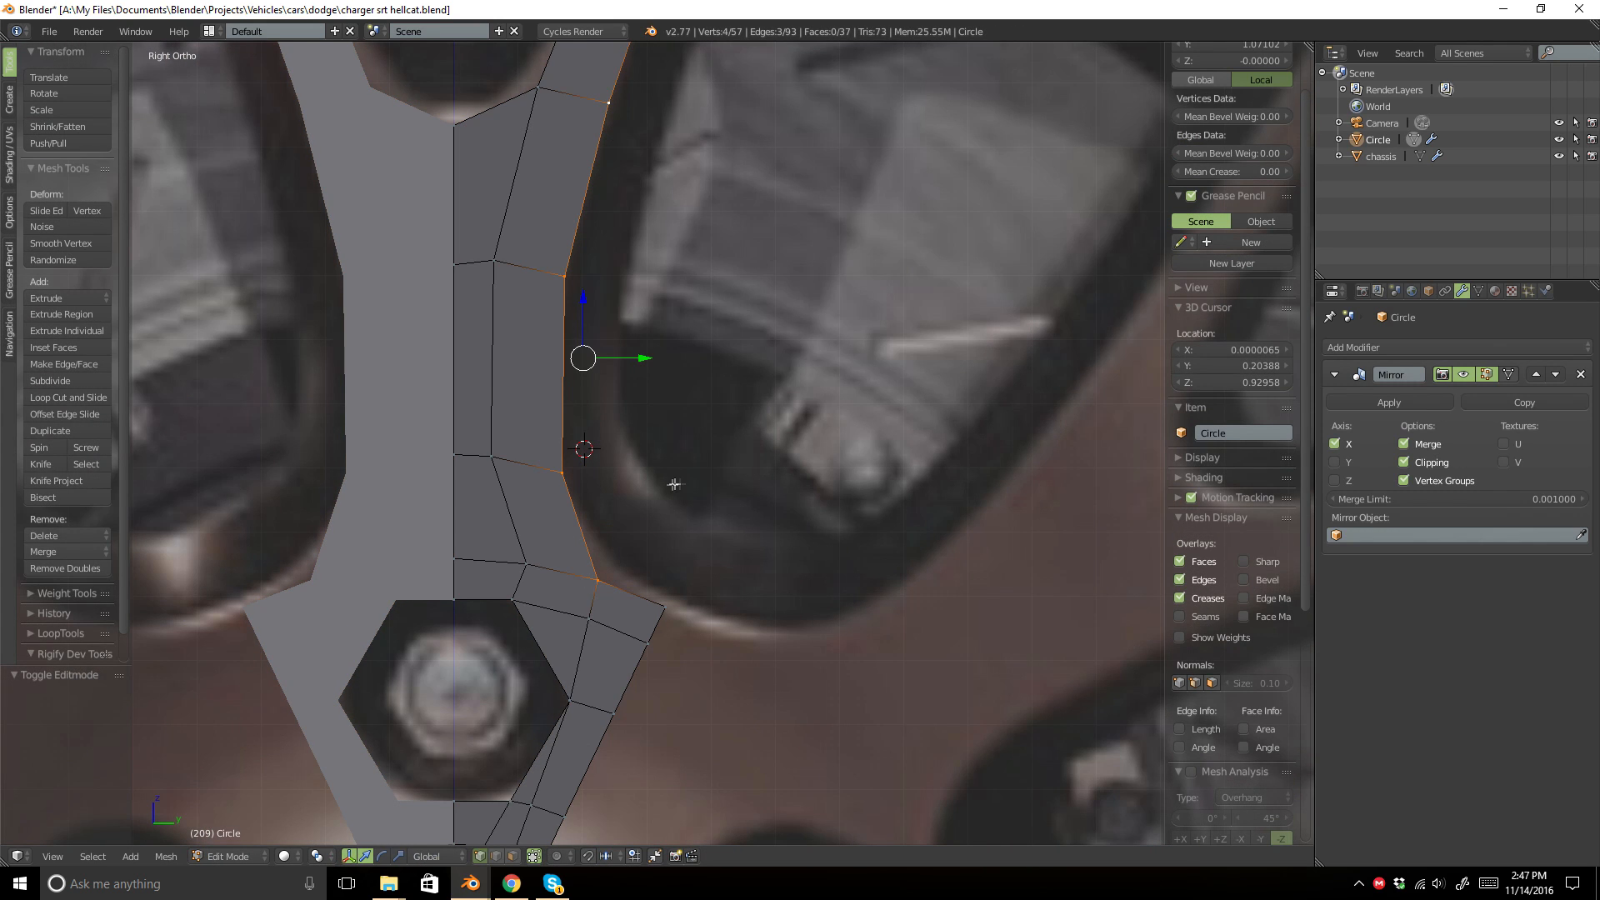
scroll(673, 484, down, 2)
key(e)
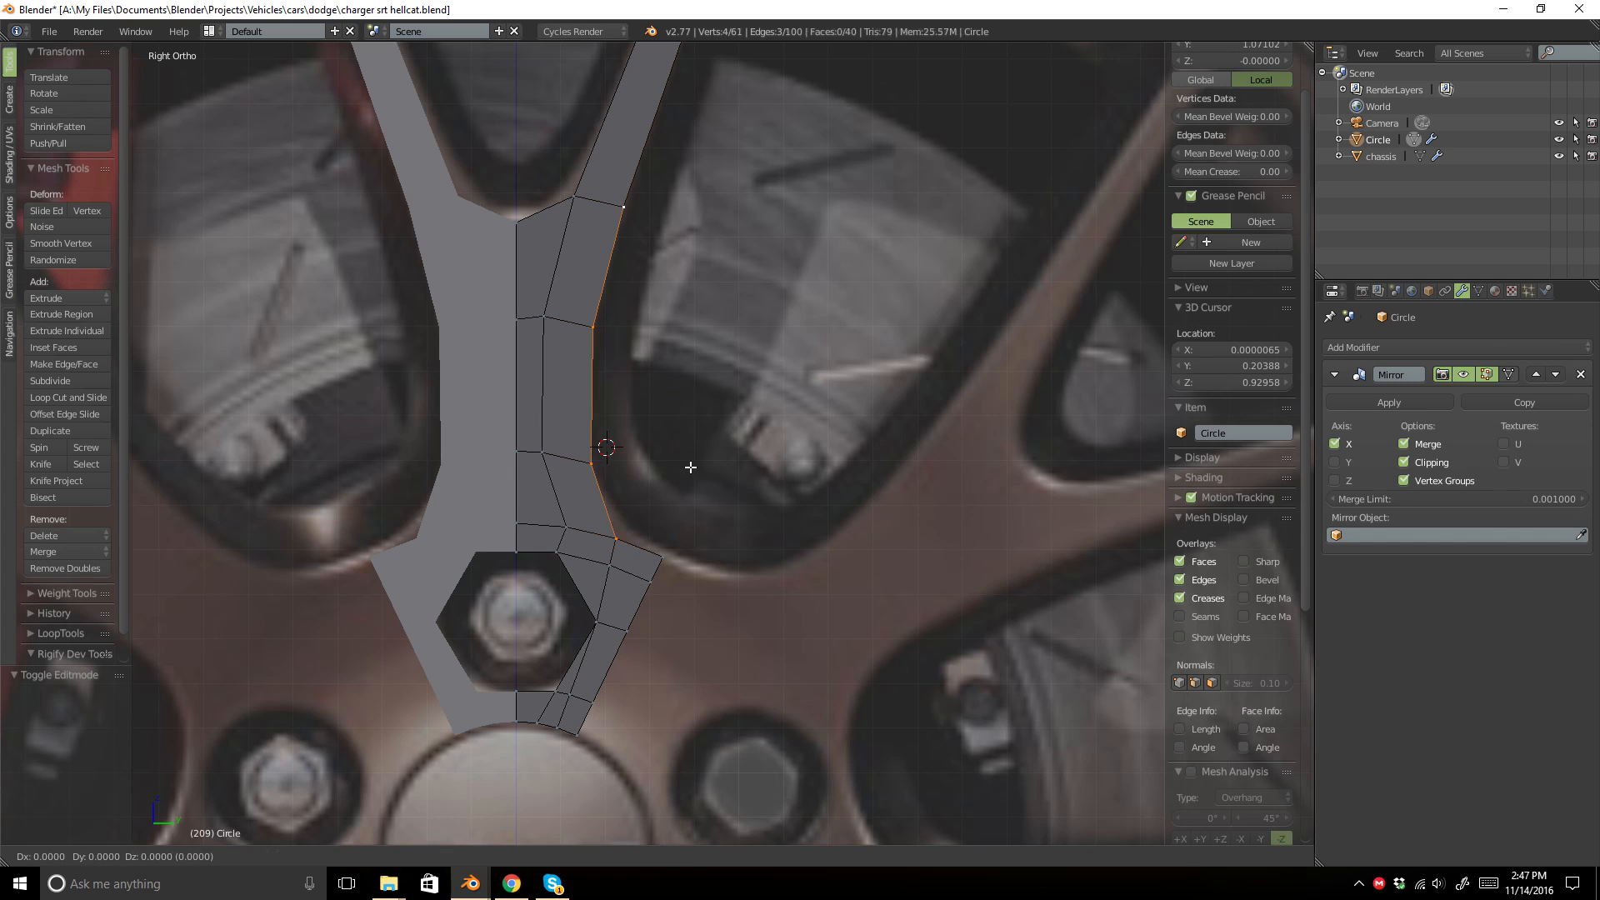
click(729, 459)
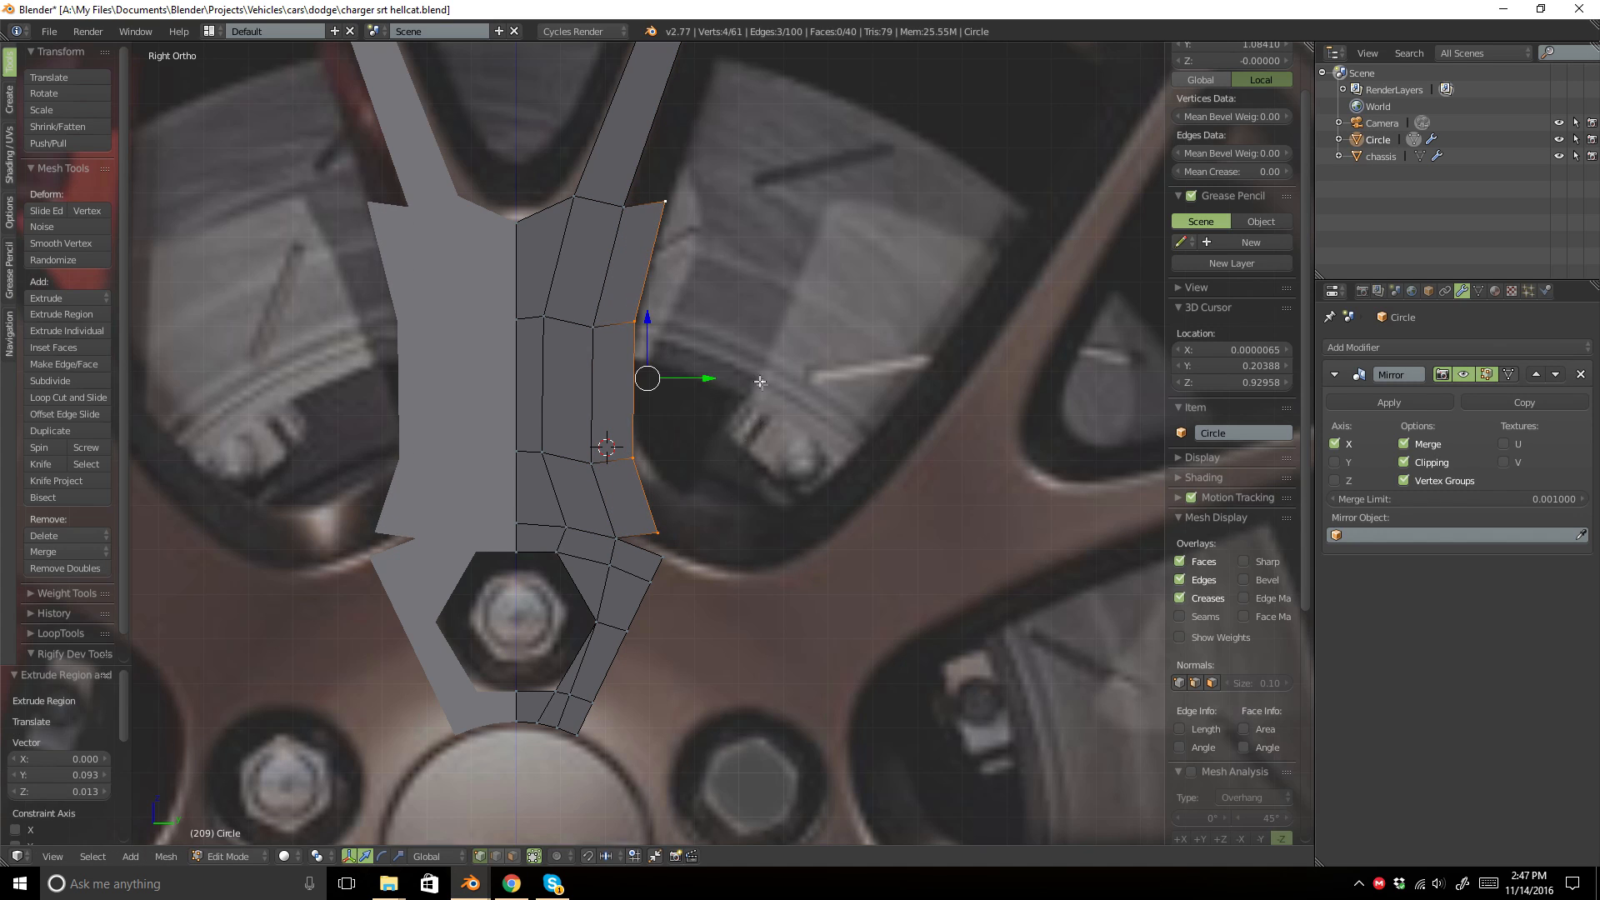
Move the extruded edge chain by -0.117 along X to slope the spoke's side, and return to the right view.
middle_drag(729, 460, 682, 371)
key(g)
key(x)
click(683, 372)
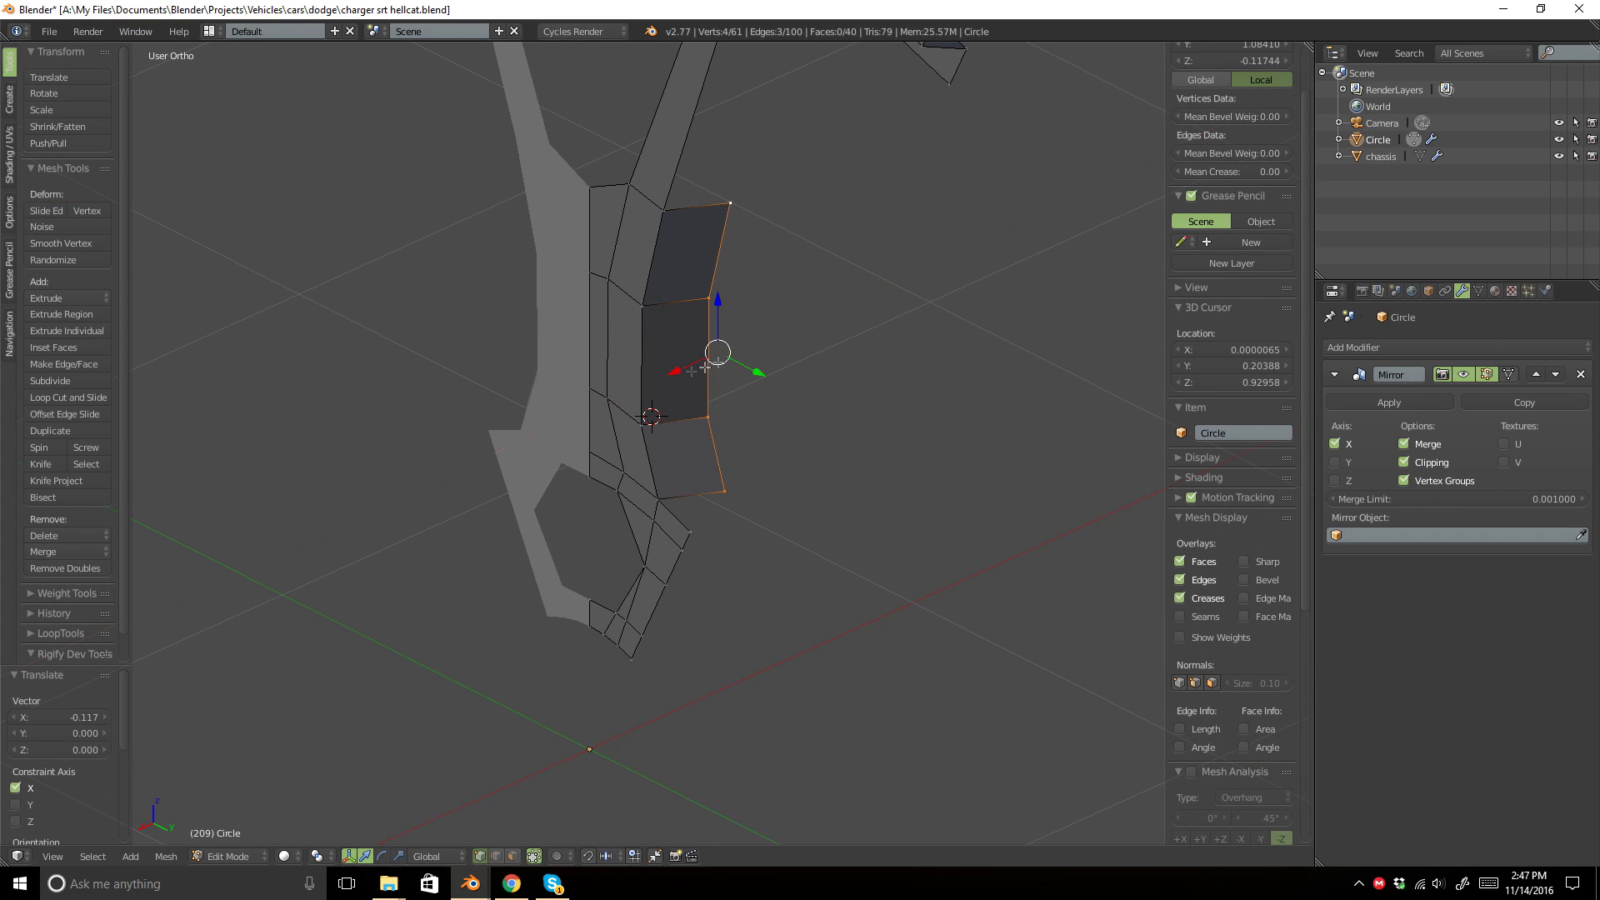
key(KP_3)
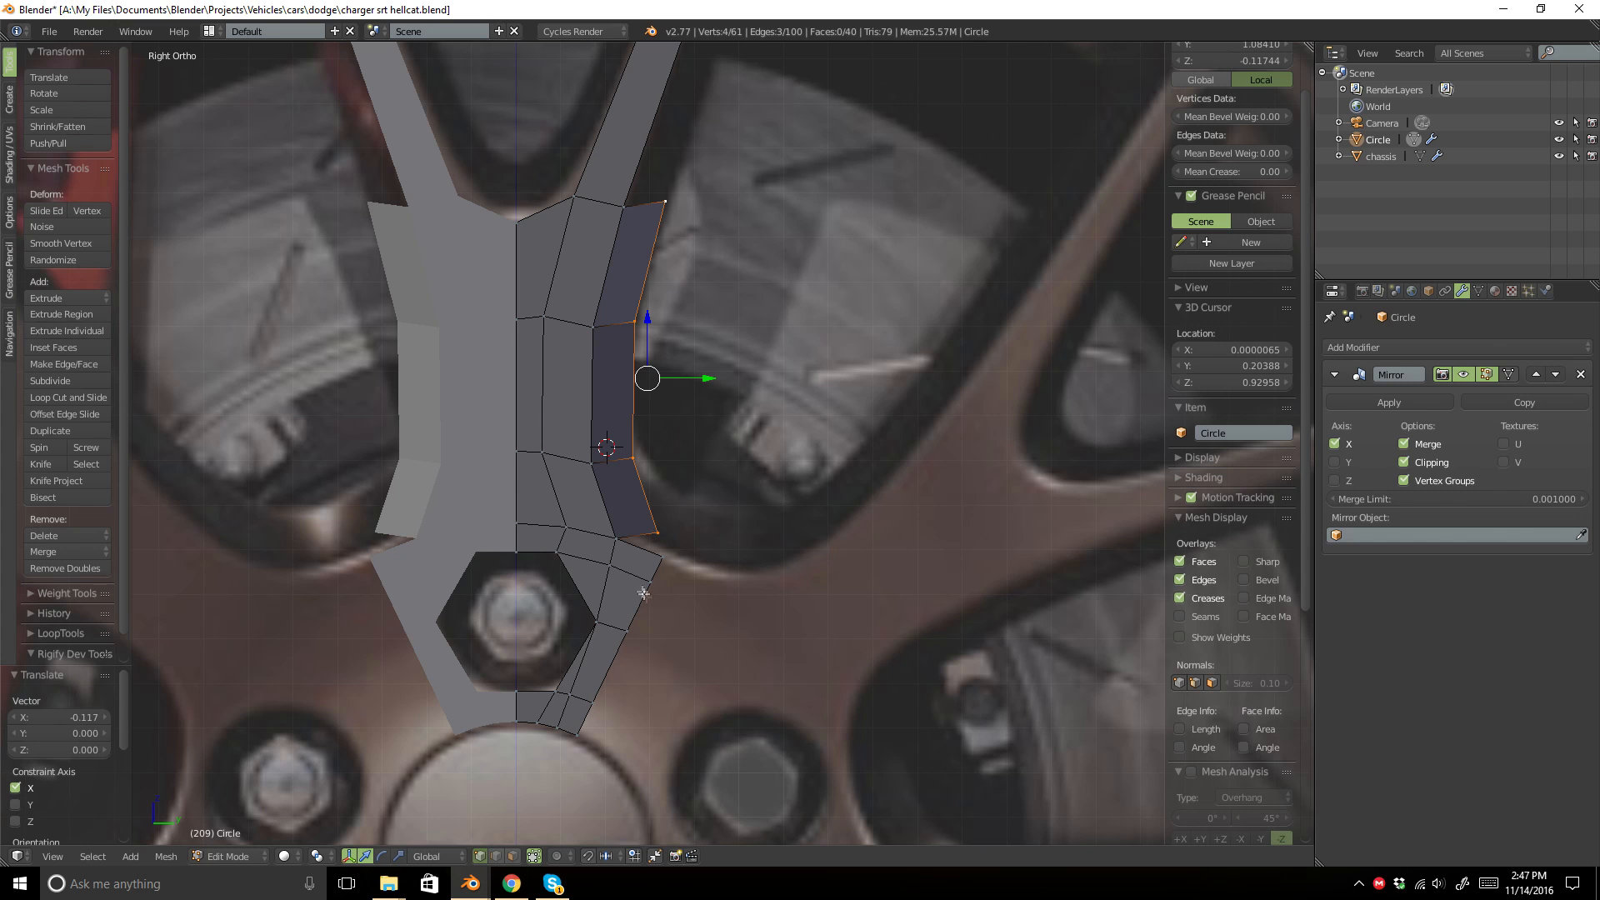
Raise the spoke side strip's lowest outer vertex about 0.106 and the one above it 0.031 in Z to follow the opening.
right_click(667, 556)
scroll(667, 556, up, 4)
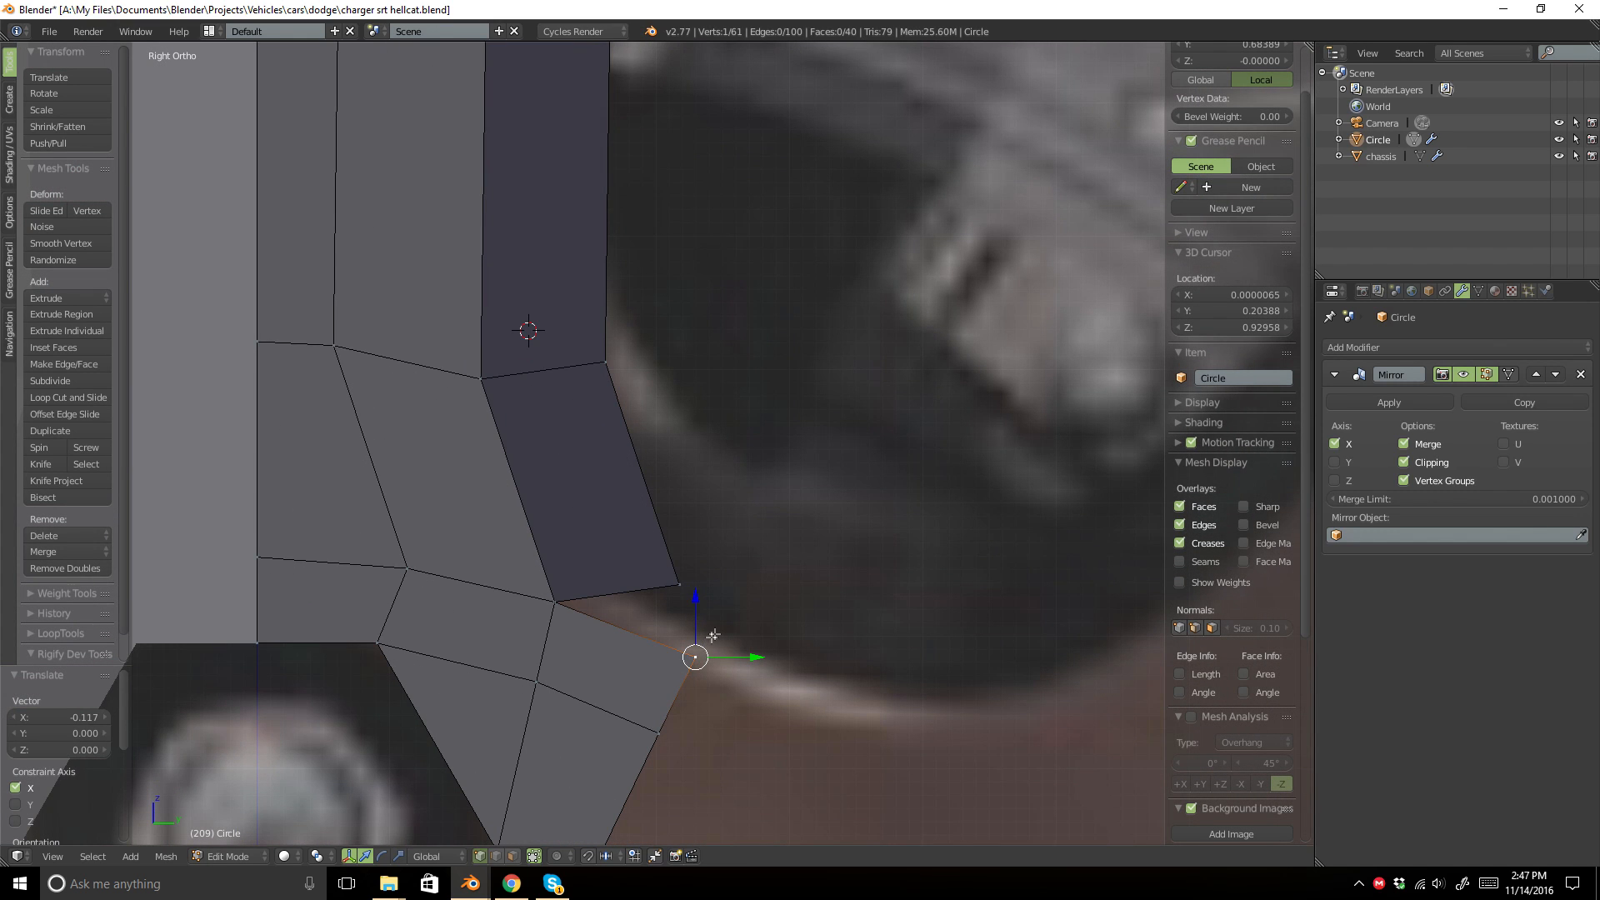
key(g)
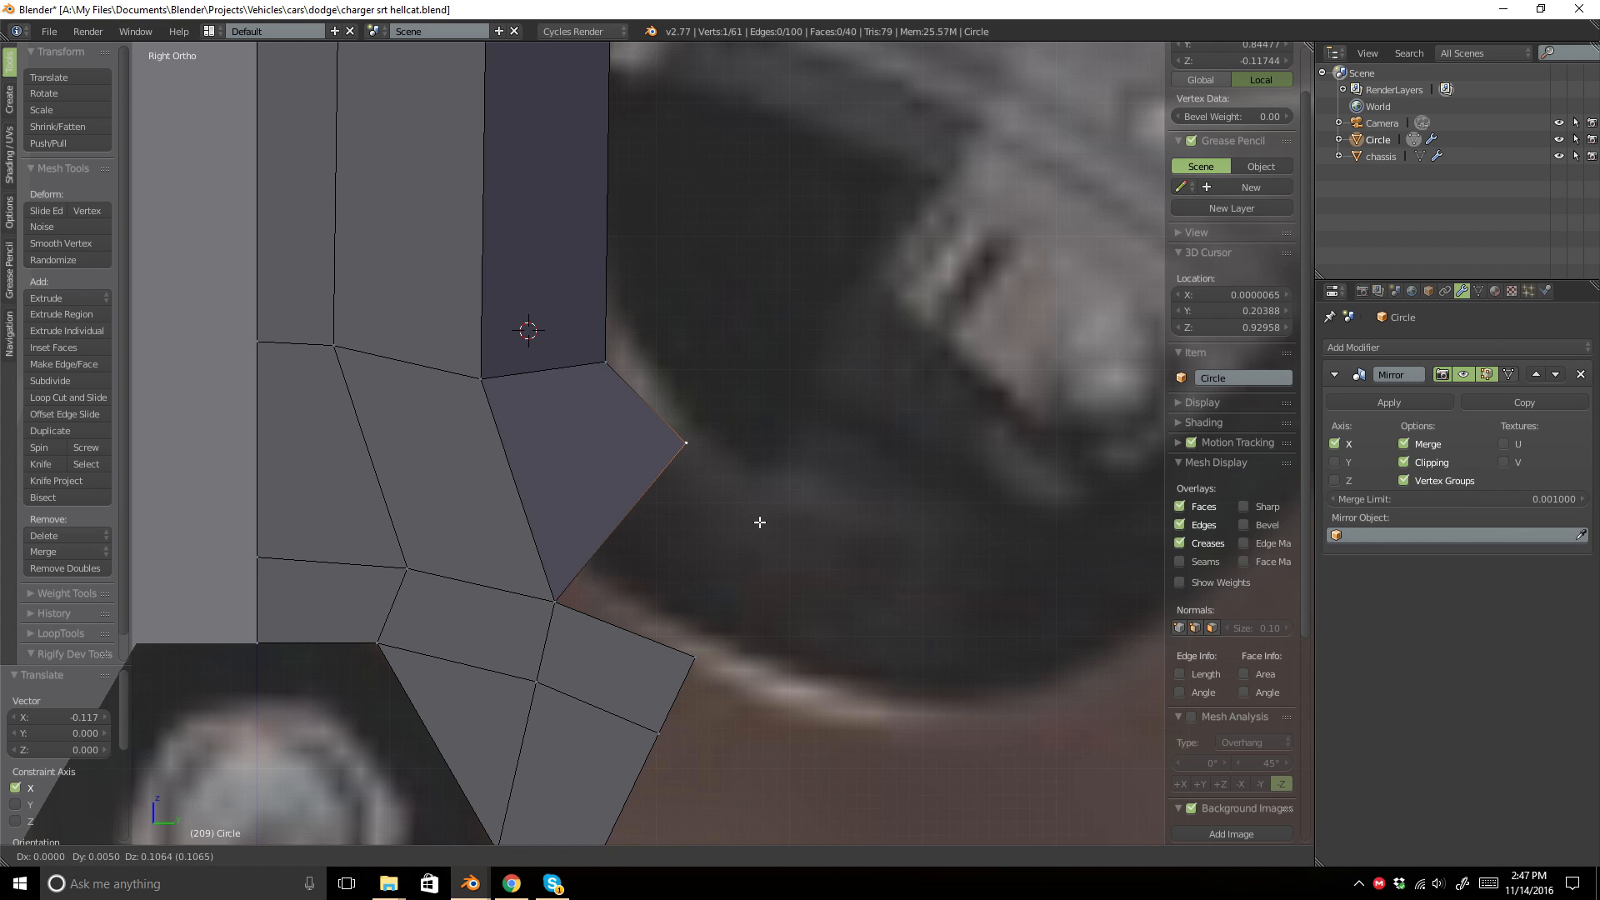
click(754, 520)
right_click(626, 350)
key(g)
click(633, 307)
scroll(646, 280, down, 4)
Fill the fork arm's outer side with a face joining the spoke's side strip to the rim.
key(z)
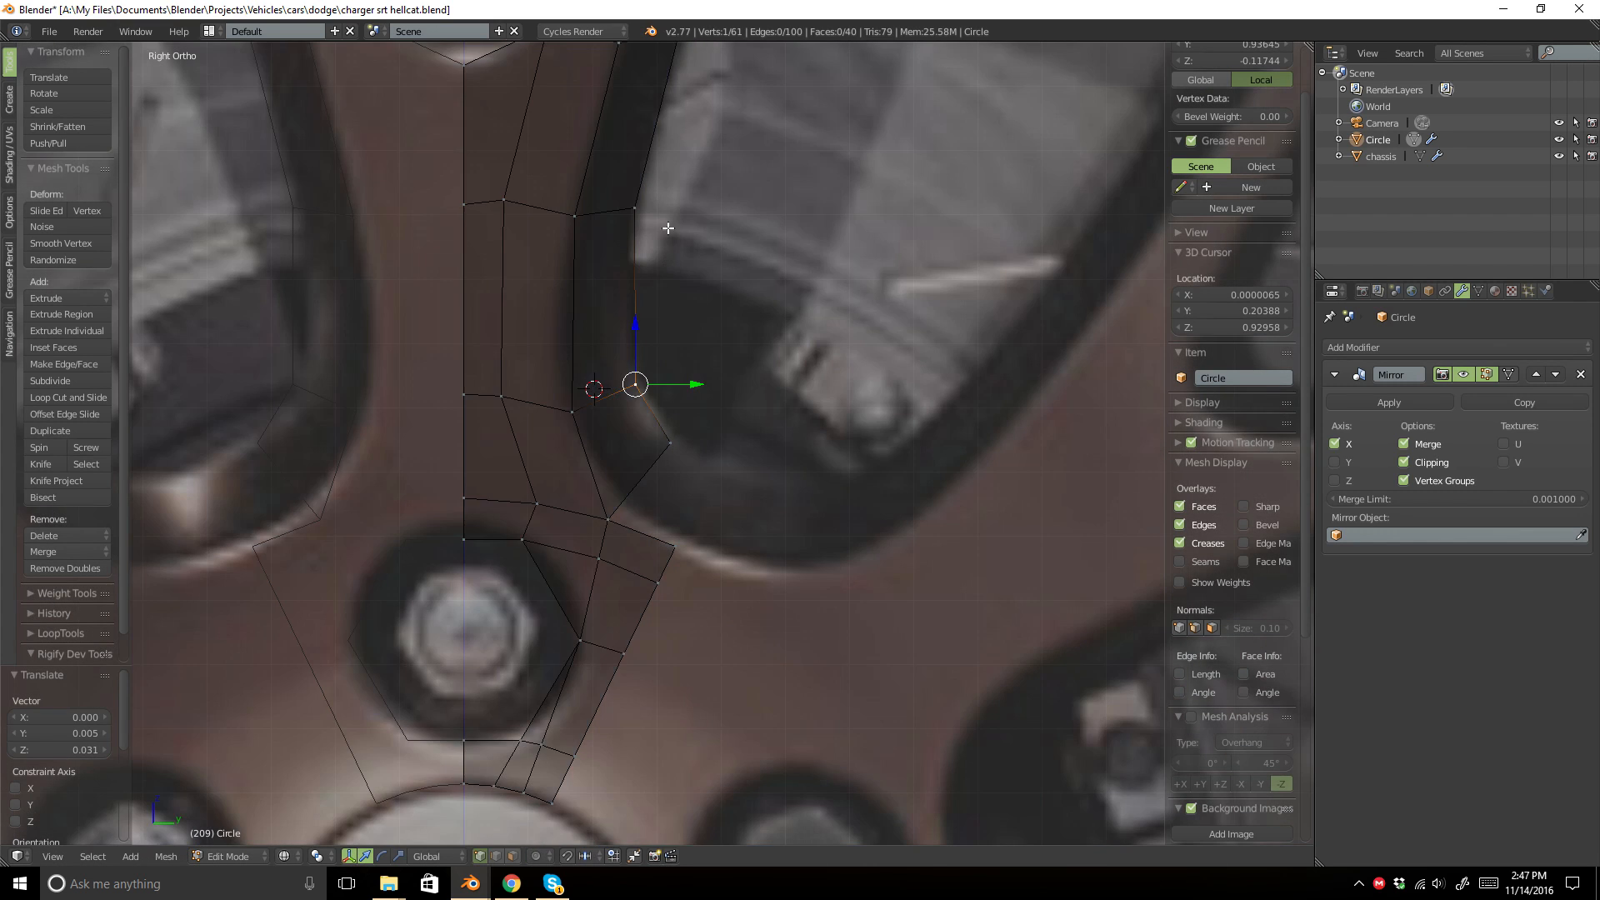
shift+middle_drag(664, 233, 632, 451)
key(z)
scroll(637, 429, down, 5)
shift+middle_drag(689, 258, 639, 418)
scroll(639, 366, up, 3)
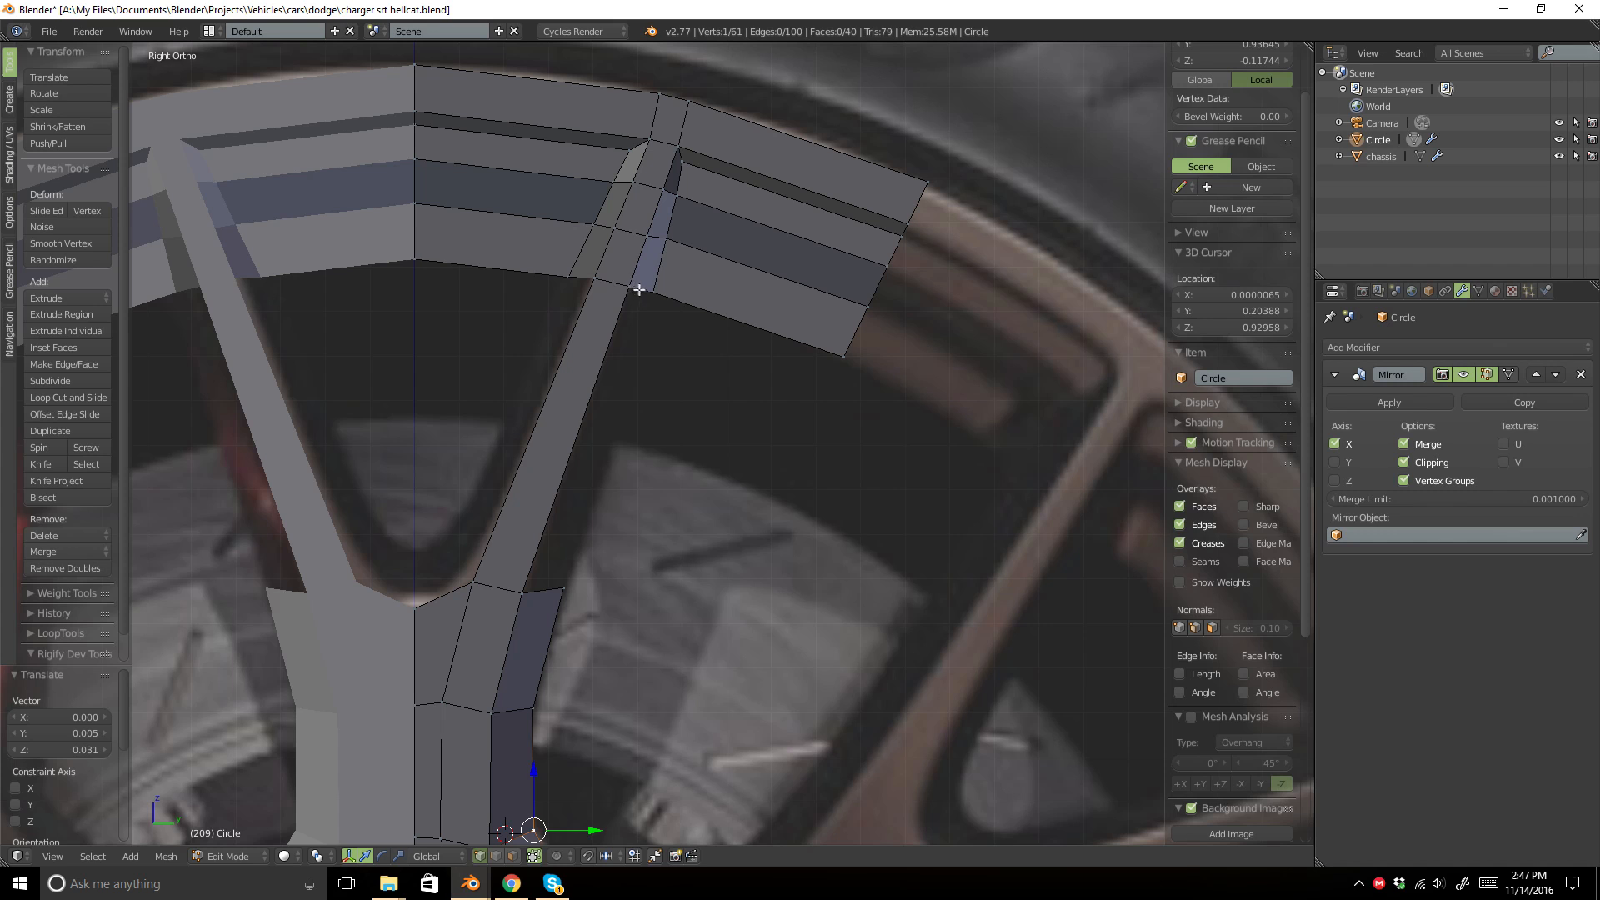
shift+right_click(526, 589)
shift+right_click(562, 586)
key(f)
key(a)
Extrude the edge at the bottom of the fork opening and move it by -0.314 along X.
right_click(417, 604)
shift+right_click(473, 579)
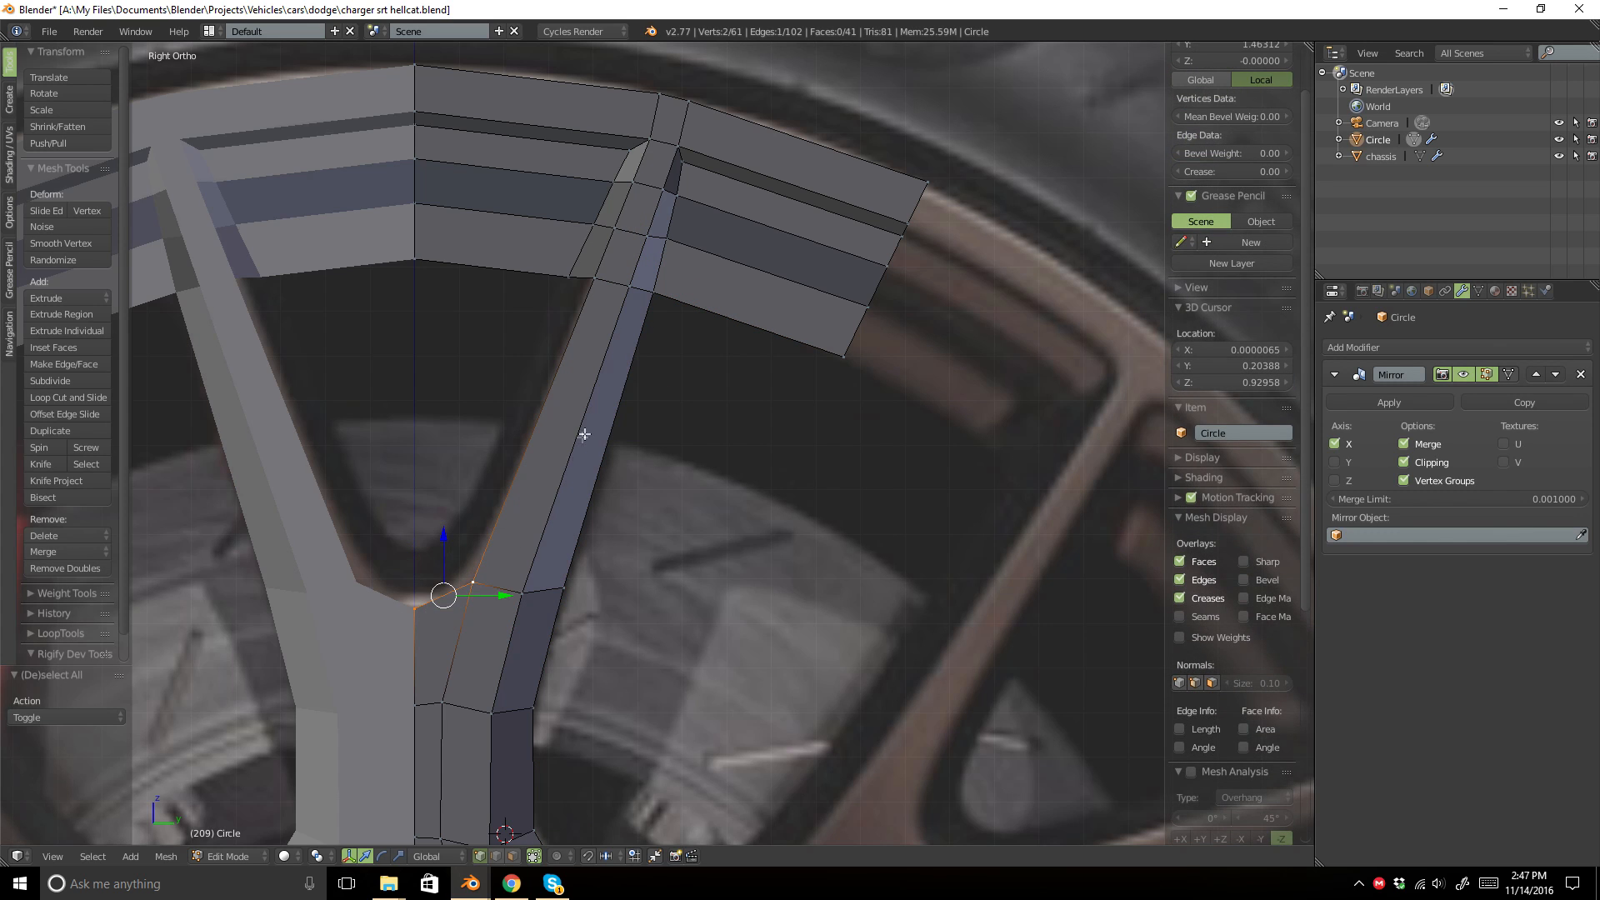
middle_drag(584, 435, 566, 518)
key(e)
right_click(434, 511)
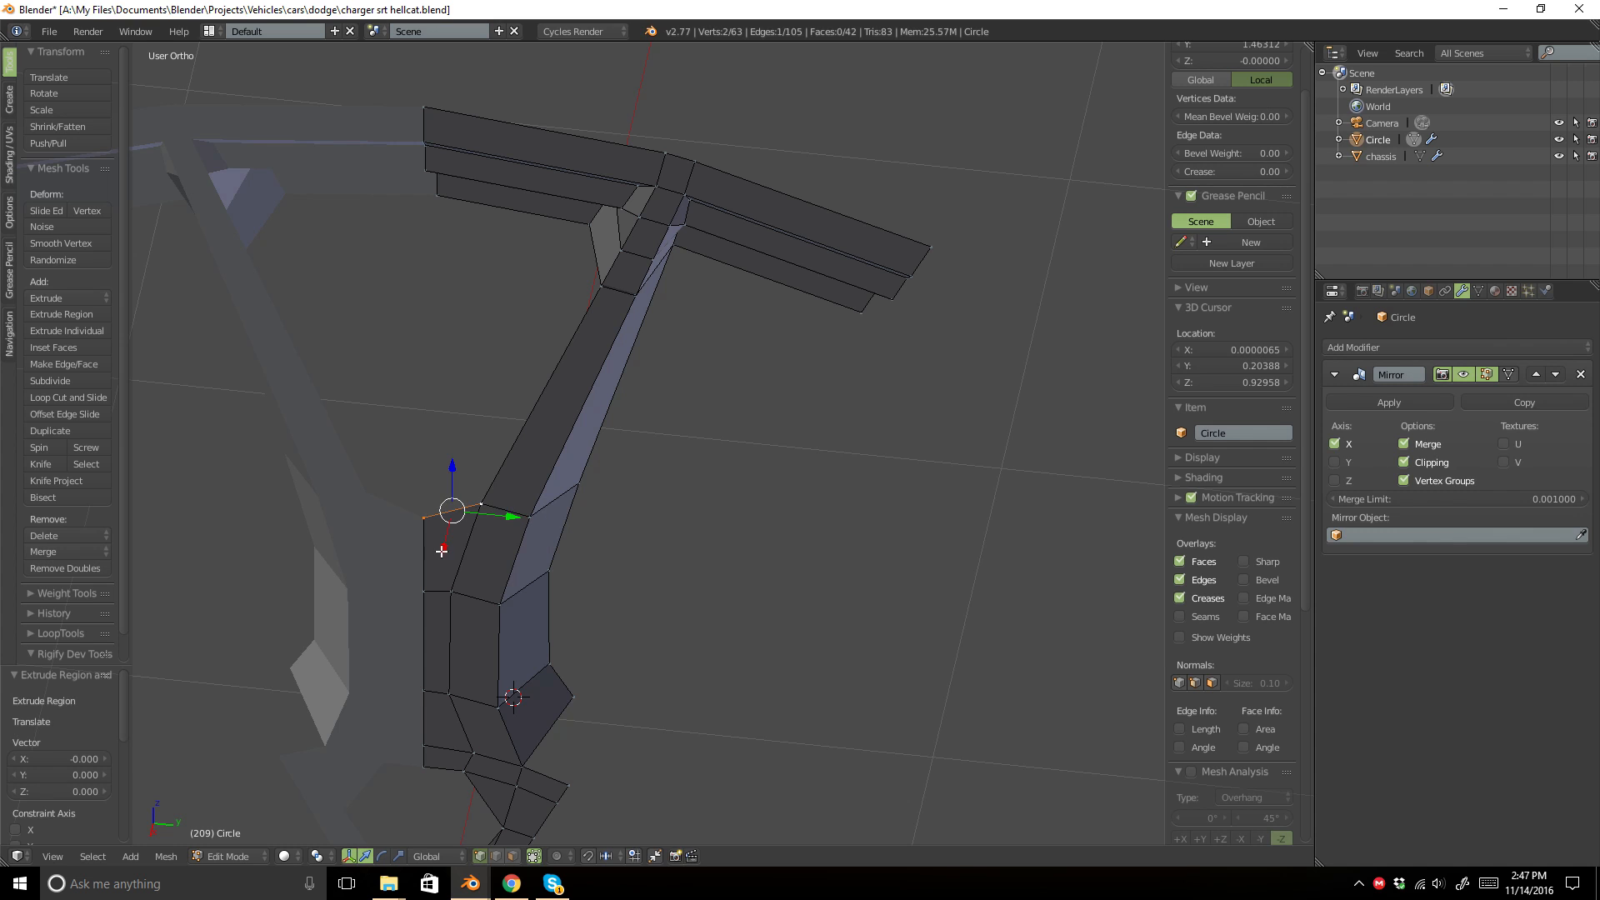
drag(441, 550, 700, 500)
key(KP_3)
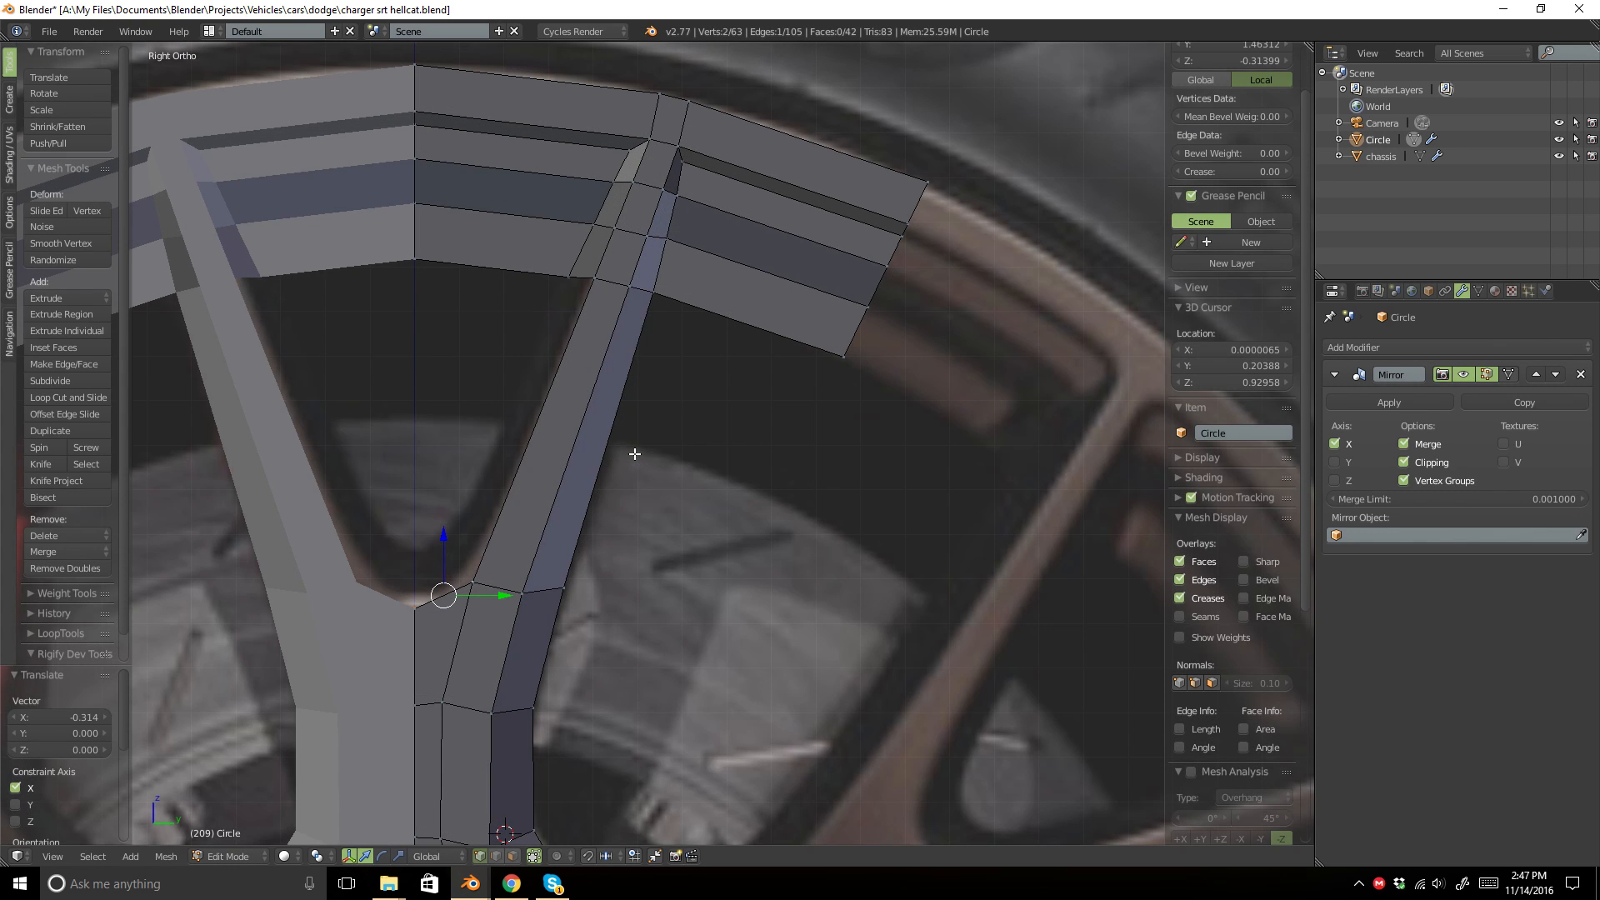
In the back view, move the extruded fork edge by 0.188 along X to align it with the spoke side's depth.
key(KP_1)
shift+middle_drag(423, 638, 617, 367)
scroll(462, 276, down, 5)
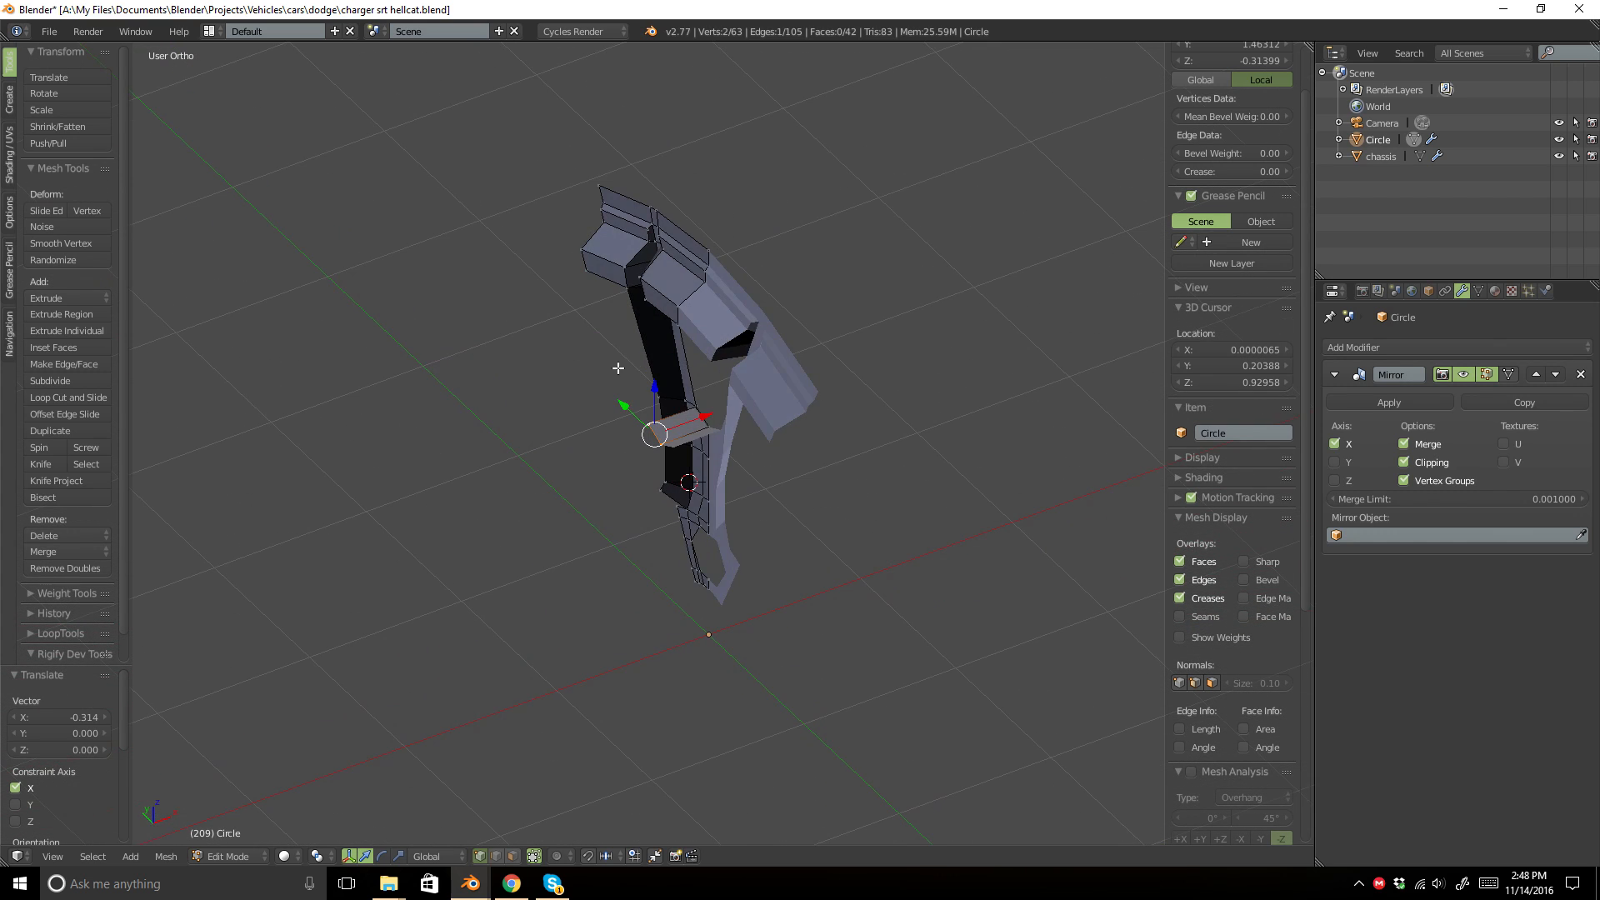
key(ctrl+KP_3)
key(ctrl+KP_1)
scroll(715, 310, up, 6)
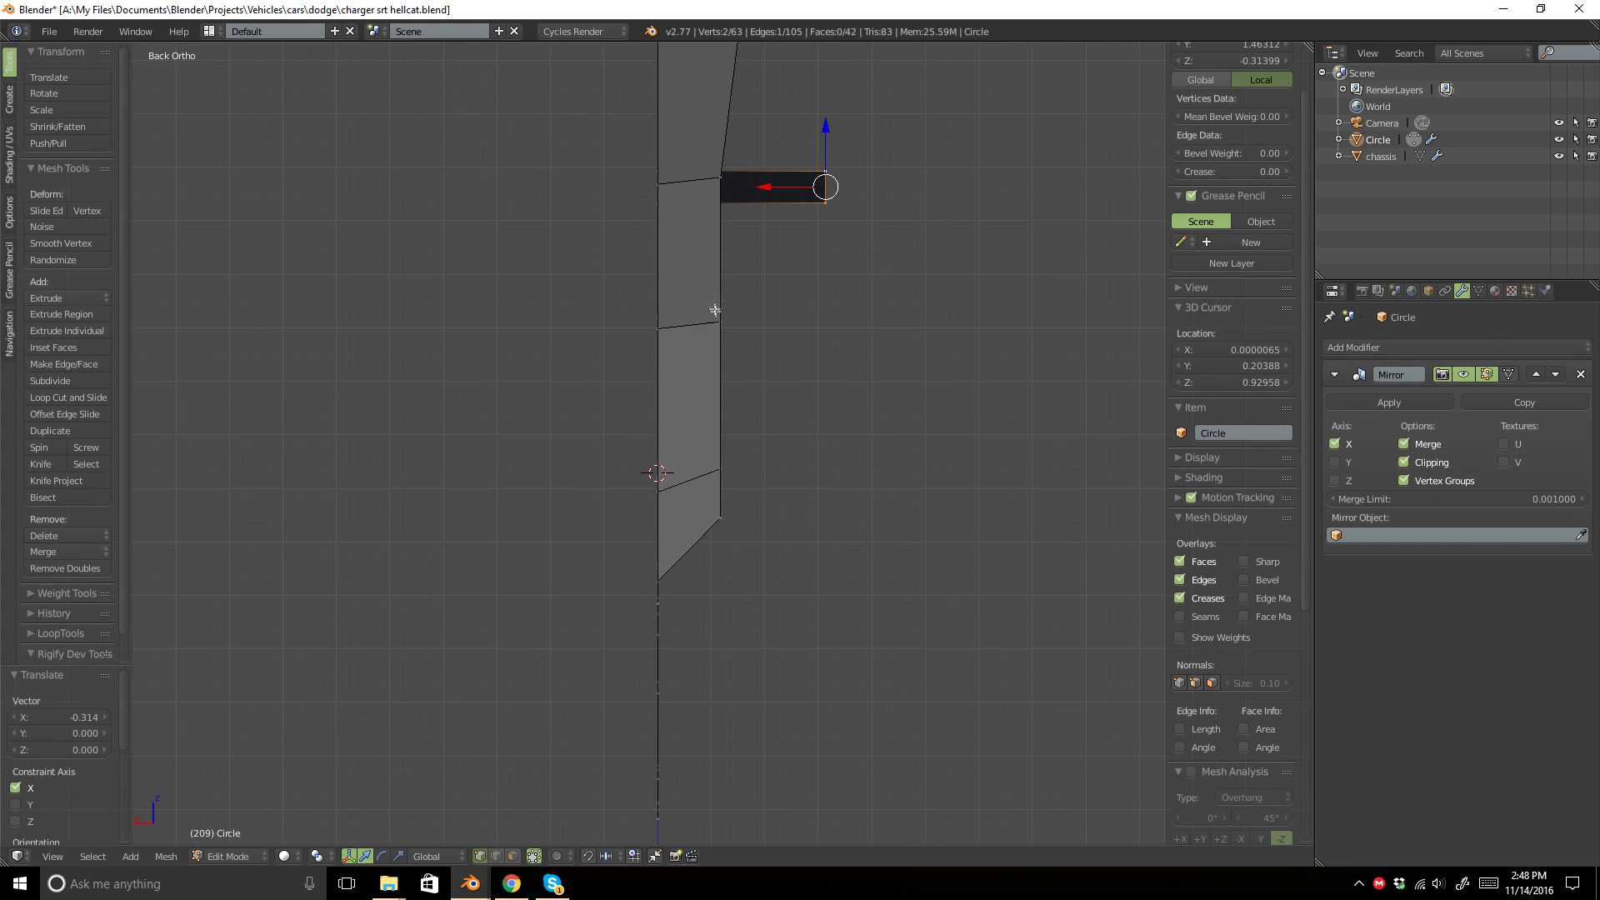
key(g)
key(x)
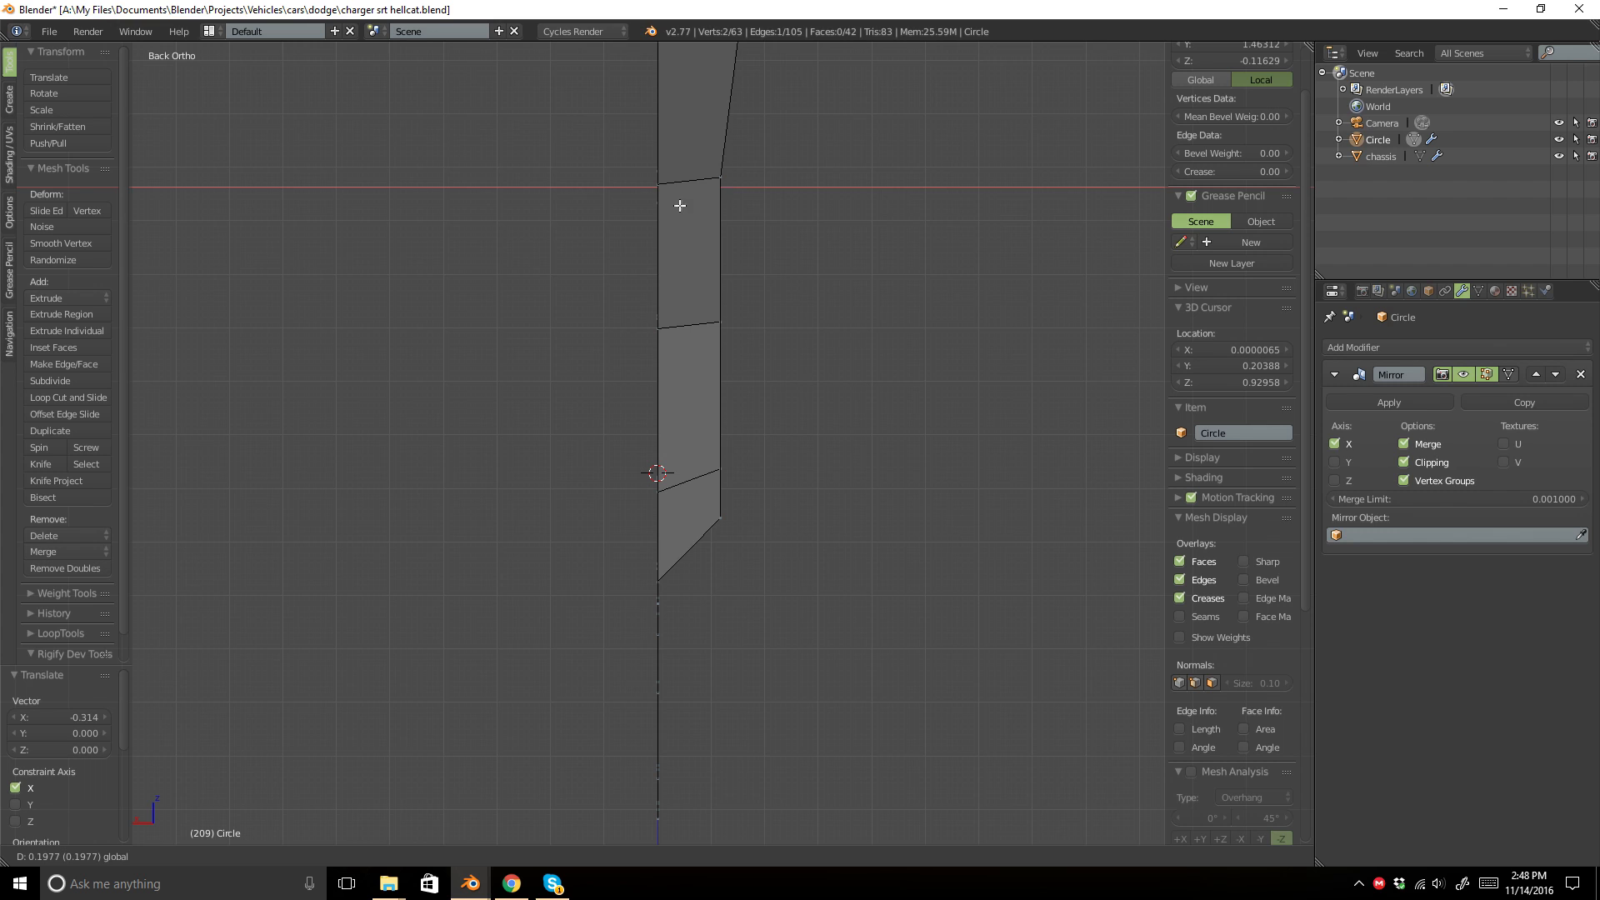
click(684, 205)
In the right view, raise the extruded fork edge about 0.109 along Z and shift its outer vertex by -0.028 in Y.
middle_drag(684, 205, 667, 330)
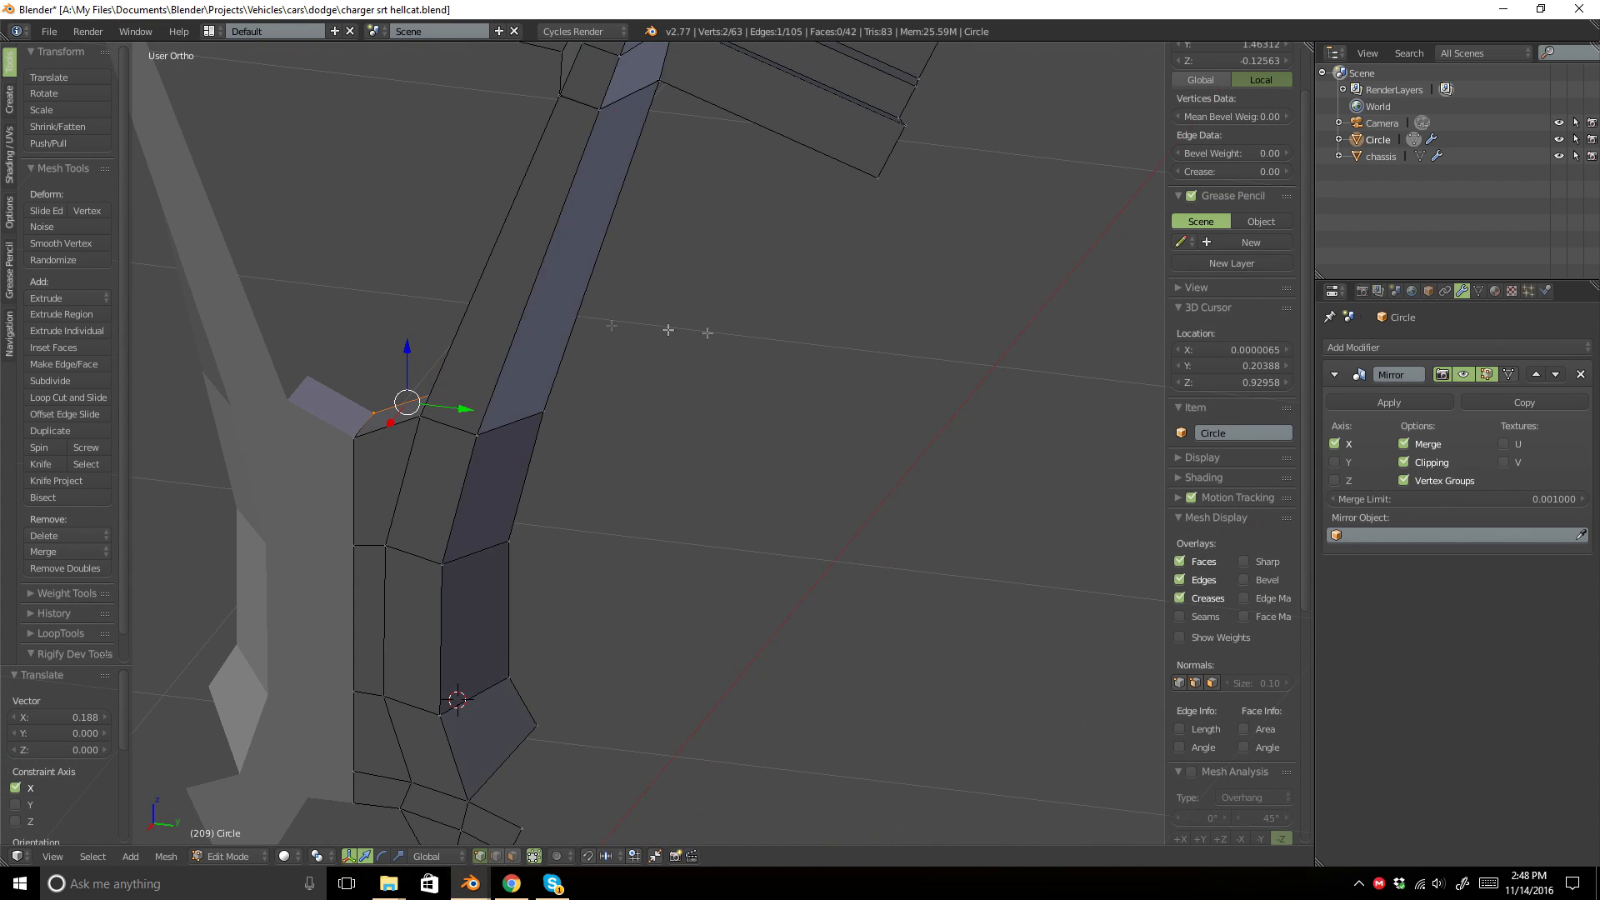
key(KP_3)
scroll(429, 313, up, 4)
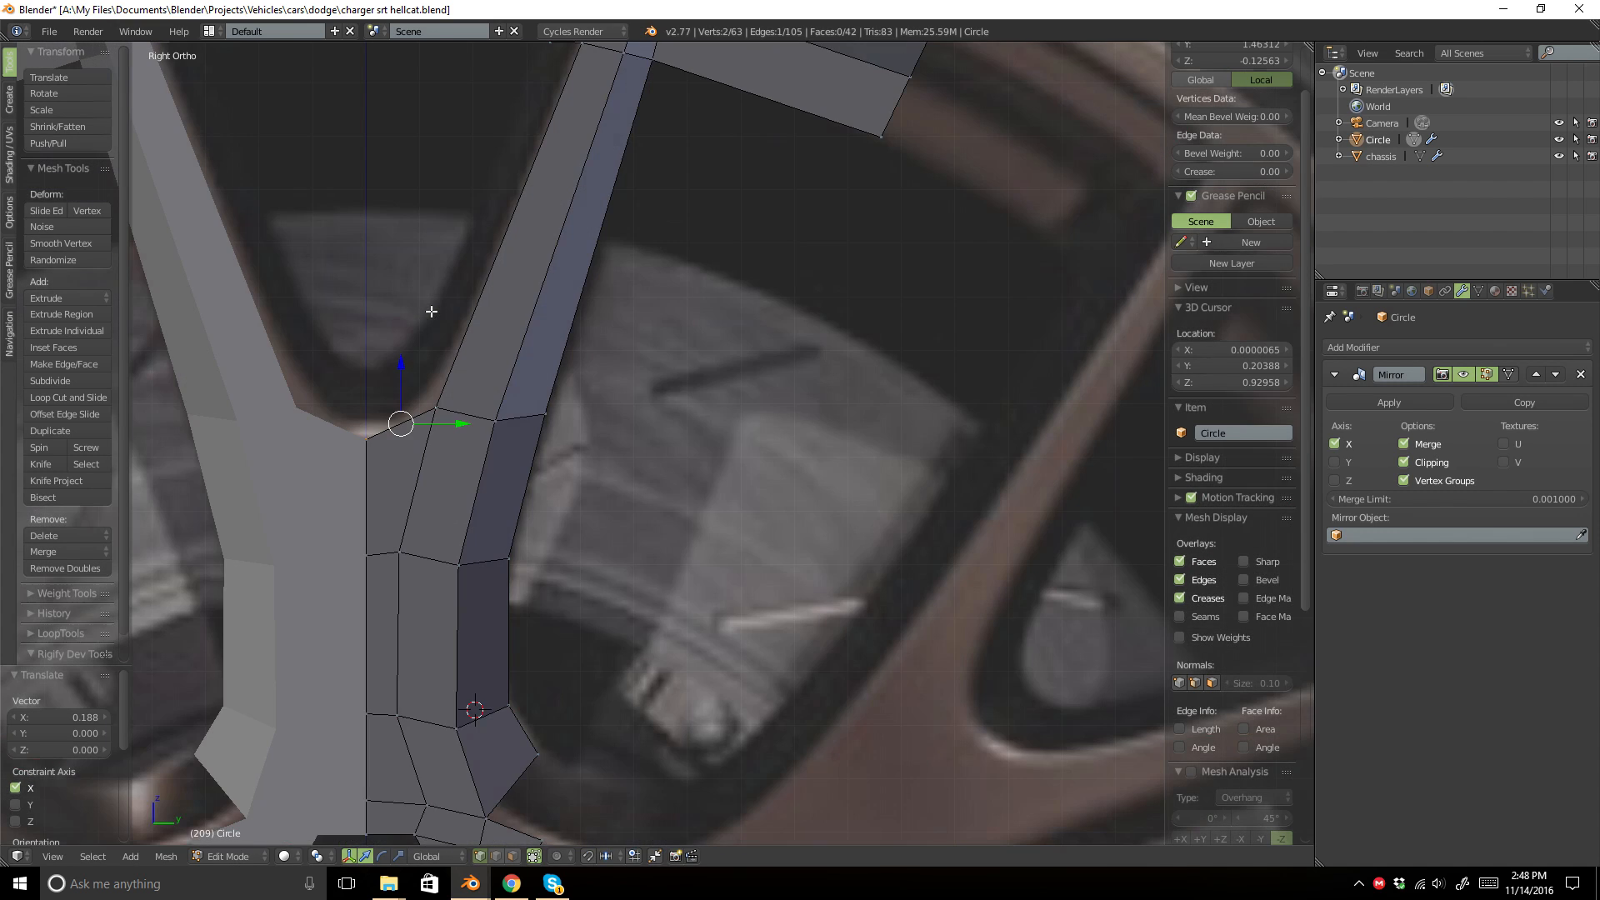
key(g)
key(z)
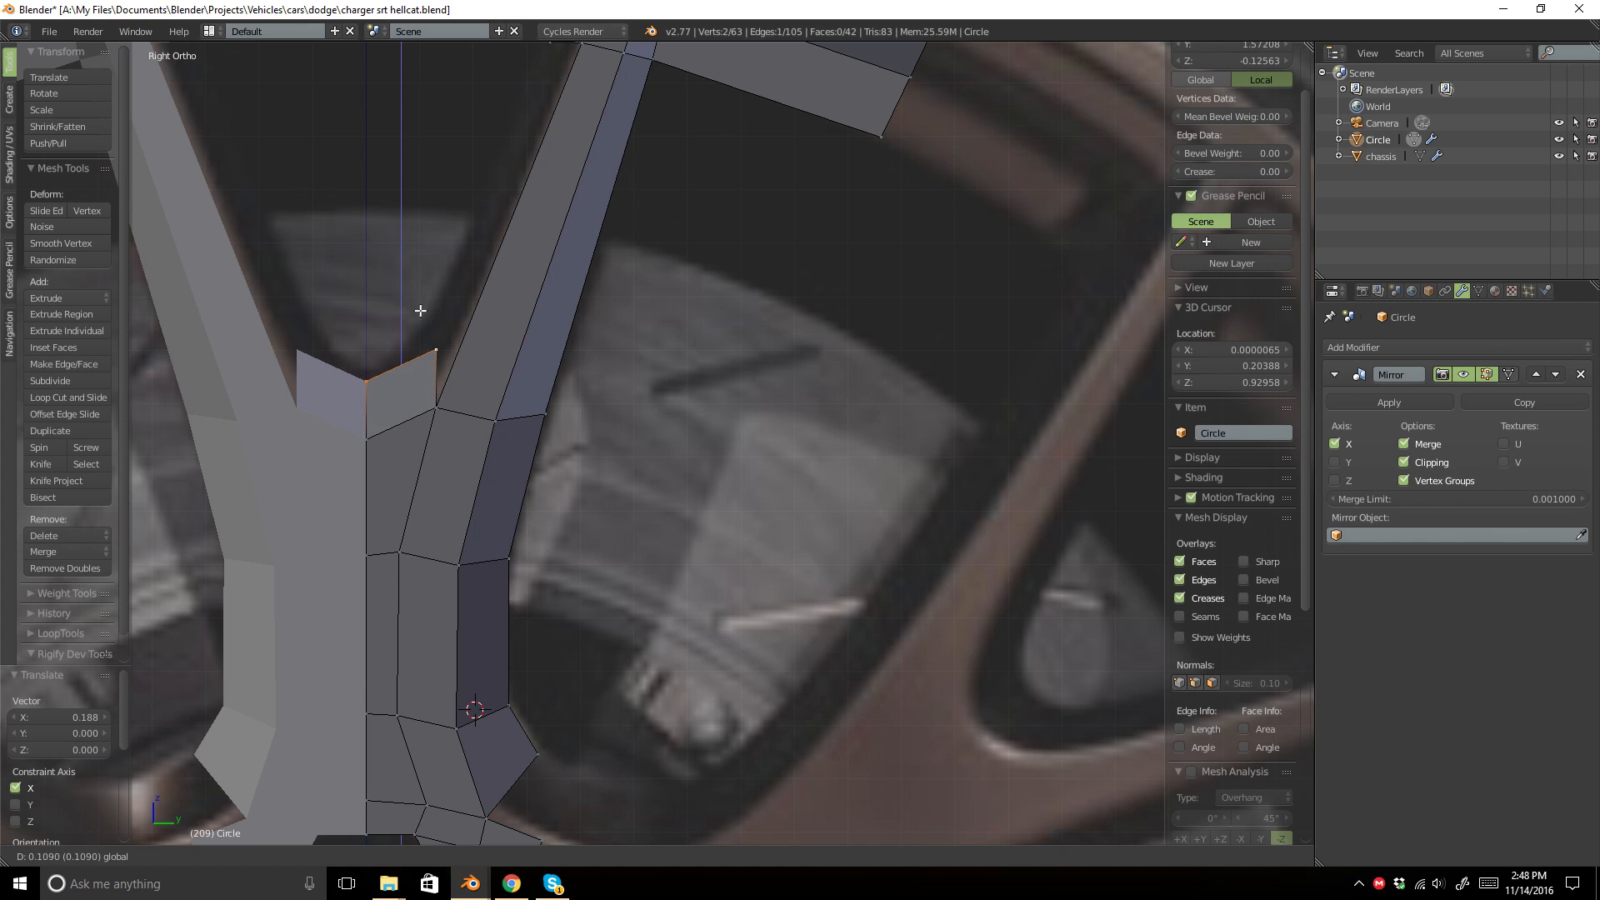
click(419, 311)
right_click(442, 343)
key(g)
click(468, 336)
Fill the fork arm's inner side with a face joining the fork opening's extruded corner to the rim.
shift+right_click(432, 395)
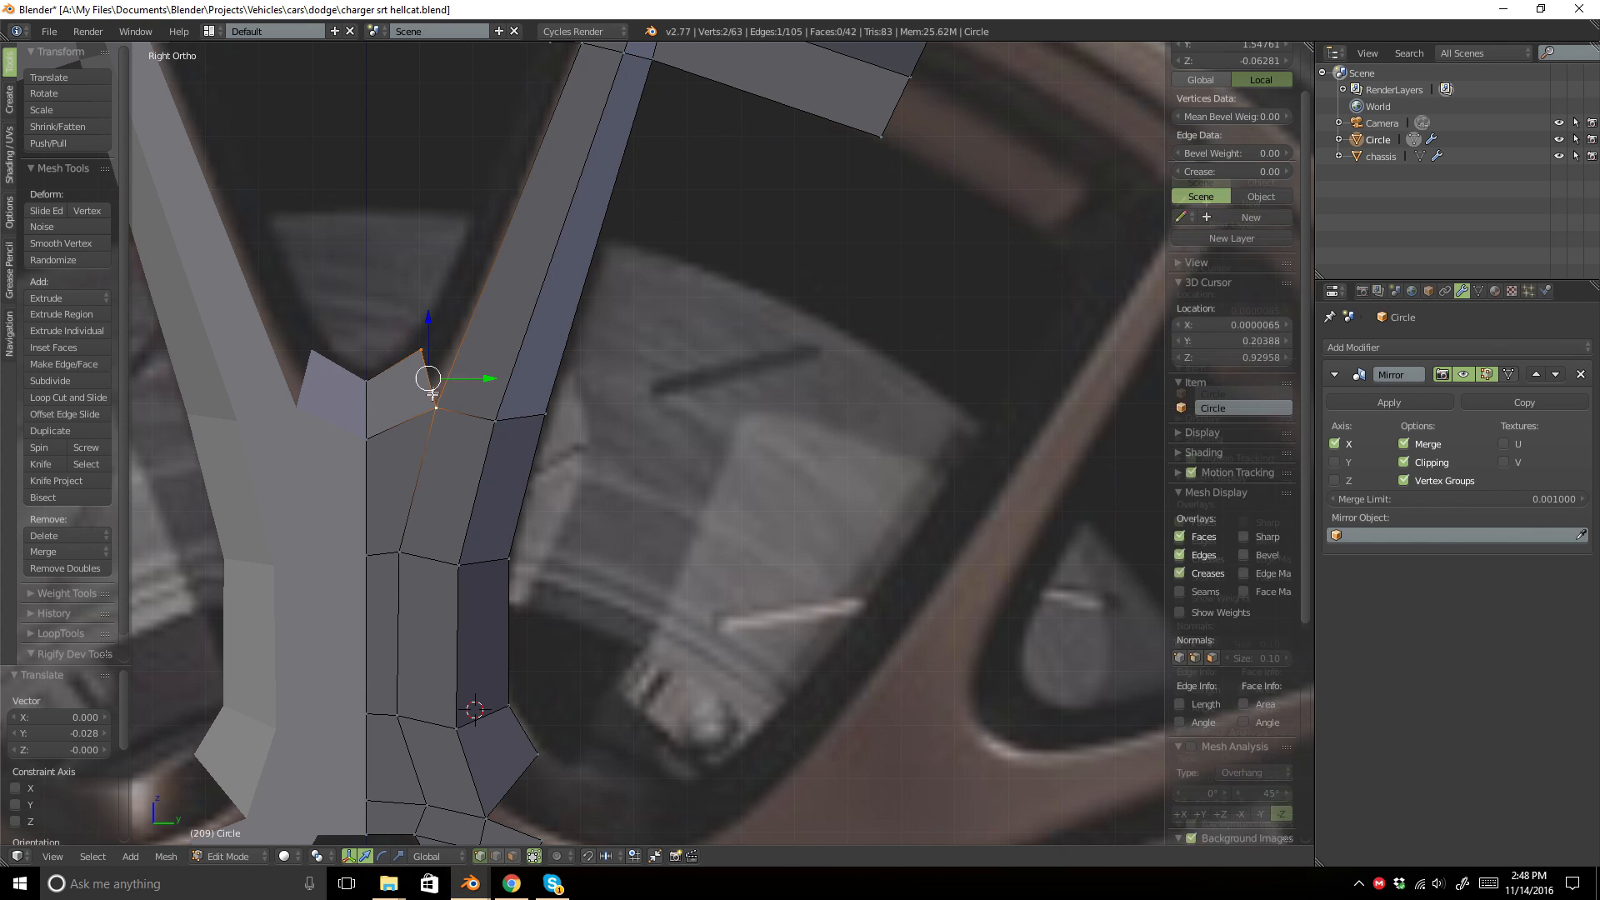
shift+middle_drag(467, 205, 479, 371)
shift+right_click(598, 209)
key(f)
scroll(573, 237, down, 5)
key(Tab)
shift+middle_drag(583, 606, 542, 401)
Select the hub section's upper outer corner vertex and set the pivot point to the 3D cursor.
key(Tab)
scroll(543, 401, up, 4)
right_click(467, 492)
scroll(440, 551, up, 3)
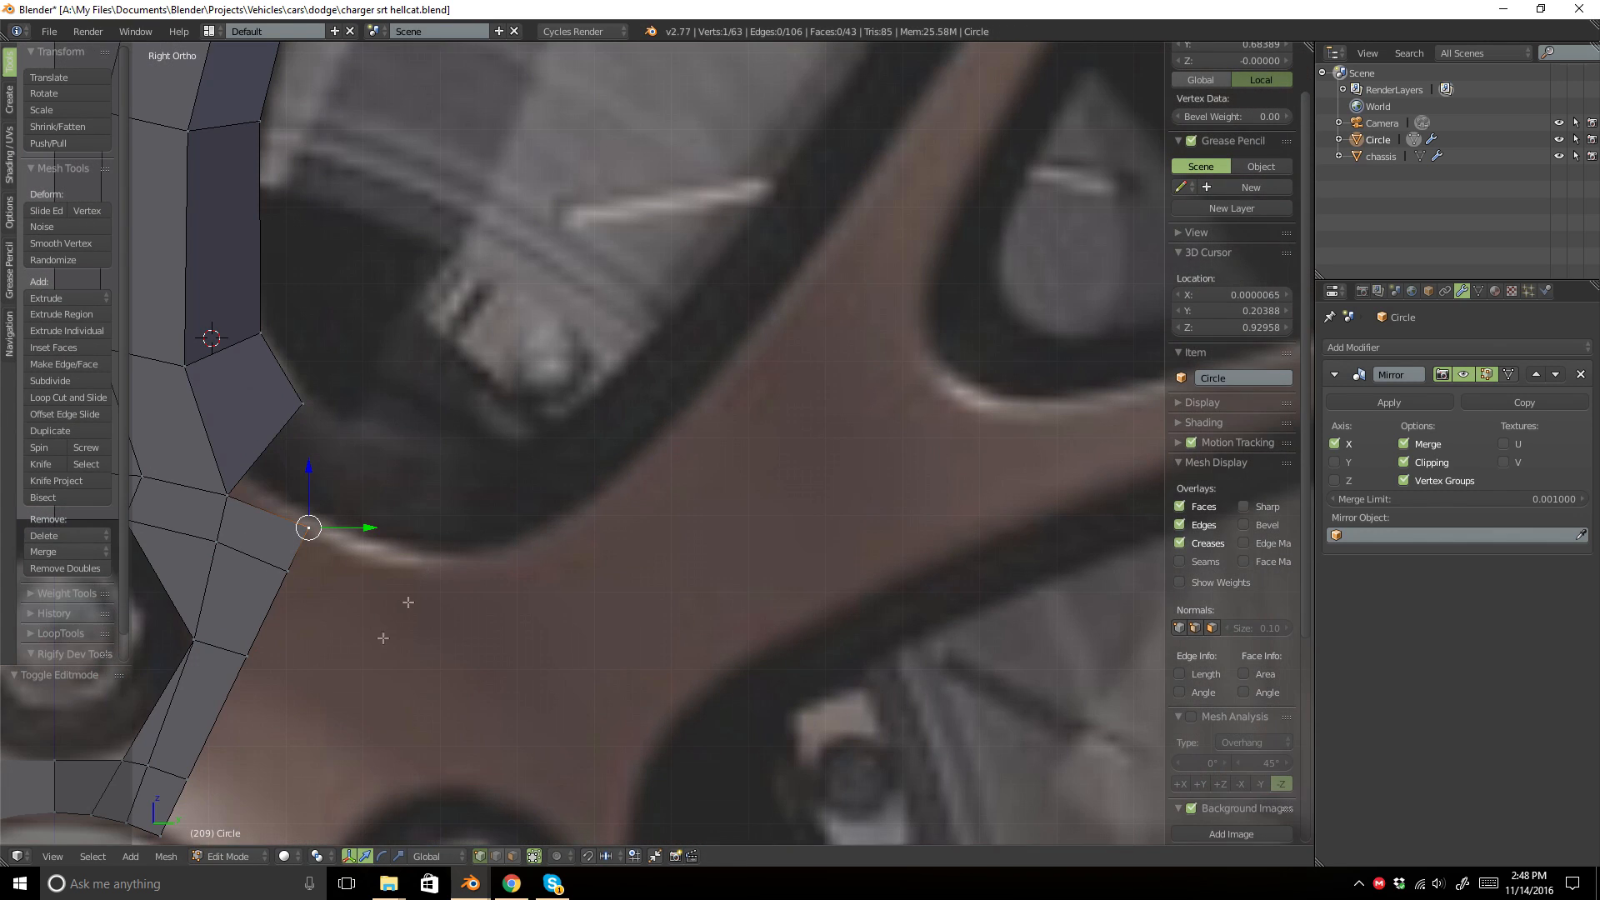
click(325, 865)
click(357, 810)
scroll(587, 402, down, 4)
Sketch a grease pencil line between the rim section's outer end and the hub centre, and remove it.
drag(731, 131, 612, 408)
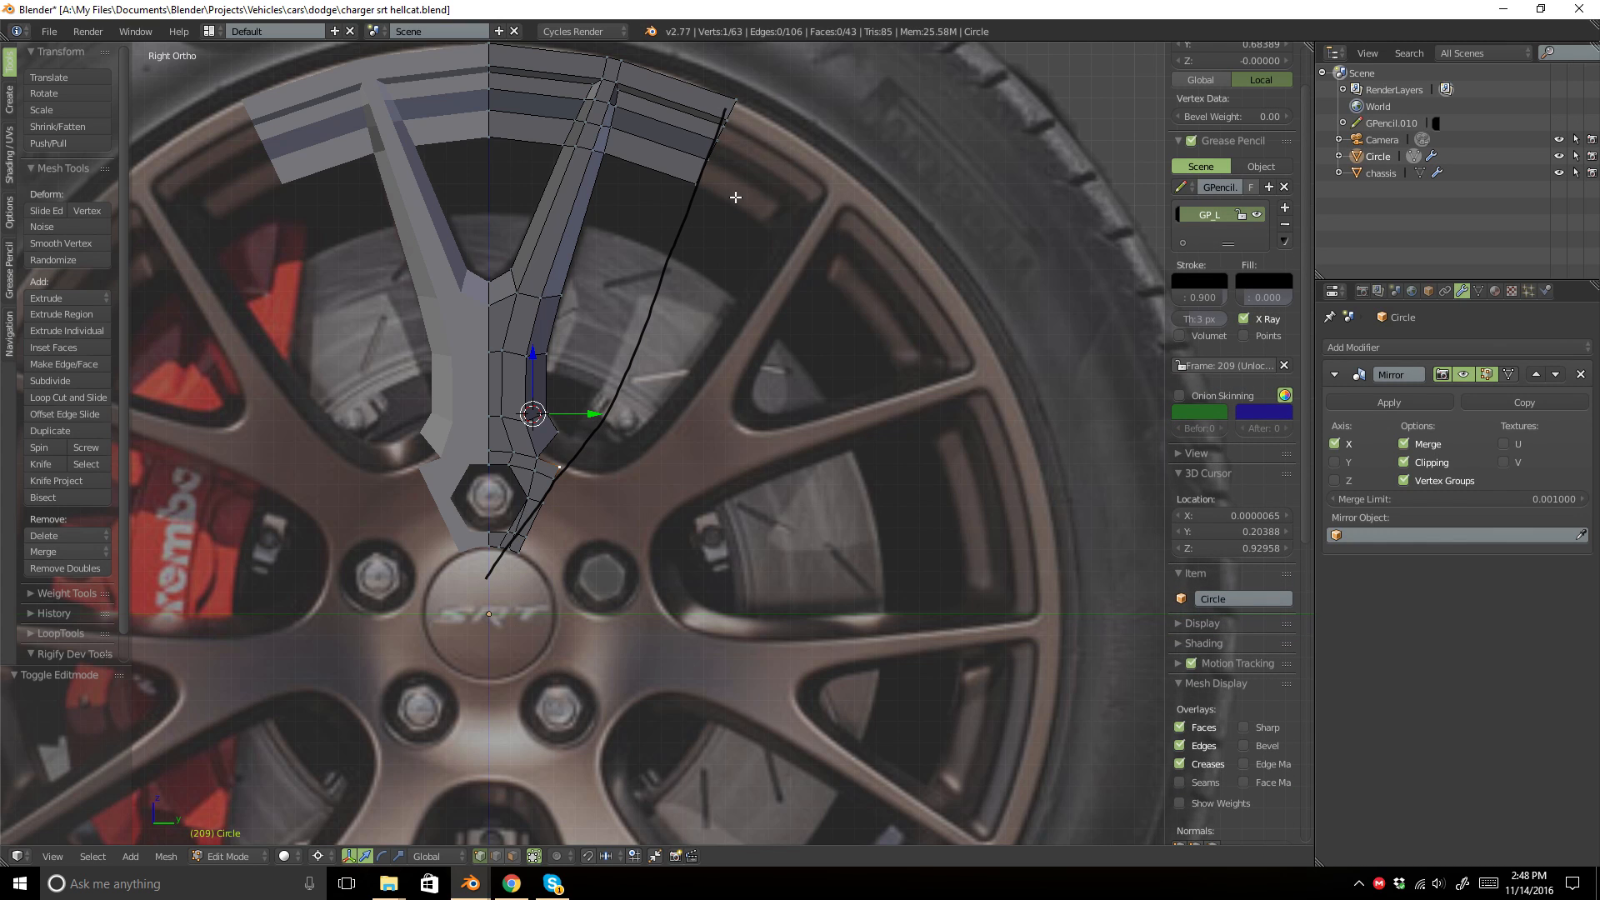
click(1283, 187)
Duplicate the hub section's corner vertex in place and reset the 3D cursor to the origin.
scroll(496, 552, up, 3)
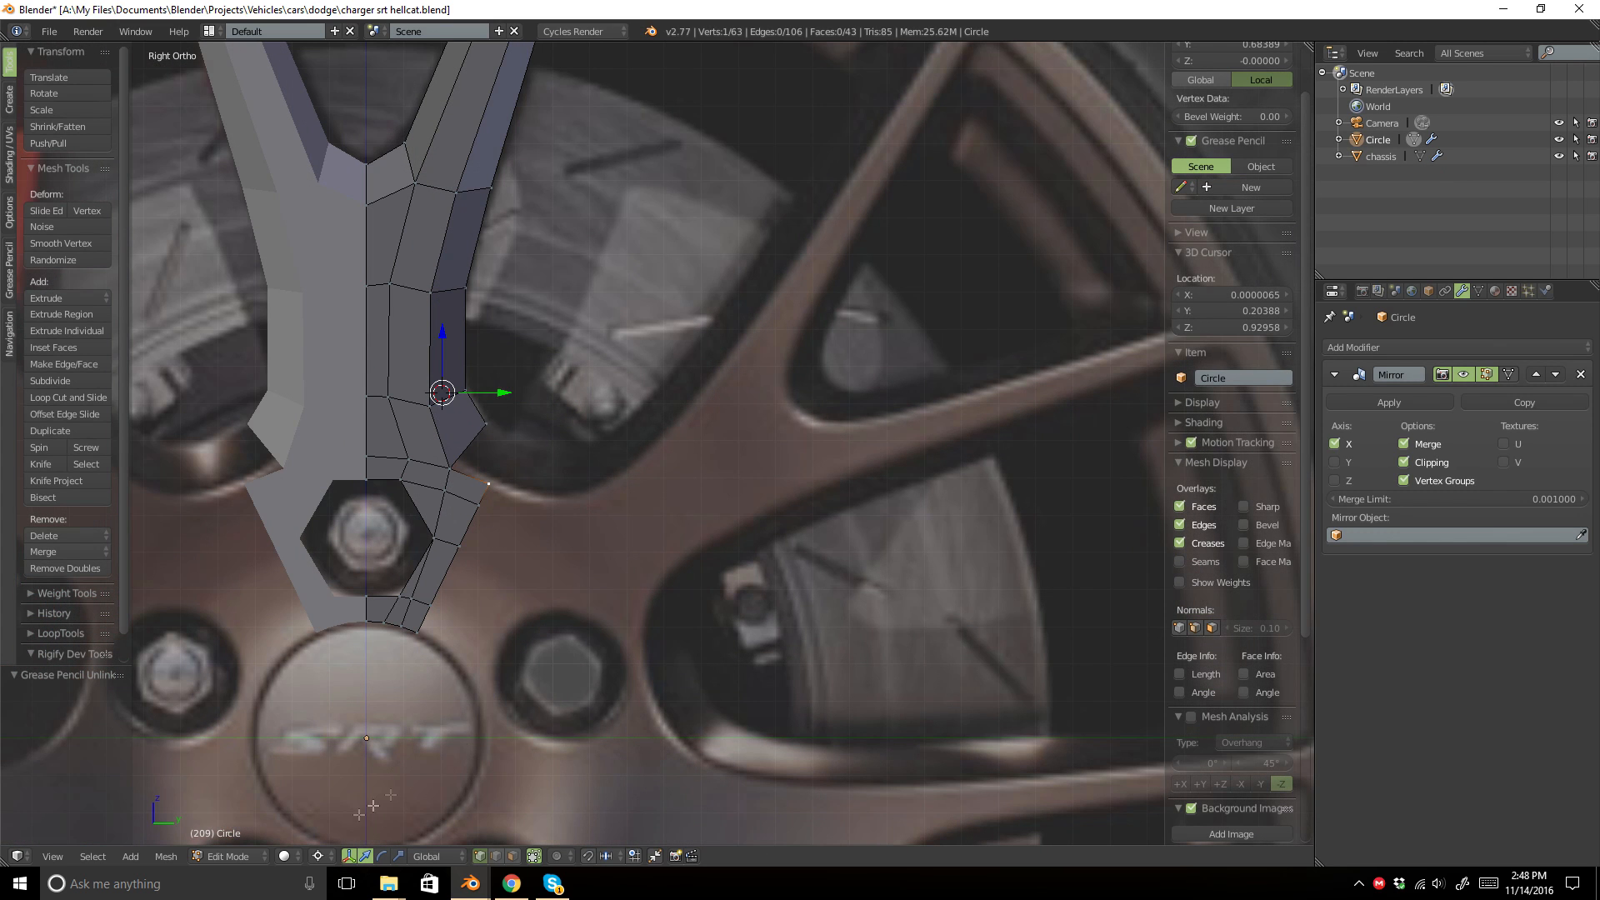
scroll(463, 499, up, 4)
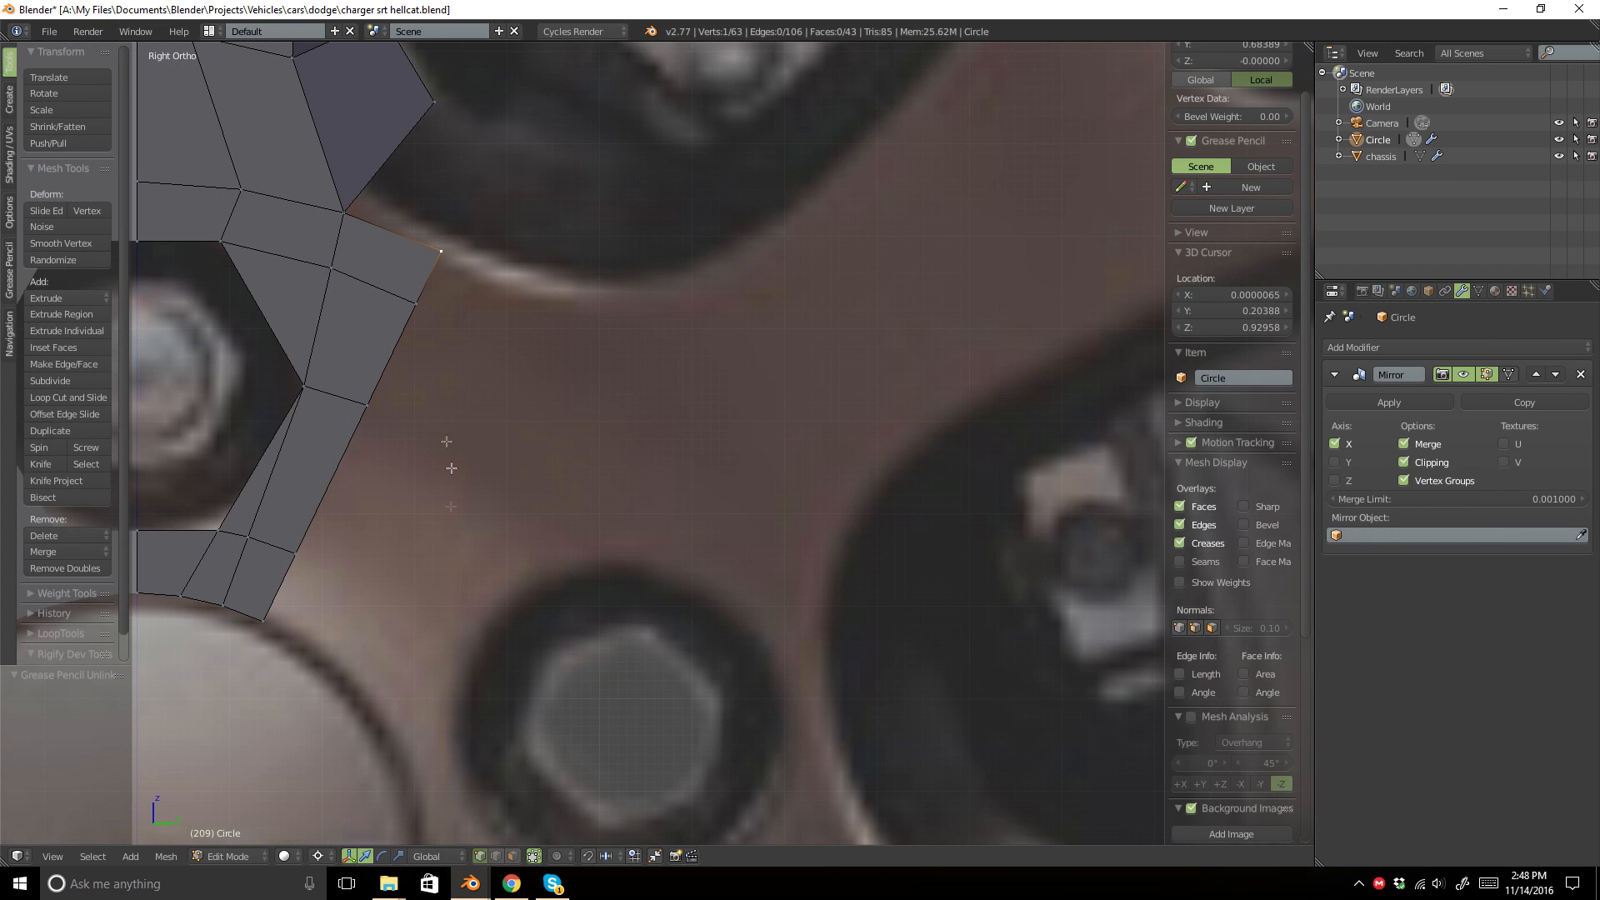
key(shift+d)
right_click(468, 270)
shift+middle_drag(487, 200, 533, 404)
key(g)
right_click(616, 317)
key(shift+c)
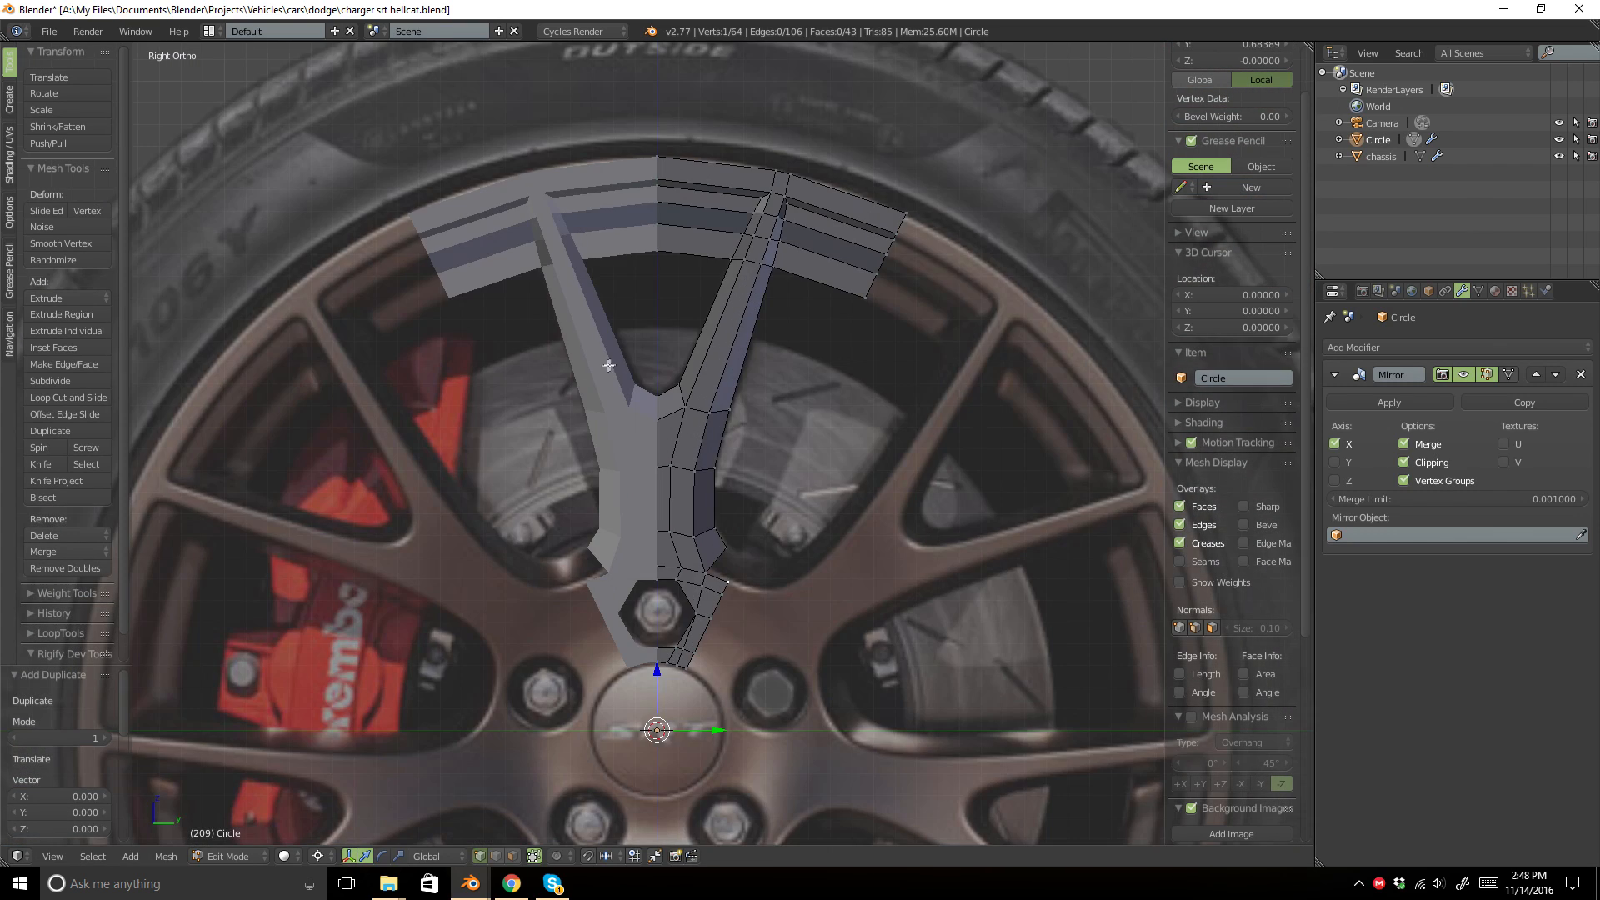
Scale the duplicated vertex away from the wheel centre by 1.175 so it stays on the wedge's boundary line.
shift+middle_drag(694, 633, 695, 482)
scroll(716, 486, up, 5)
shift+middle_drag(931, 345, 703, 467)
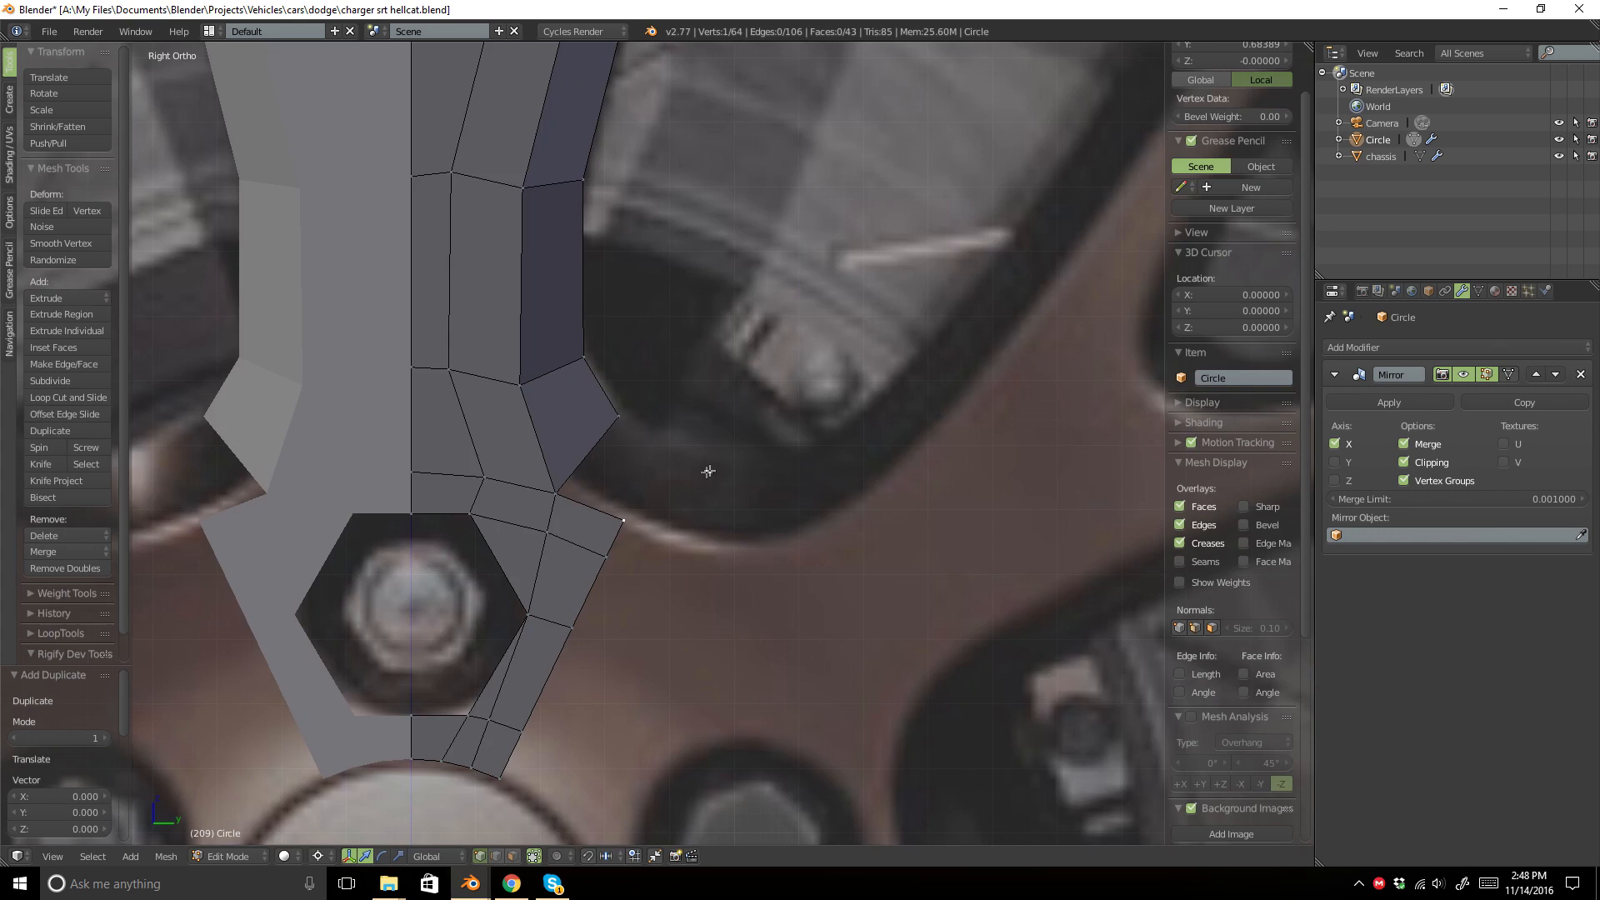
scroll(705, 468, up, 2)
key(s)
click(759, 354)
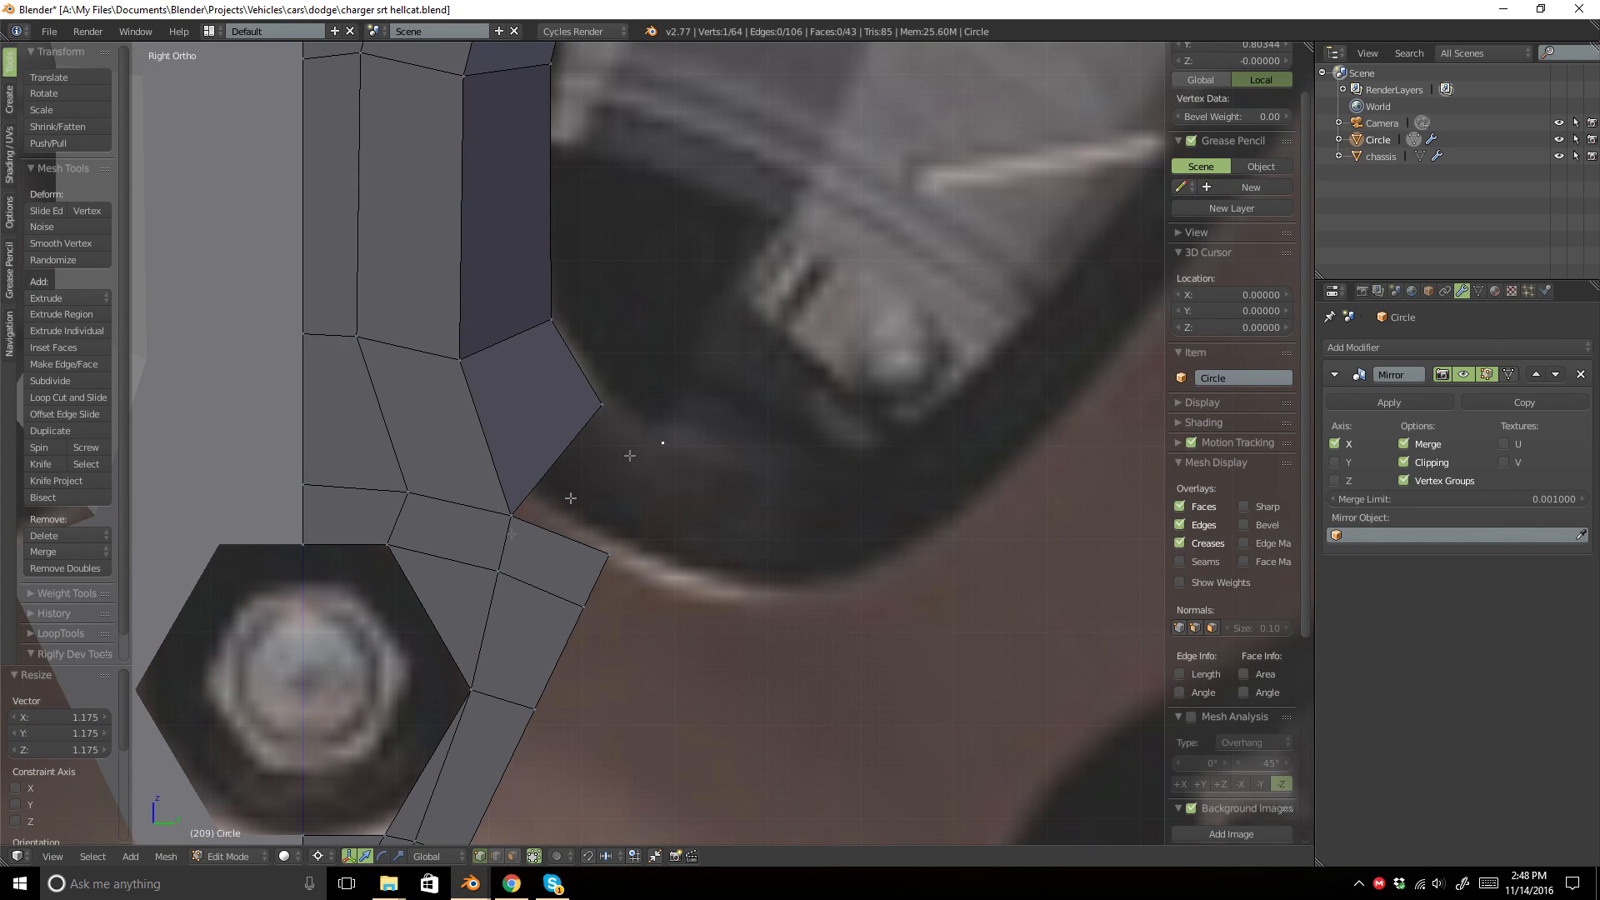
Fill a face between the scaled vertex, the spoke side's lowest vertex and the hub section's top outer edge.
shift+right_click(511, 516)
shift+right_click(601, 405)
shift+right_click(609, 551)
key(f)
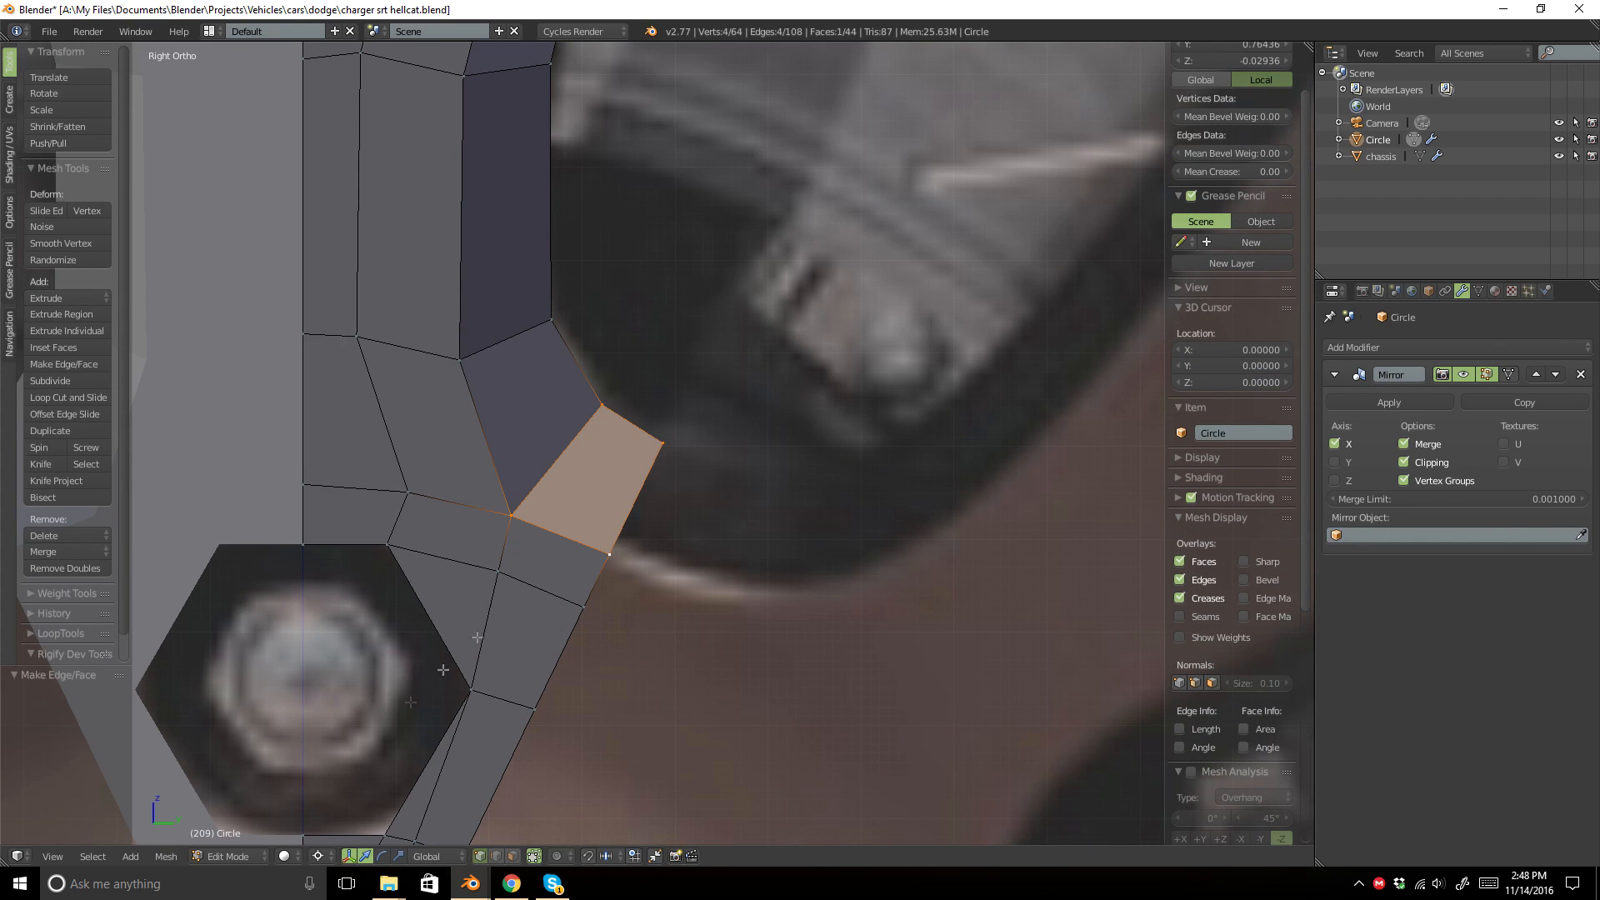
Set the pivot to Active Element and scale the new face's outer vertex to 0 along X, aligning it with the spoke side's lowest vertex.
click(317, 856)
click(389, 760)
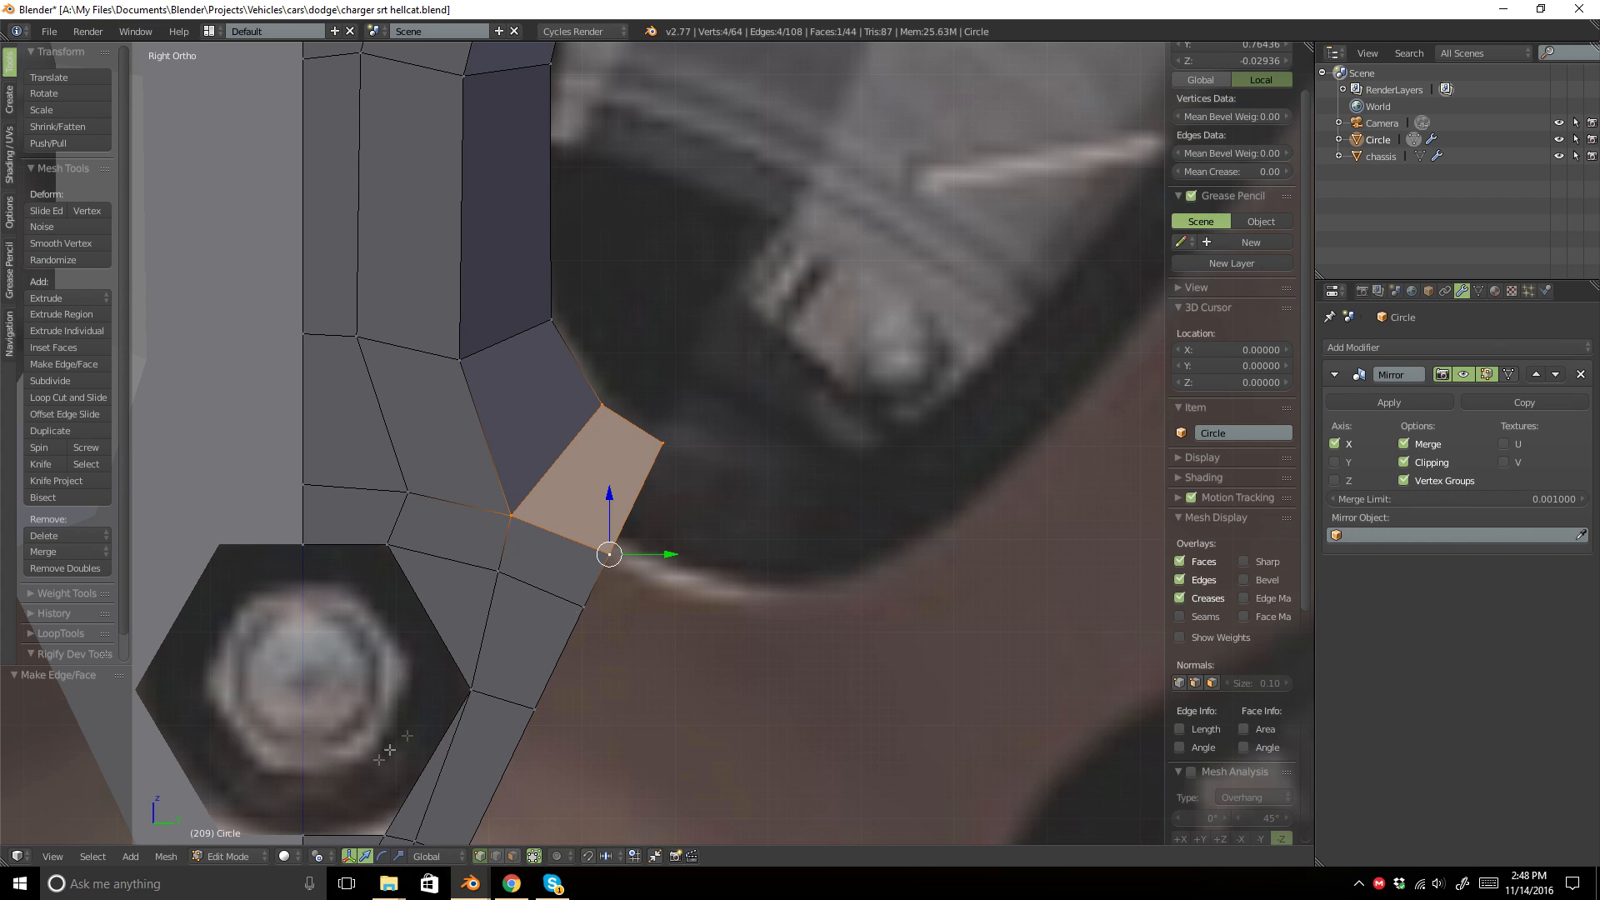
right_click(670, 452)
shift+right_click(618, 392)
middle_drag(700, 371, 596, 484)
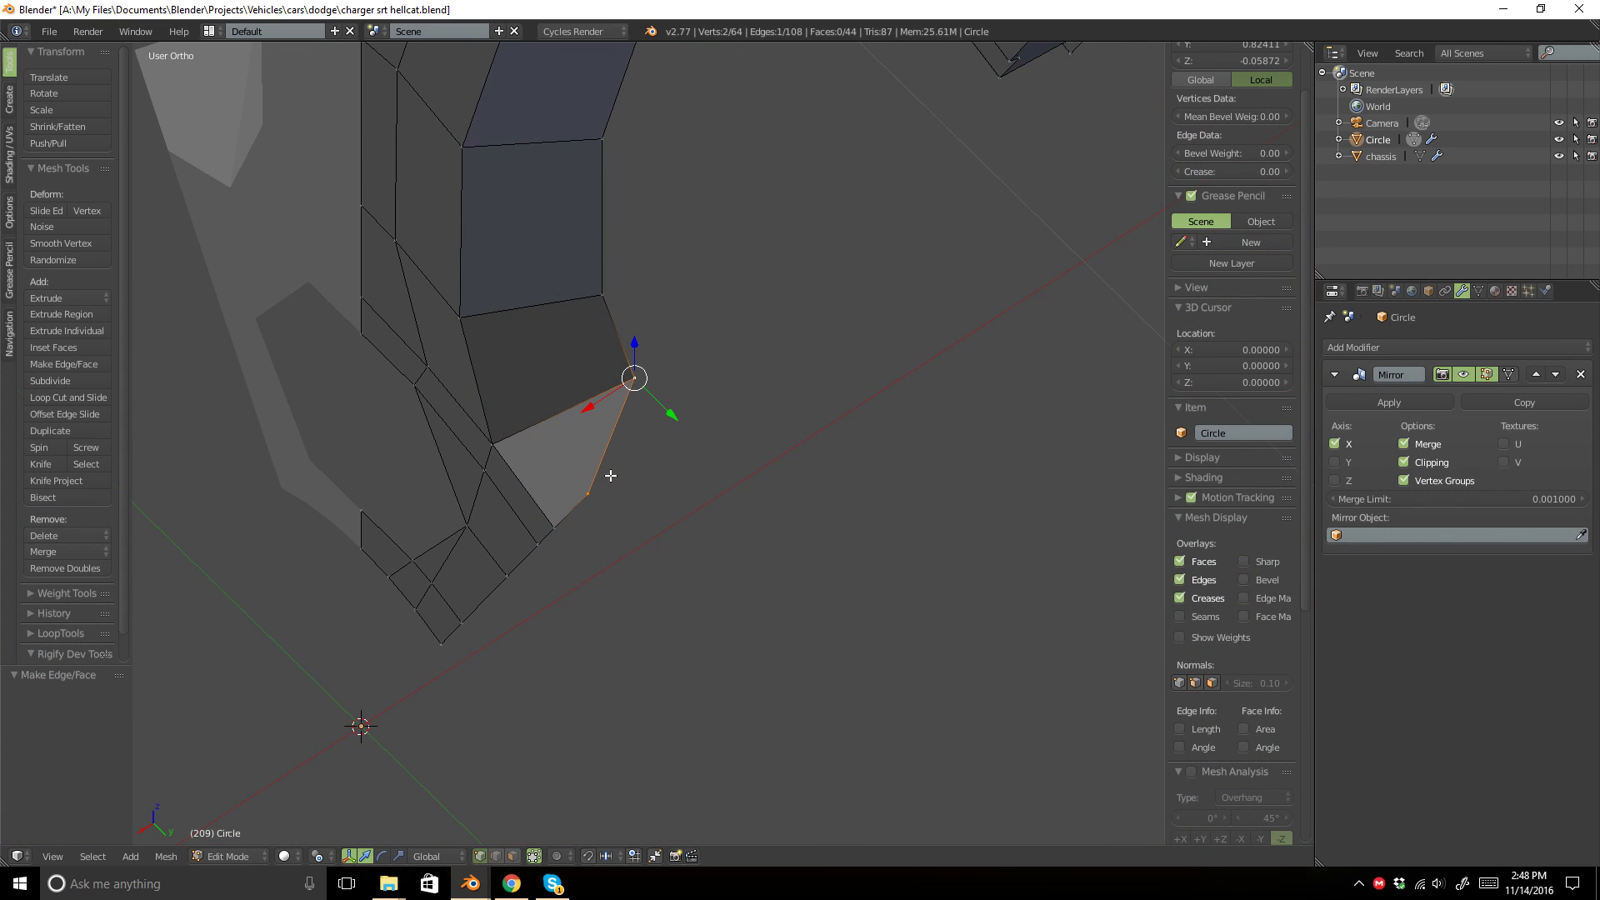
key(s)
key(x)
key(0)
key(Return)
Inspect the aligned vertices from the front in wireframe and examine the whole wedge in object mode.
key(Tab)
middle_drag(611, 481, 748, 99)
key(KP_3)
key(KP_1)
key(Tab)
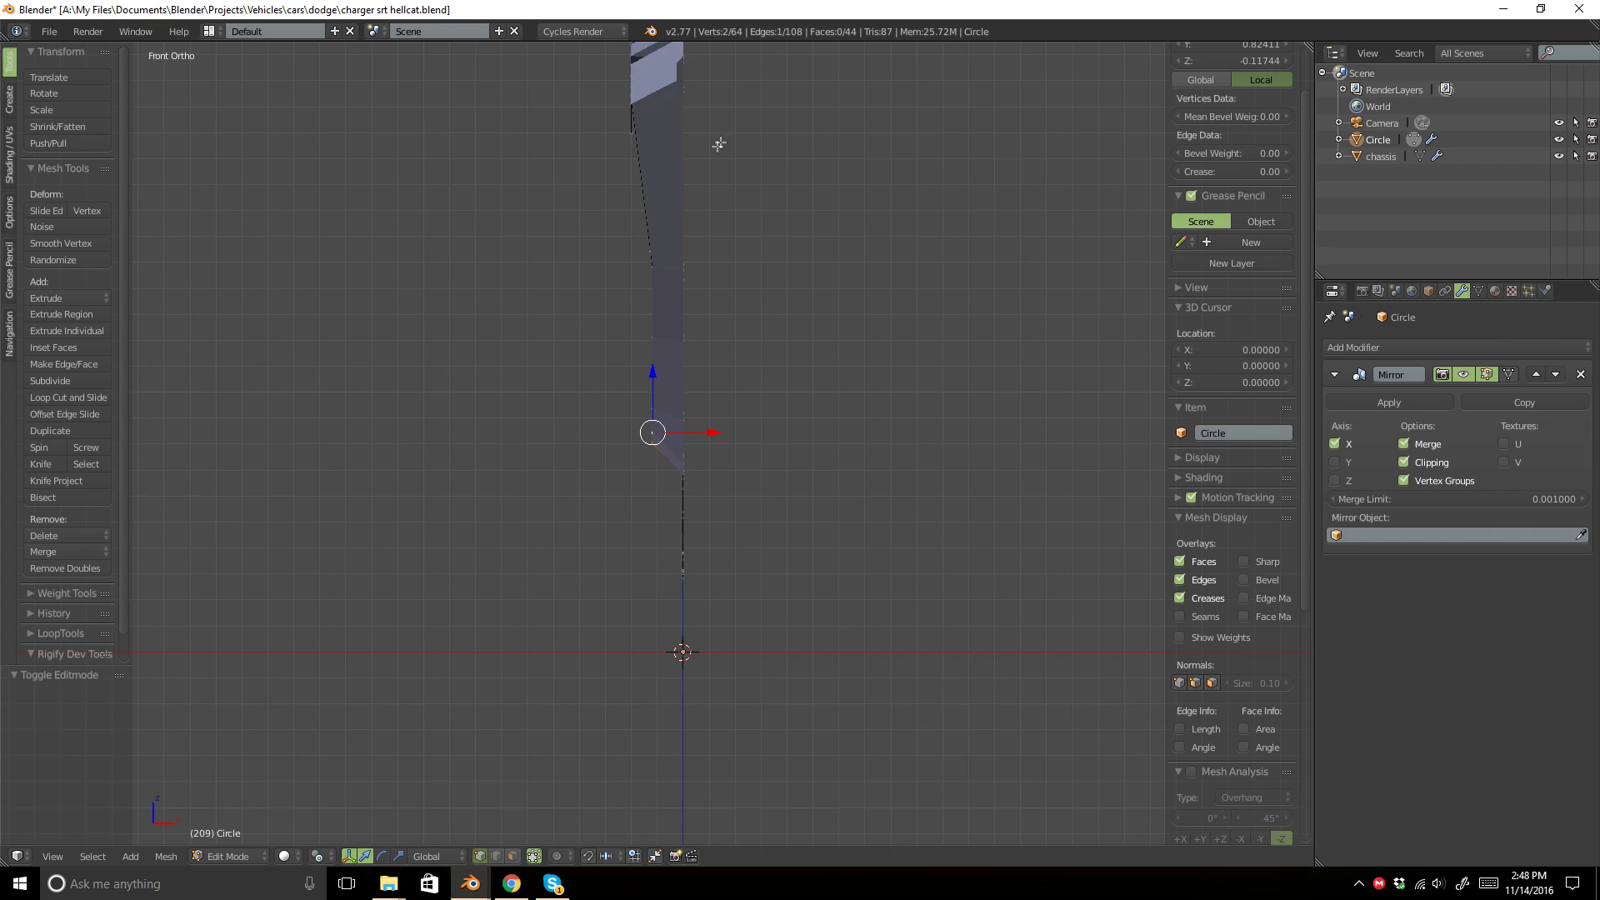
scroll(725, 135, up, 2)
shift+middle_drag(700, 135, 632, 333)
key(z)
scroll(595, 315, up, 2)
key(a)
key(b)
drag(504, 245, 561, 377)
key(Tab)
scroll(718, 349, down, 6)
key(z)
mouse_move(779, 332)
middle_down()
mouse_move(576, 316)
mouse_move(623, 372)
middle_up()
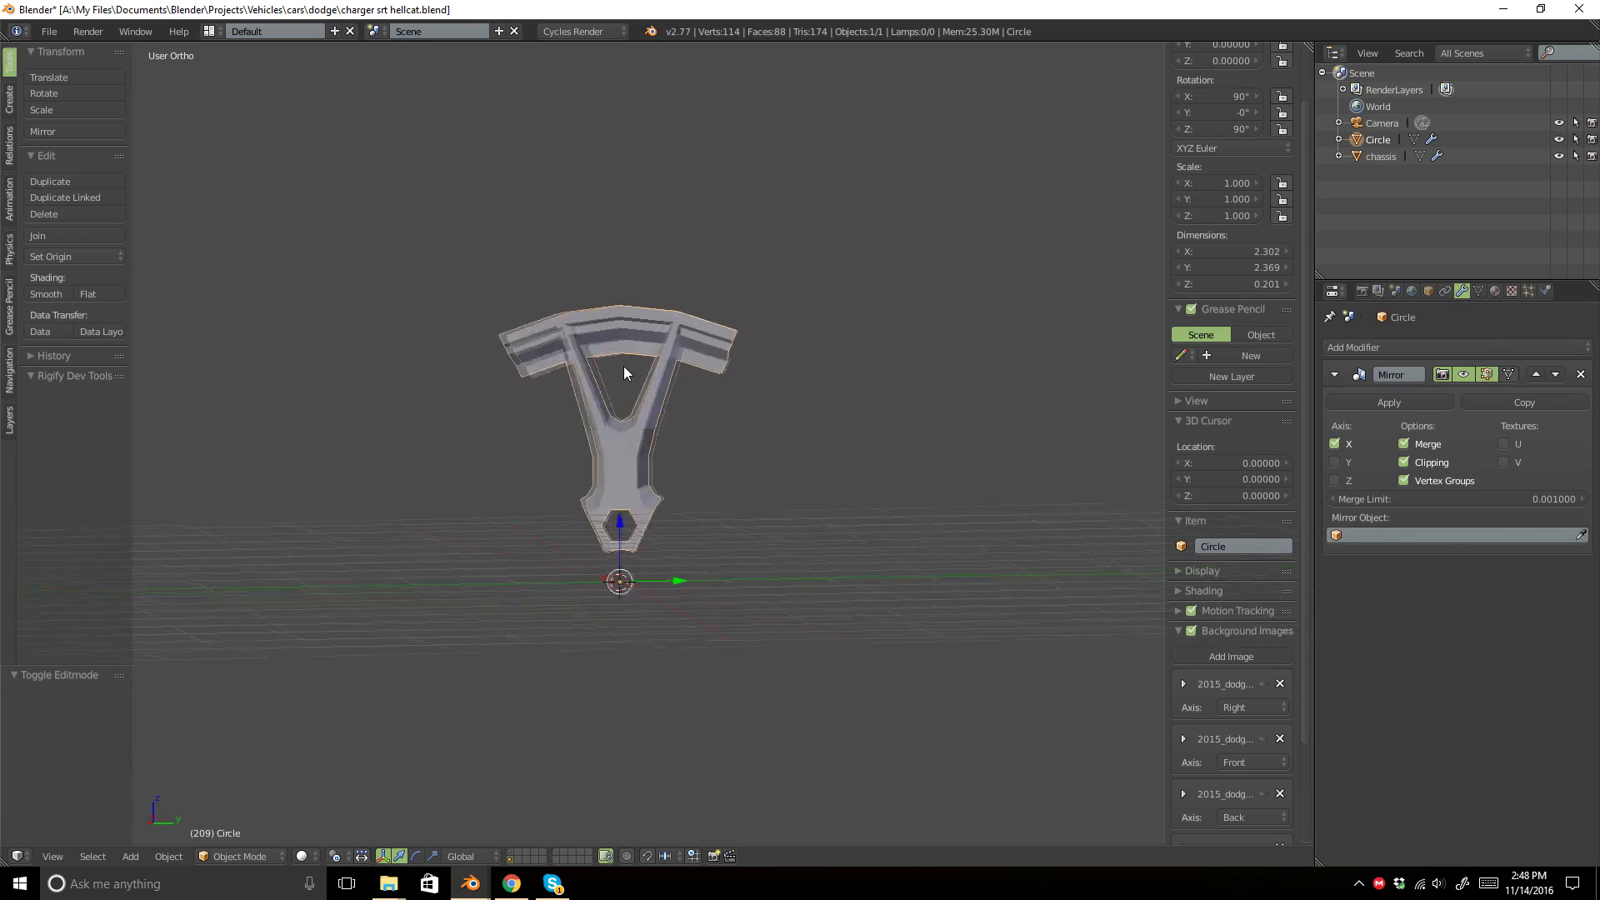
Compare the wedge's outline with the reference wheel photo in the right view, in both solid and wireframe shading.
key(KP_3)
scroll(634, 364, up, 3)
key(z)
key(z)
scroll(614, 368, down, 2)
scroll(614, 367, up, 6)
scroll(611, 361, down, 6)
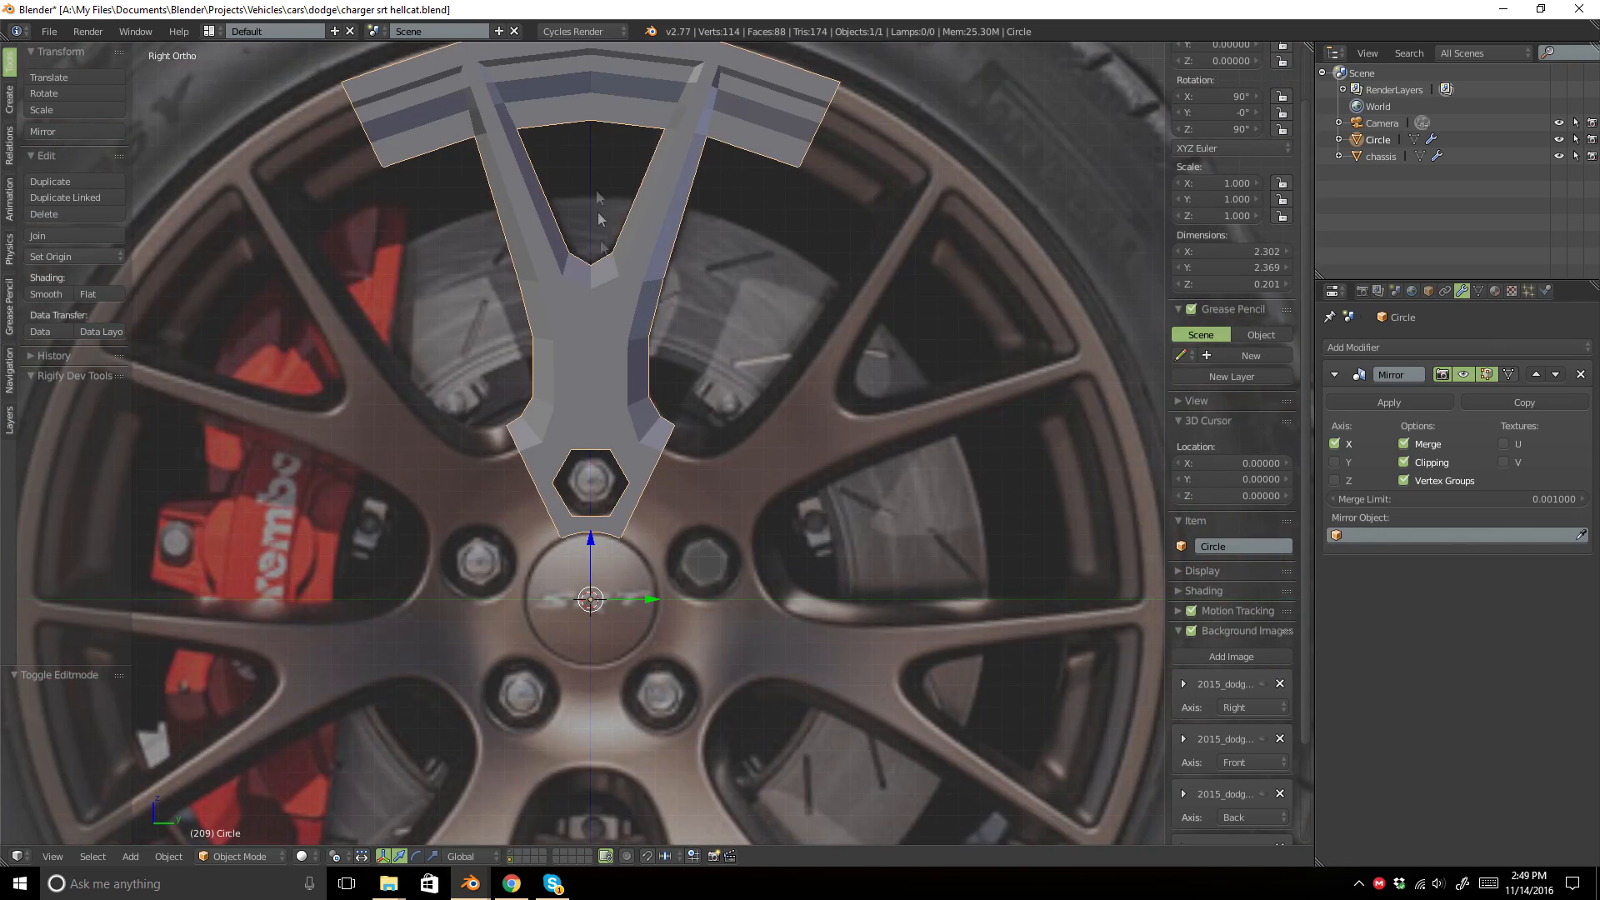
shift+middle_drag(598, 198, 548, 382)
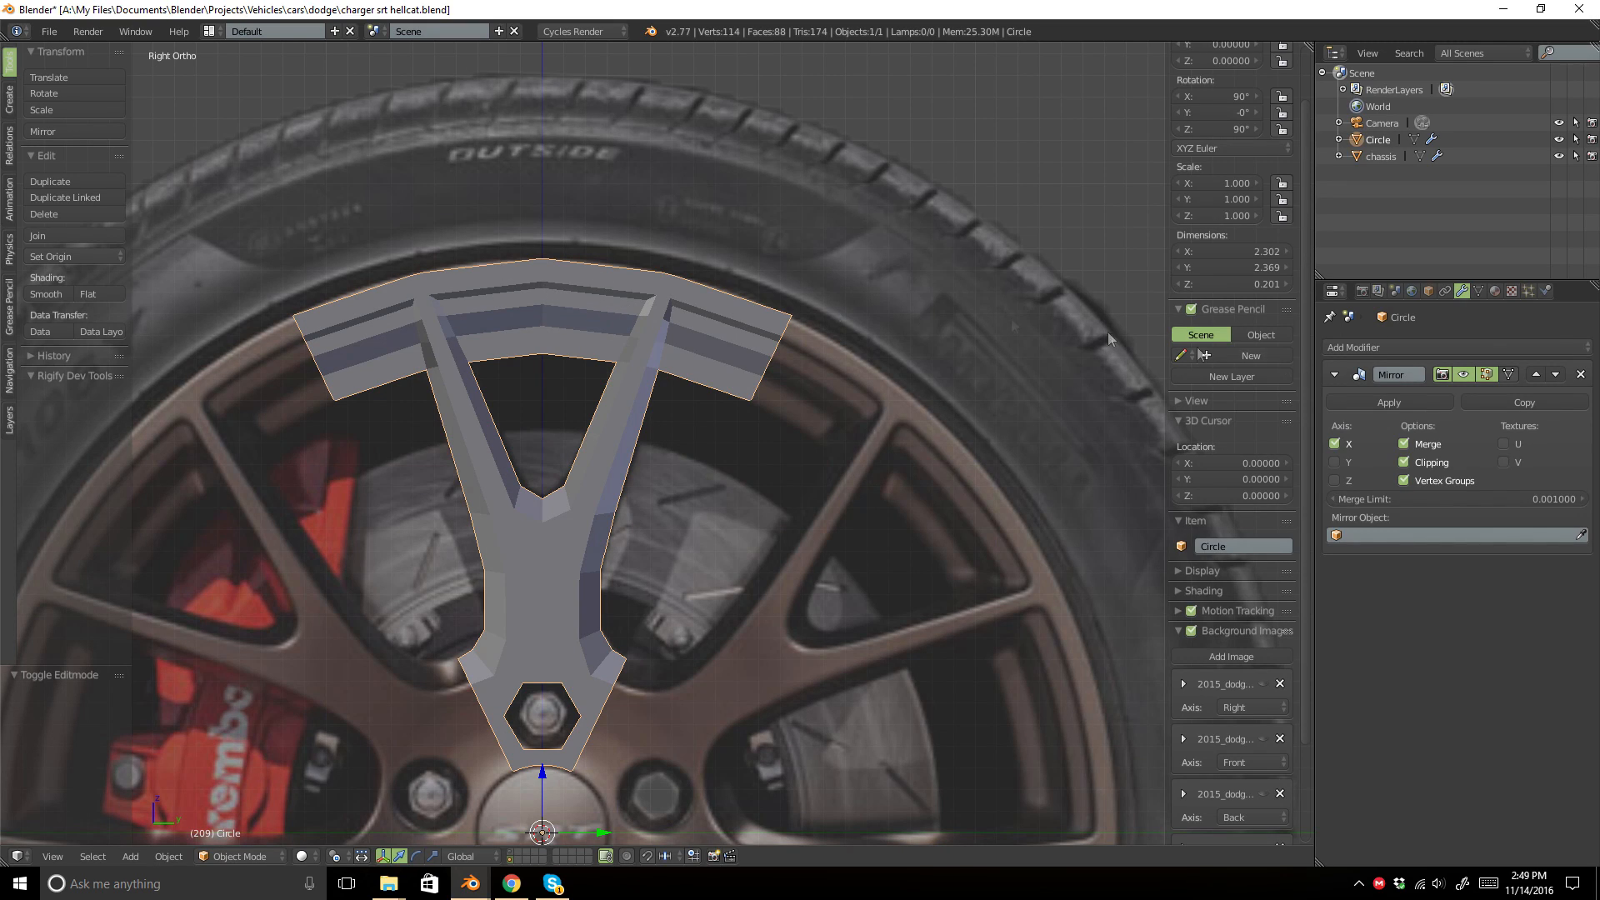
Duplicate the wedge in place as a backup and move the copy to layer 10.
key(shift+d)
right_click(700, 380)
key(m)
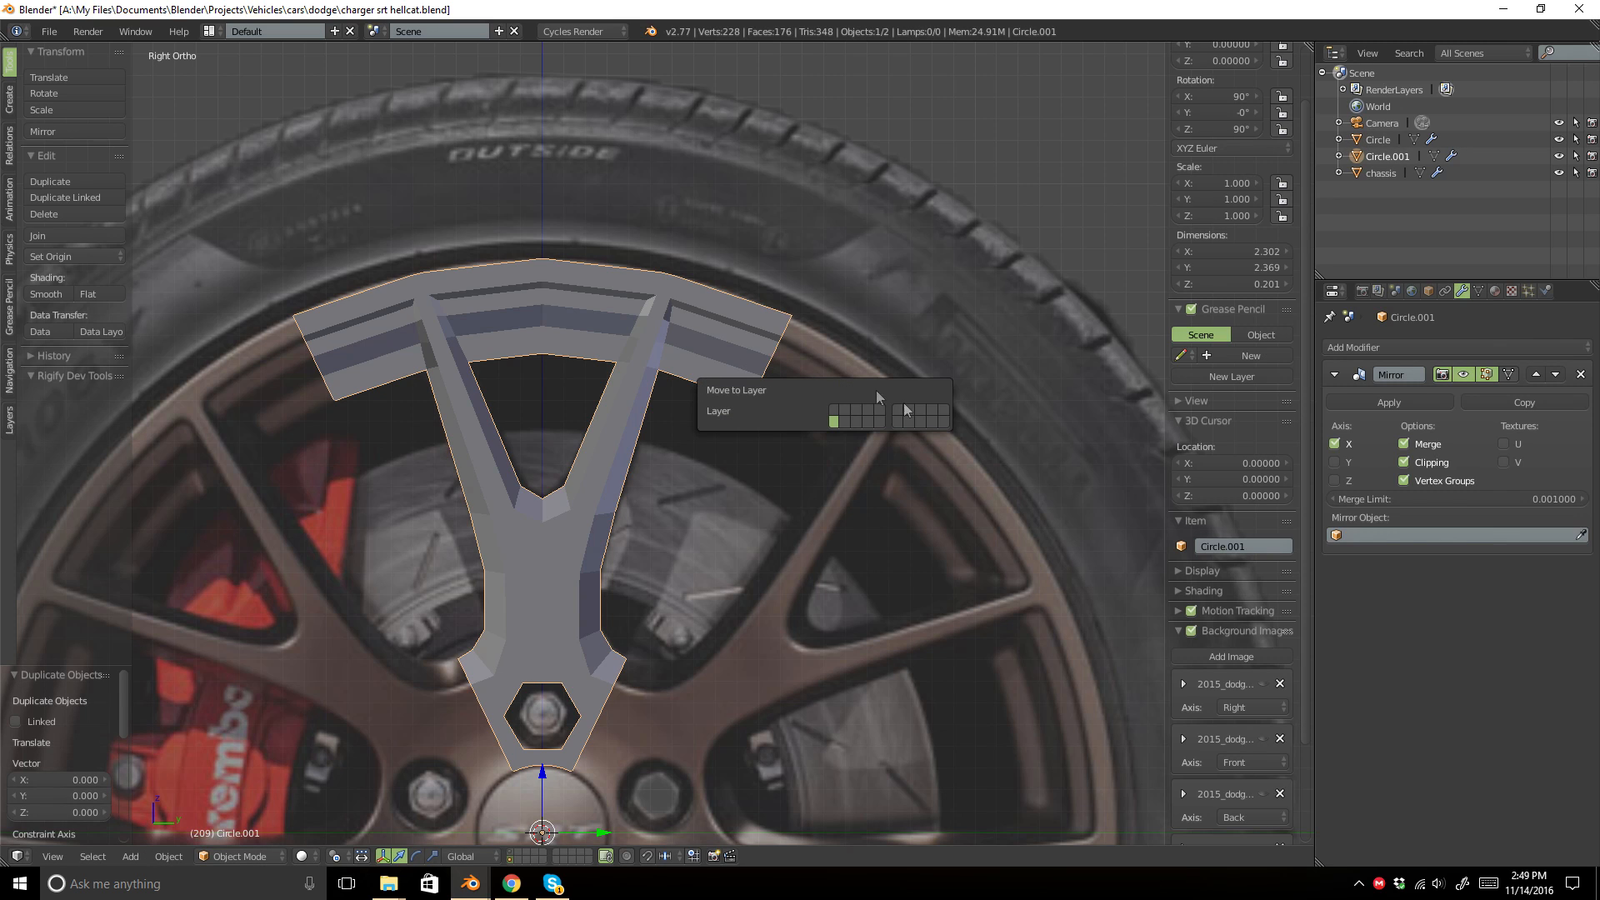
click(948, 409)
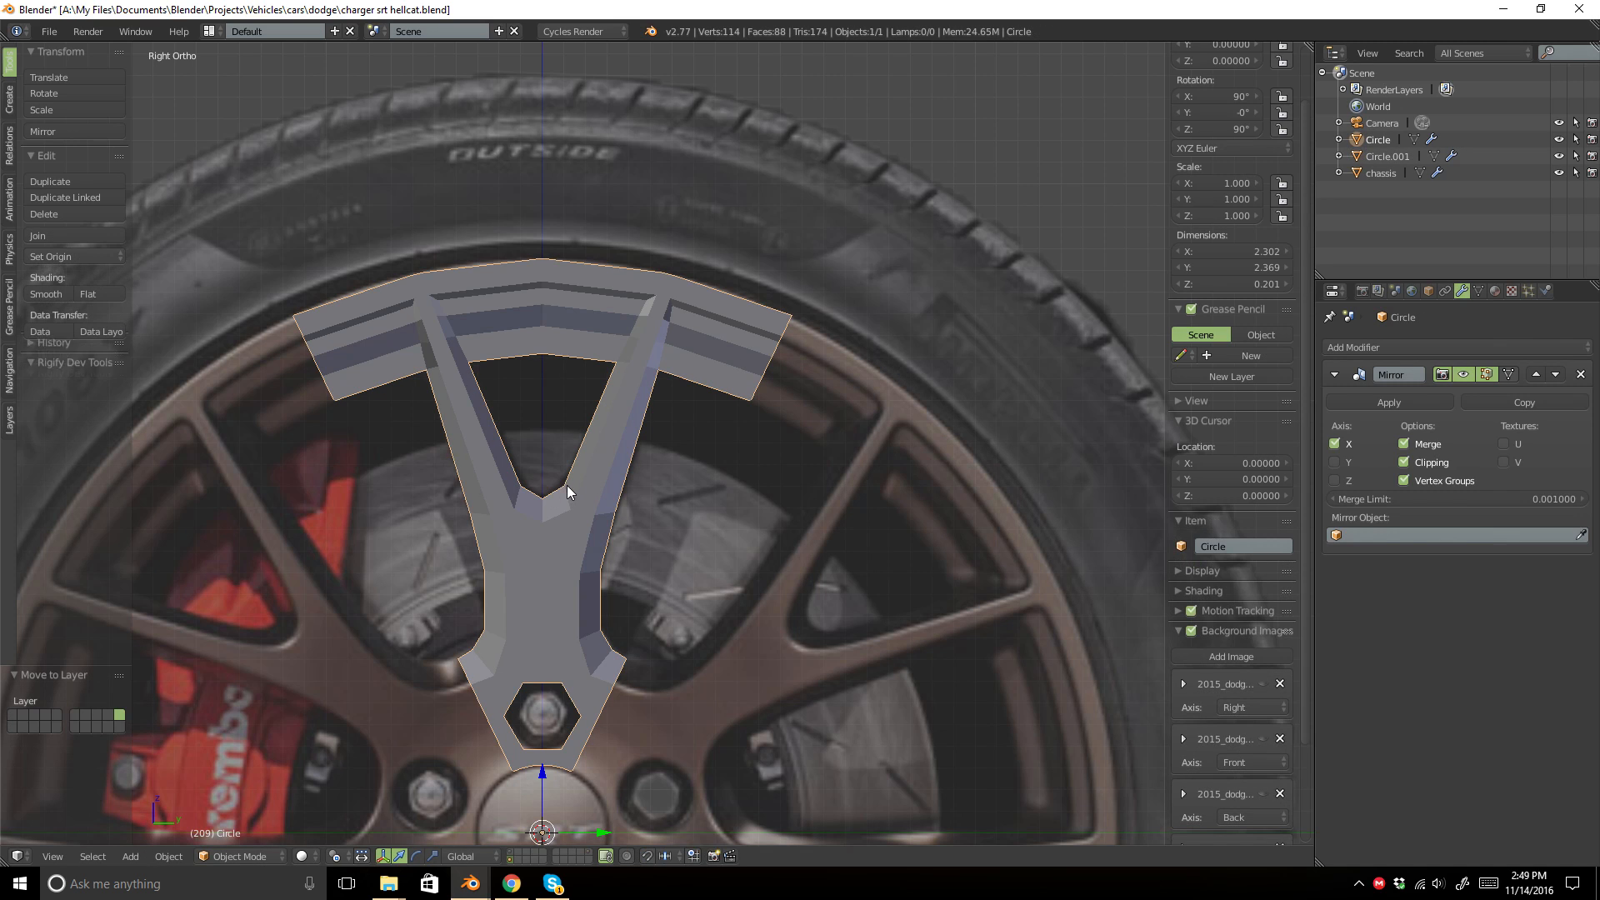
Apply the Mirror modifier on the original wedge and check its full mesh in edit mode.
click(1352, 402)
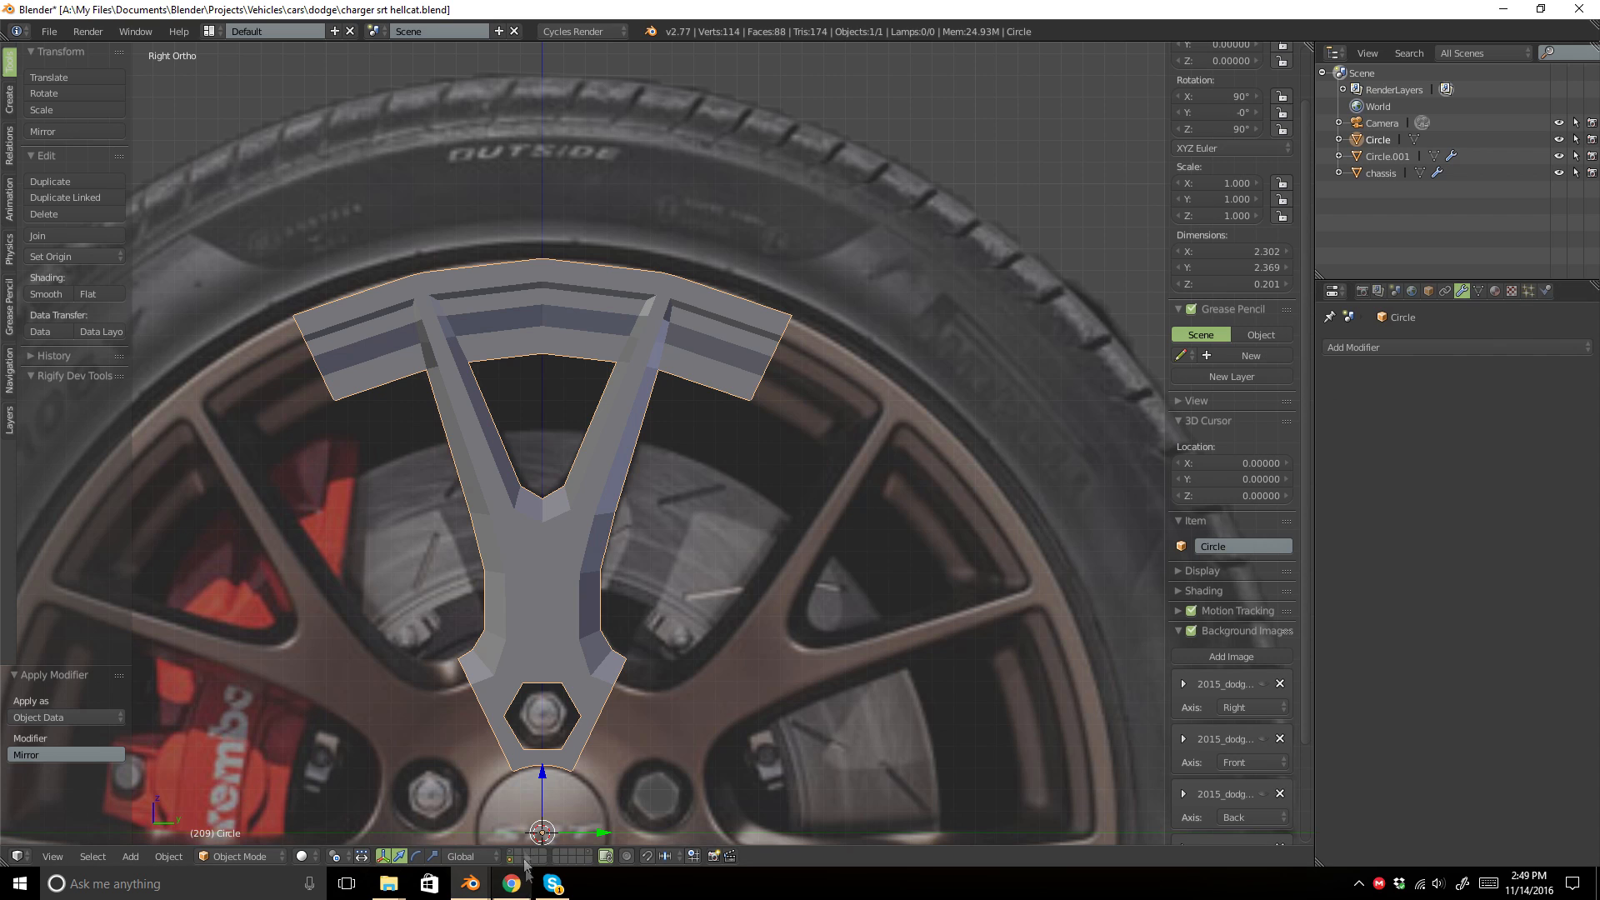
key(Tab)
key(Tab)
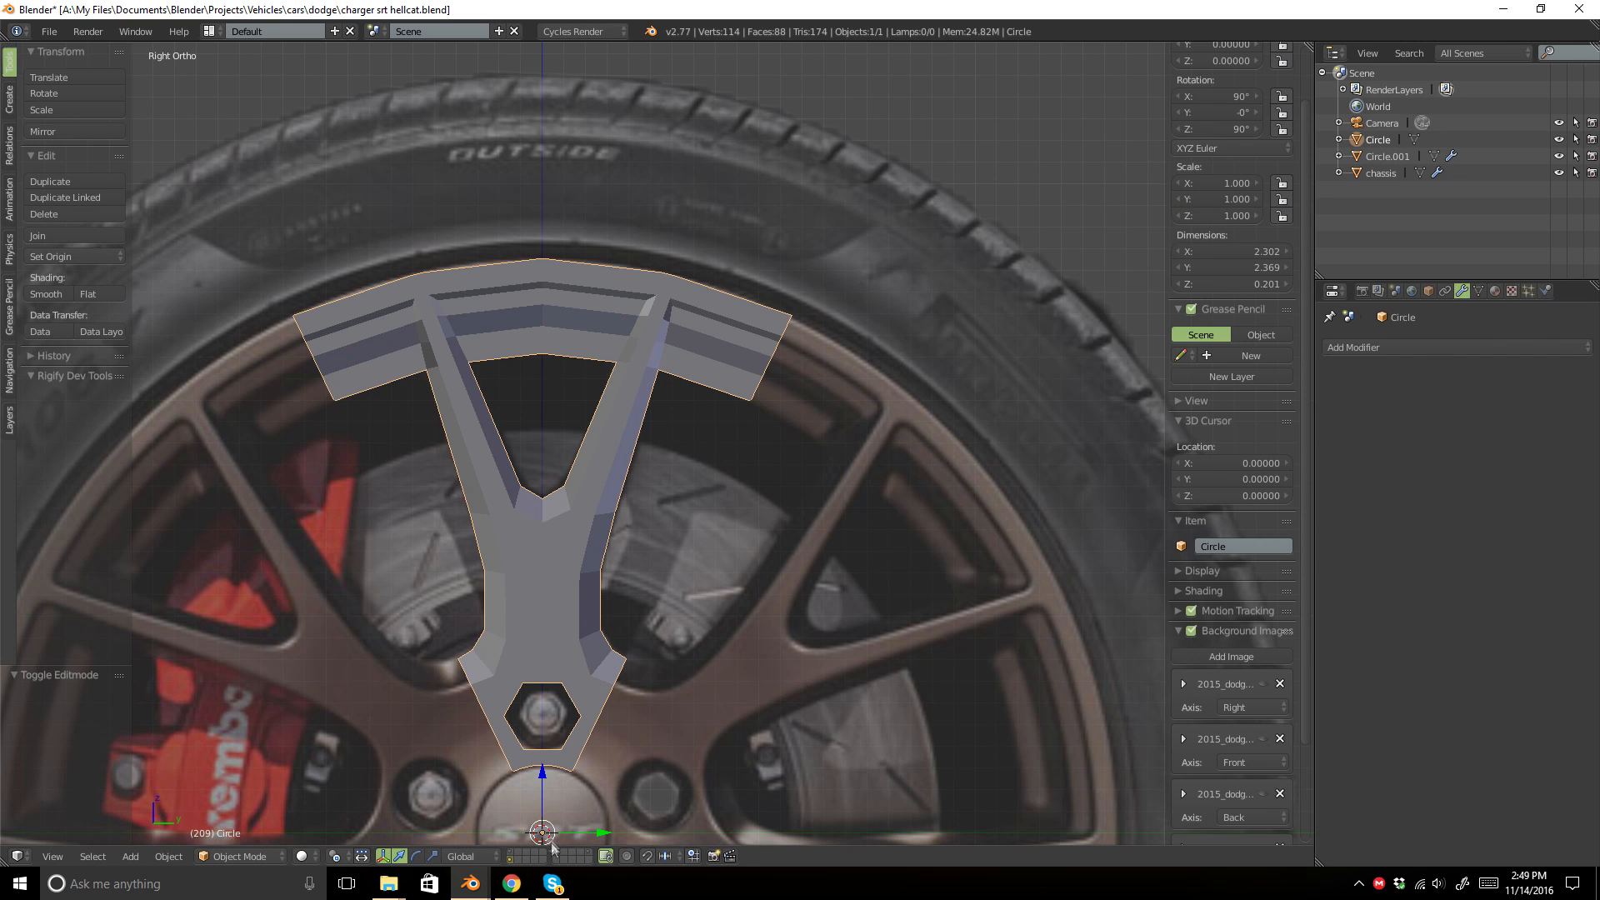
Check the backup wedge on layer 10, return to layer 1 and select the original wedge.
click(591, 852)
right_click(614, 532)
key(Tab)
key(Tab)
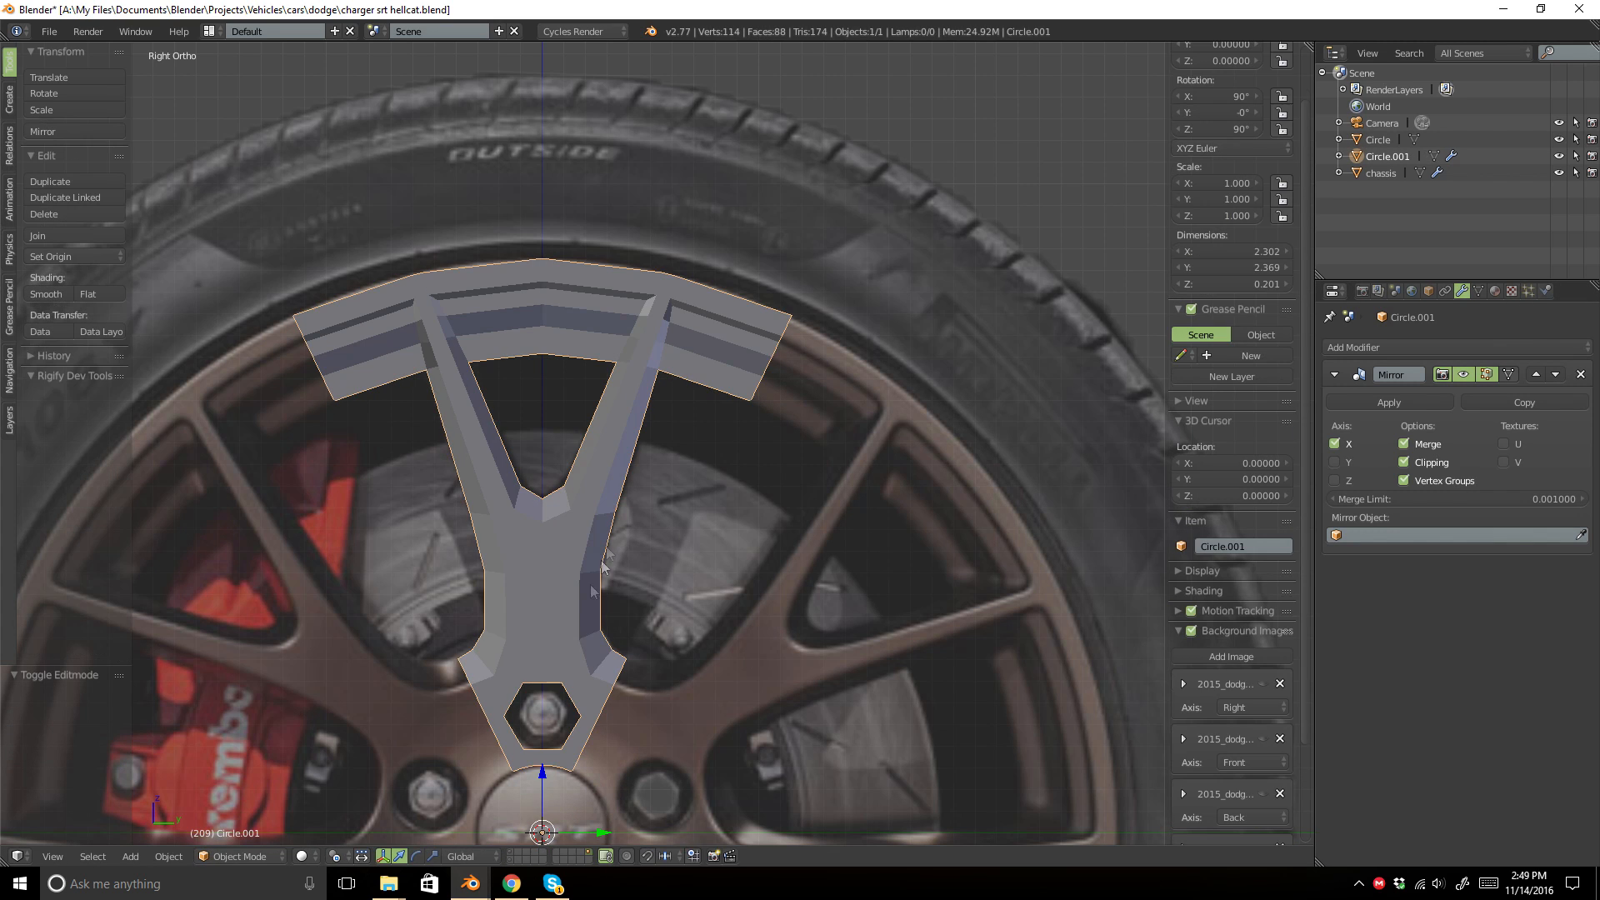
click(511, 860)
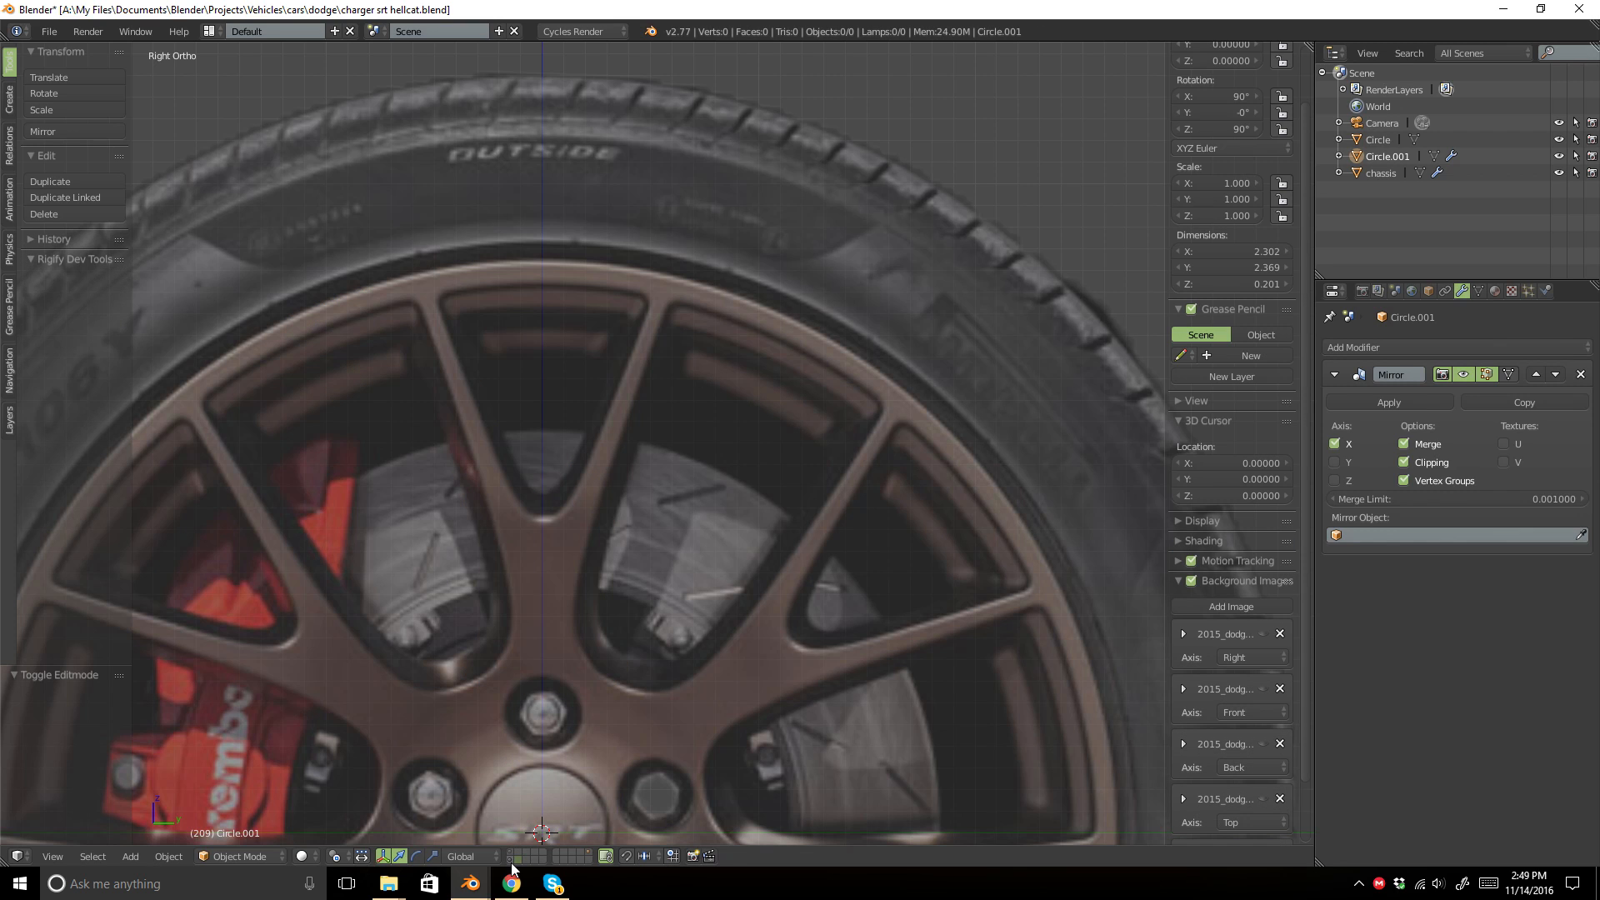
click(512, 852)
right_click(537, 625)
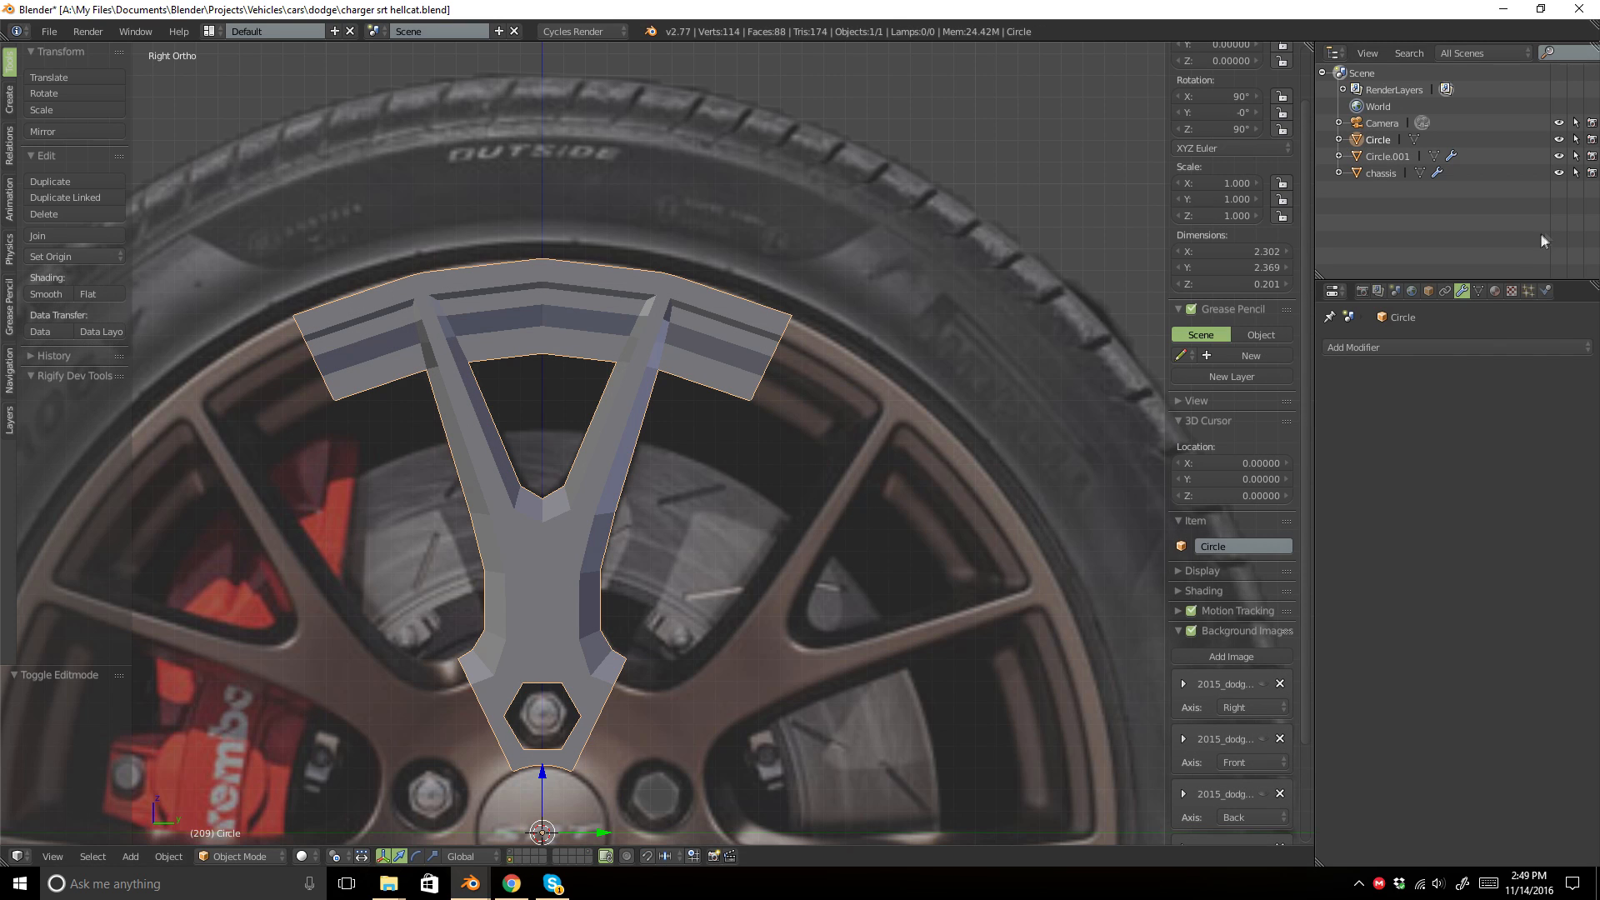
Add an Array modifier to the wedge and set its count to 7.
click(1379, 347)
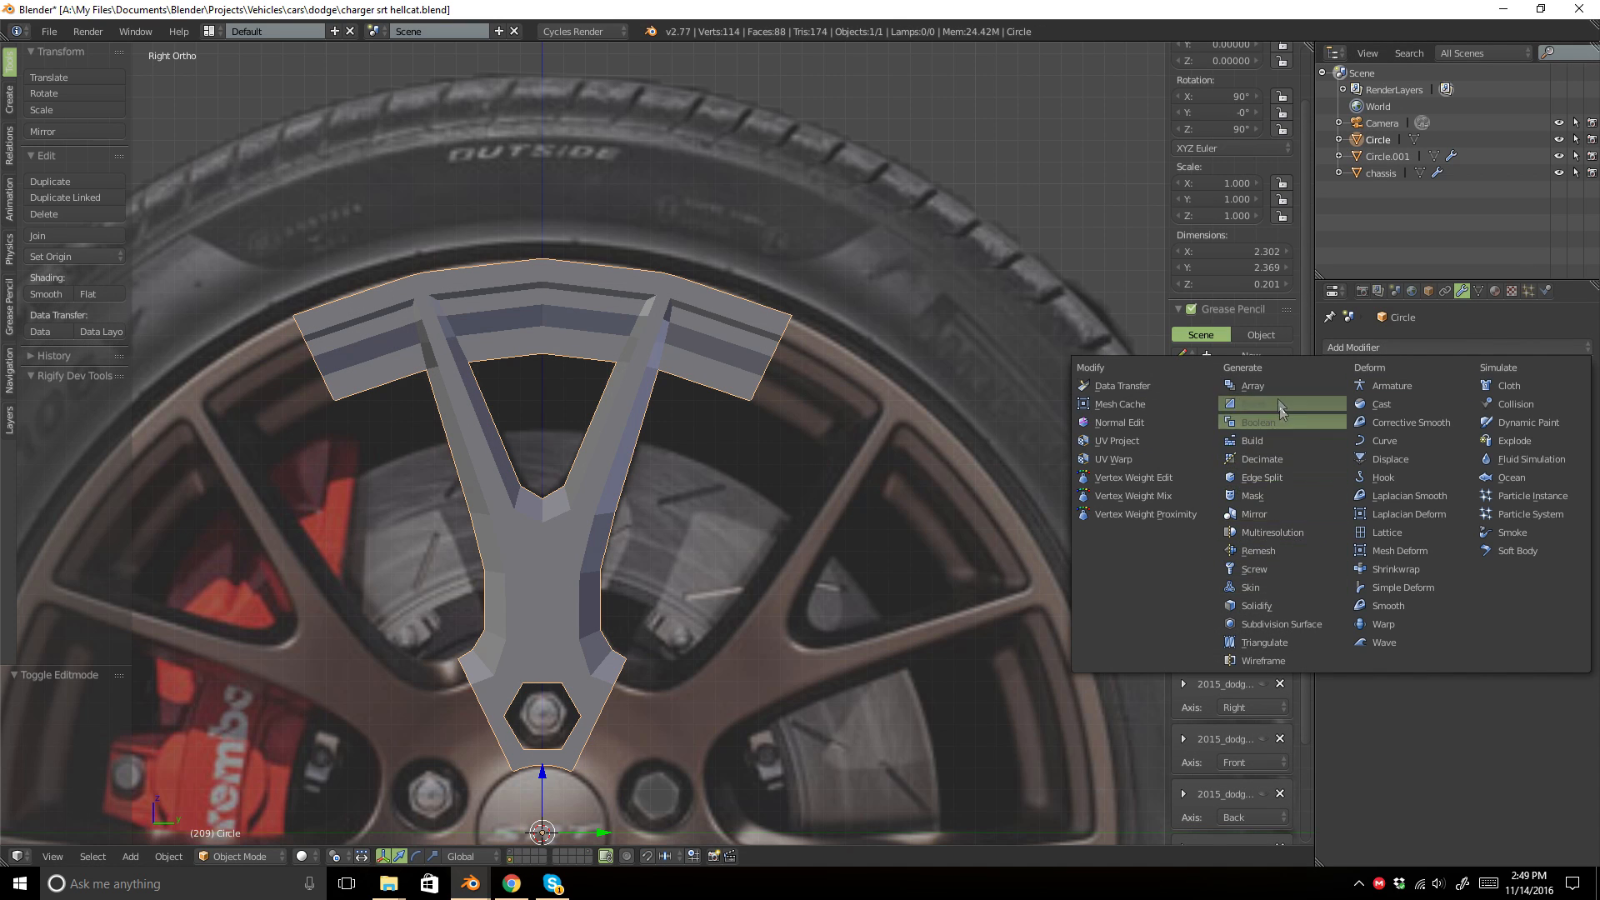
click(1431, 345)
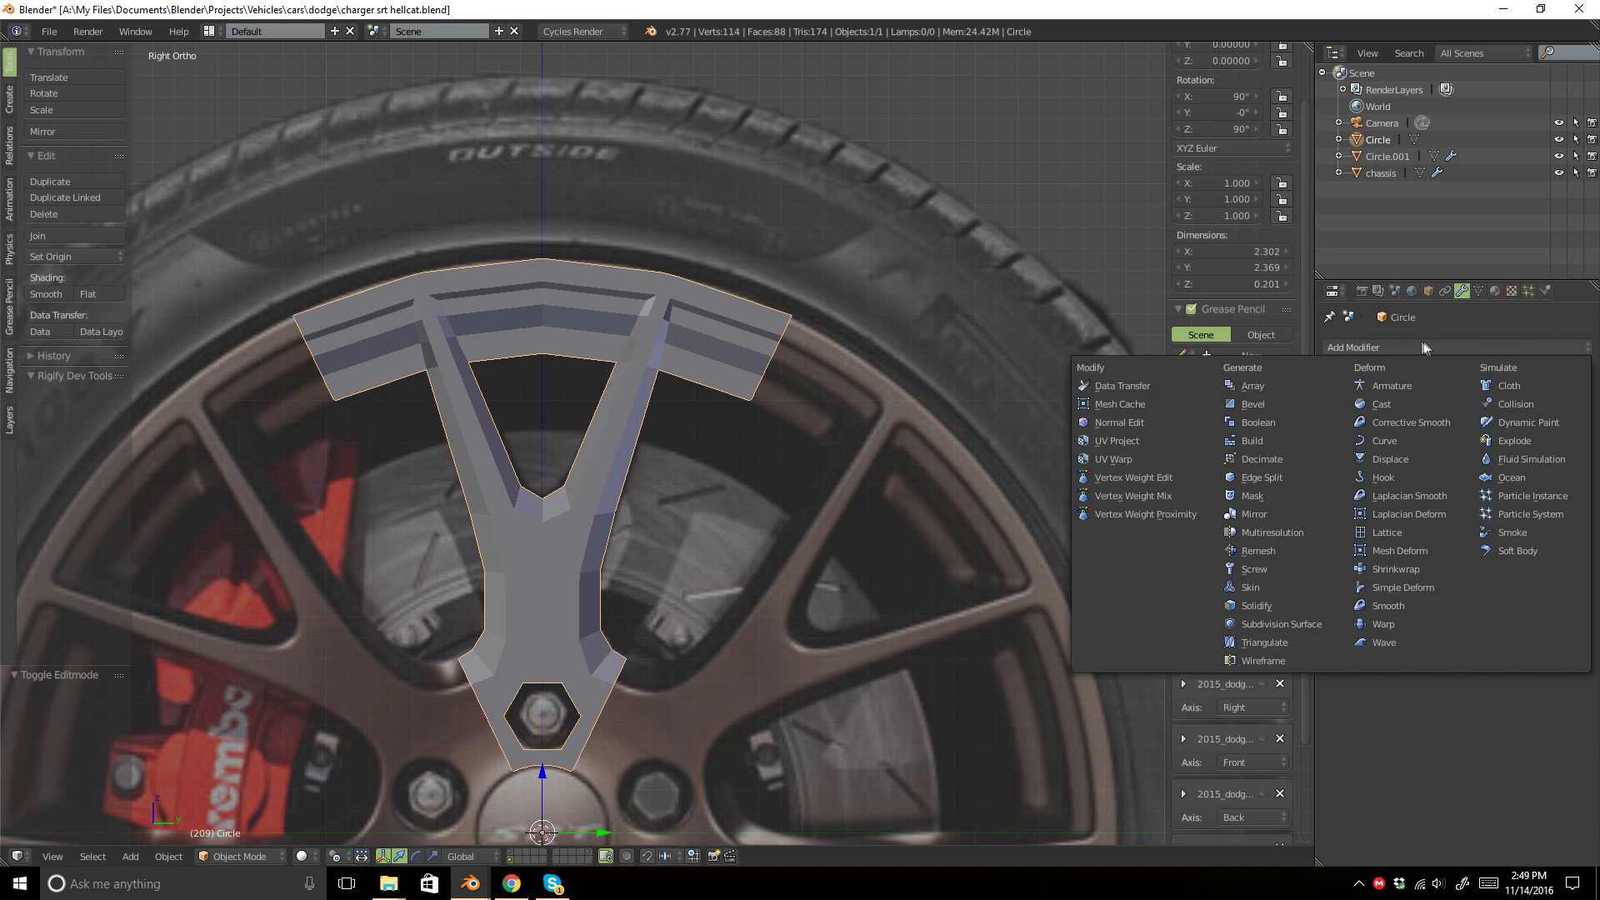
click(1302, 389)
scroll(997, 435, down, 4)
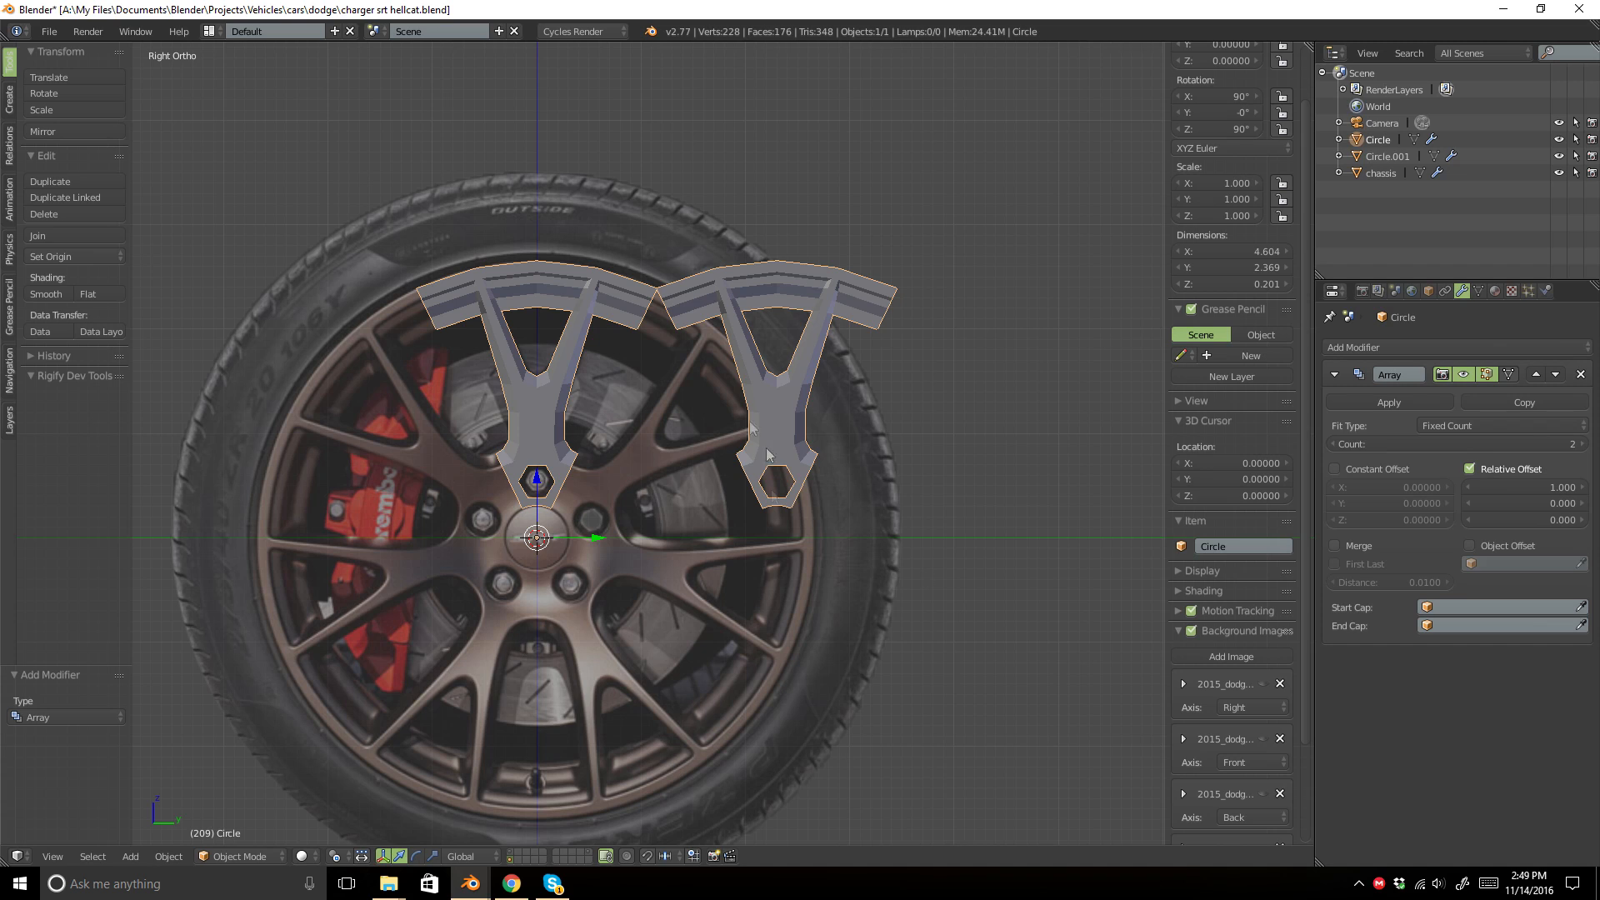
click(1584, 444)
click(1584, 445)
click(1584, 444)
click(1584, 444)
click(1584, 444)
click(1584, 444)
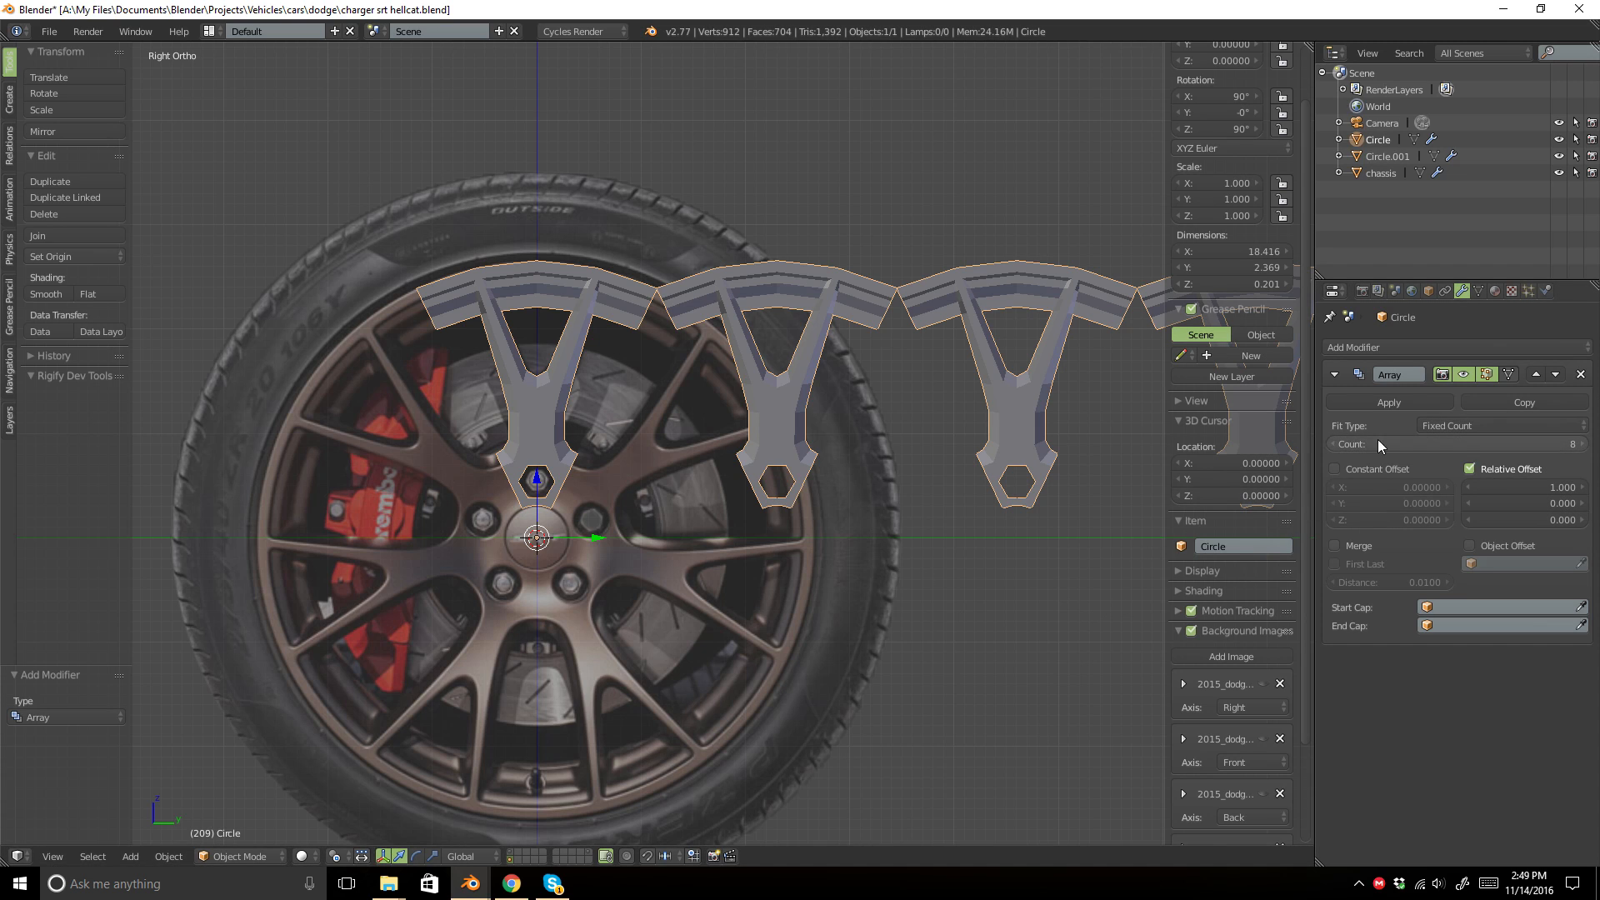
click(1332, 439)
Add a Plain Axes empty at the wheel's centre.
key(a)
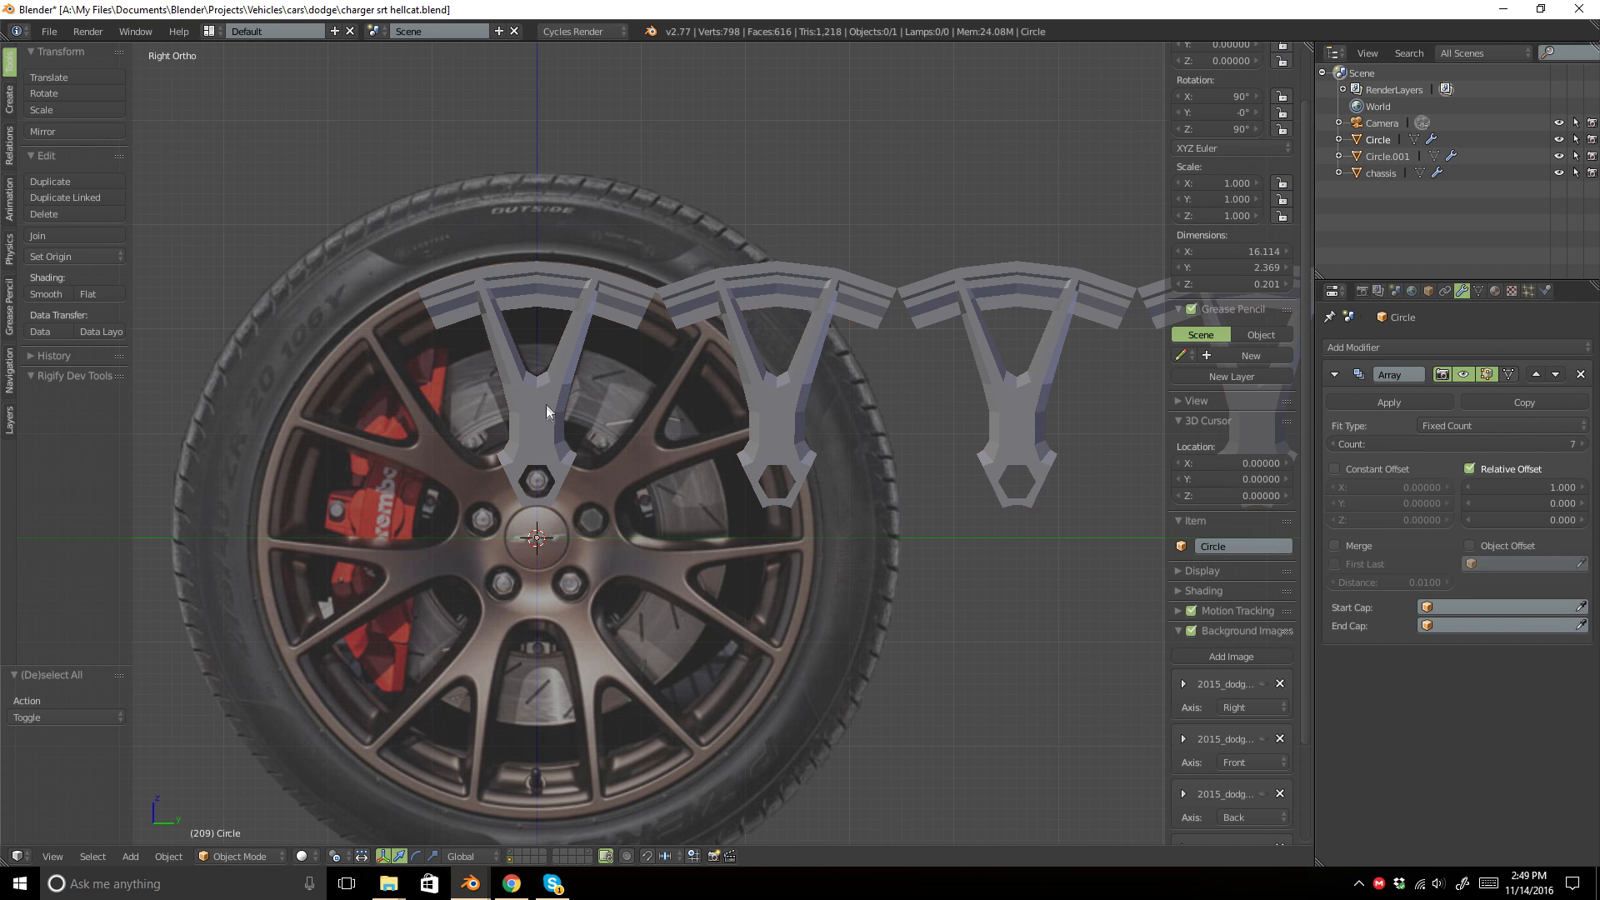
scroll(583, 531, down, 5)
scroll(583, 530, up, 2)
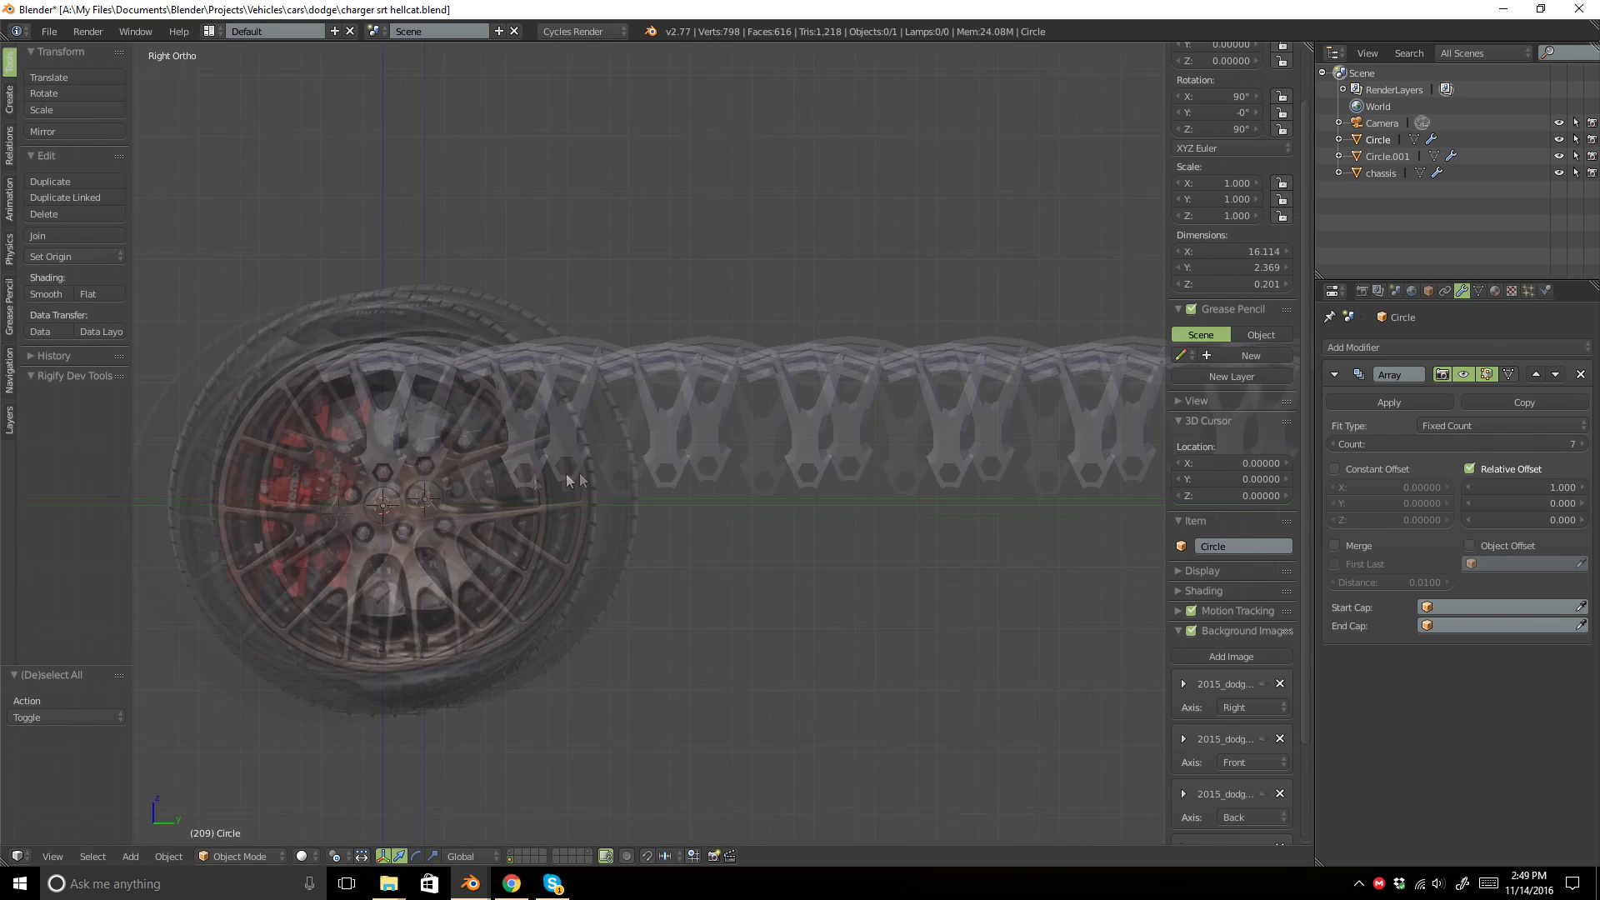
key(shift+a)
mouse_move(372, 528)
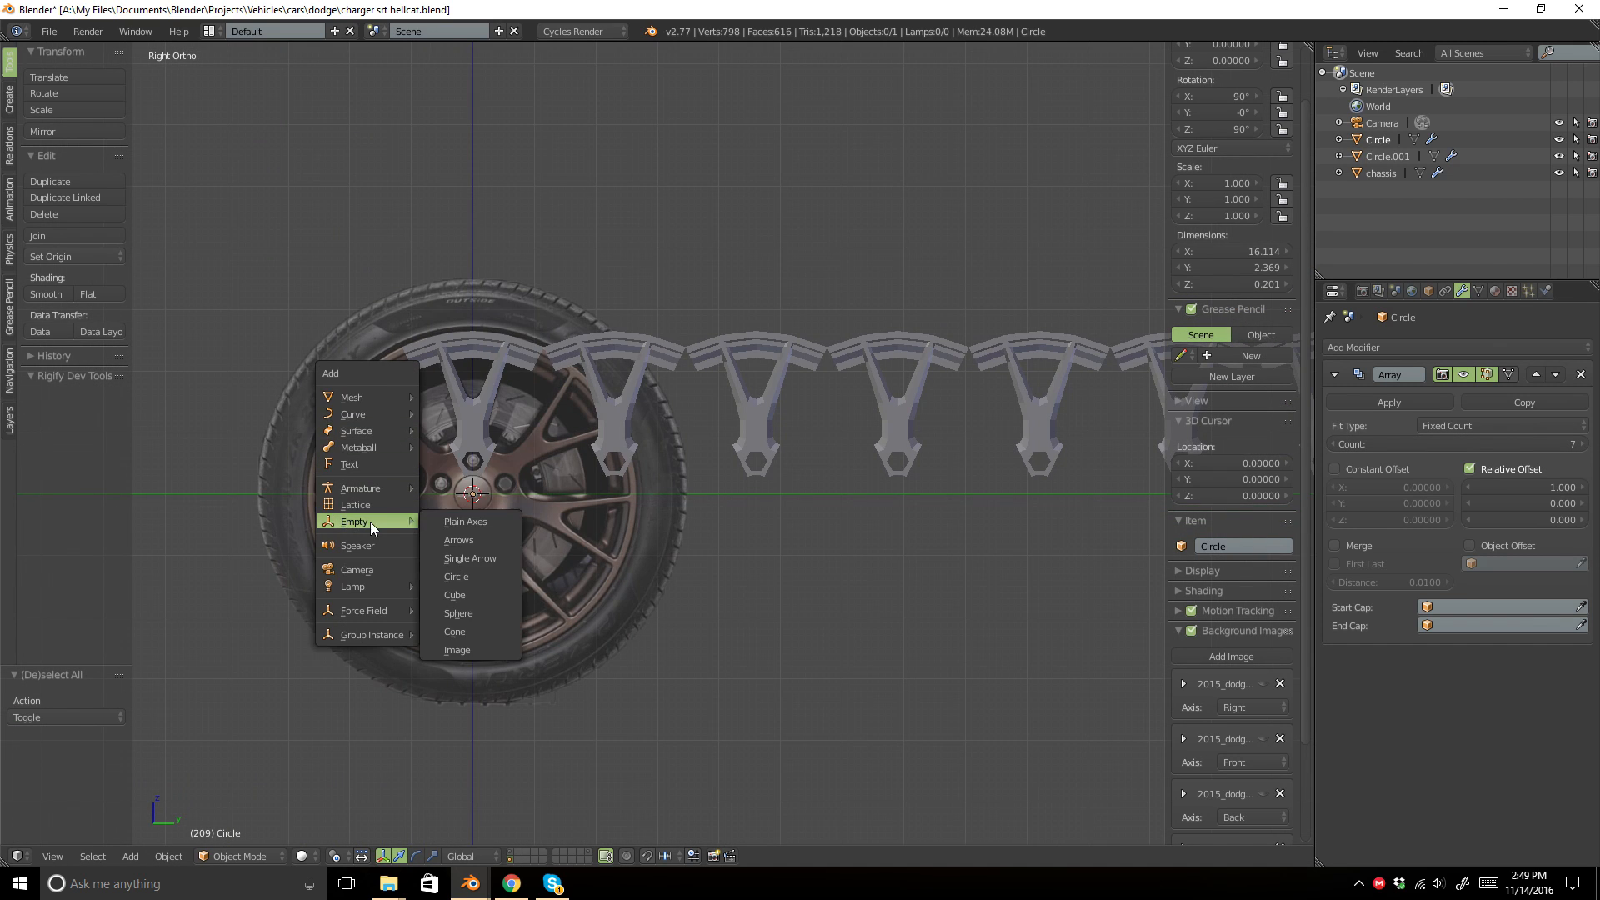
click(450, 522)
scroll(829, 454, down, 2)
Replace the wedge array's Relative Offset with an Object Offset driven by the empty.
right_click(653, 407)
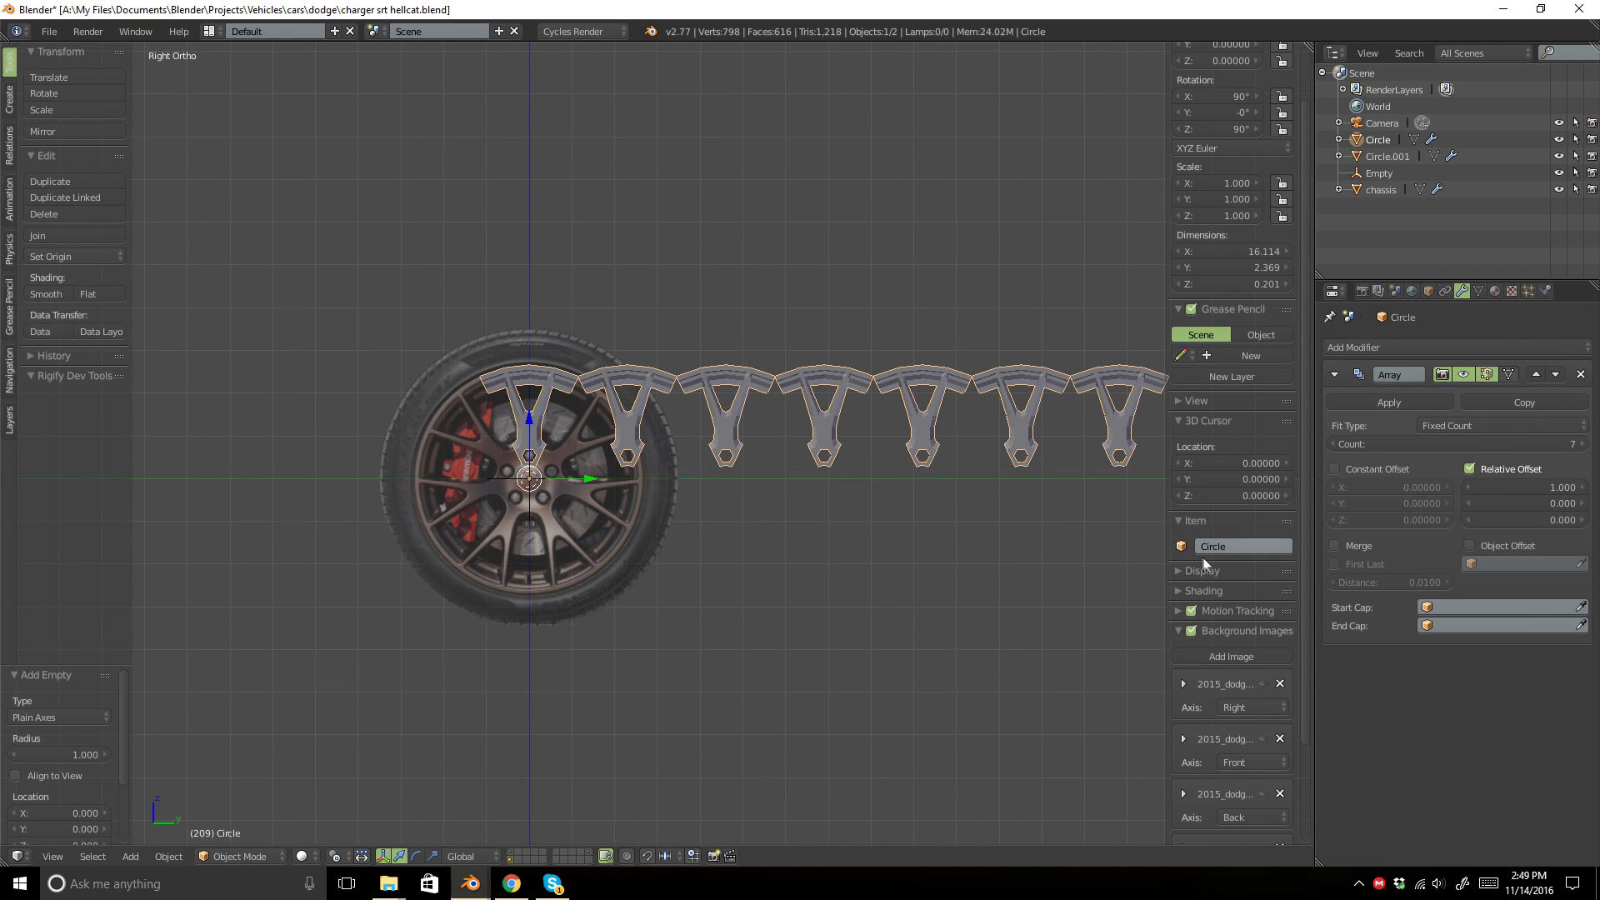
click(1466, 468)
click(1468, 546)
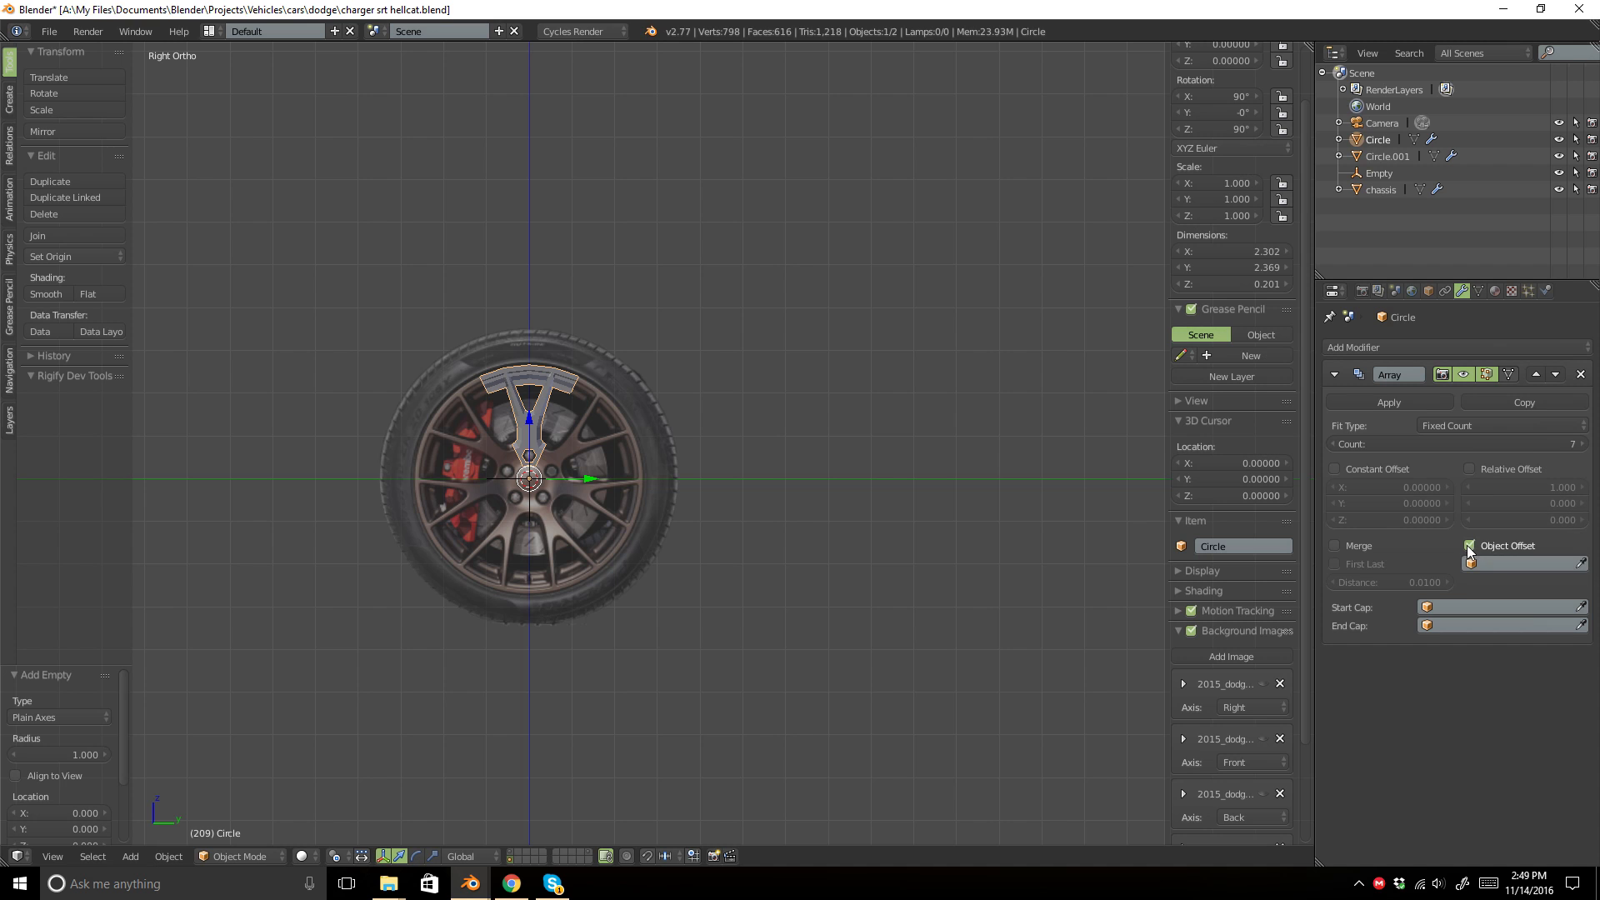
click(1483, 565)
click(1498, 637)
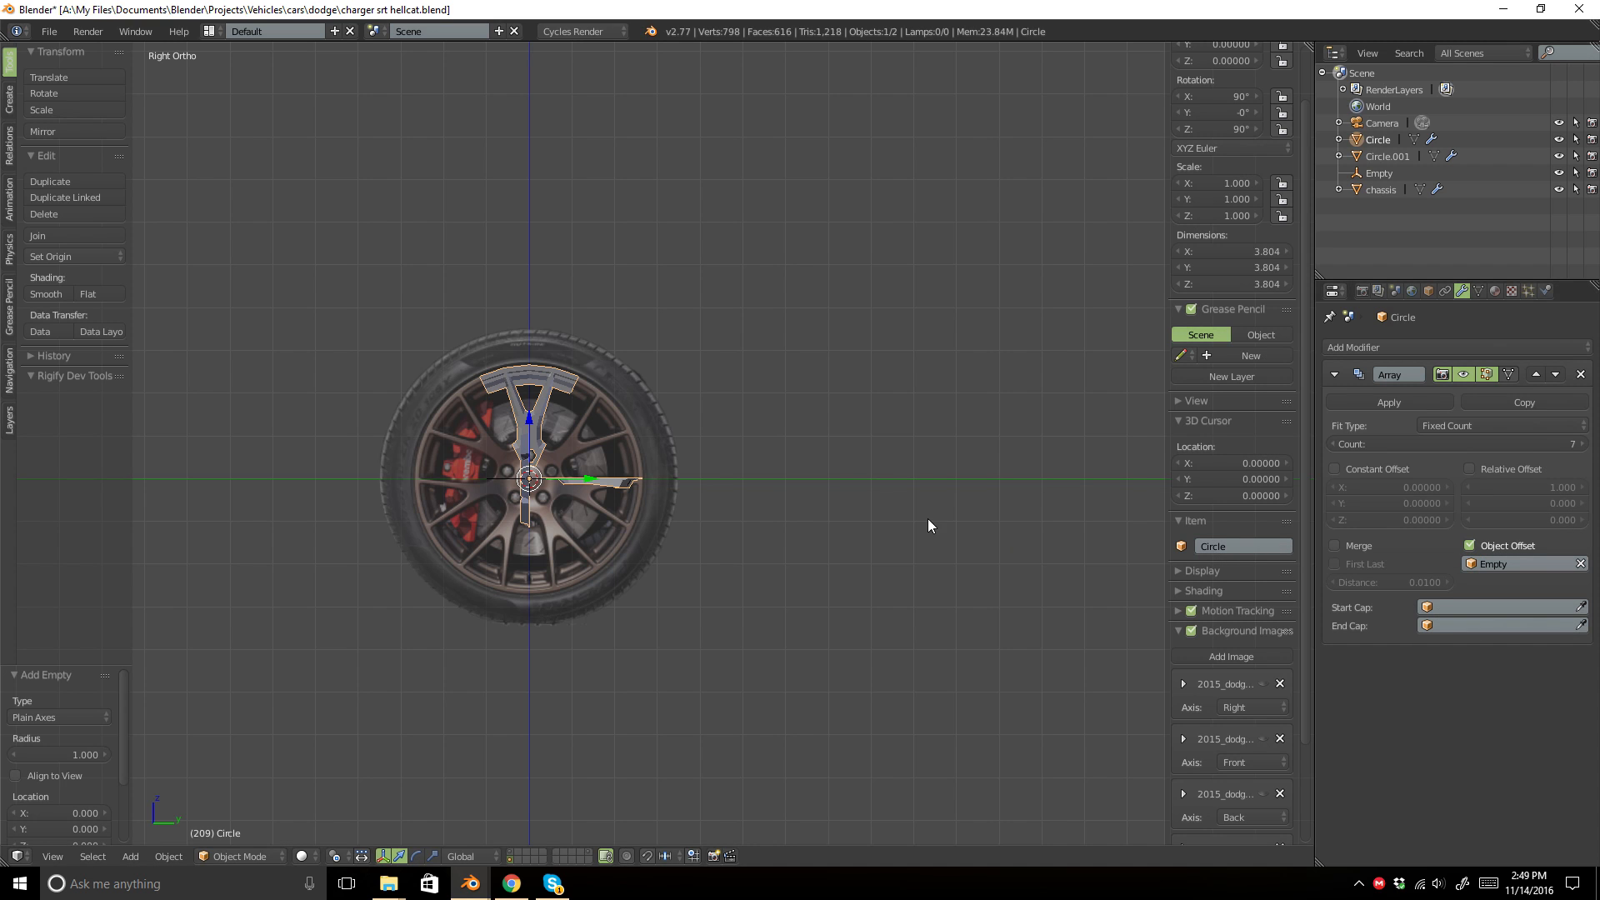
Apply the wedge's rotation and scale so the array copies no longer twist out of the wheel plane.
scroll(650, 467, up, 5)
shift+middle_drag(337, 380, 516, 412)
key(z)
middle_drag(630, 421, 1068, 418)
key(KP_3)
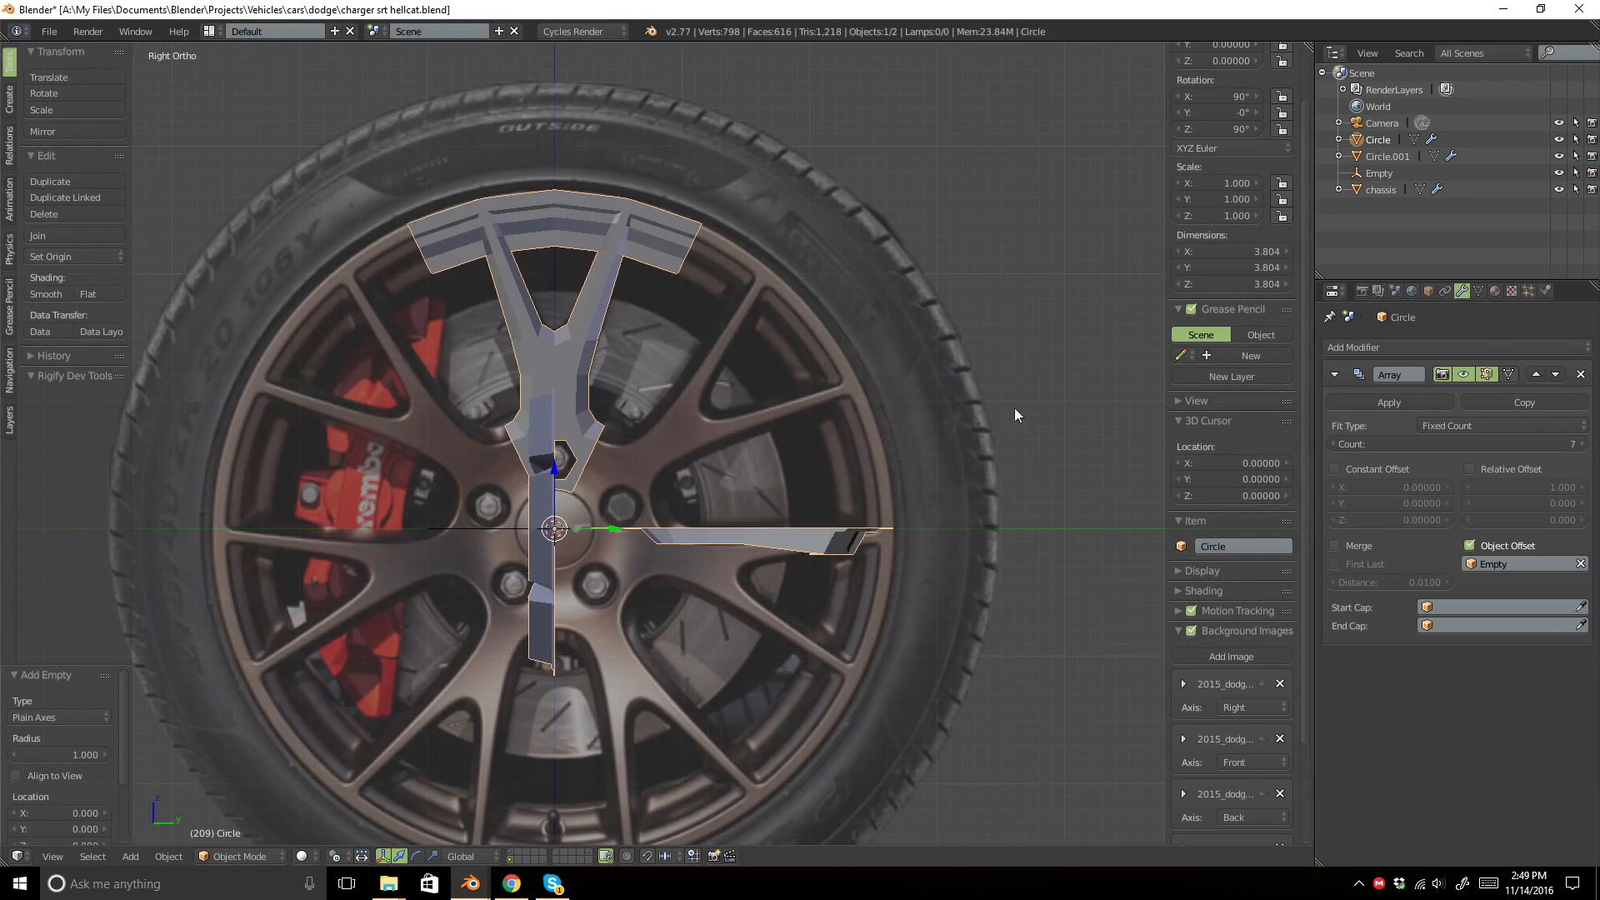
key(ctrl+a)
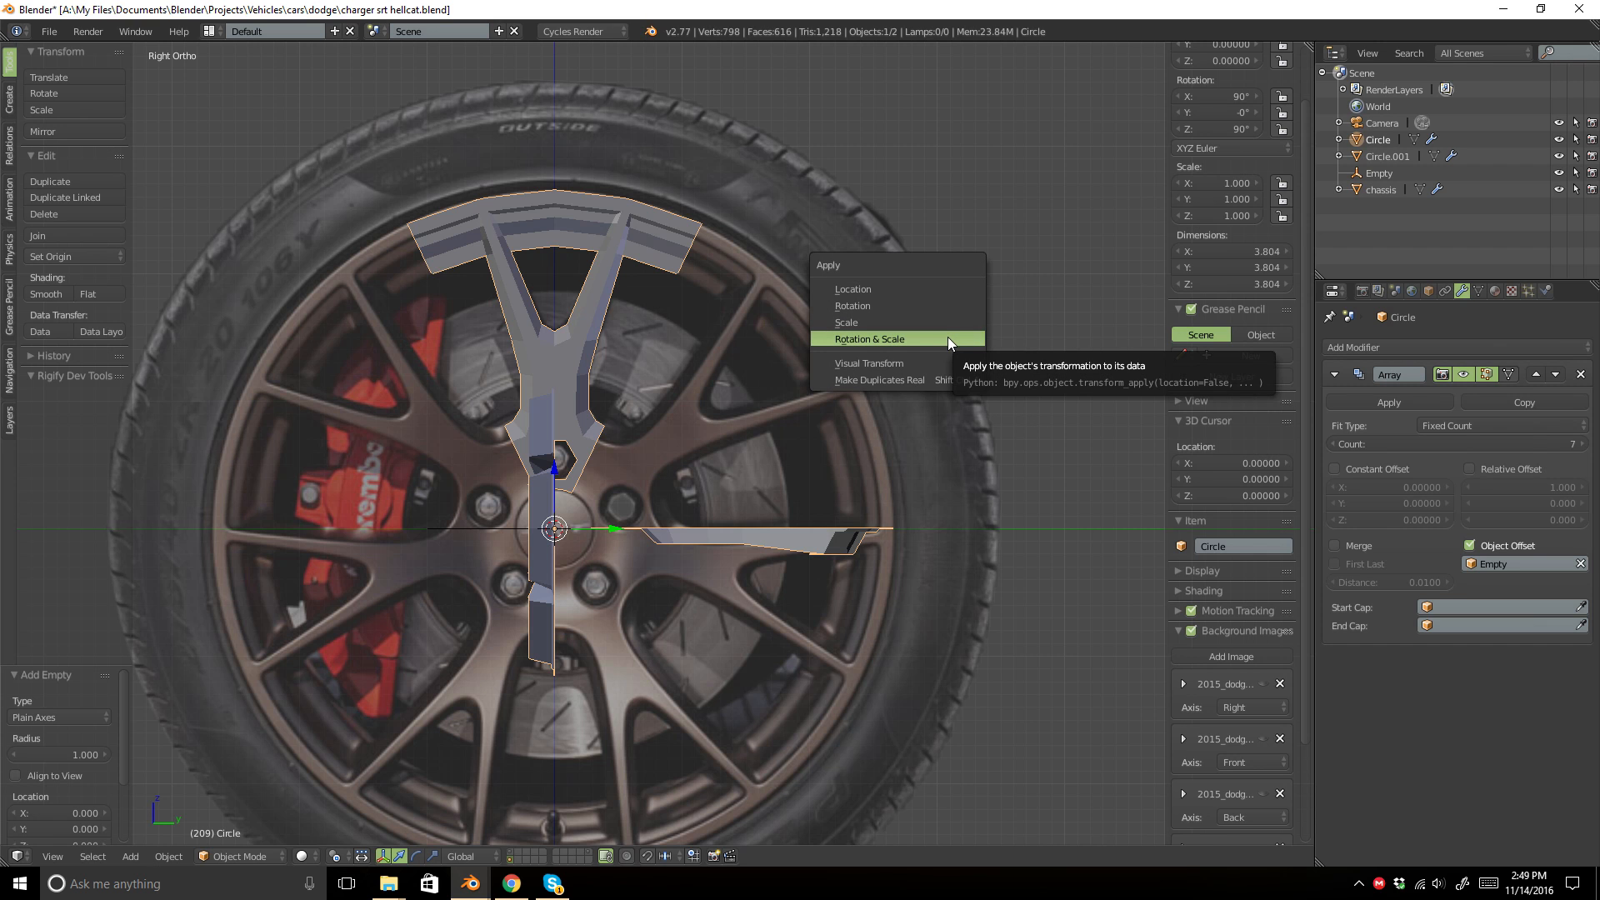
click(947, 337)
scroll(624, 287, up, 3)
scroll(625, 285, down, 3)
middle_drag(654, 268, 527, 307)
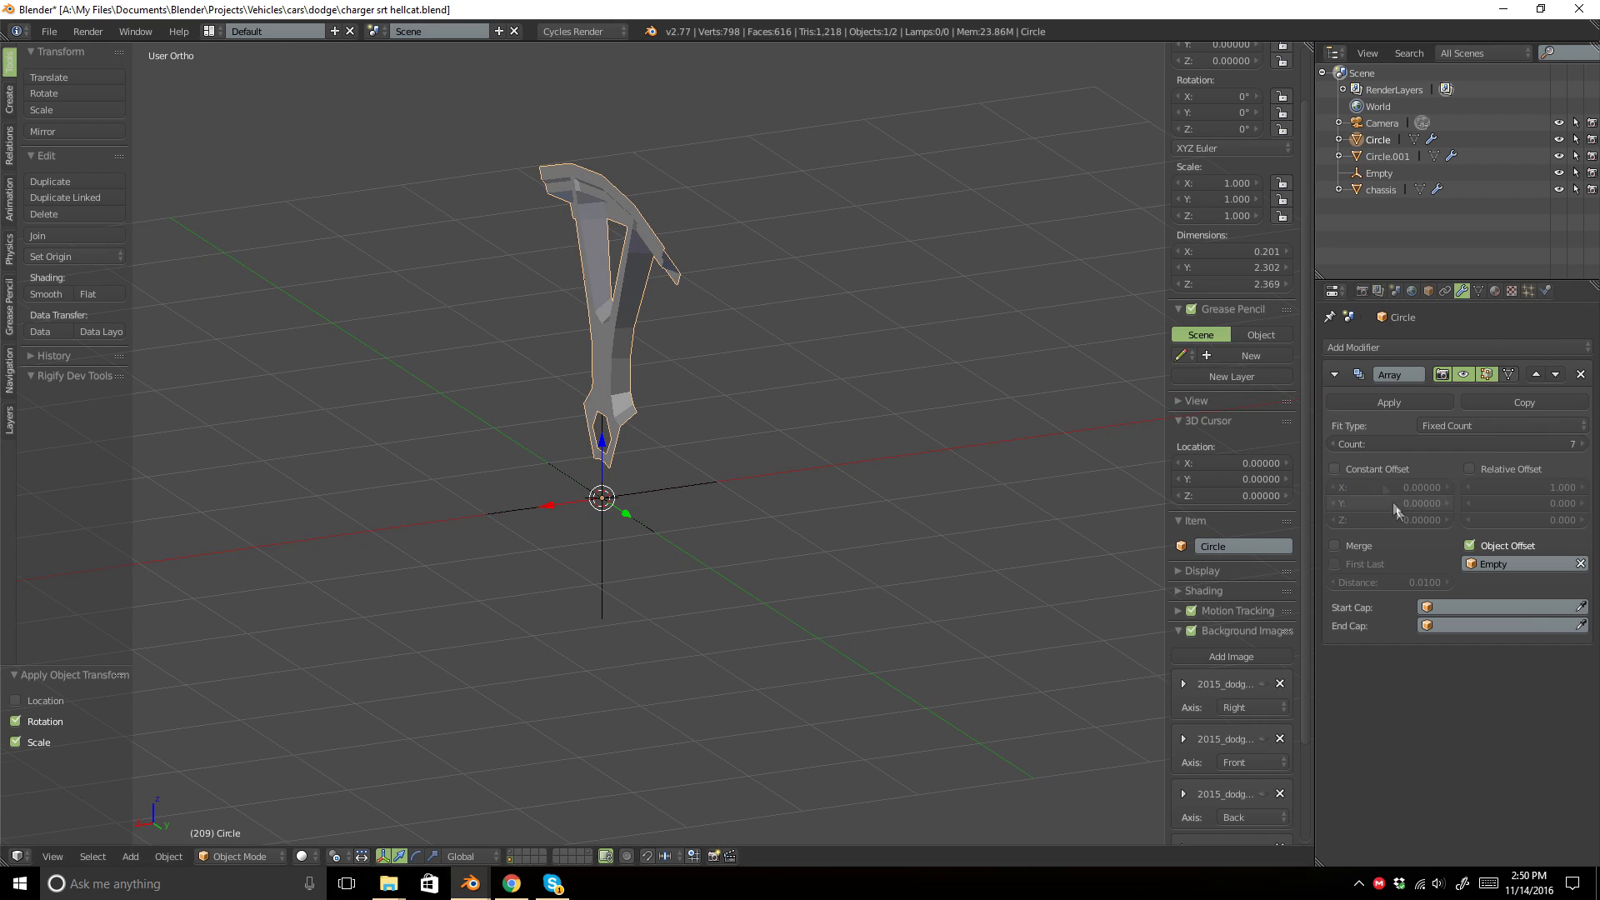
key(KP_3)
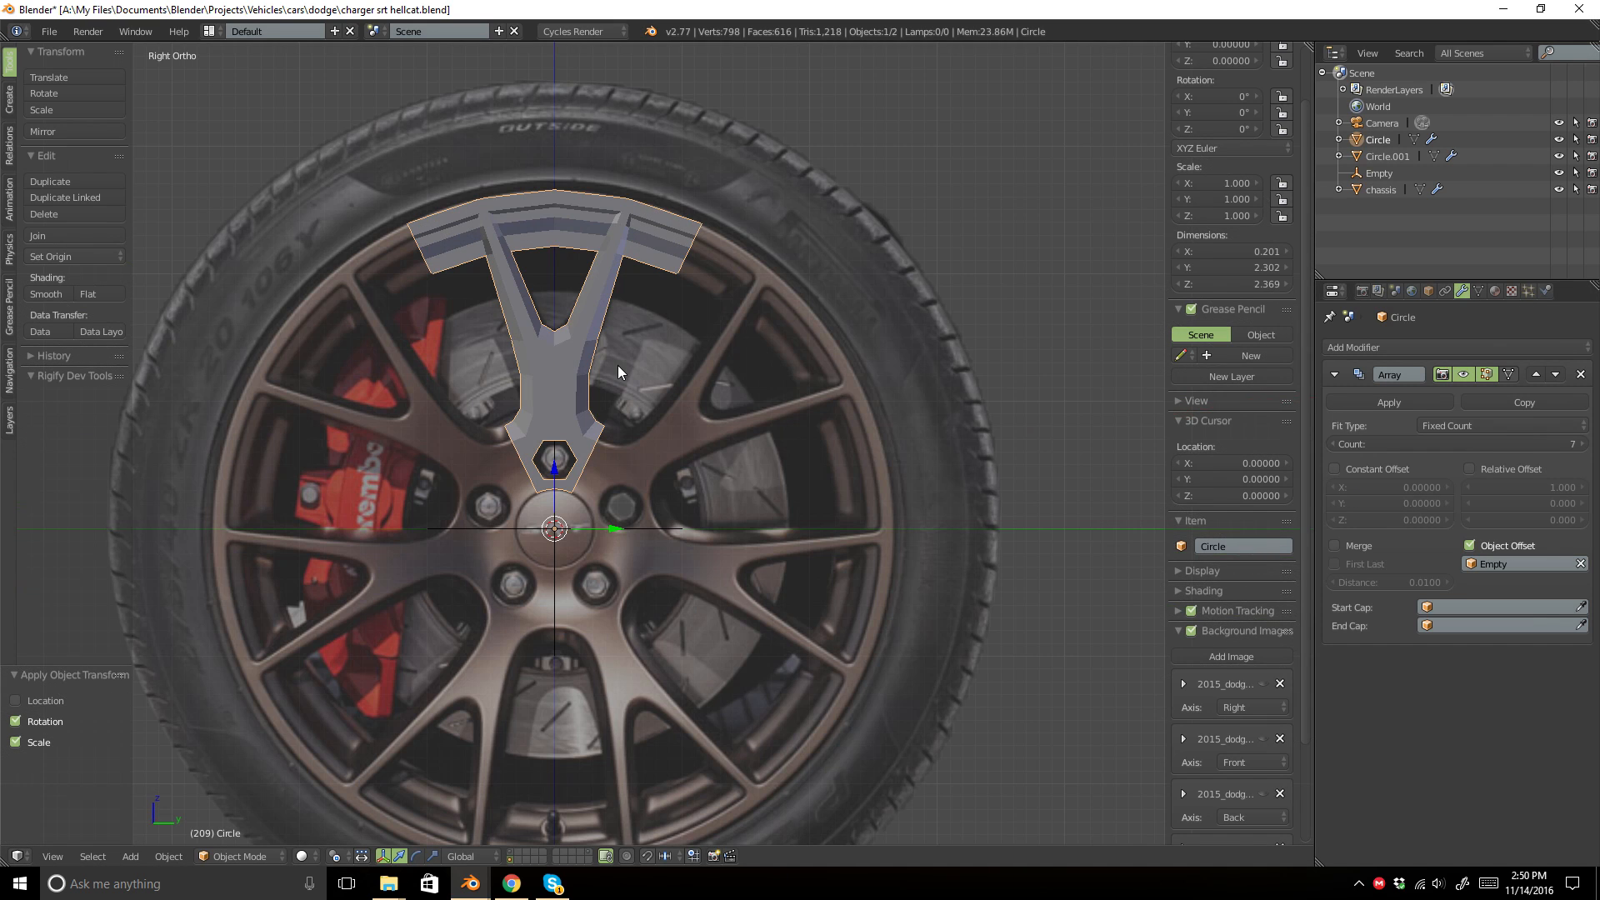
Rotate the empty by 51.472° in the right view to spread the seven wedges around the wheel.
right_click(551, 526)
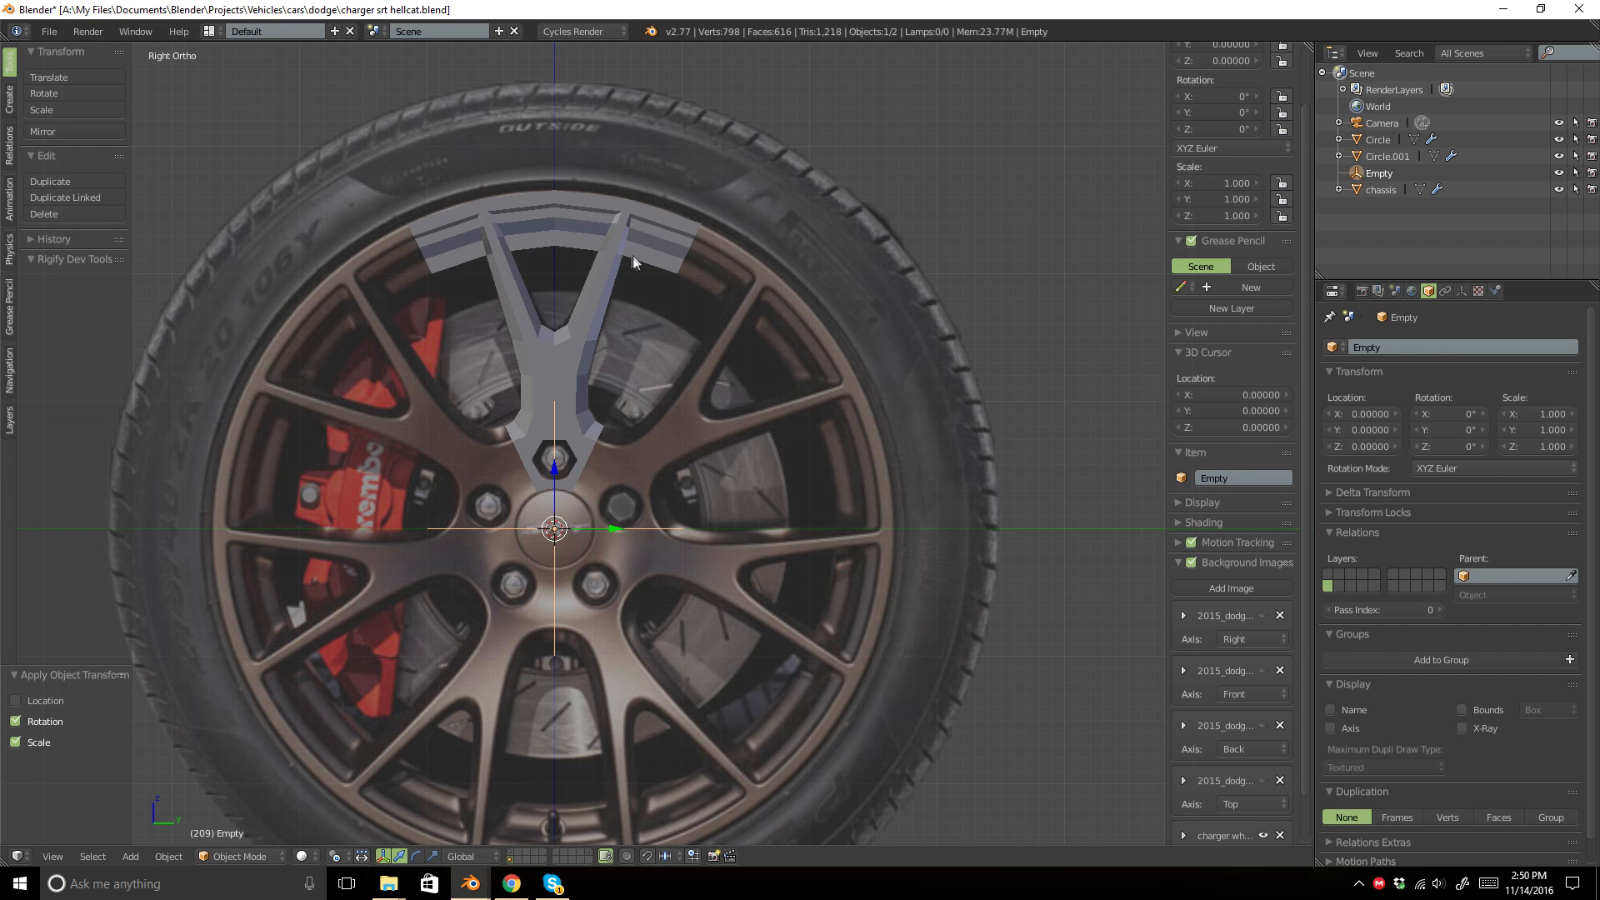
key(r)
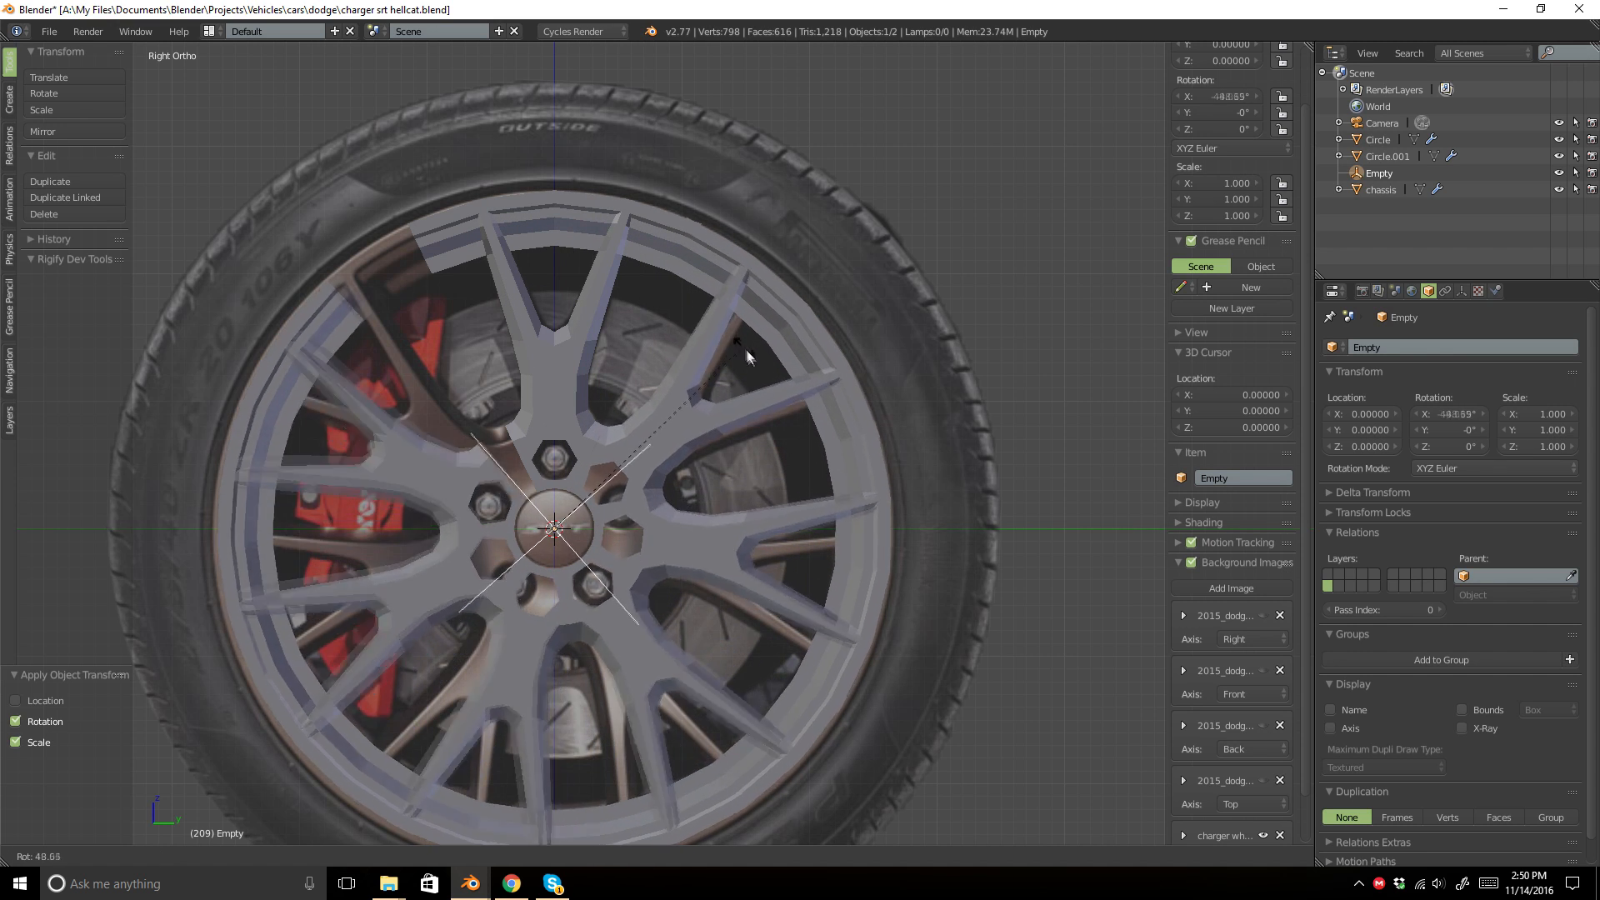
right_click(642, 350)
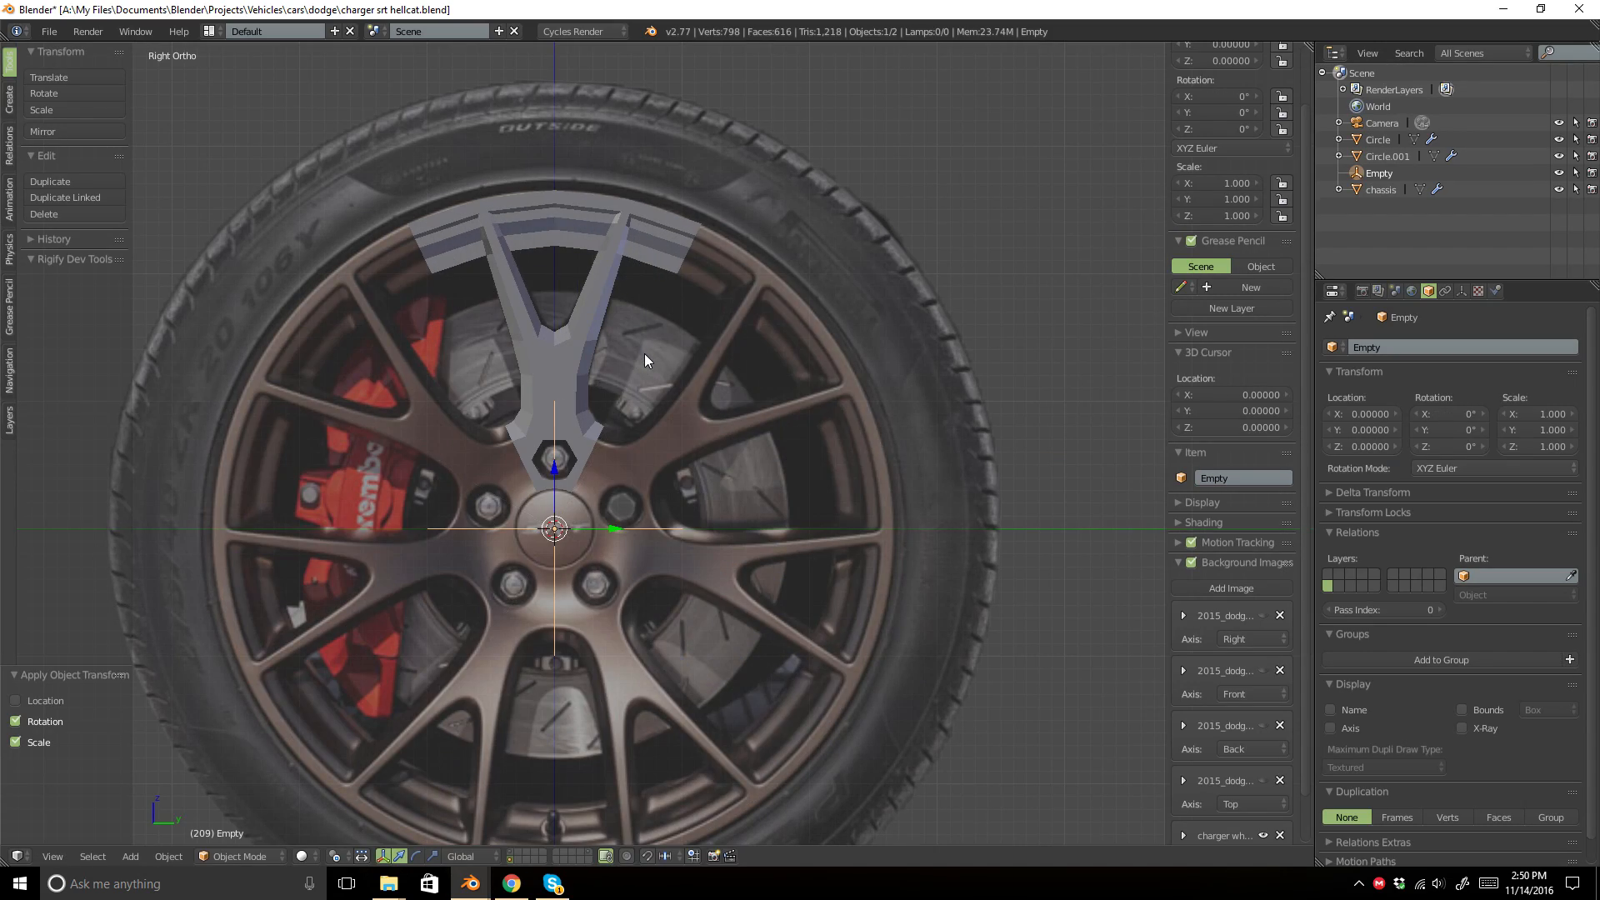
shift+middle_drag(717, 339, 689, 246)
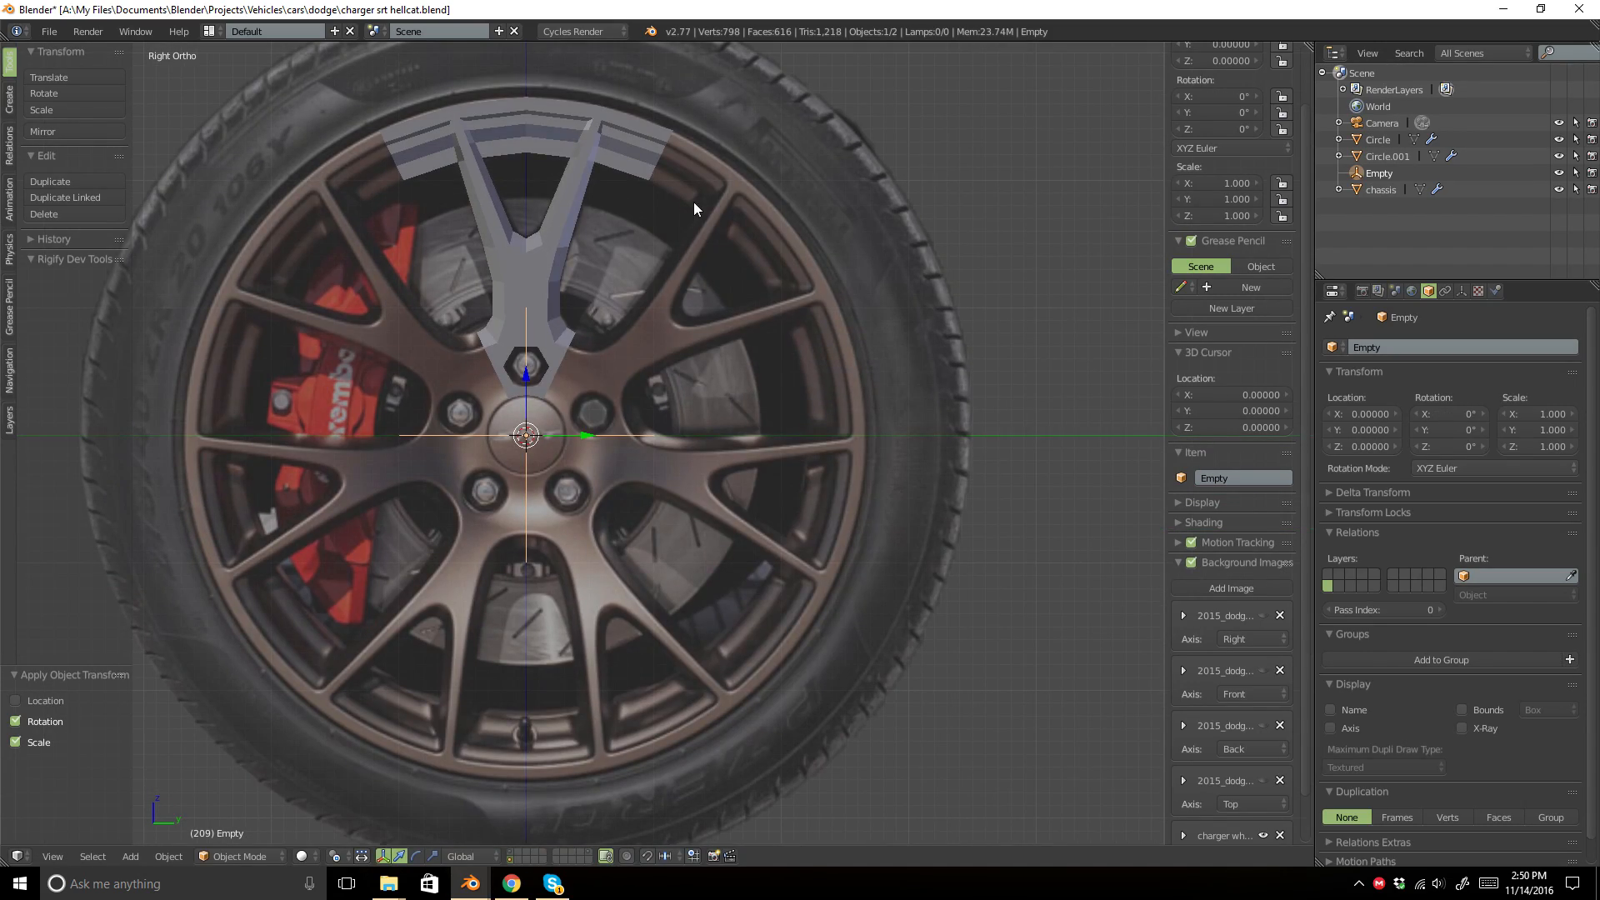
key(r)
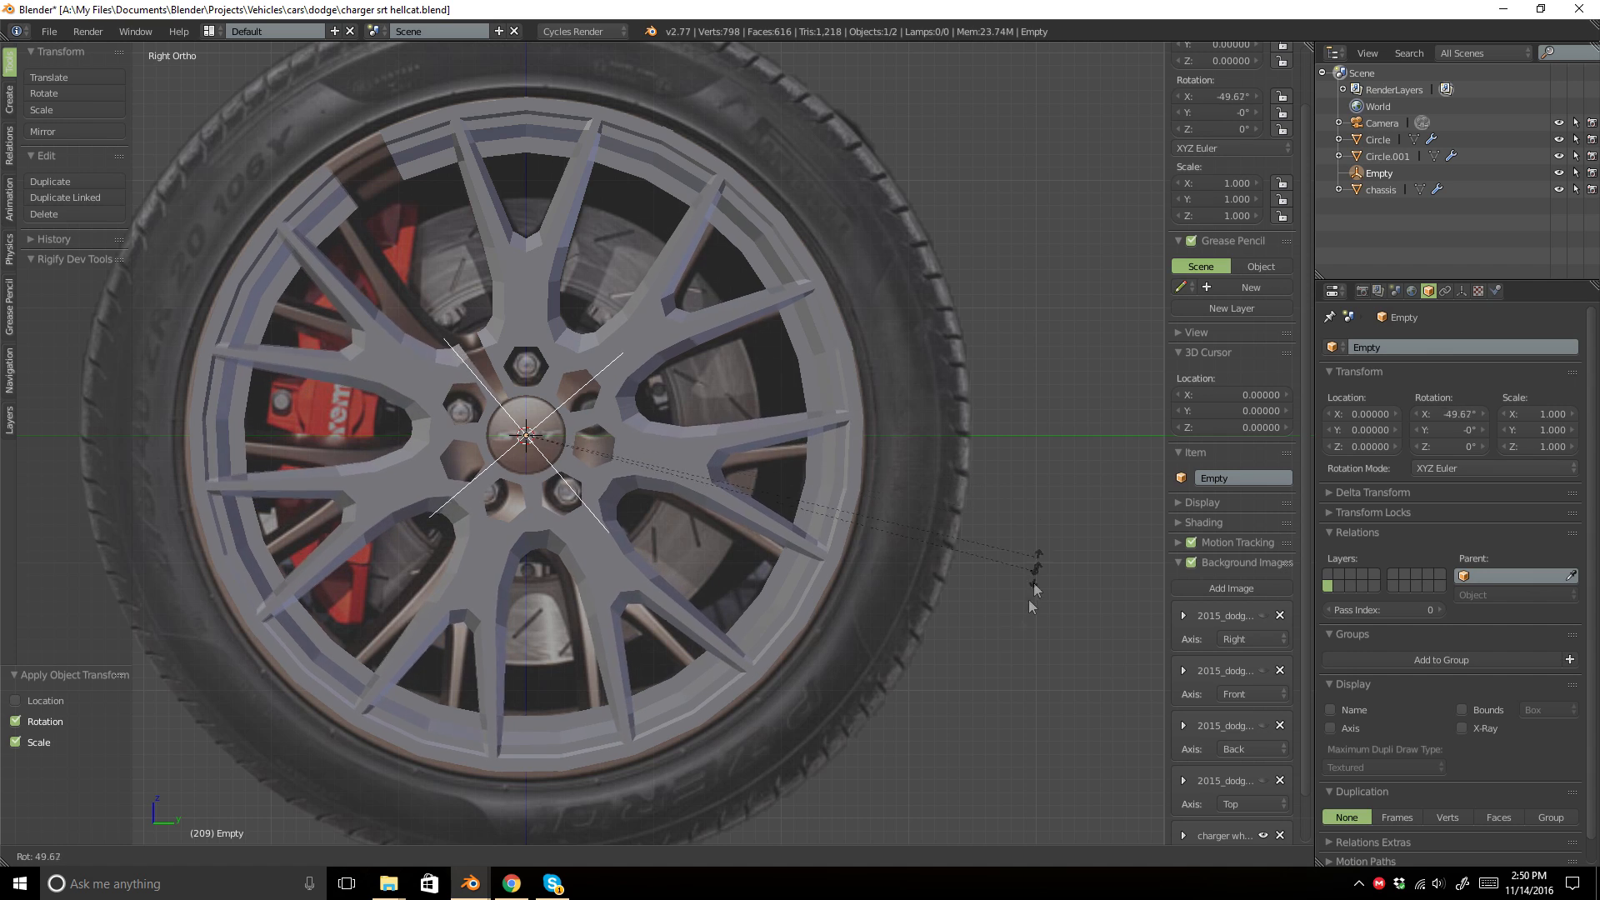
click(687, 56)
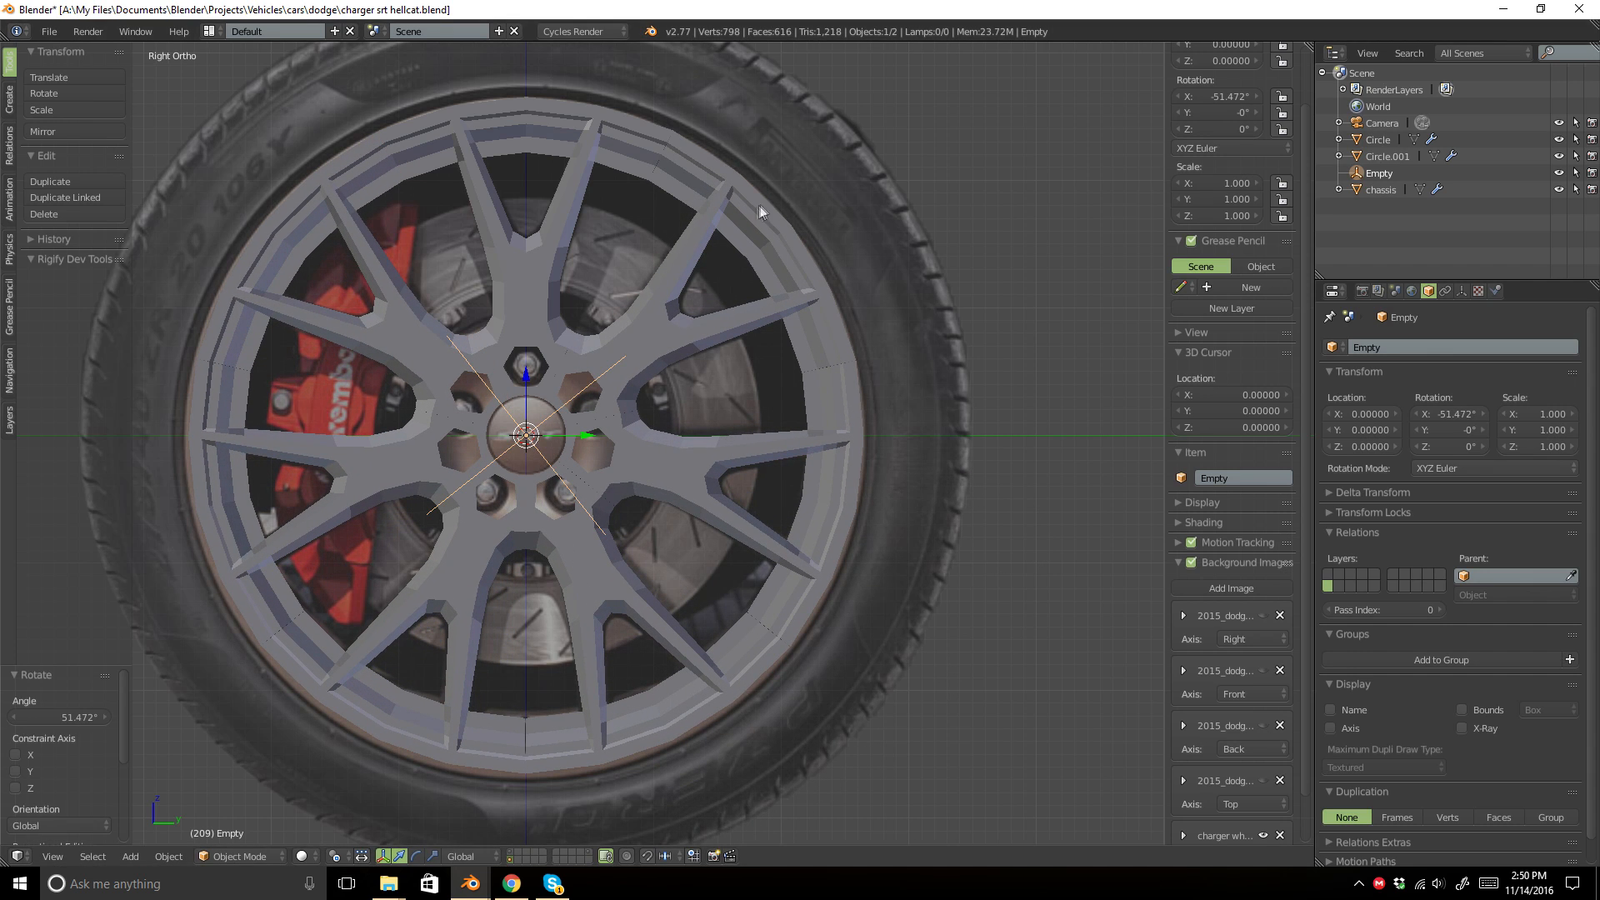
Enable Merge and First Last in the rim's Array modifier and inspect the joined rim.
right_click(527, 315)
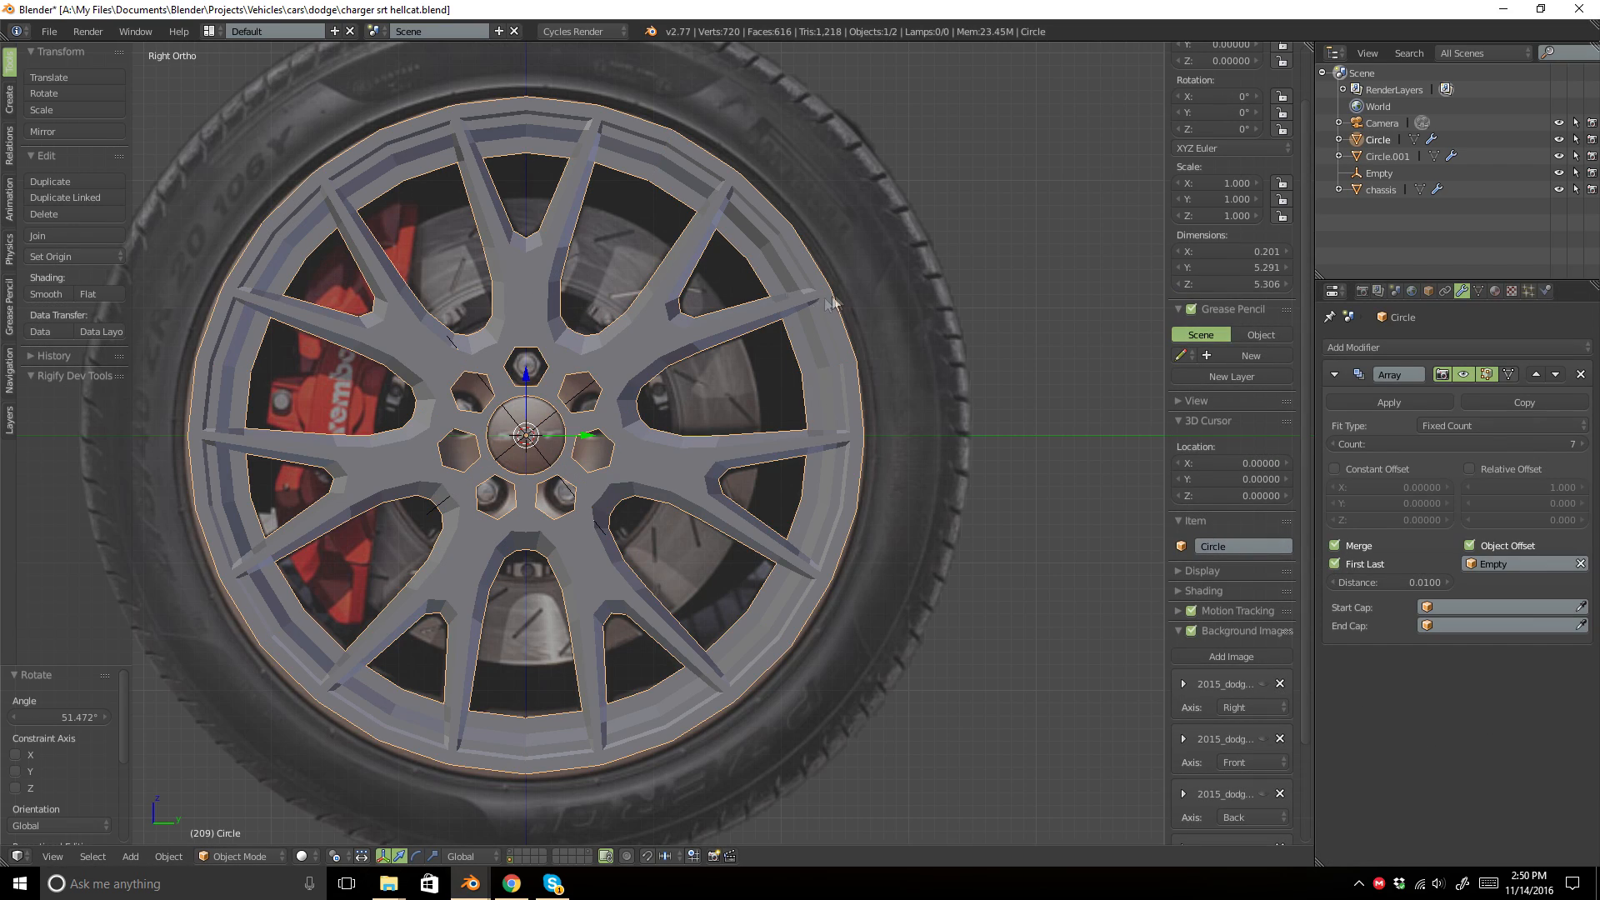
middle_drag(741, 327, 289, 342)
key(KP_3)
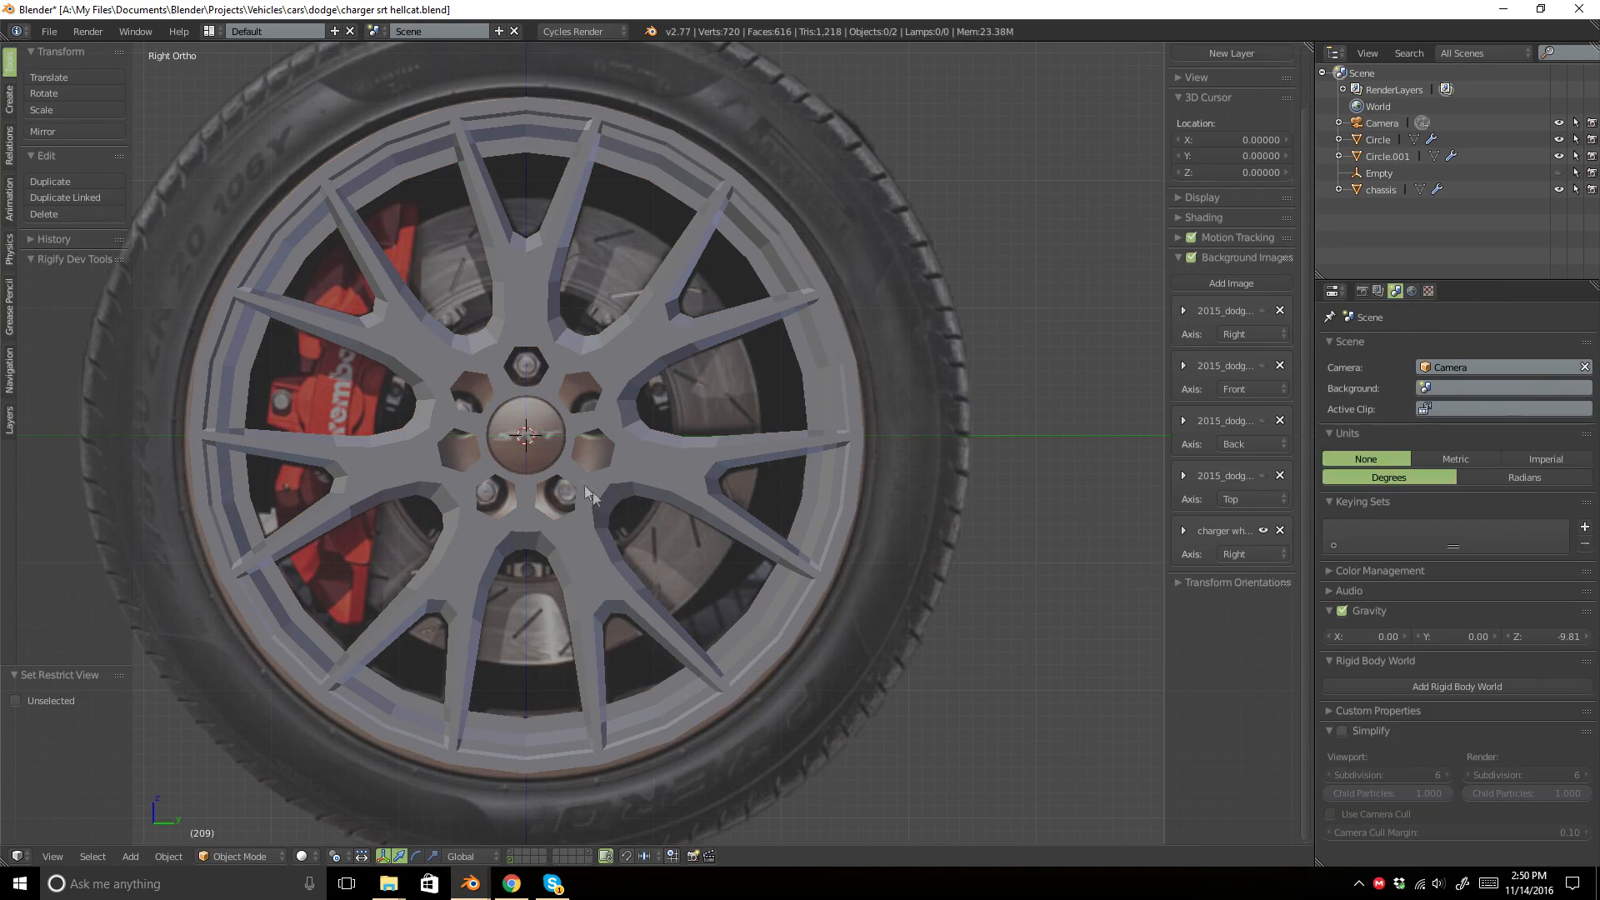
Select the arrayed rim and compare its lug holes, spokes and outer edge with the reference wheel image.
right_click(587, 492)
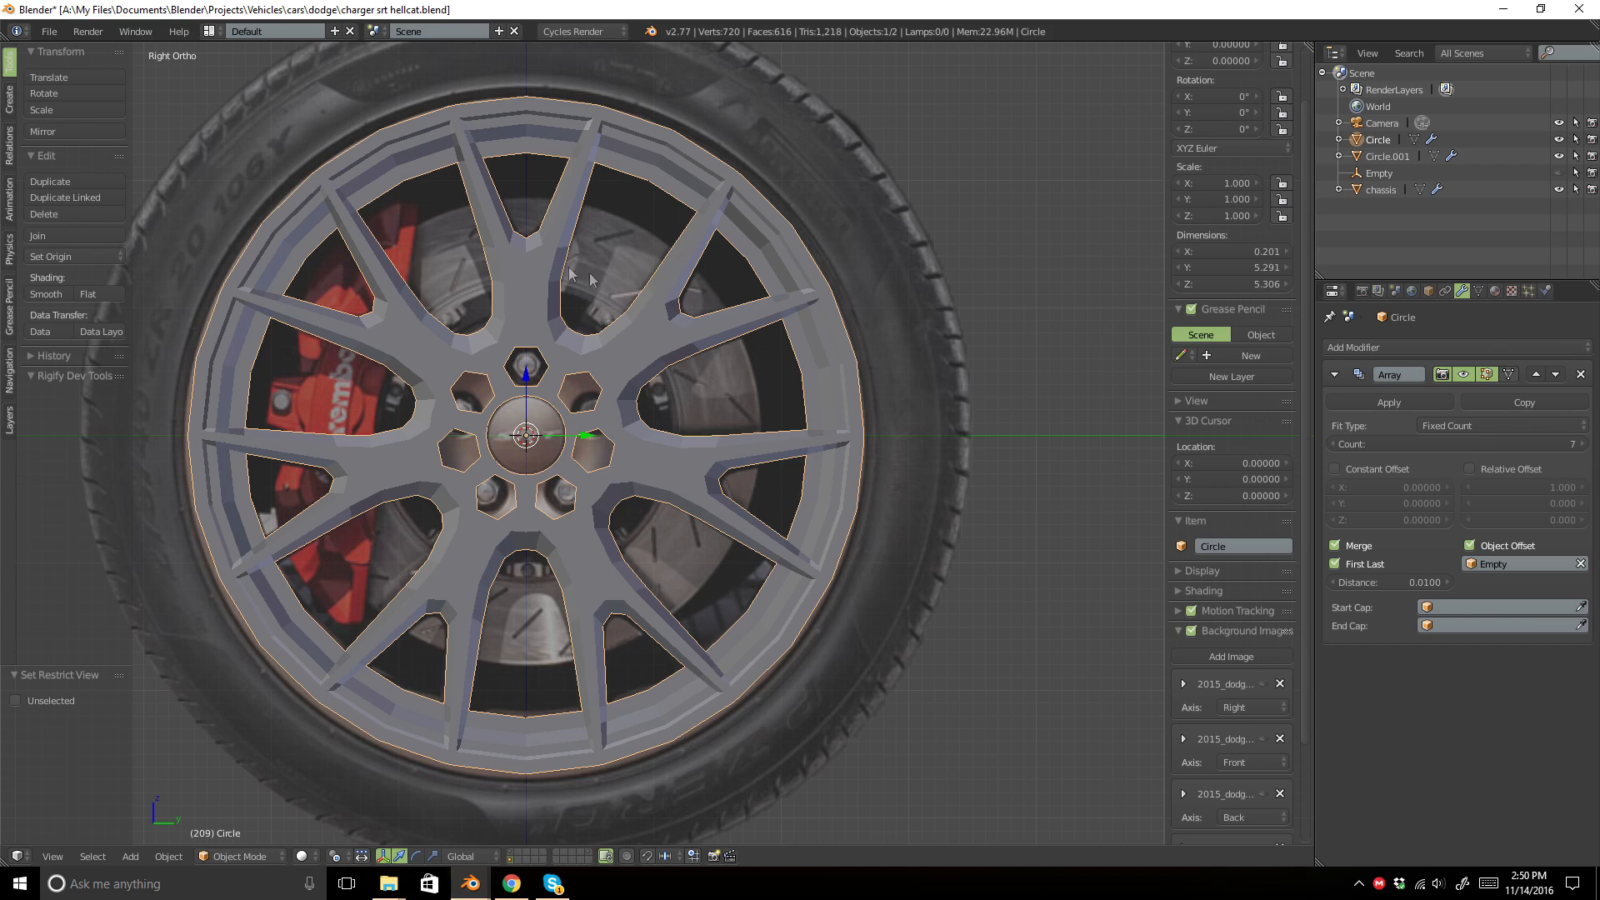
scroll(655, 319, up, 5)
scroll(654, 321, down, 2)
shift+middle_drag(511, 316, 551, 361)
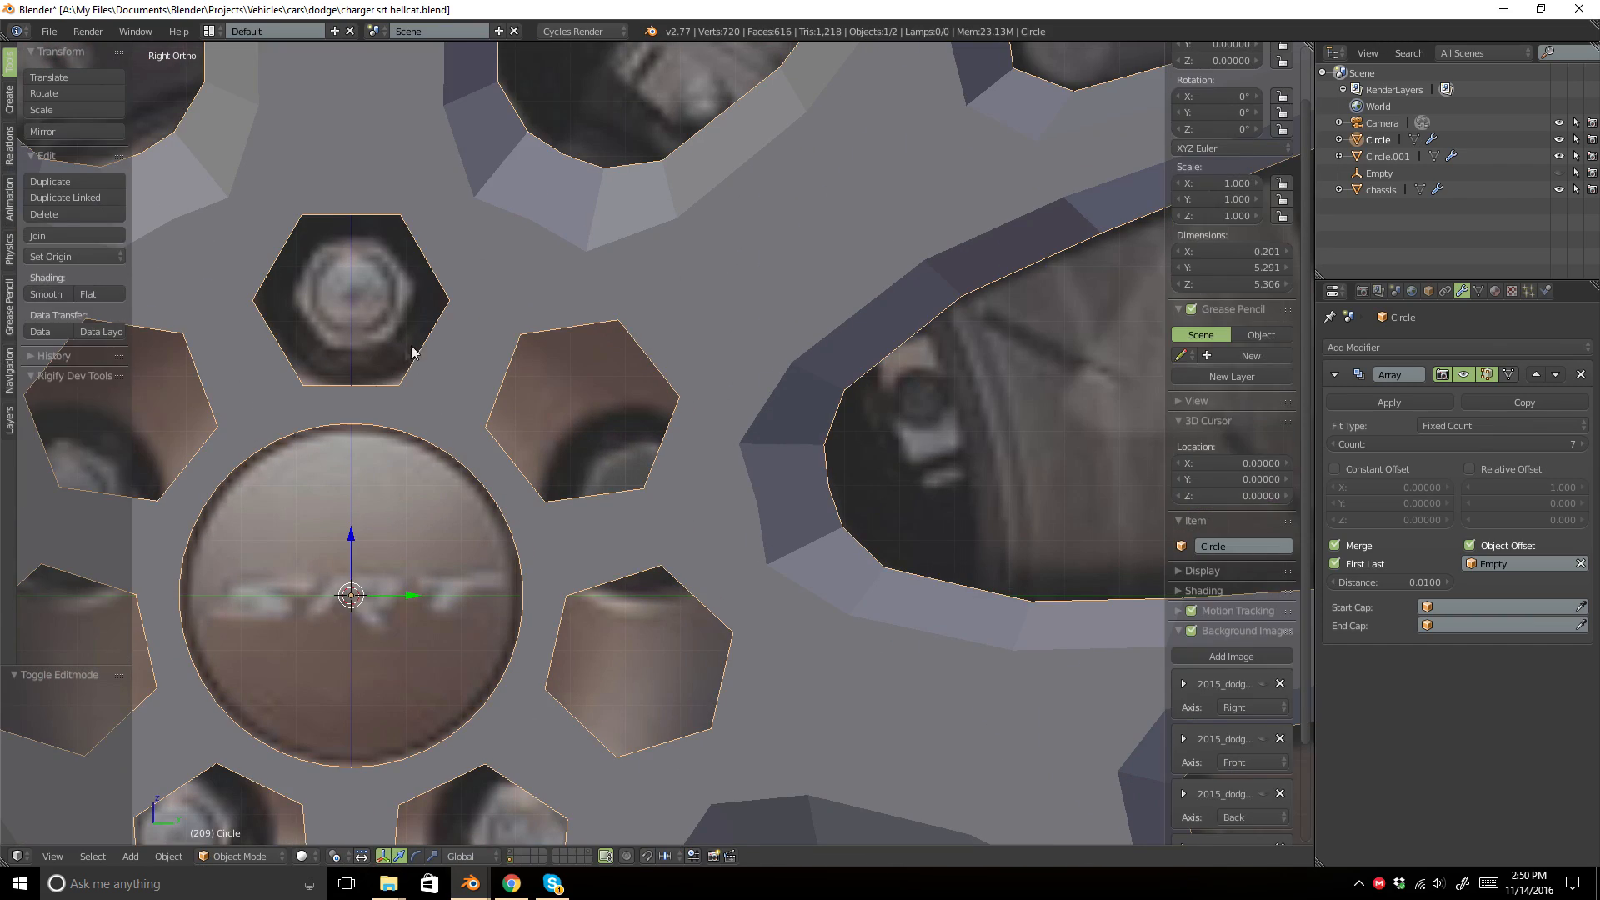
key(Tab)
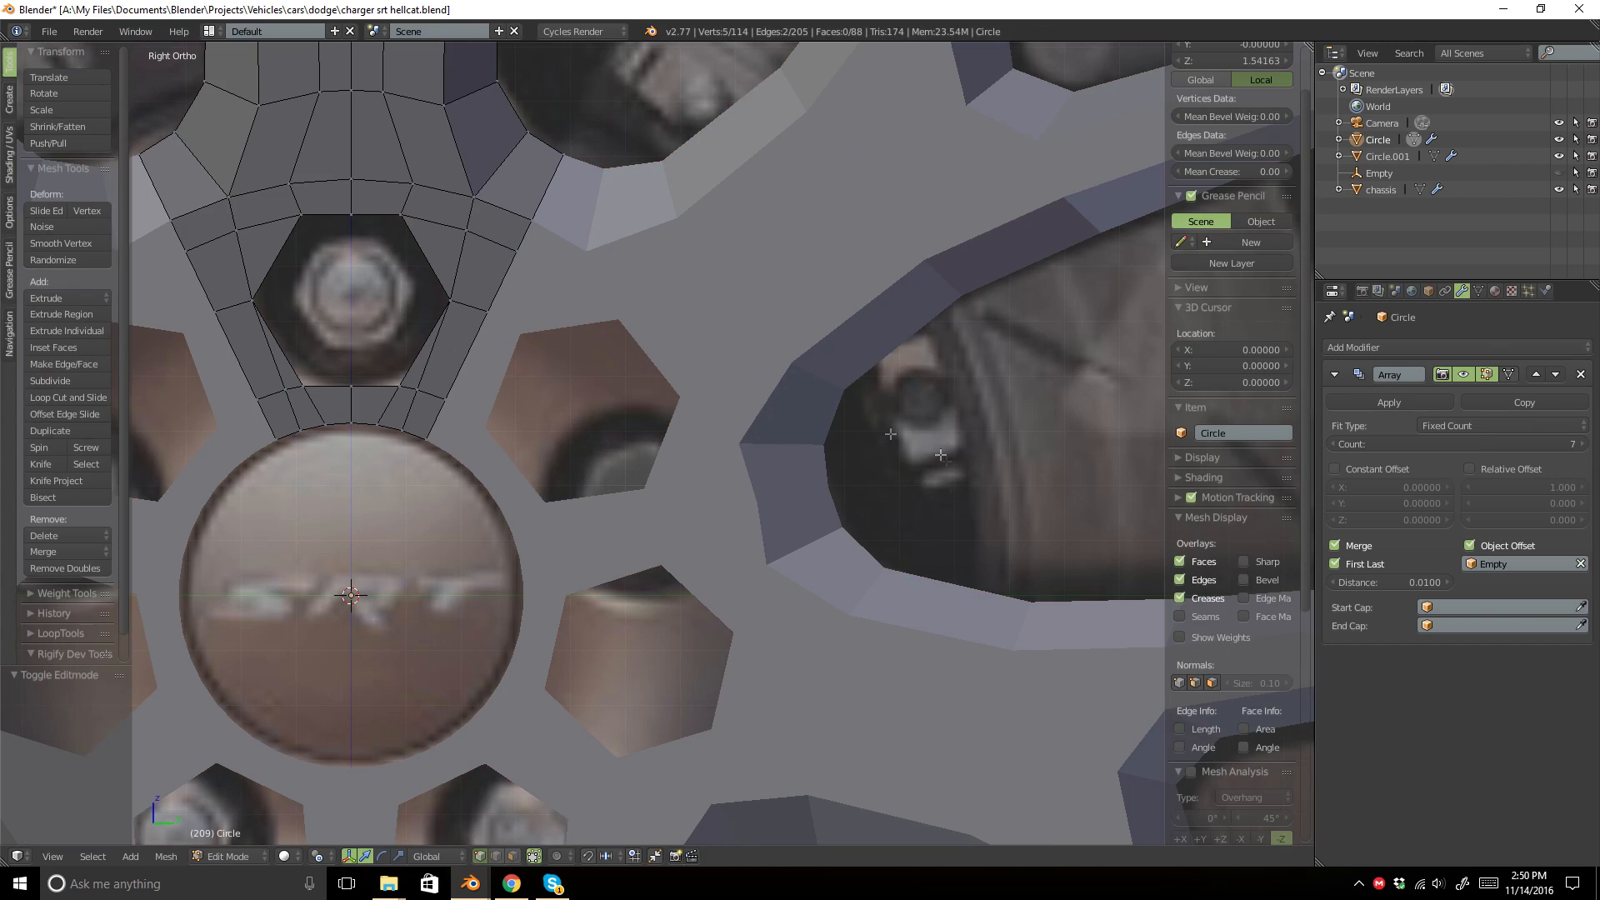
click(1458, 346)
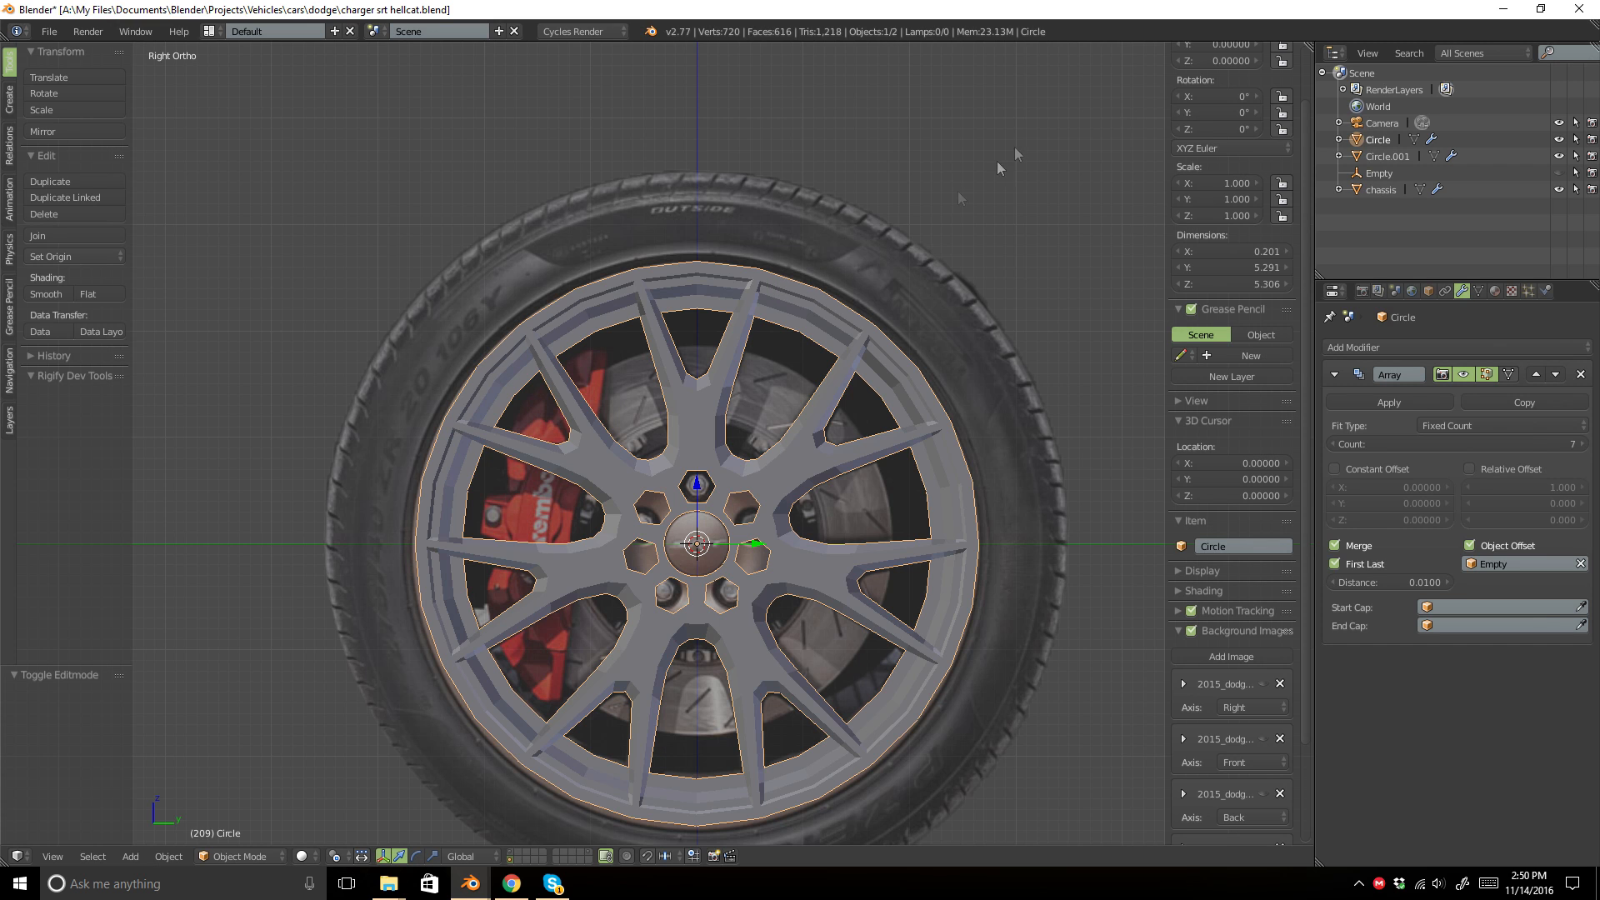
scroll(815, 548, up, 4)
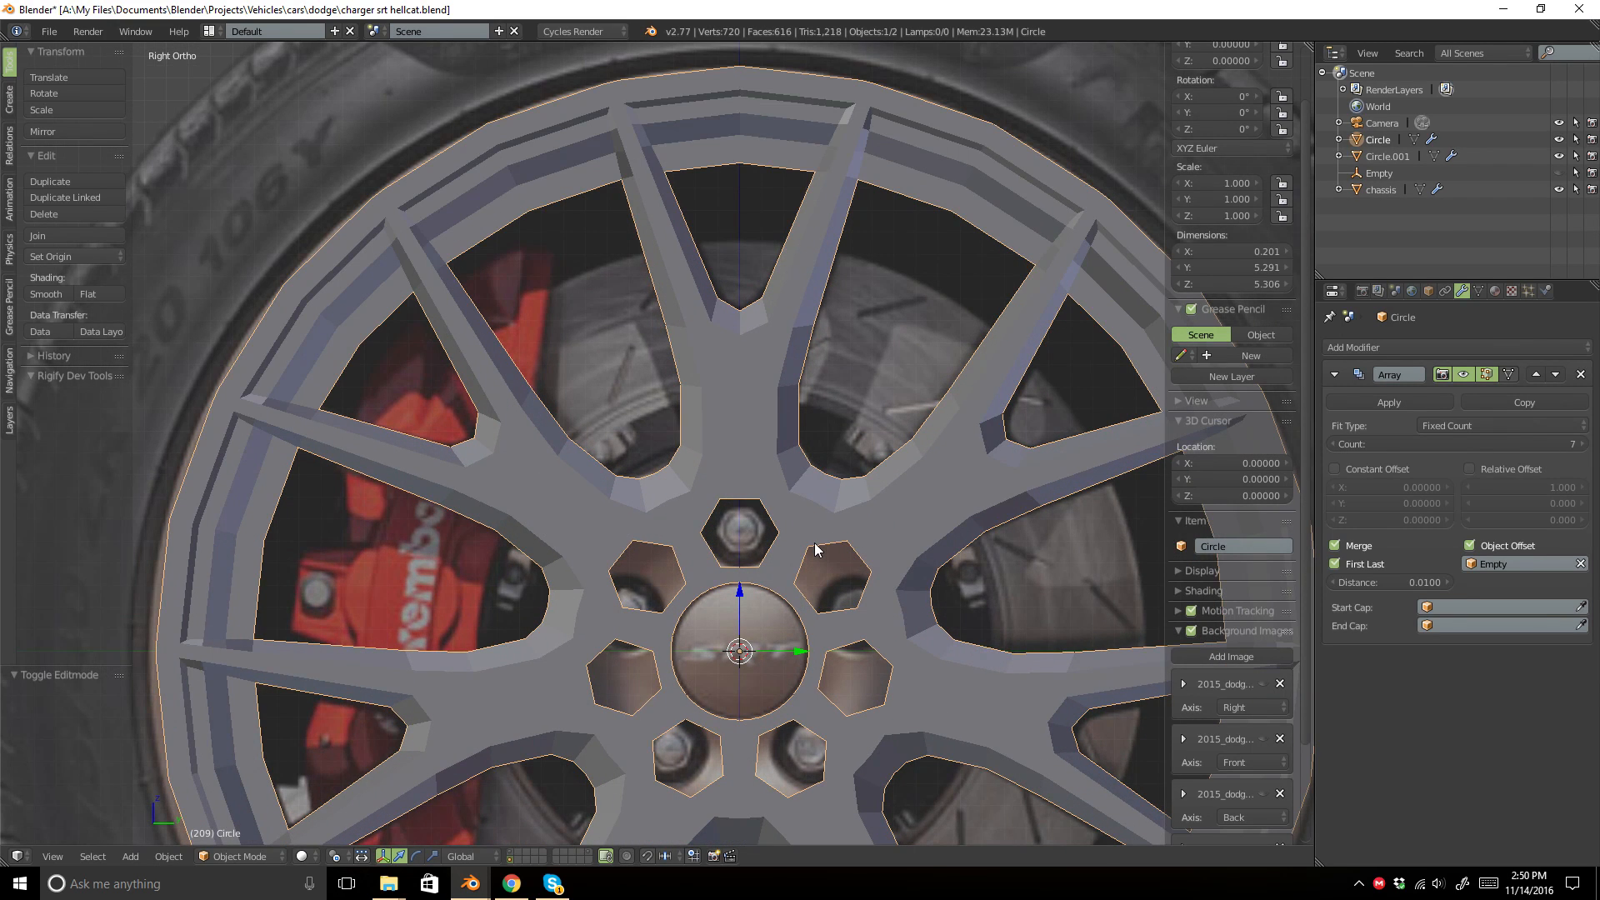
scroll(815, 549, down, 3)
scroll(690, 438, down, 2)
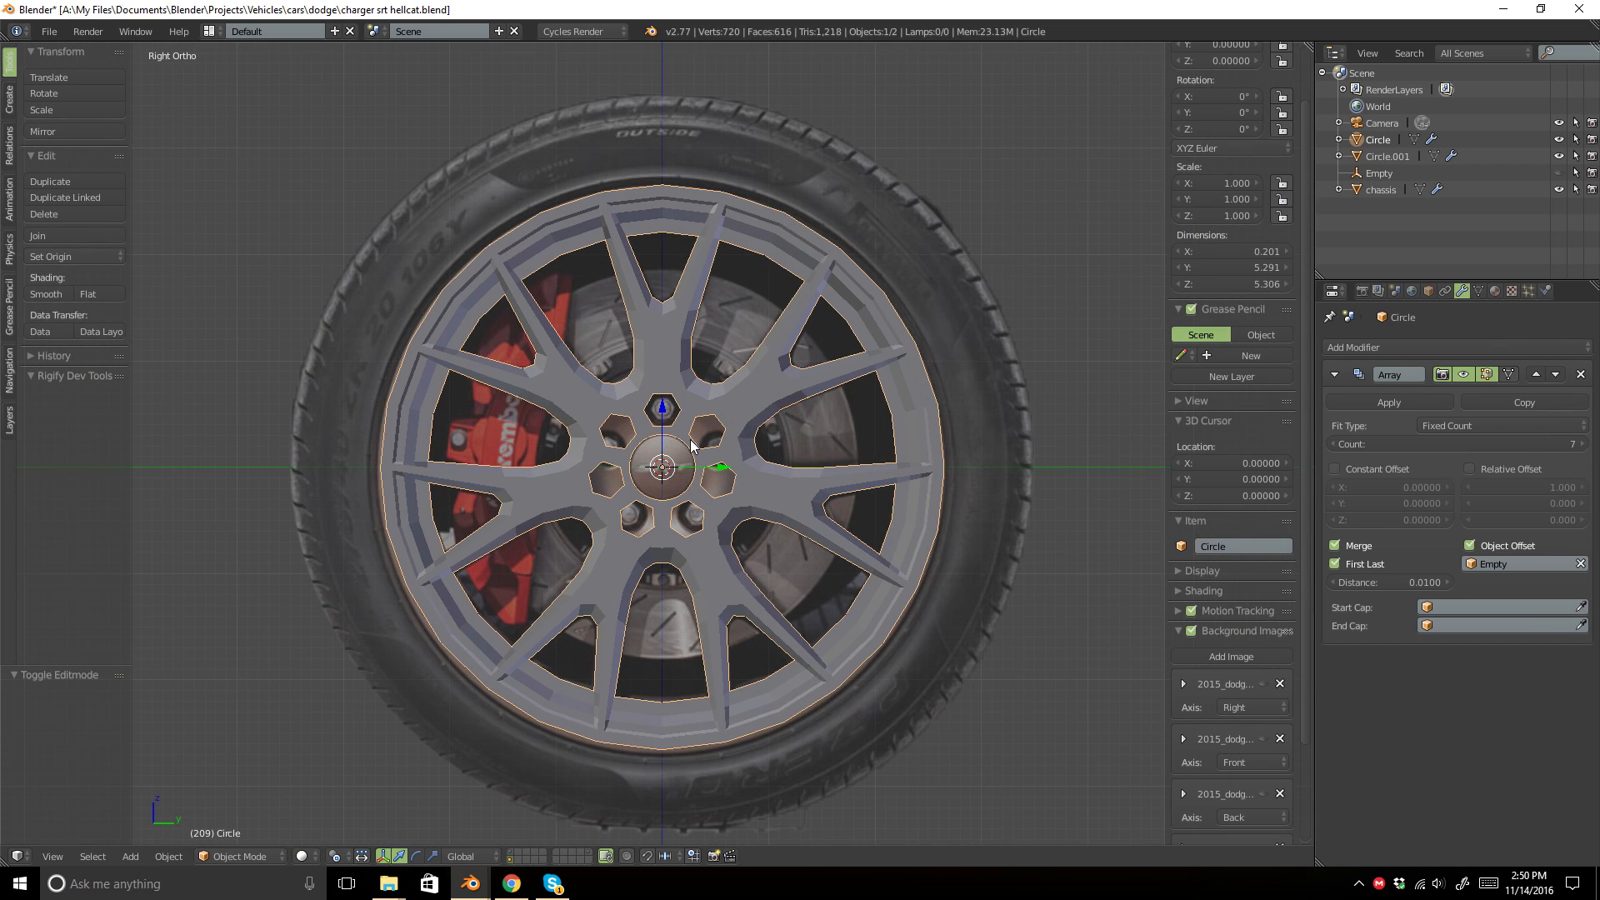
shift+middle_drag(693, 438, 667, 406)
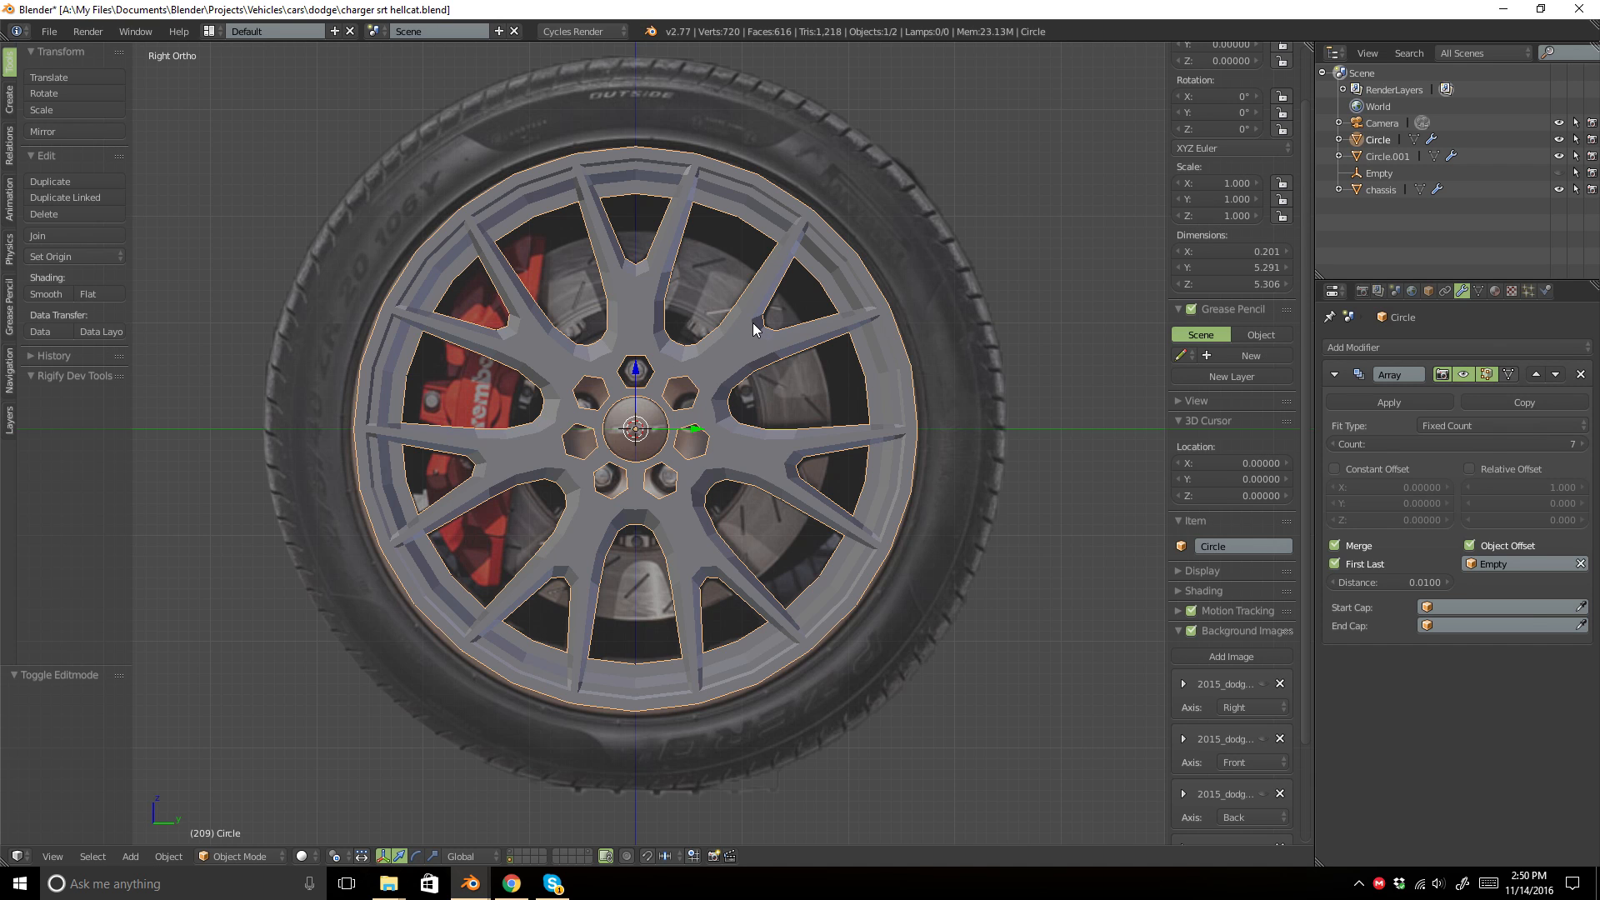
middle_drag(767, 316, 700, 342)
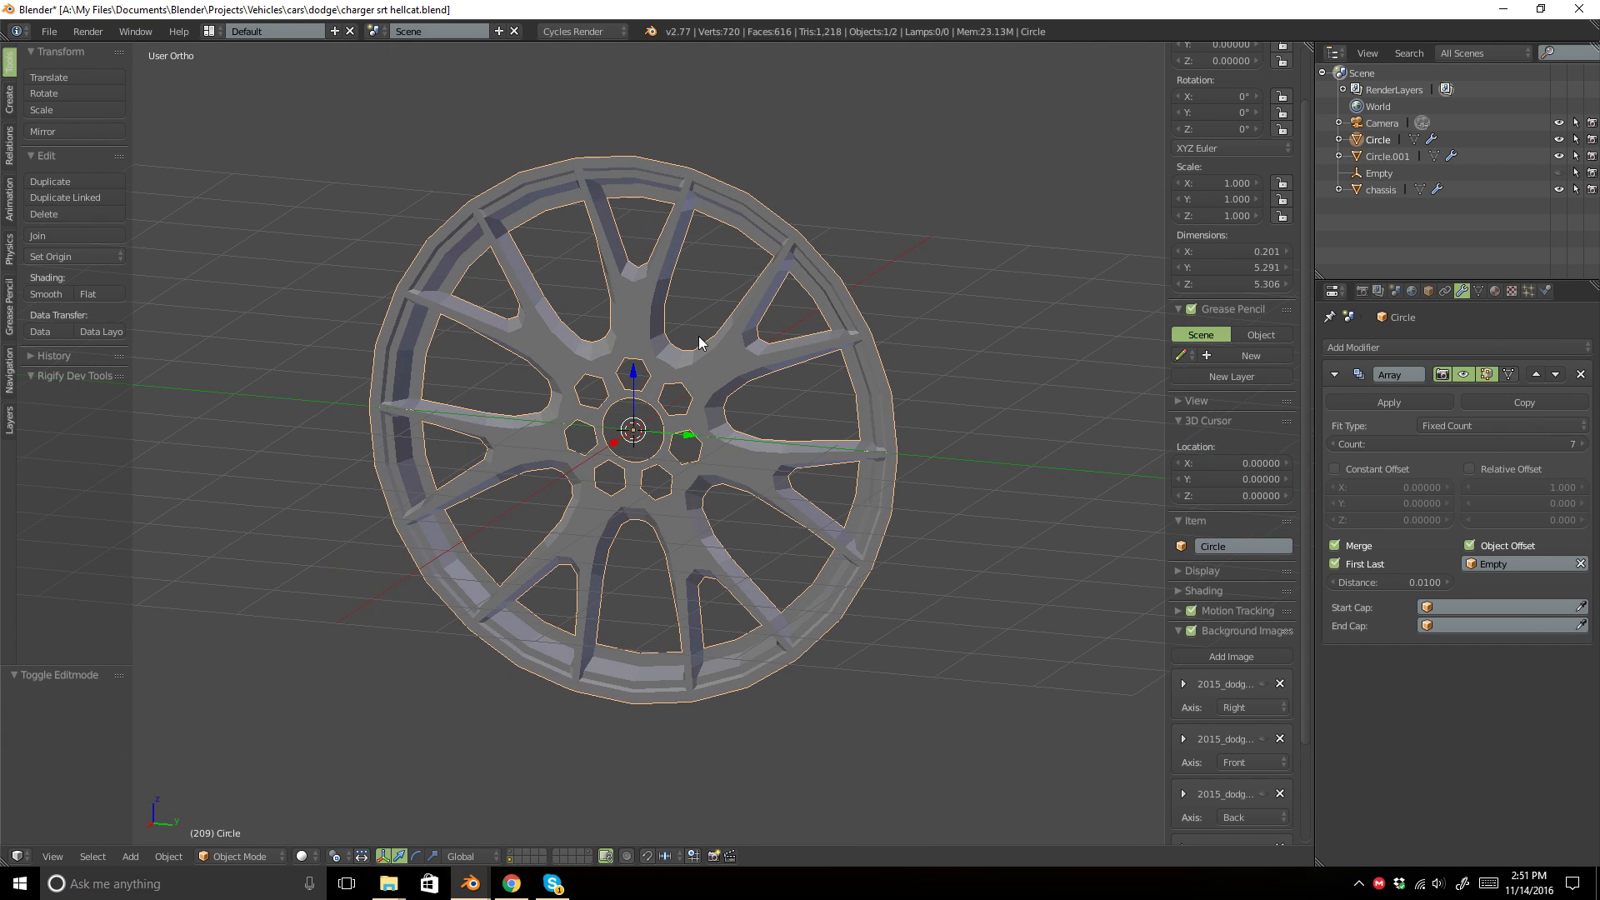
key(KP_3)
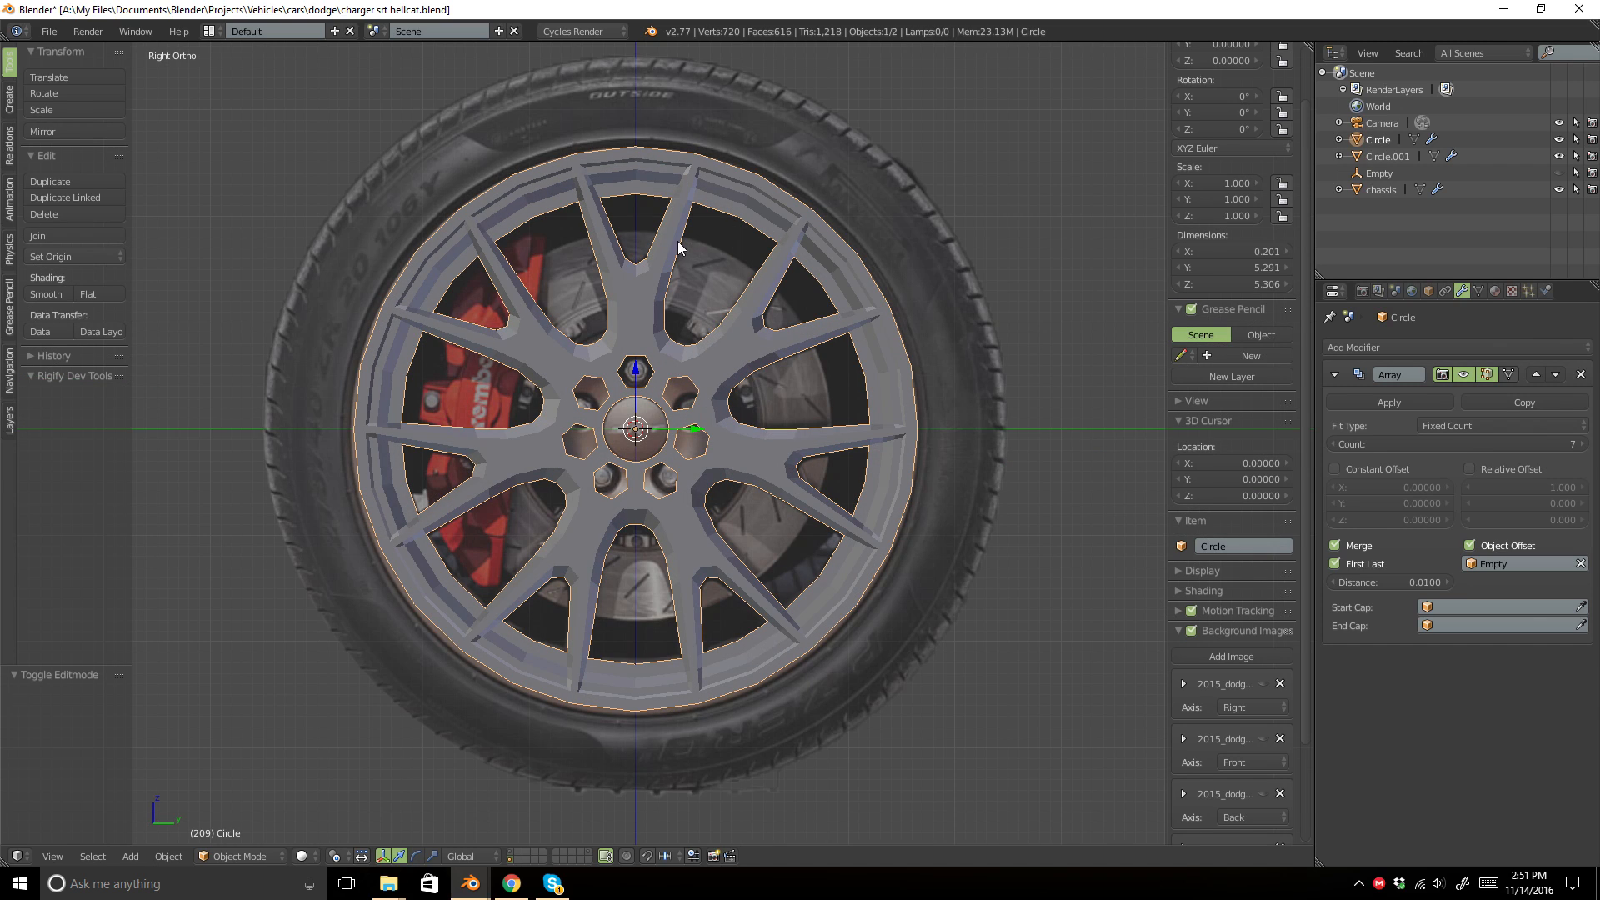
Select the wedge's innermost vertices between the lug hole and center cap and push them slightly inward along the X axis.
scroll(668, 247, up, 5)
key(Tab)
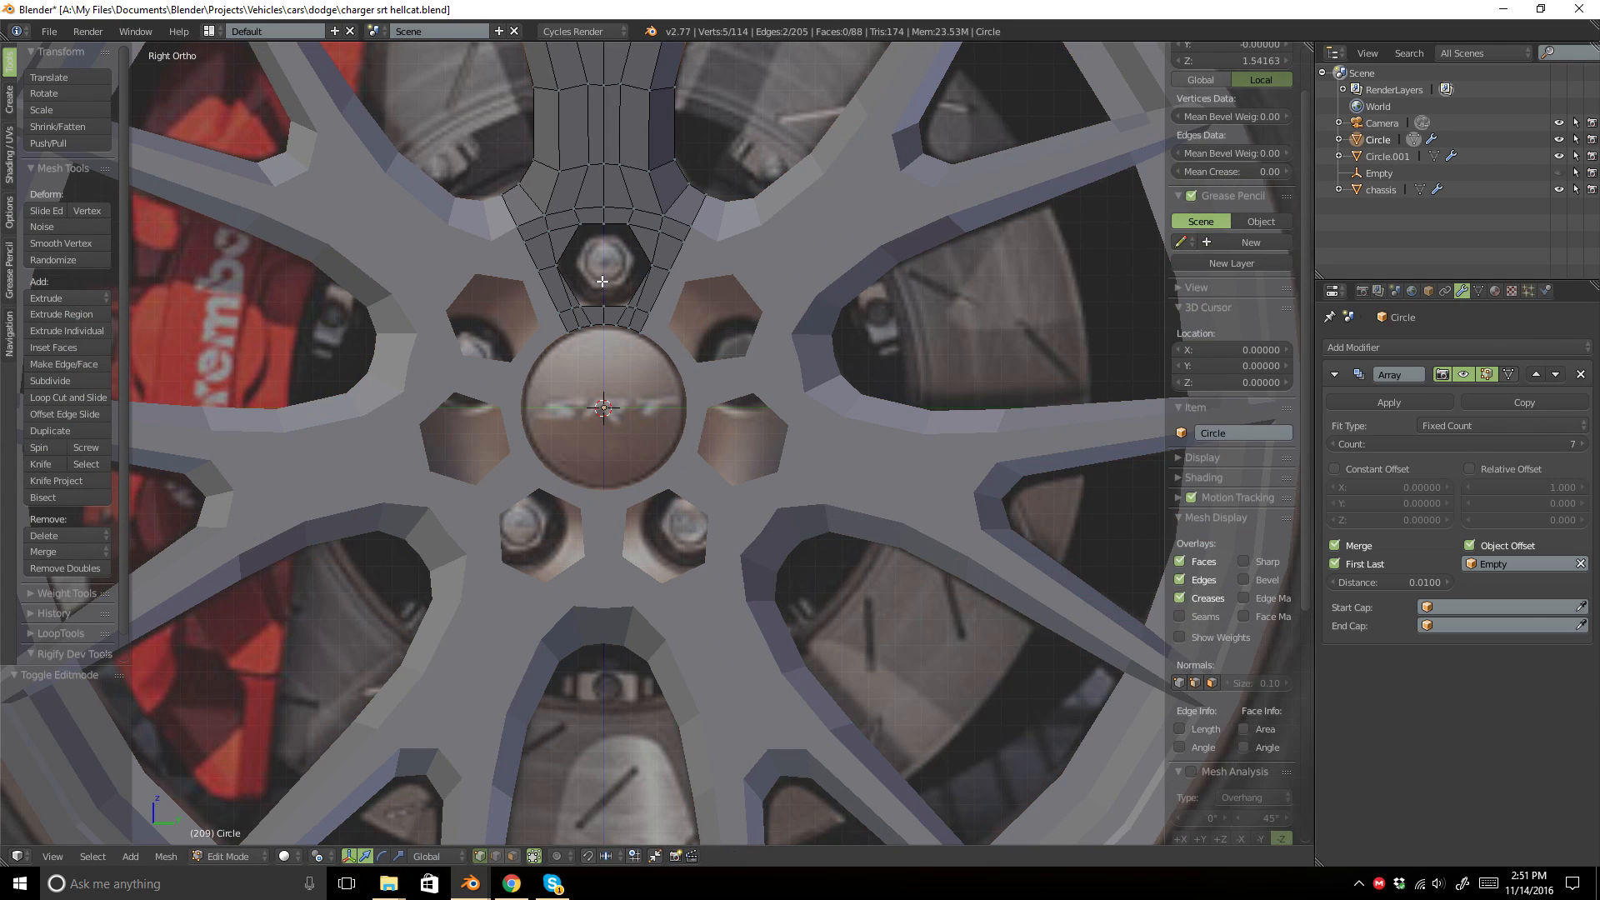
key(a)
key(z)
key(b)
drag(550, 293, 730, 427)
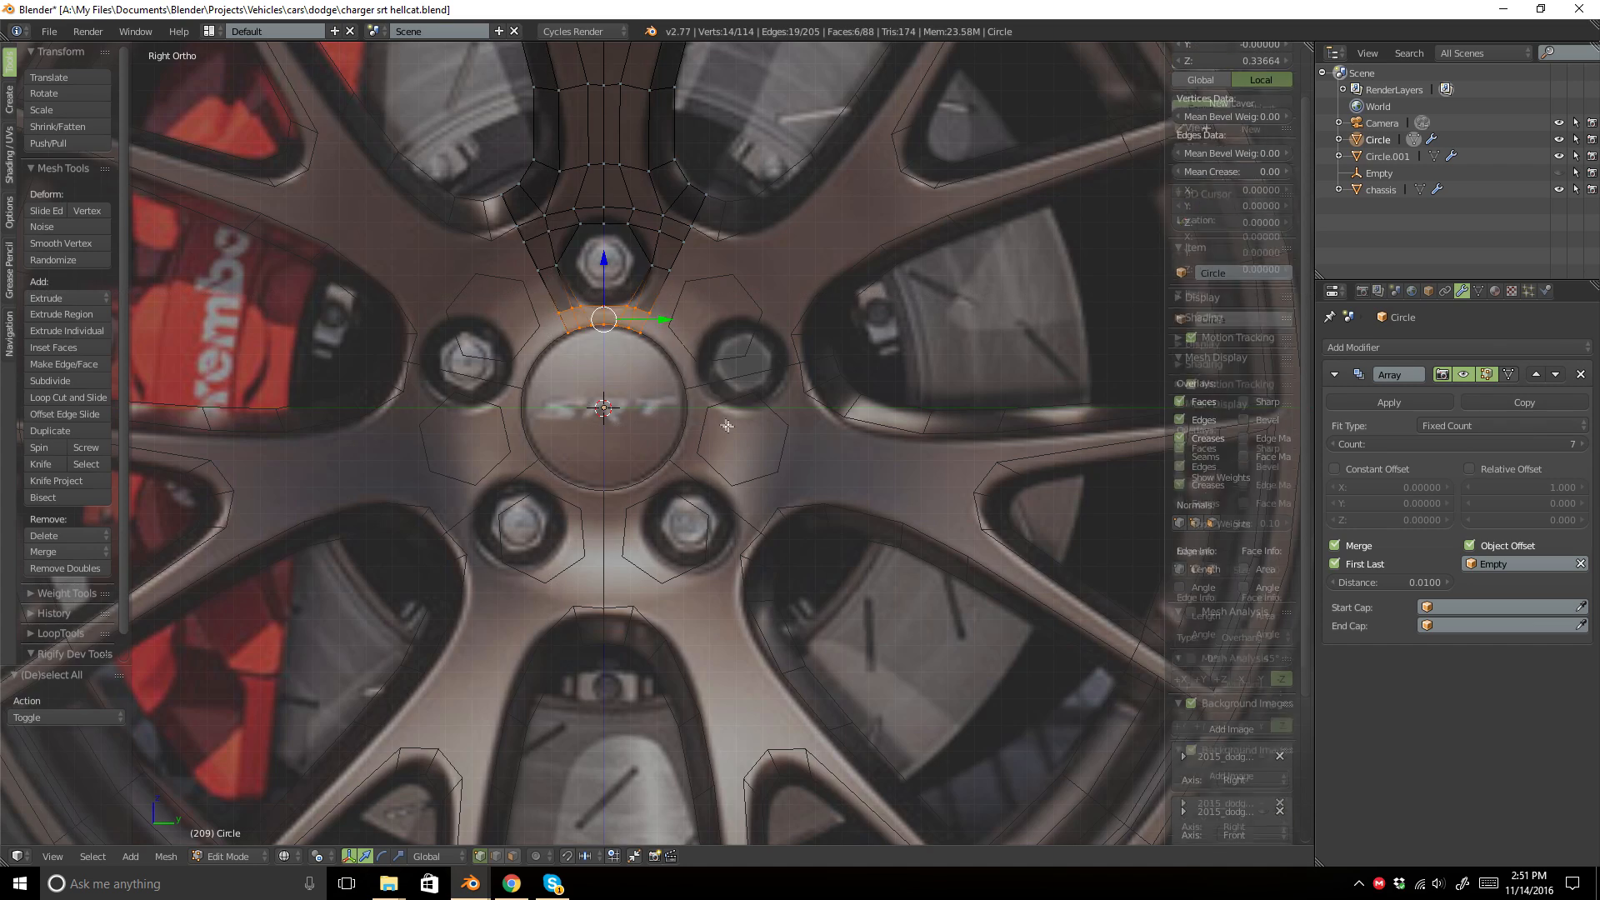
key(z)
middle_drag(689, 350, 588, 408)
drag(552, 343, 564, 346)
key(Tab)
scroll(575, 350, down, 7)
middle_drag(637, 356, 760, 306)
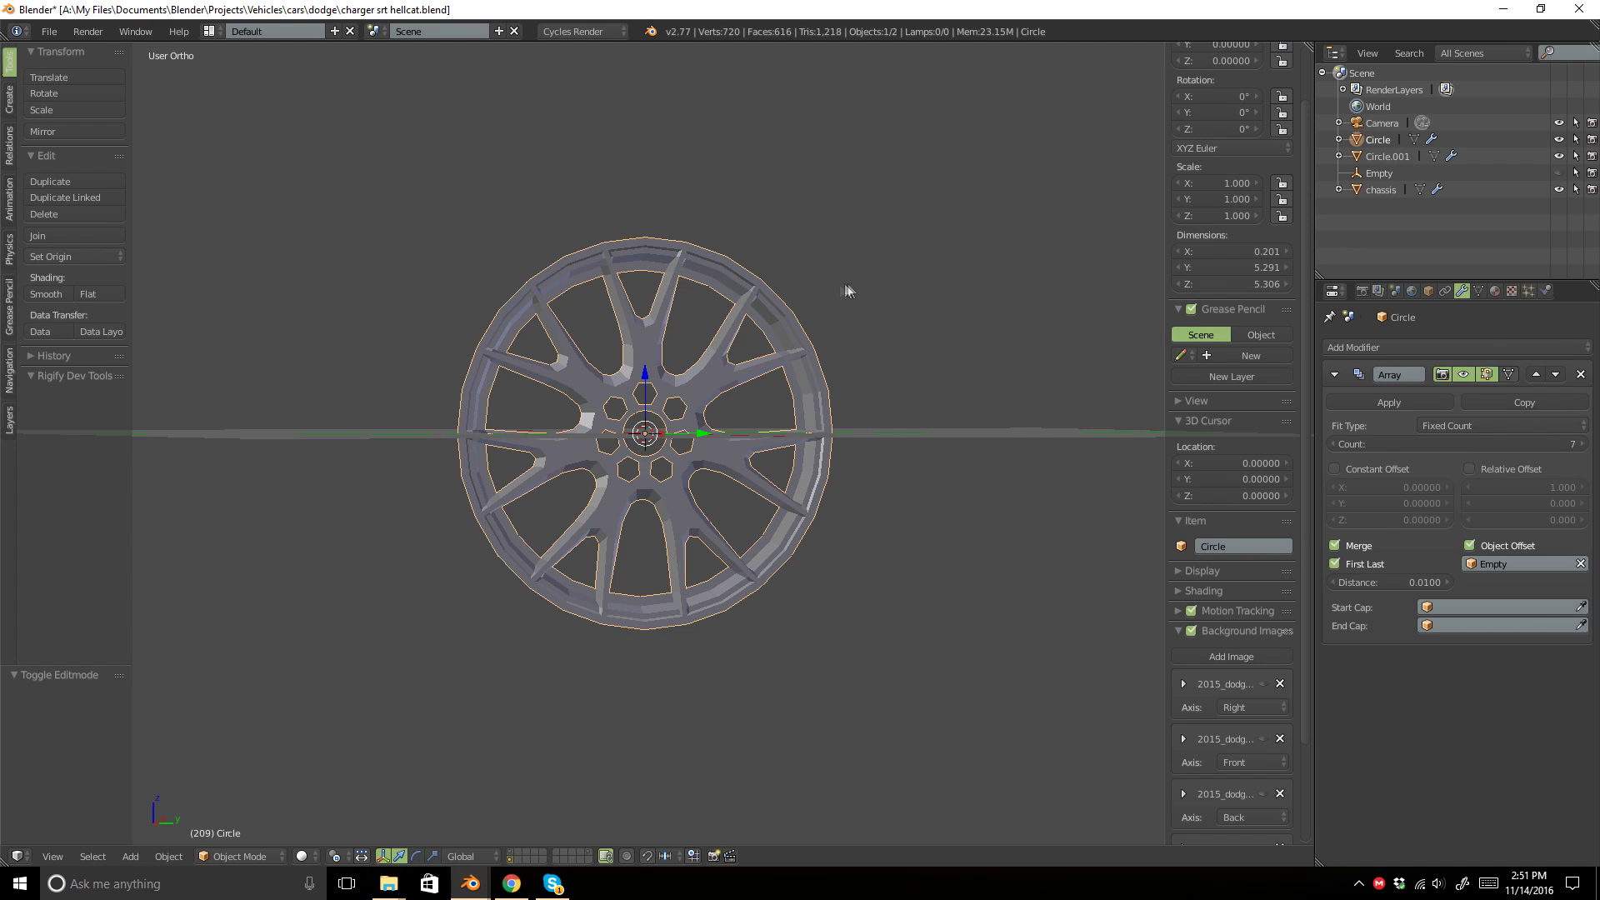